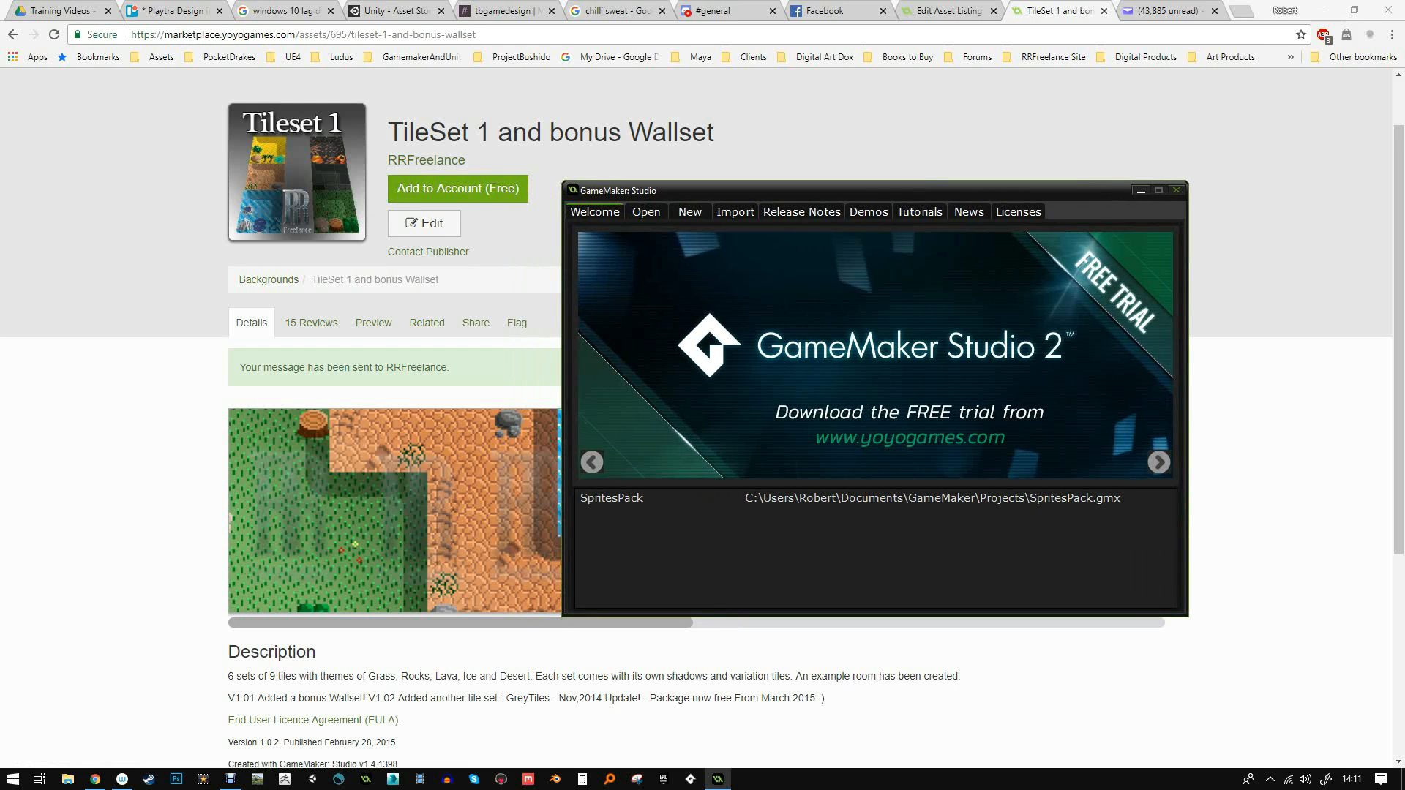
- Start a new project named TestingImport from the New tab
{"action": "left_click", "coordinate": [690, 212]}
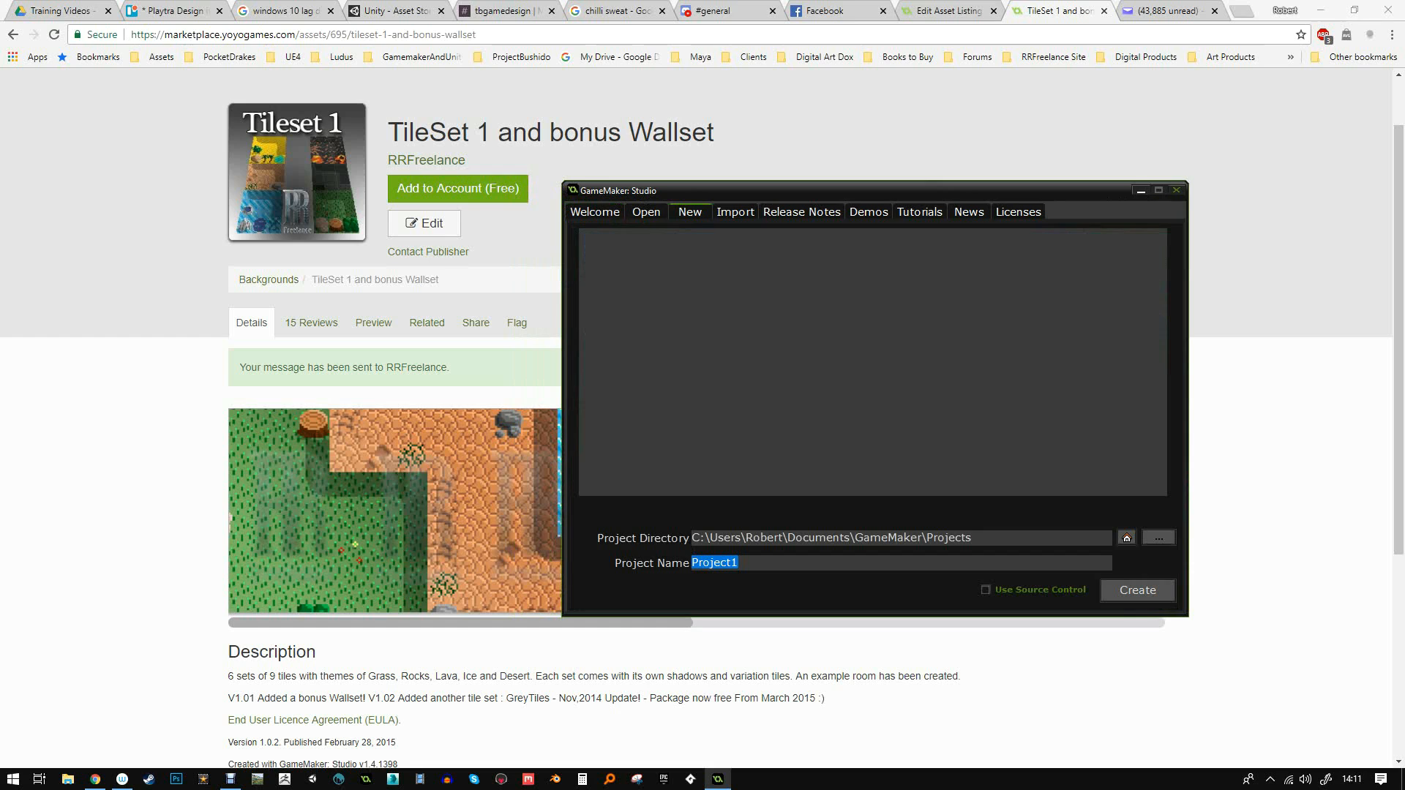
{"action": "type", "text": "TestingImport"}
{"action": "left_click", "coordinate": [1137, 590]}
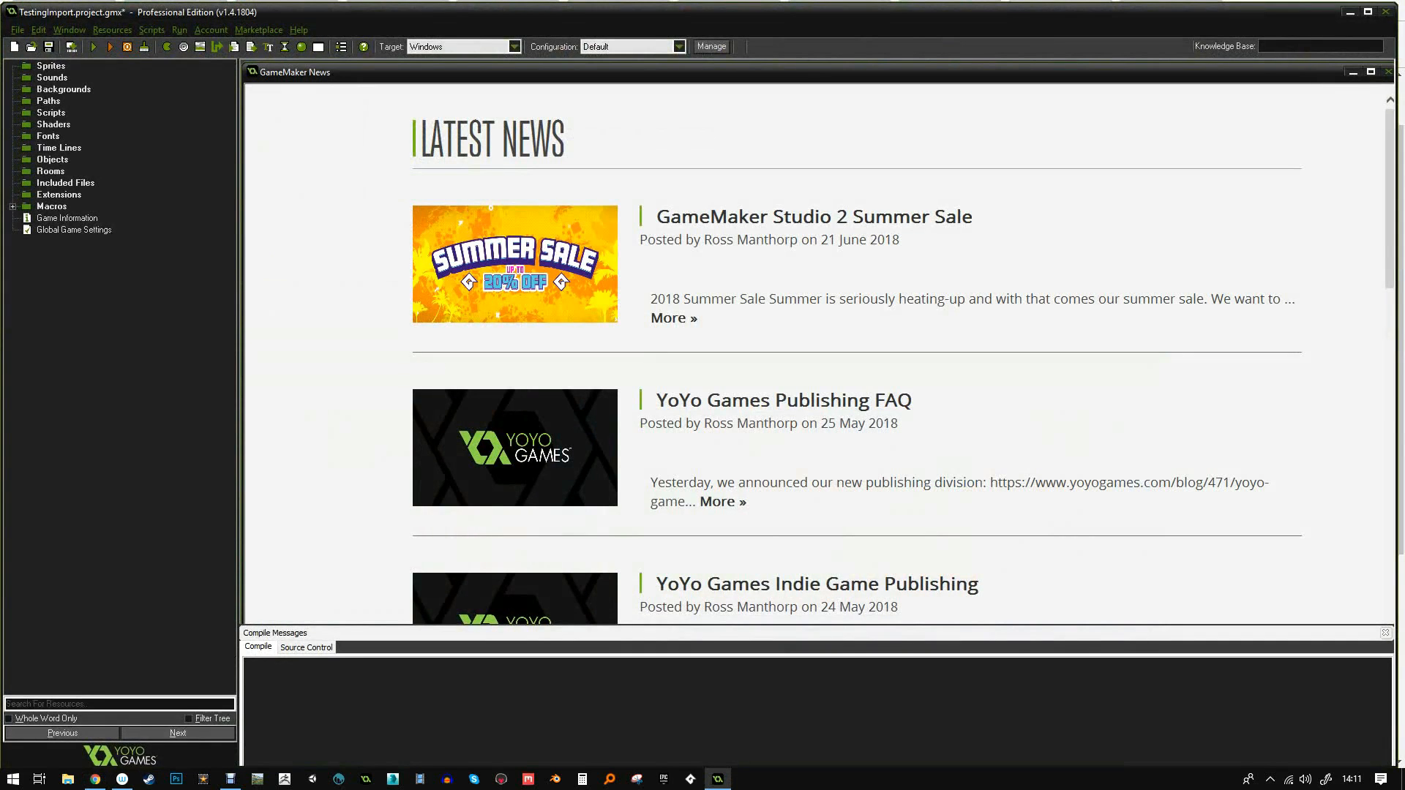
- Log in through Account > Login with the account e-mail and password
{"action": "left_click", "coordinate": [259, 29]}
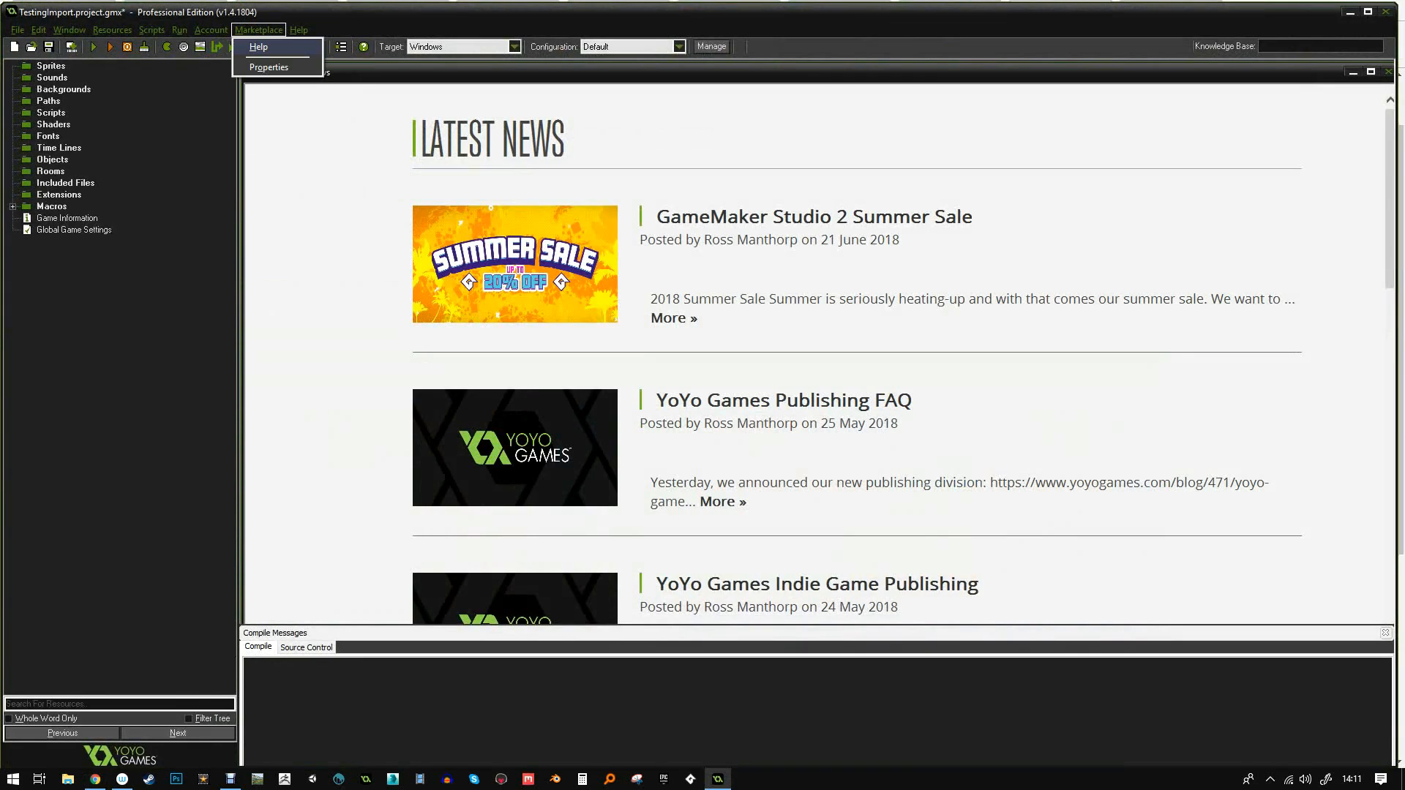
{"action": "mouse_move", "coordinate": [211, 29]}
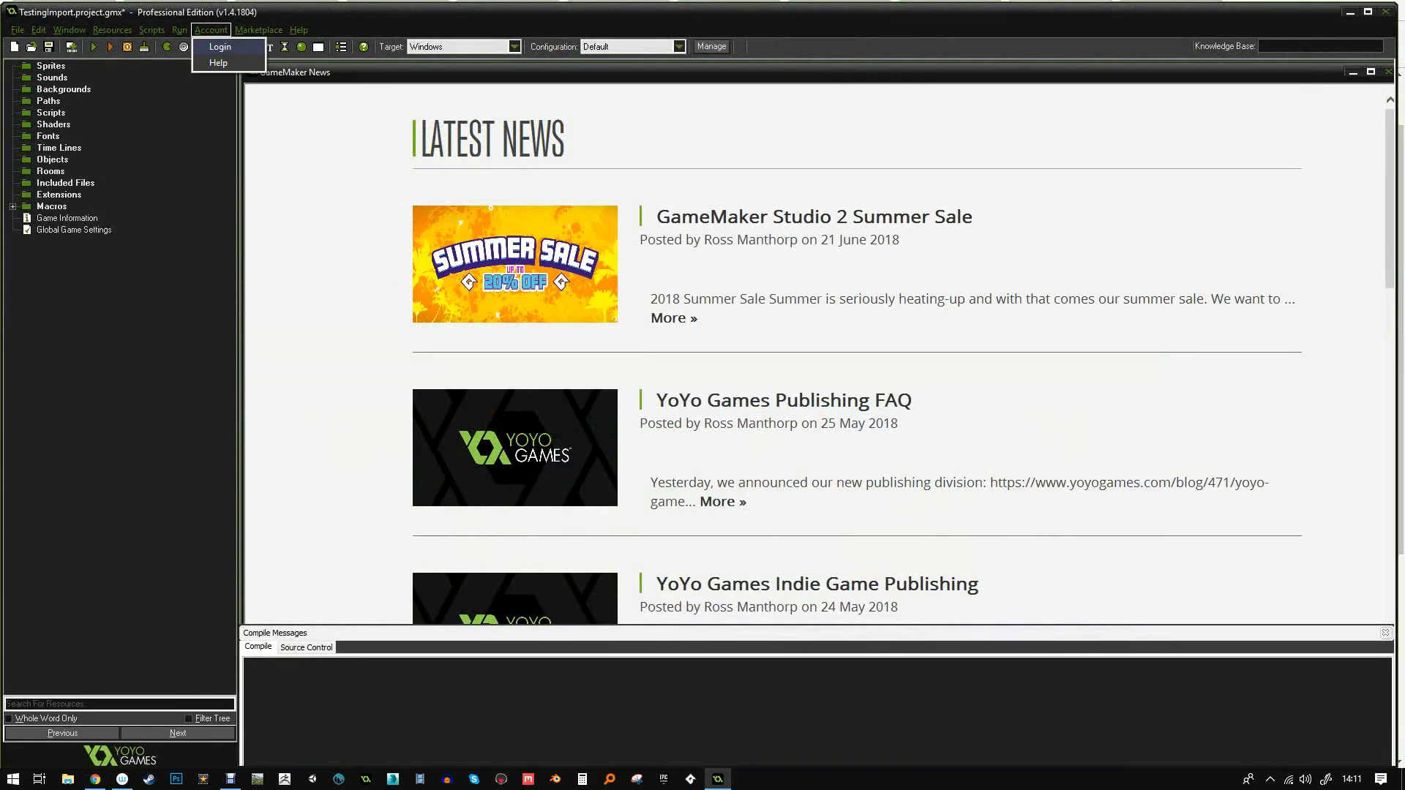
{"action": "left_click", "coordinate": [219, 46]}
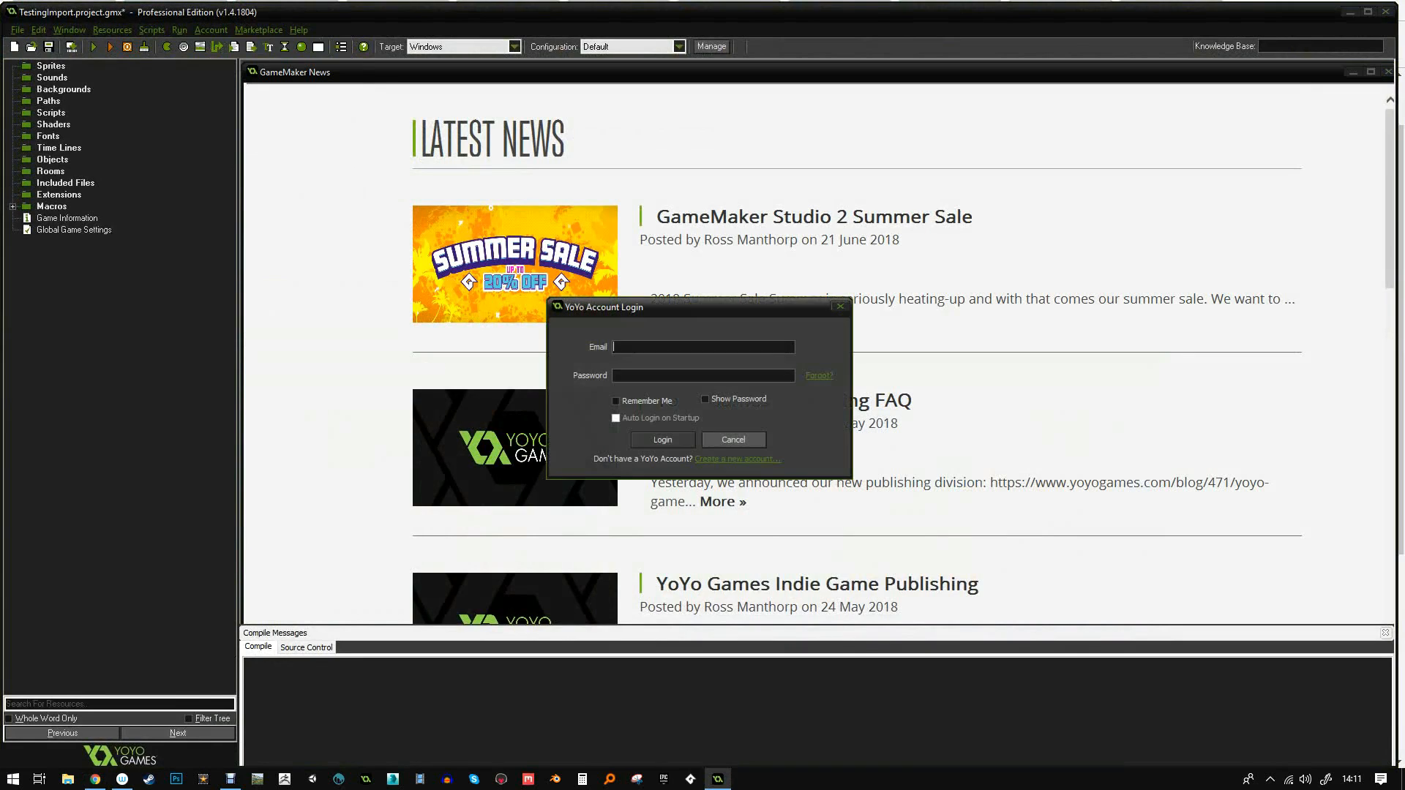
{"action": "type", "text": "************"}
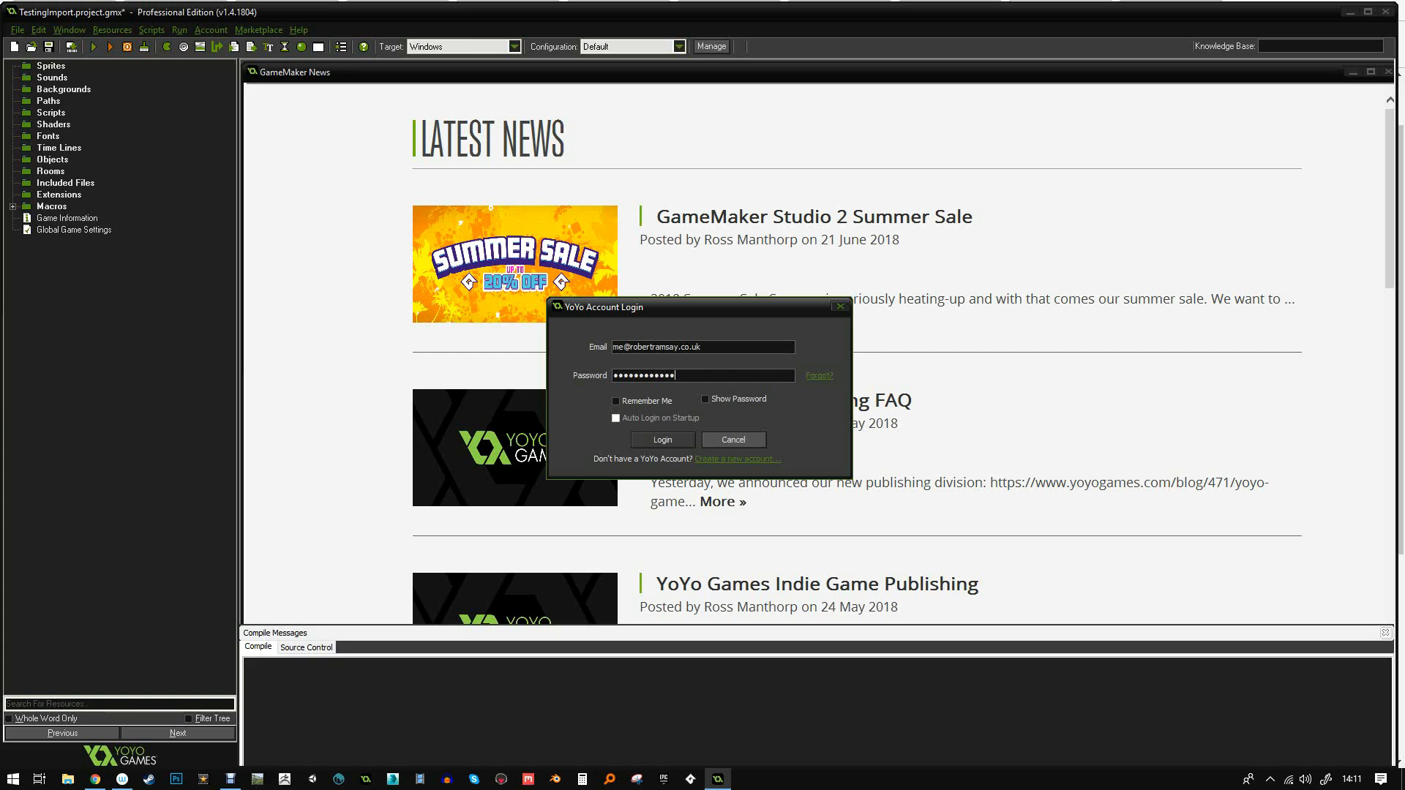
{"action": "type", "text": "**"}
{"action": "left_click", "coordinate": [662, 440]}
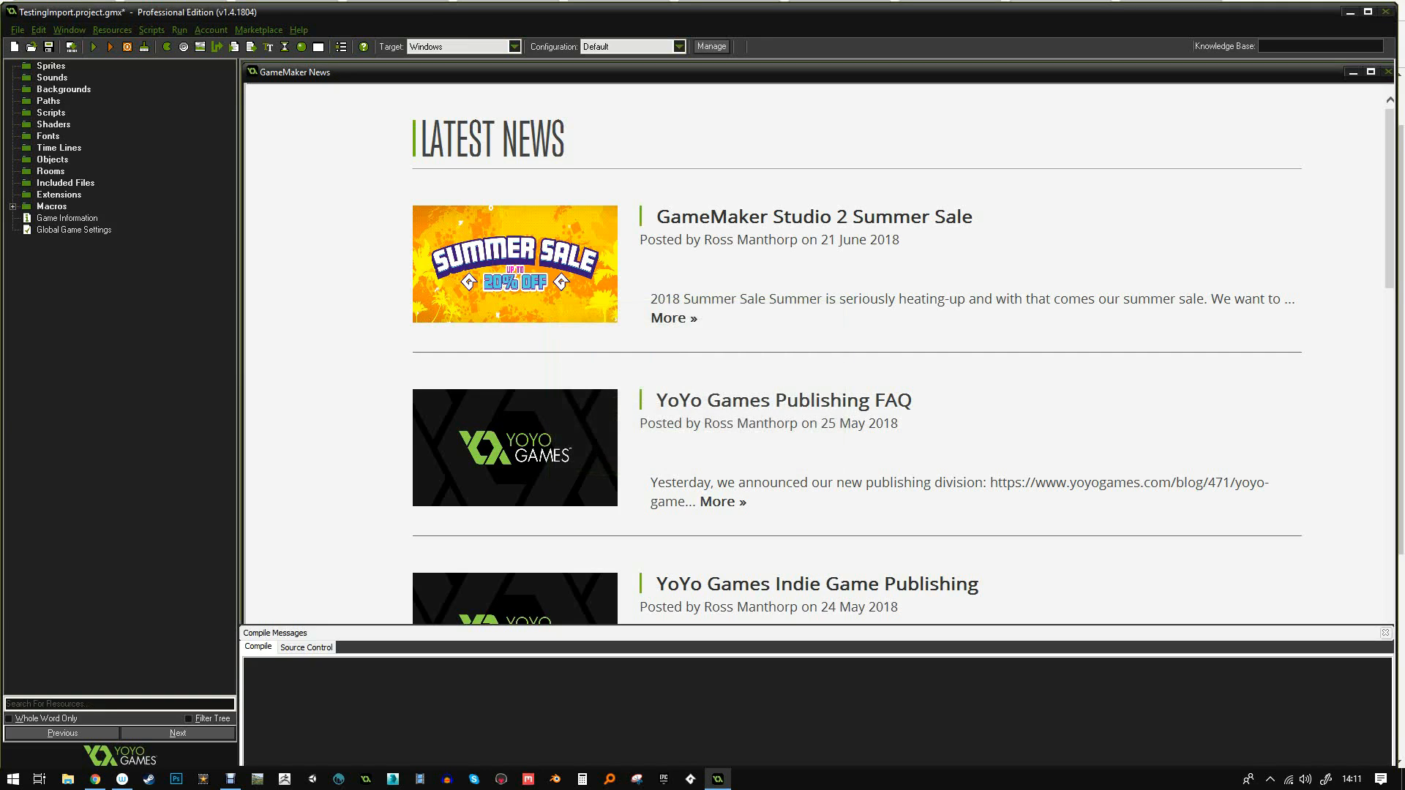
- Find TileSet 1 and bonus Wallset in the Package Manager, download it and add it to the project
{"action": "left_click", "coordinate": [259, 30]}
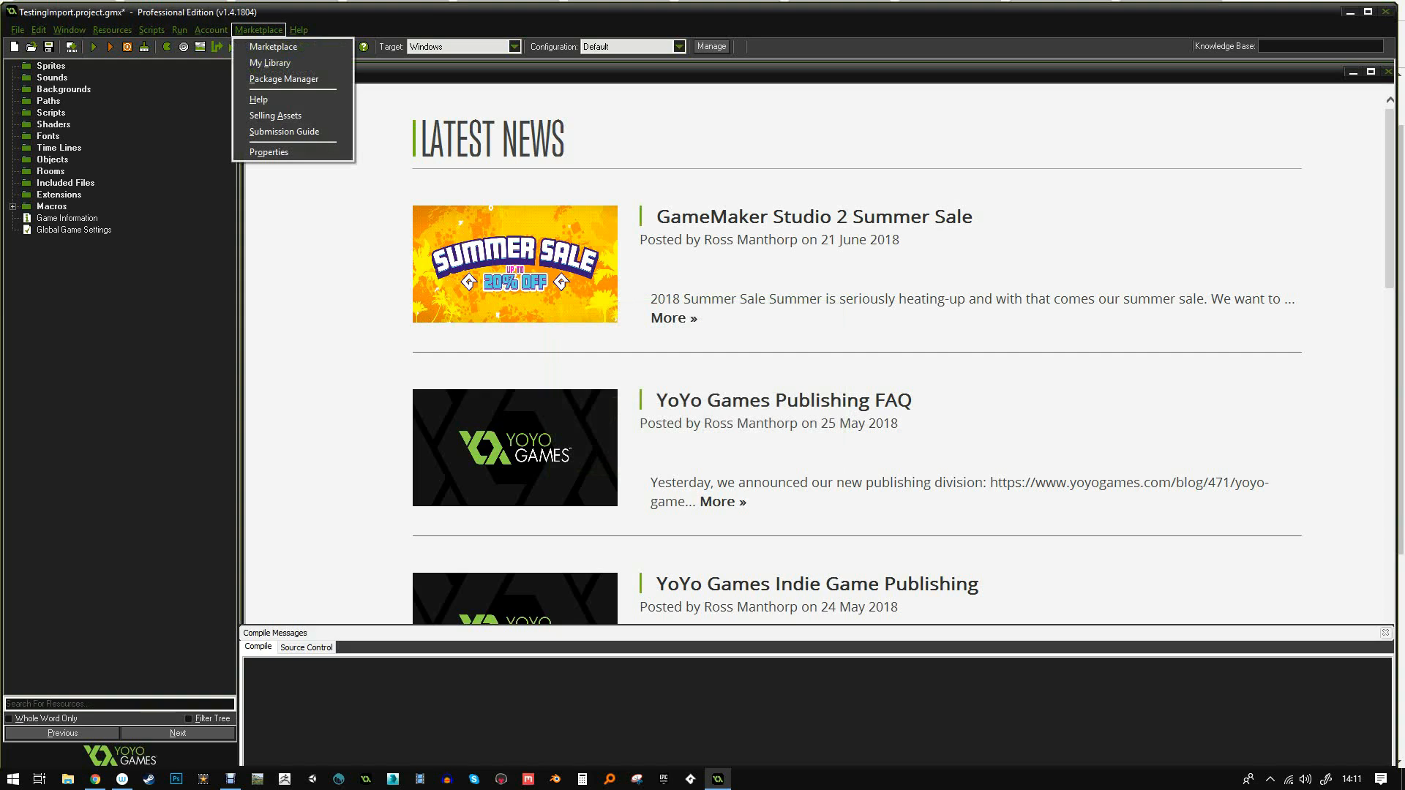
{"action": "left_click", "coordinate": [270, 63]}
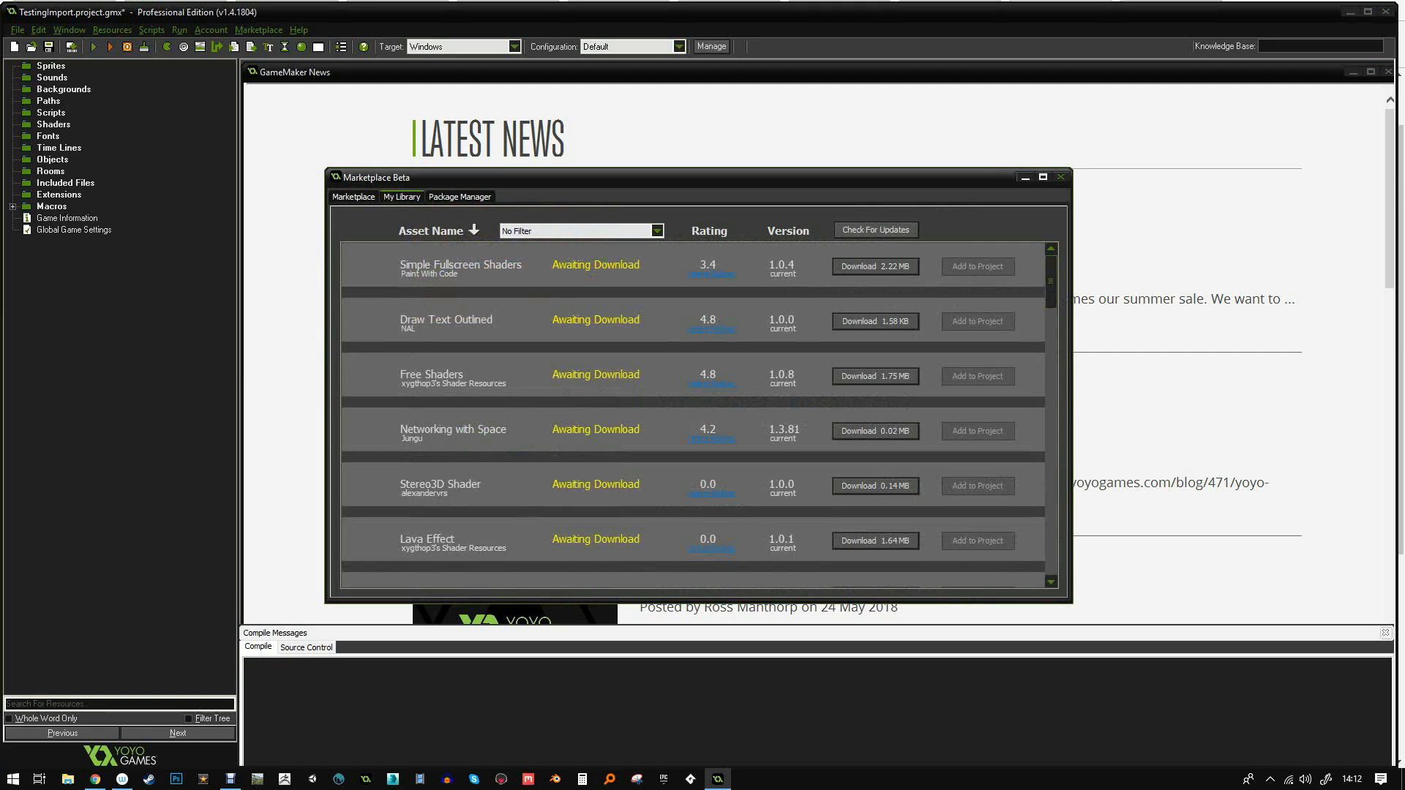
{"action": "scroll", "coordinate": [699, 415], "scroll_direction": "down", "scroll_amount": 15}
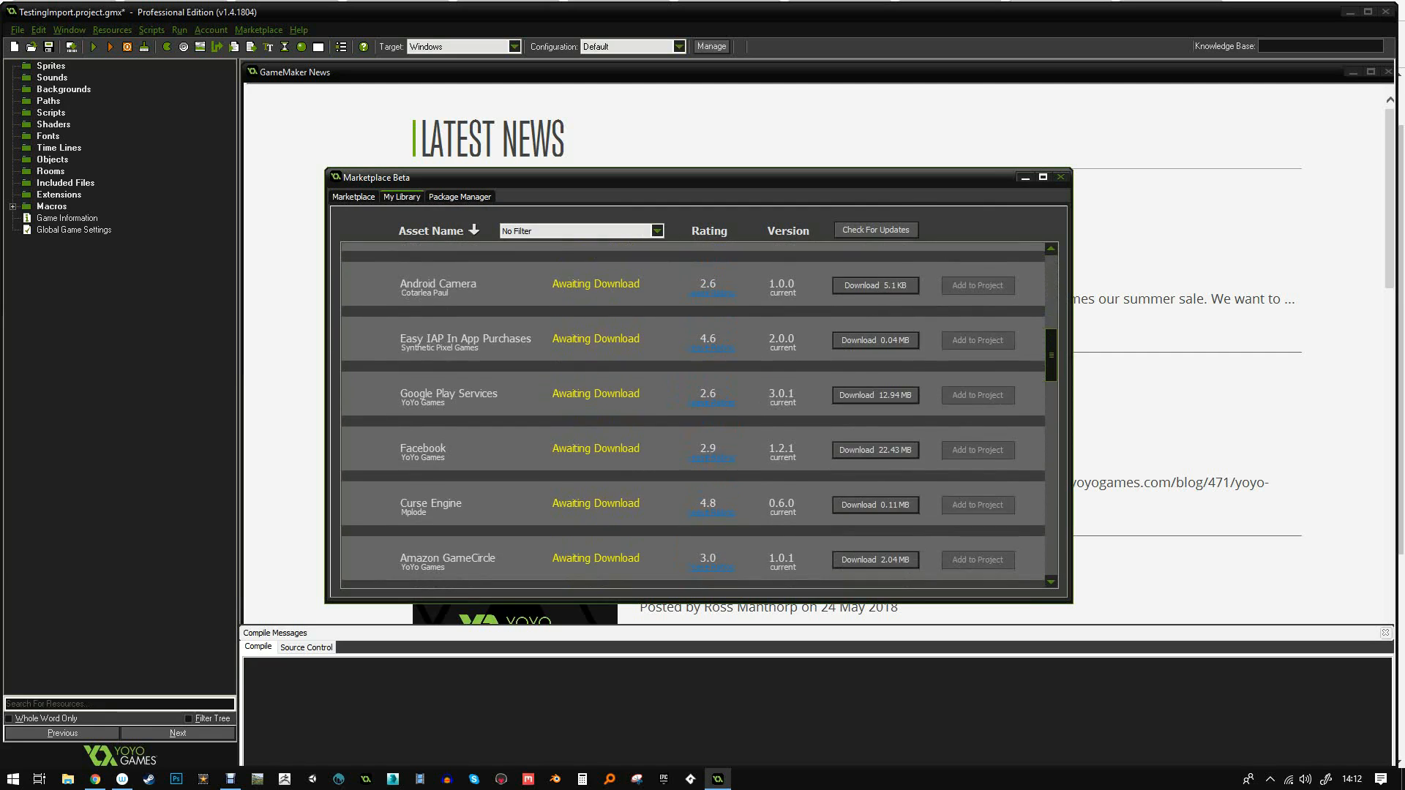
{"action": "scroll", "coordinate": [699, 414], "scroll_direction": "up", "scroll_amount": 5}
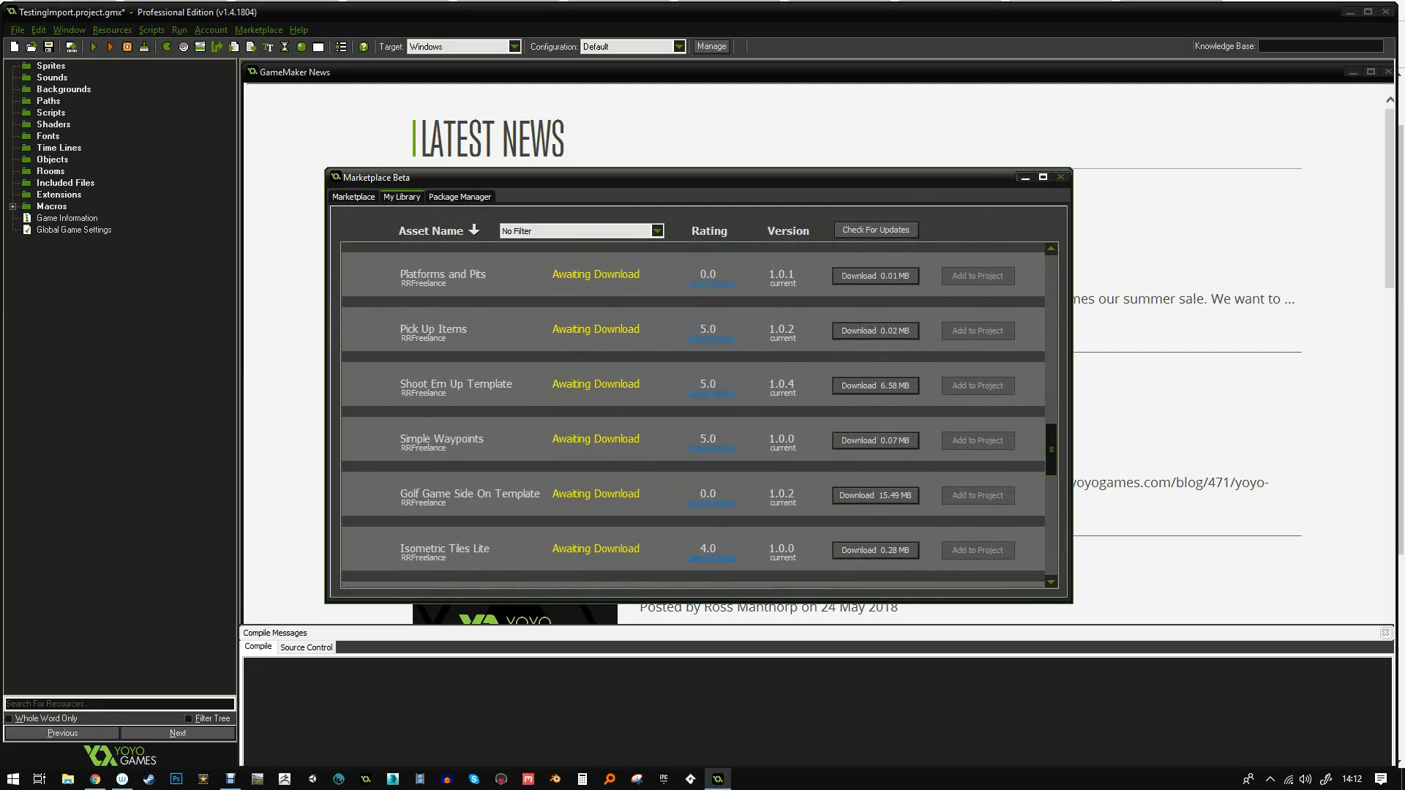
{"action": "scroll", "coordinate": [699, 415], "scroll_direction": "down", "scroll_amount": 4}
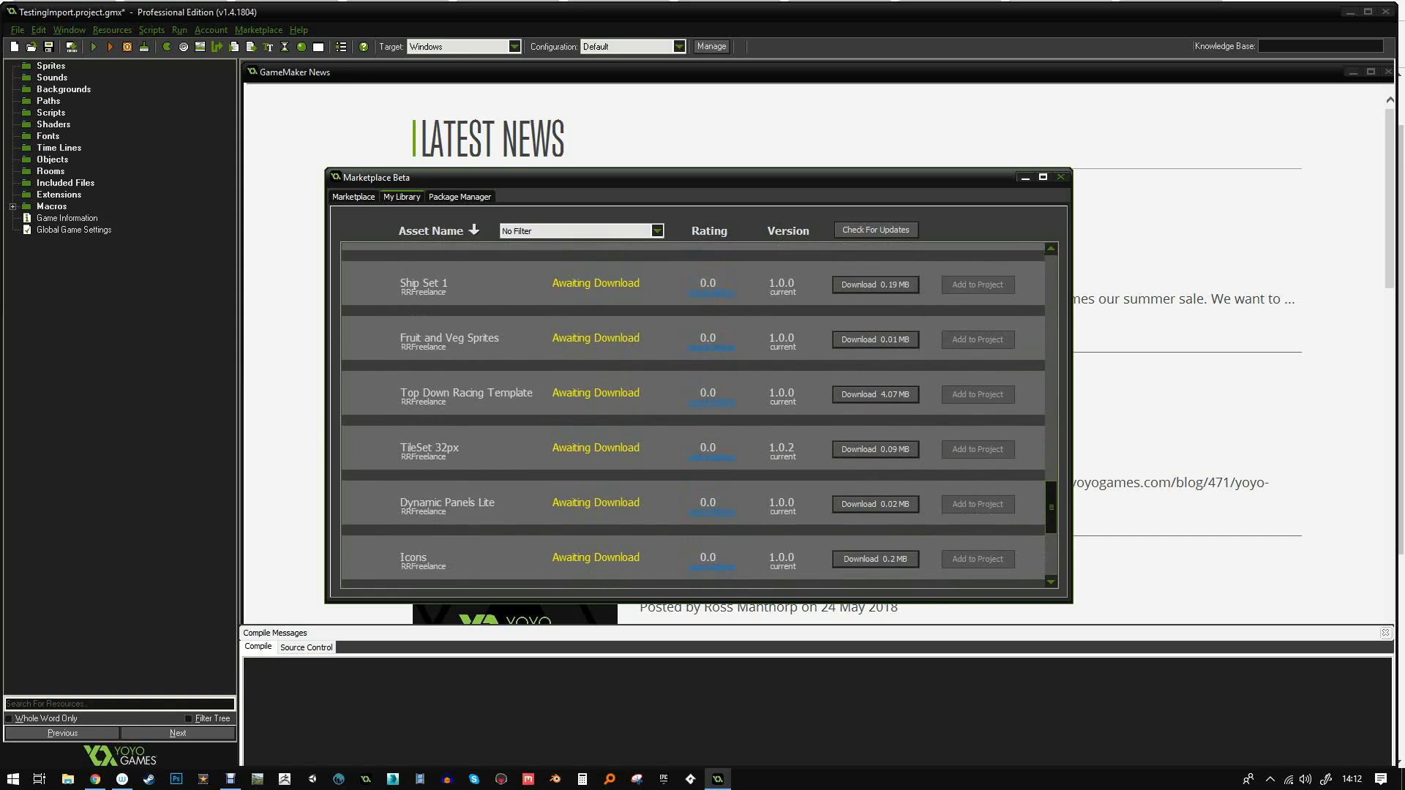
{"action": "scroll", "coordinate": [698, 415], "scroll_direction": "down", "scroll_amount": 5}
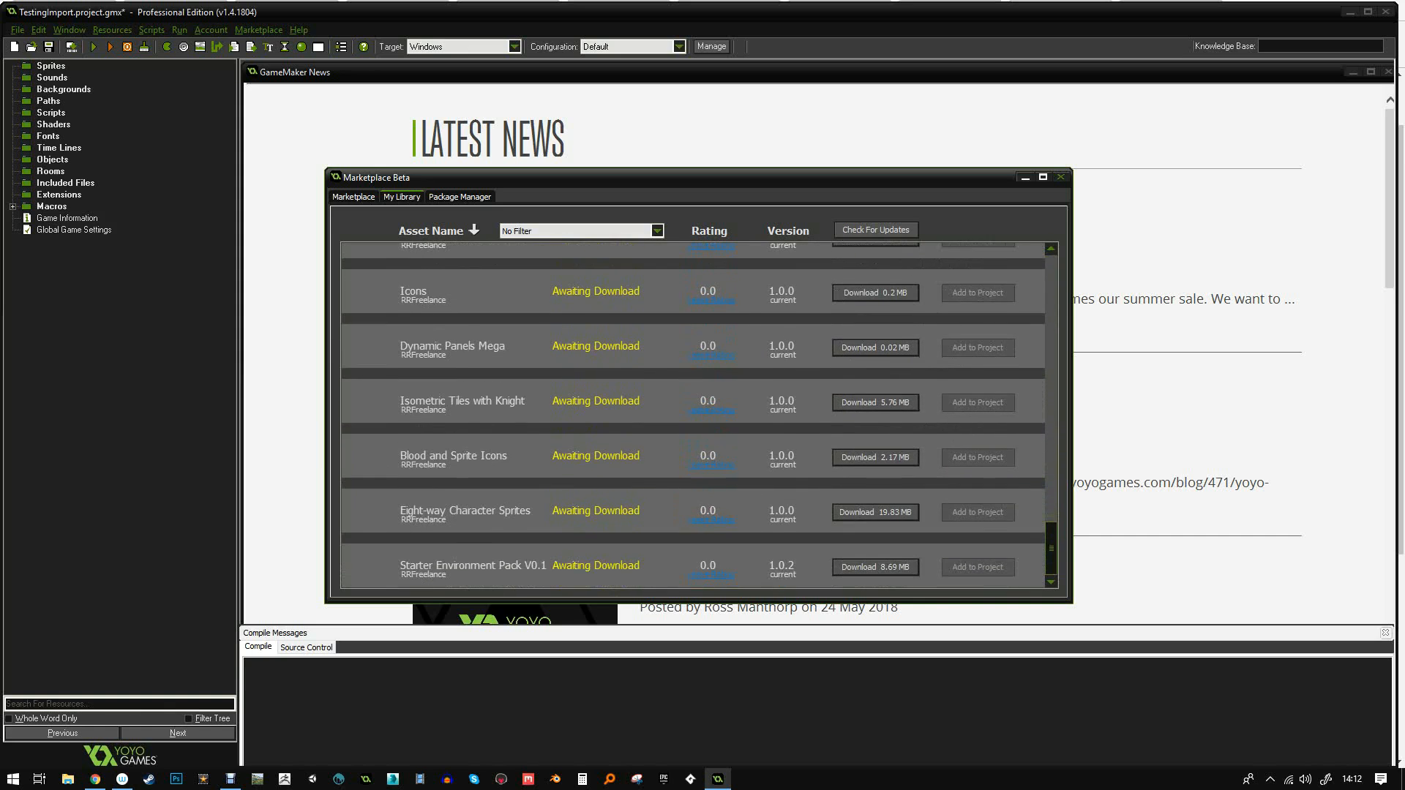
{"action": "scroll", "coordinate": [698, 415], "scroll_direction": "up", "scroll_amount": 5}
{"action": "scroll", "coordinate": [699, 415], "scroll_direction": "up", "scroll_amount": 7}
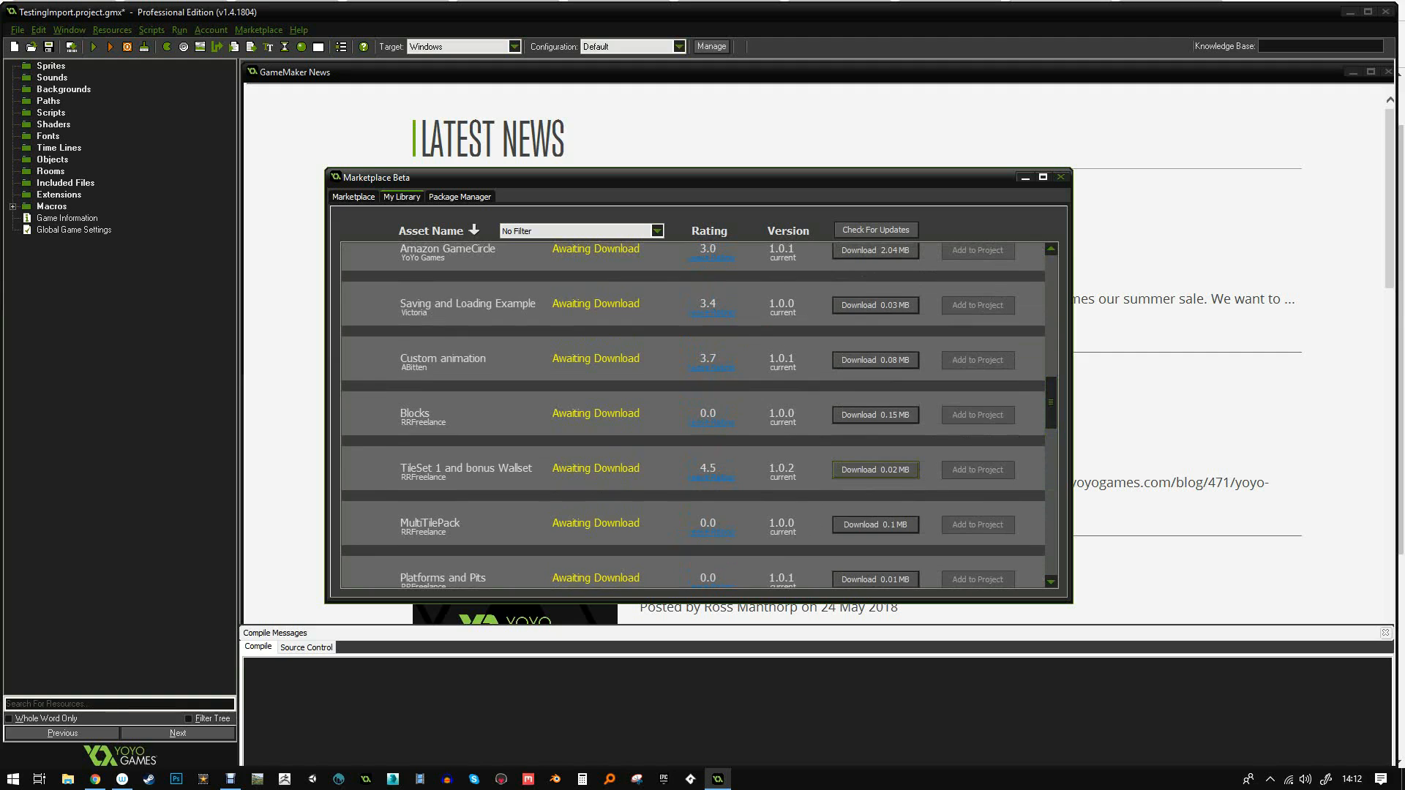
{"action": "left_click", "coordinate": [875, 470]}
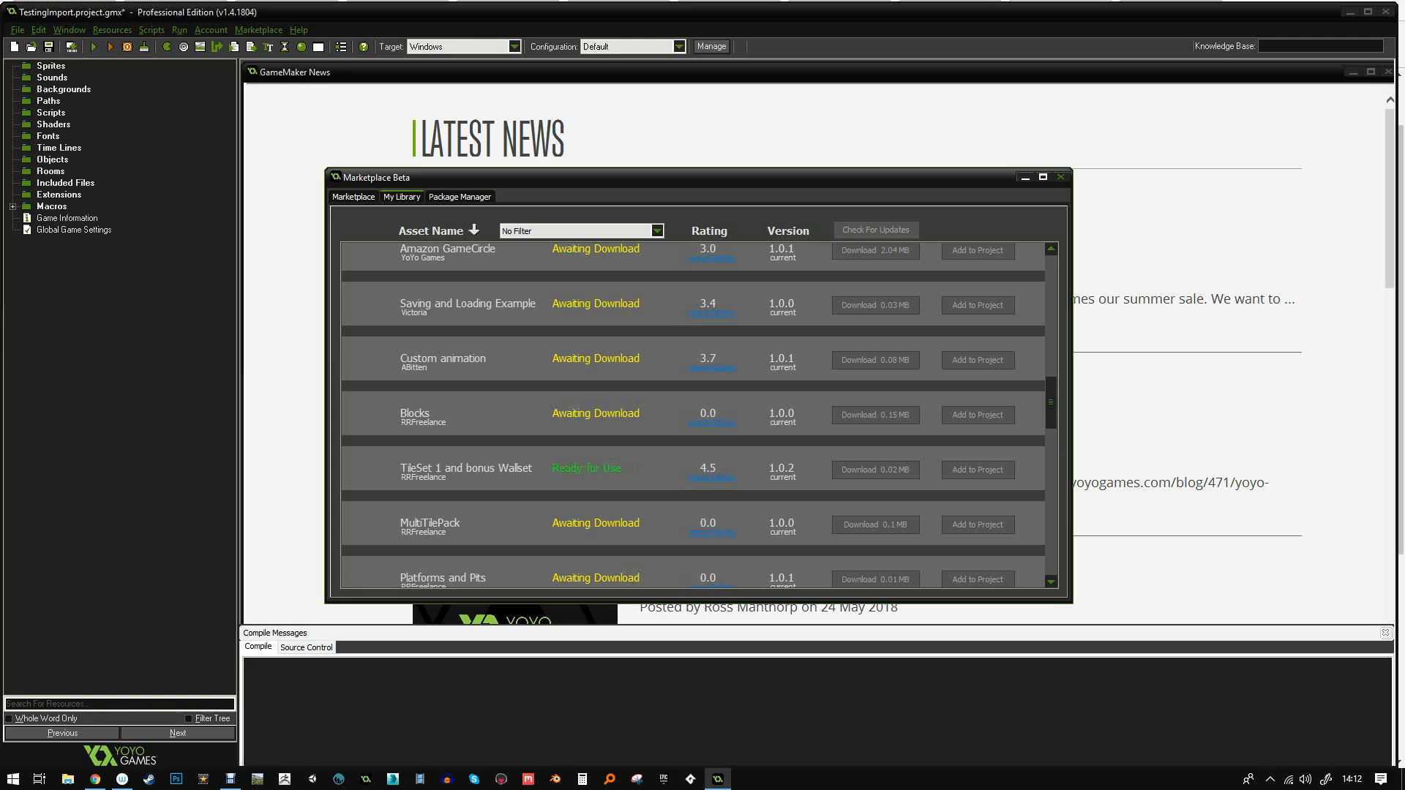
{"action": "left_click", "coordinate": [978, 470]}
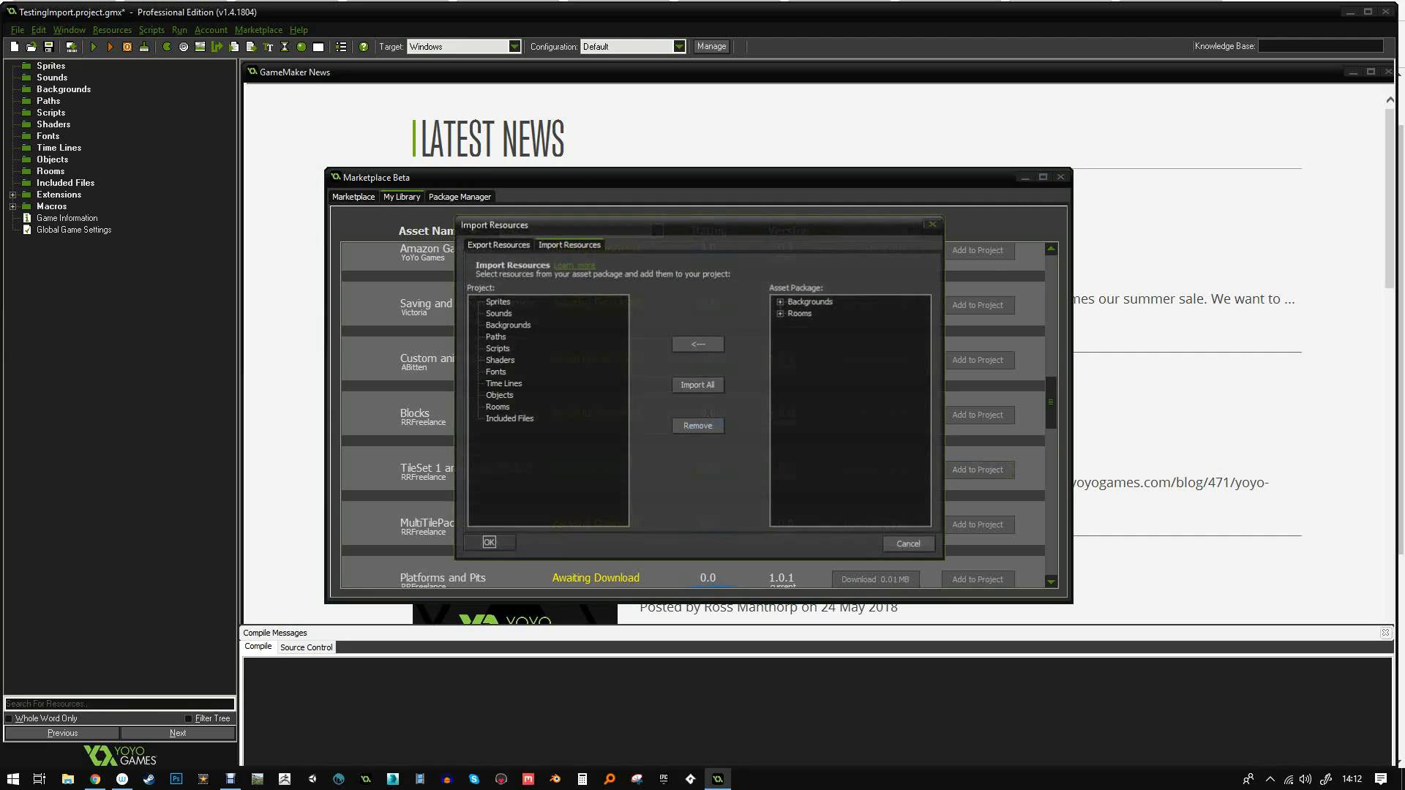
- Import all backgrounds and exampleRoom from the package, then open tileSet_grass's properties
{"action": "left_click", "coordinate": [697, 385]}
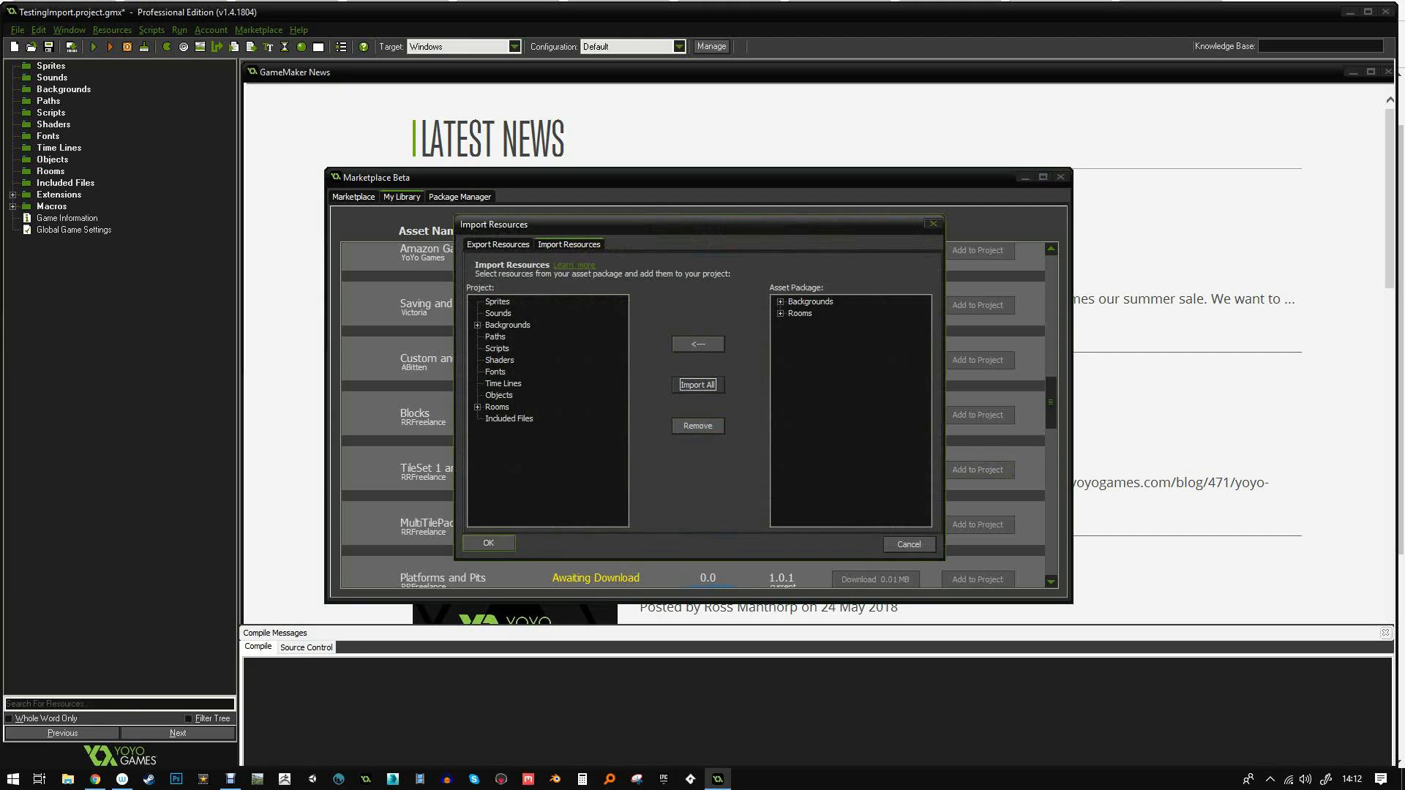
{"action": "left_click", "coordinate": [488, 543]}
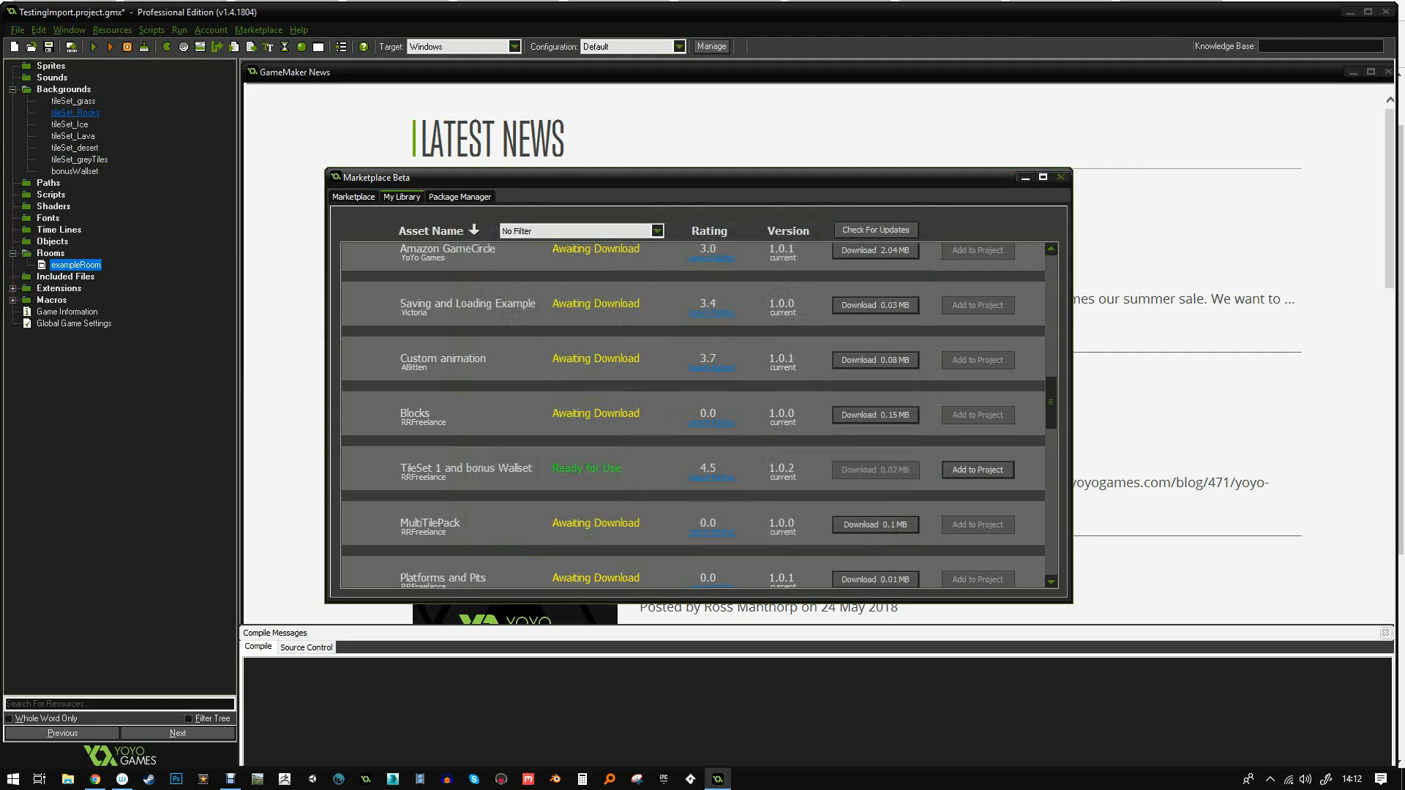
{"action": "double_click", "coordinate": [73, 101]}
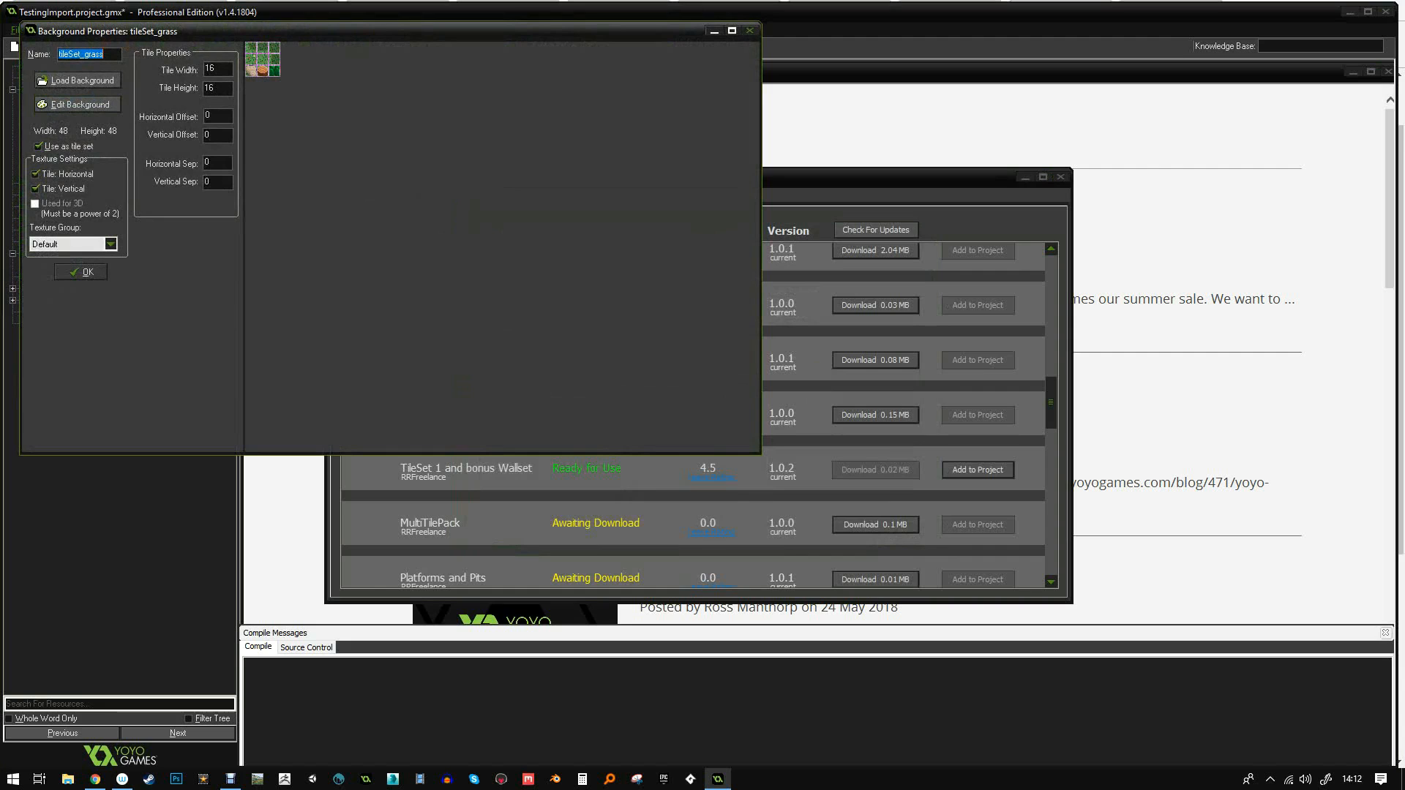
- Review the properties of tileSet_grass, tileSet_Rocks, tileSet_Ice and tileSet_Lava
{"action": "left_click", "coordinate": [83, 272]}
{"action": "left_click", "coordinate": [74, 113]}
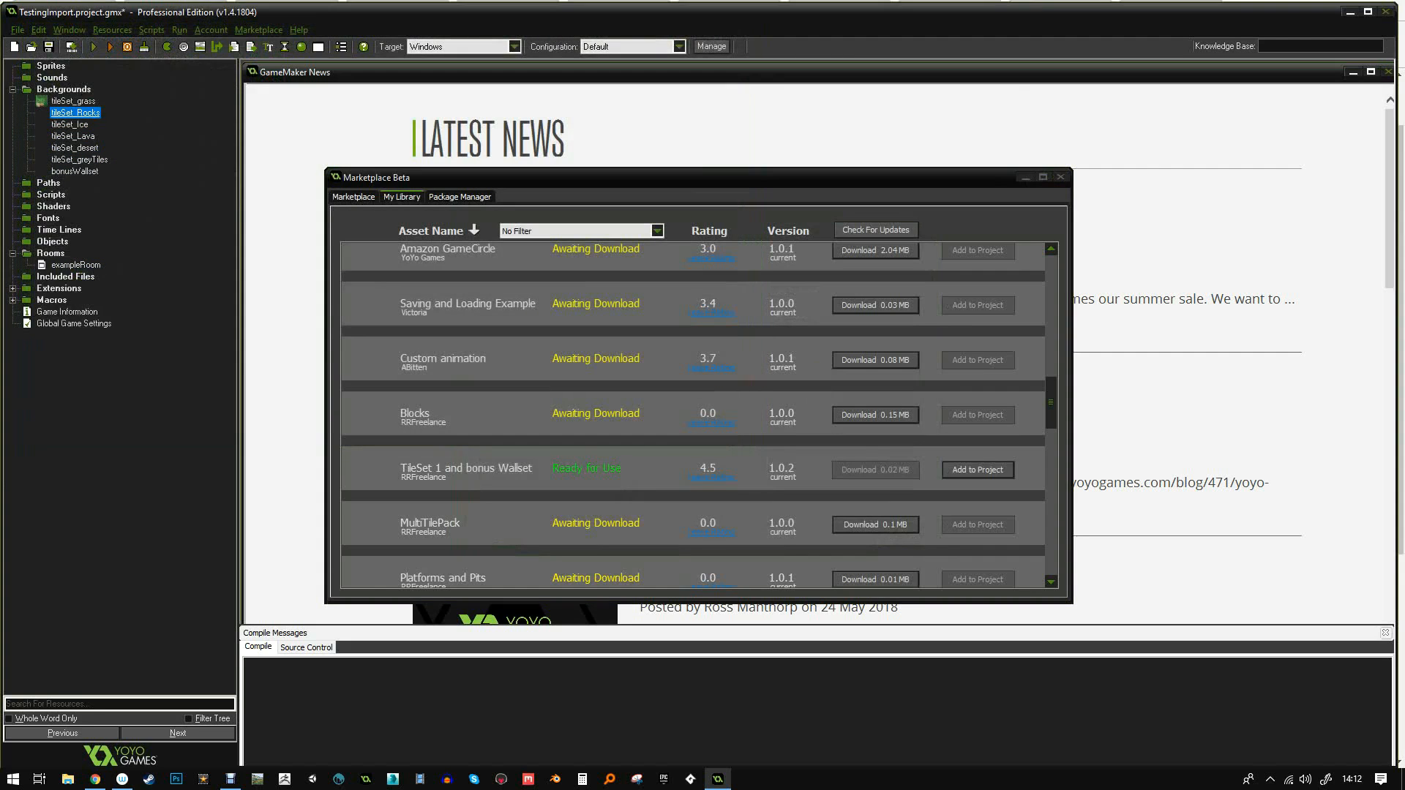
{"action": "double_click", "coordinate": [75, 113]}
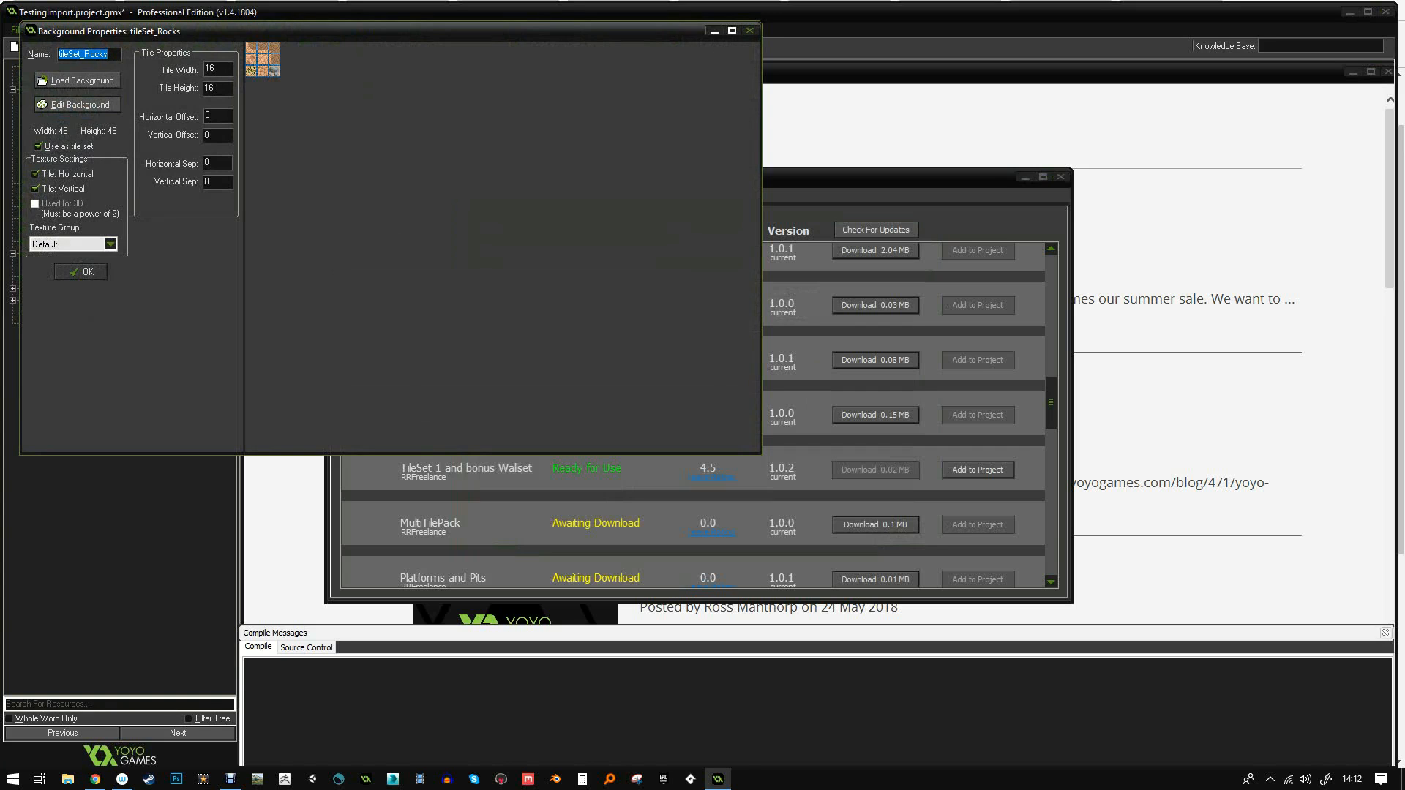
{"action": "left_click", "coordinate": [82, 272]}
{"action": "double_click", "coordinate": [74, 148]}
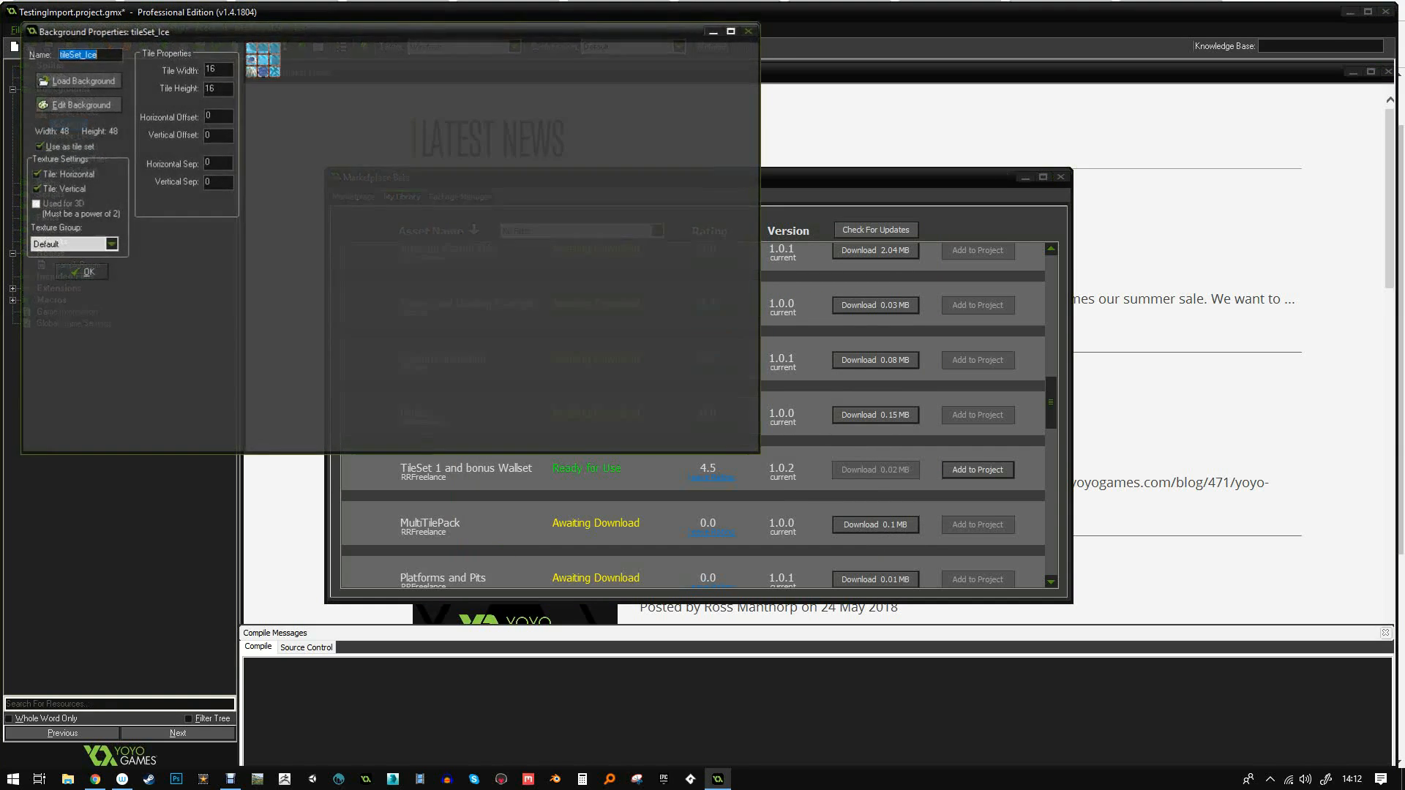
{"action": "left_click", "coordinate": [82, 272]}
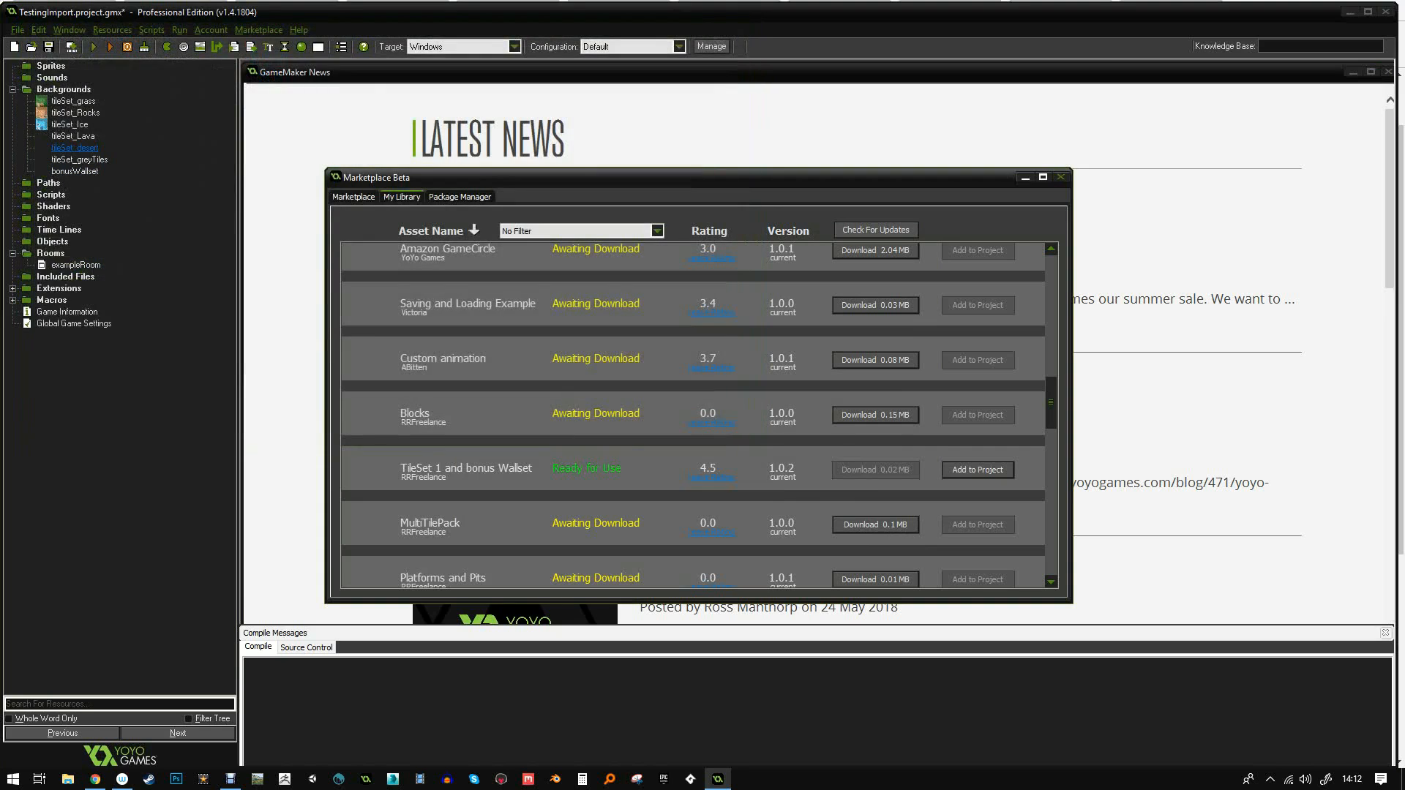
{"action": "double_click", "coordinate": [74, 137]}
{"action": "left_click", "coordinate": [83, 271]}
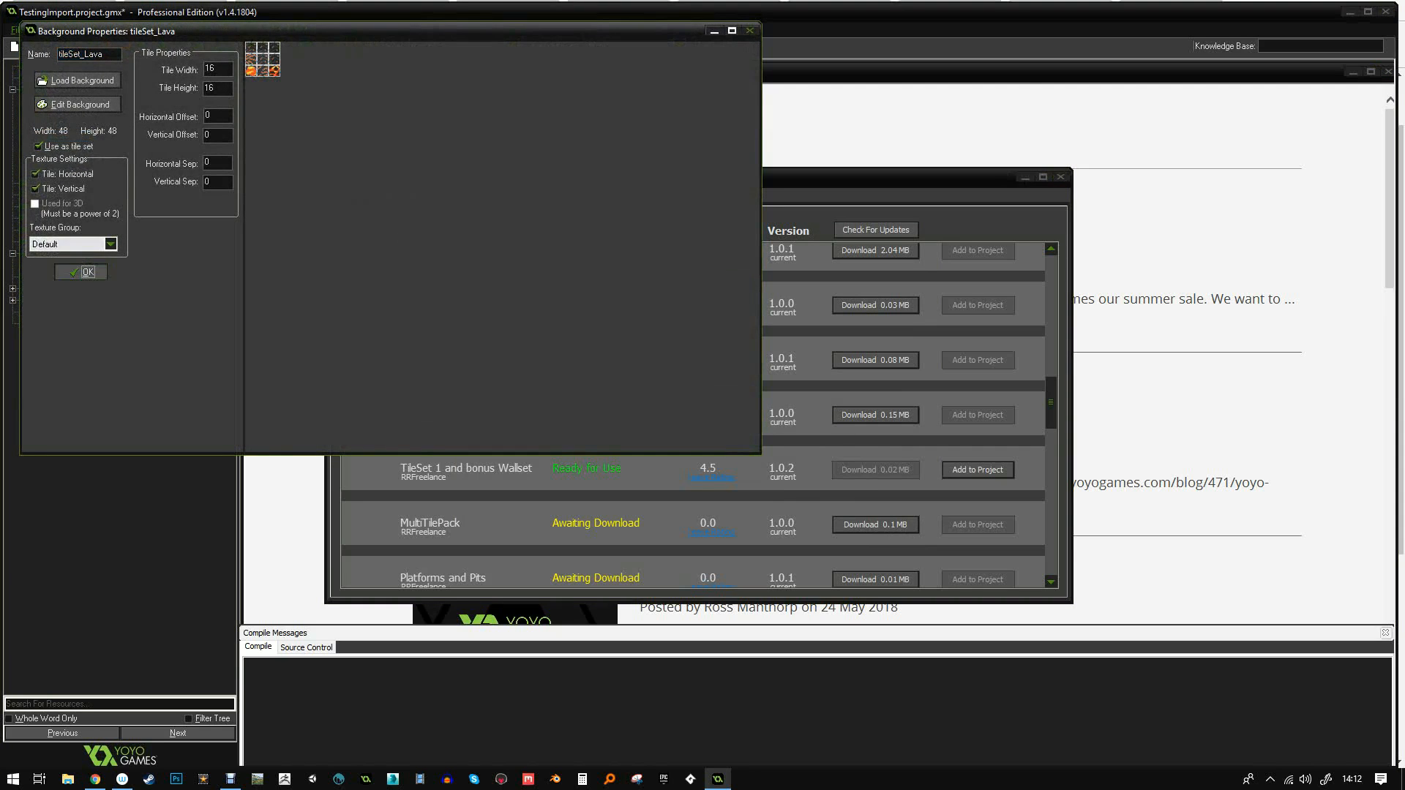
- Check tileSet_desert, tileSet_greyTiles and bonusWallset properties, then close the Marketplace window
{"action": "double_click", "coordinate": [73, 148]}
{"action": "left_click", "coordinate": [83, 272]}
{"action": "double_click", "coordinate": [73, 171]}
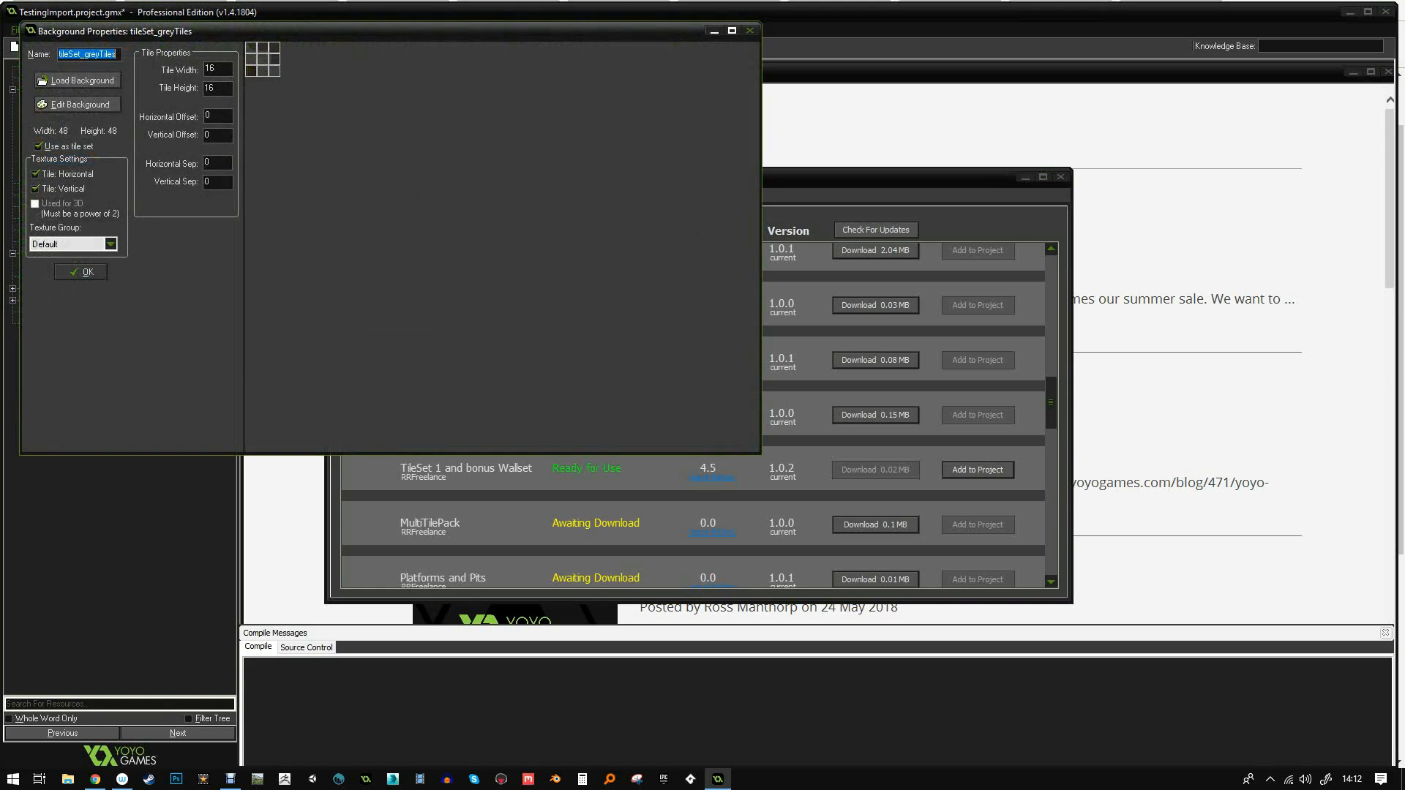
{"action": "left_click", "coordinate": [83, 272]}
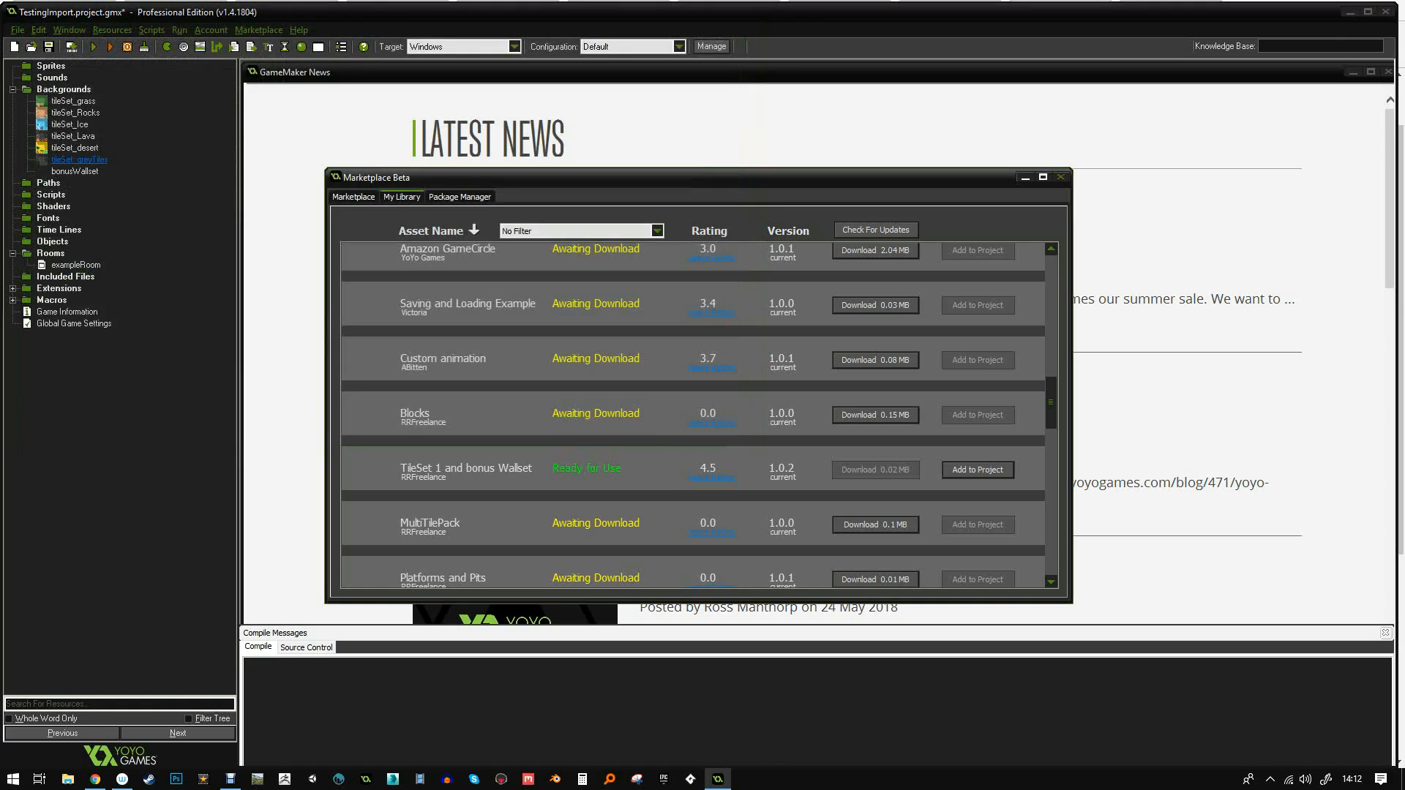
{"action": "double_click", "coordinate": [73, 182]}
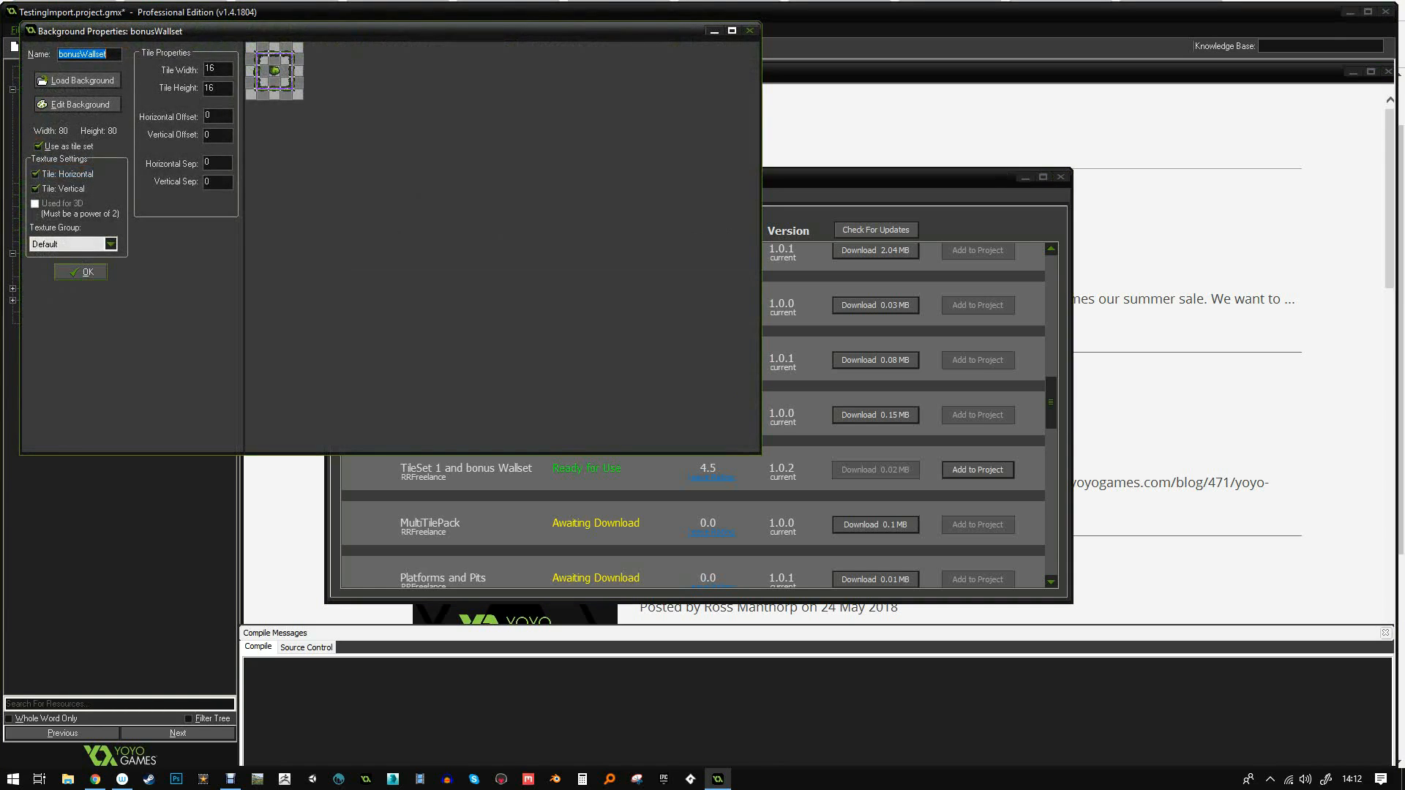
{"action": "left_click", "coordinate": [81, 272]}
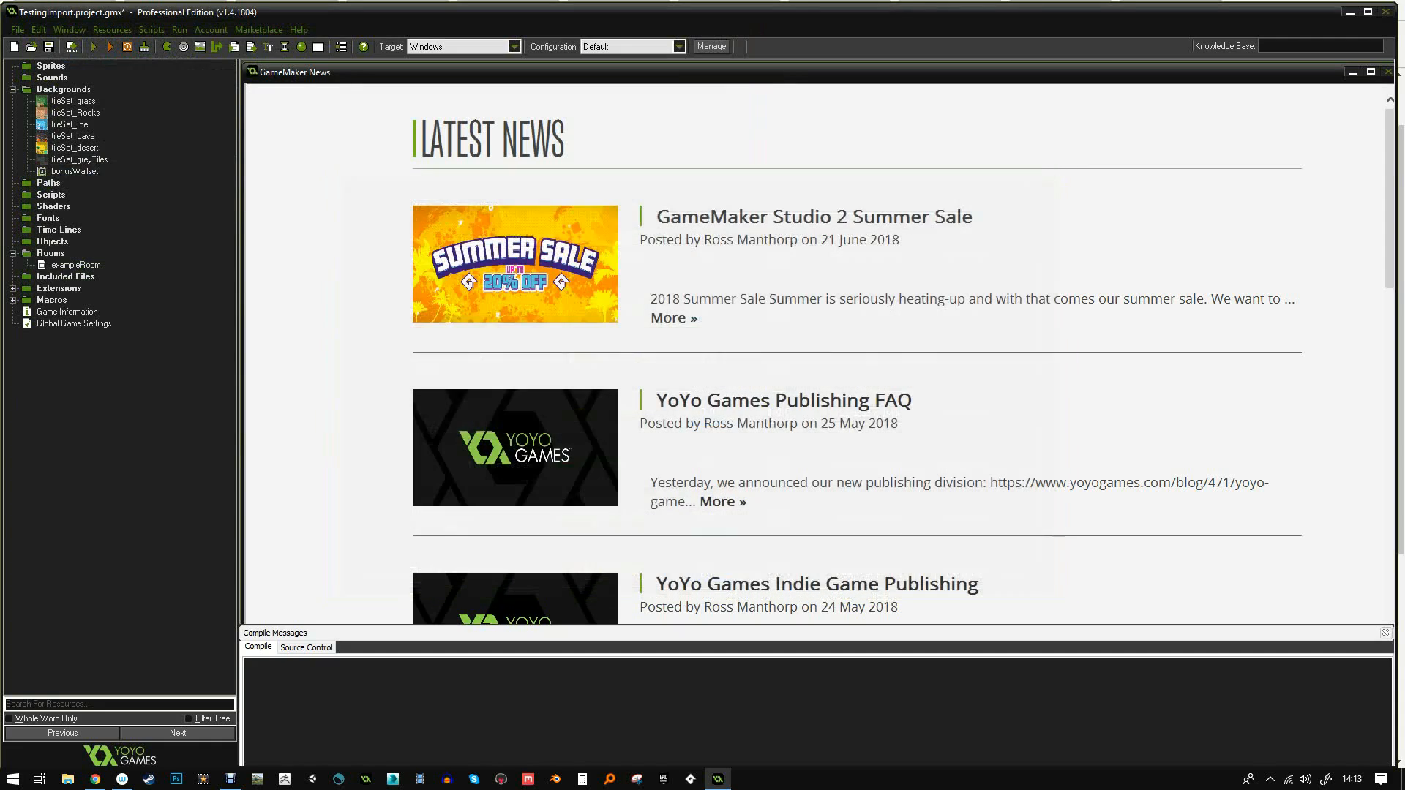
{"action": "left_click", "coordinate": [1061, 178]}
- Open exampleRoom maximized with the grid off, zoomed and panned so the whole room is centred
{"action": "double_click", "coordinate": [75, 264]}
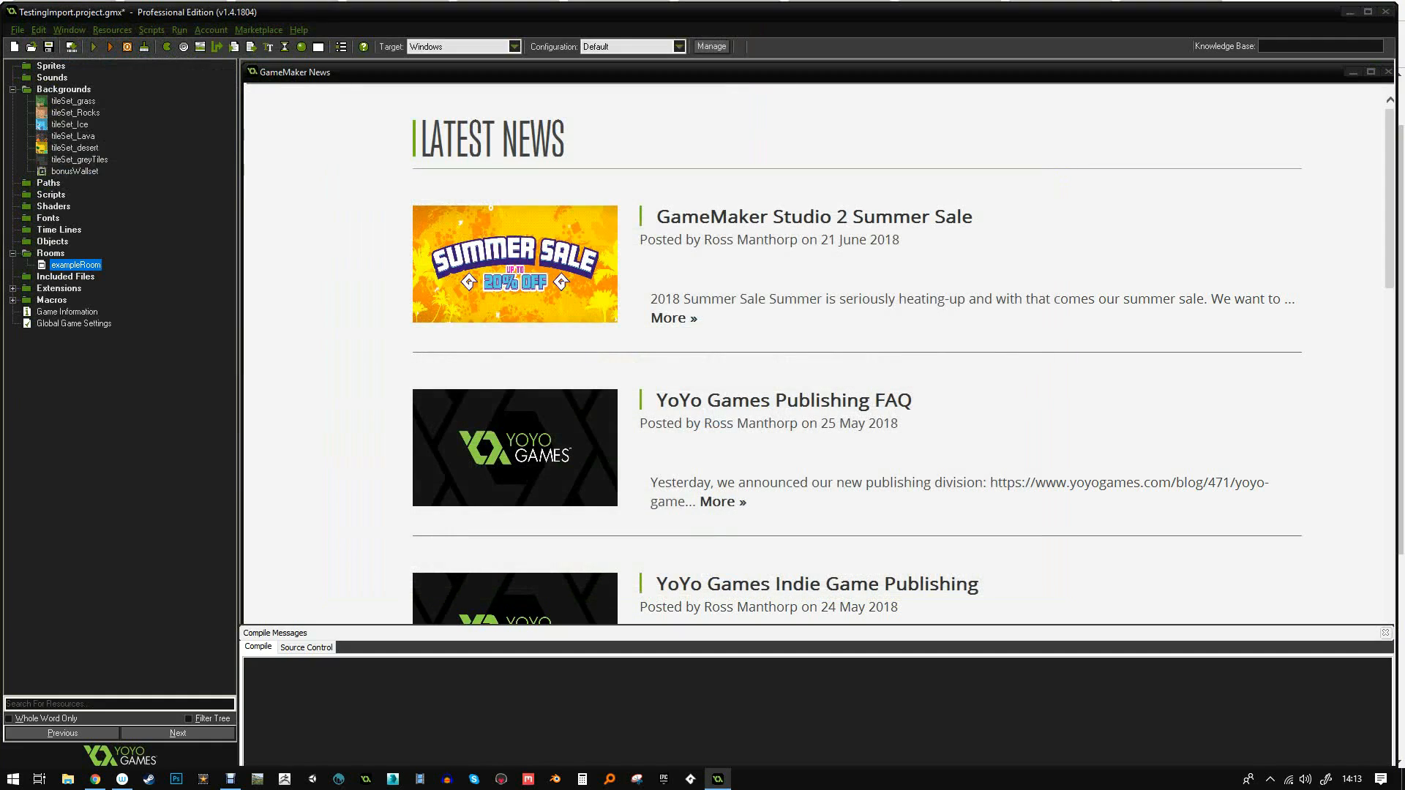
{"action": "left_click", "coordinate": [1037, 177]}
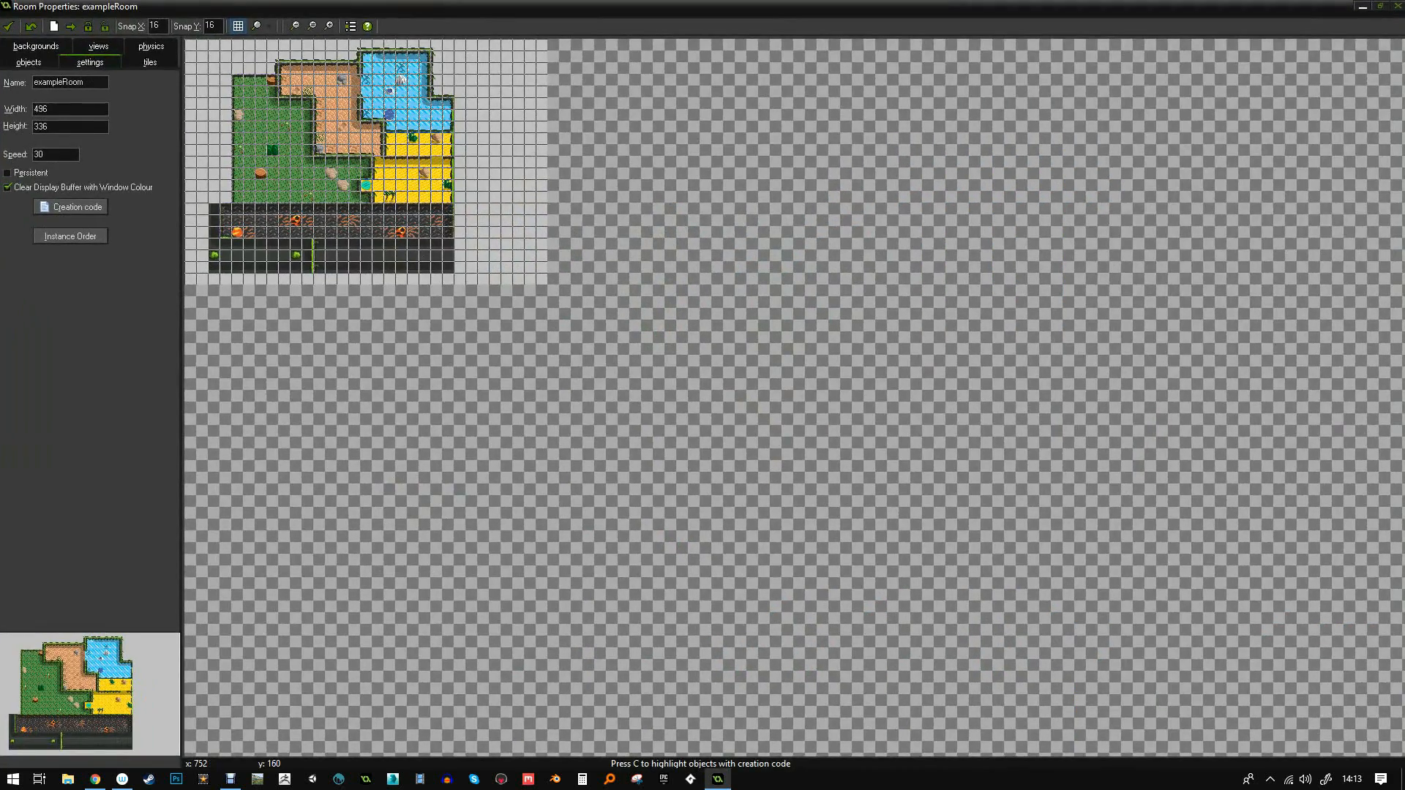
{"action": "left_click", "coordinate": [238, 26]}
{"action": "middle_click_drag", "start_coordinate": [376, 282], "coordinate": [663, 424]}
{"action": "scroll", "coordinate": [663, 428], "scroll_direction": "up", "scroll_amount": 4}
{"action": "middle_click_drag", "start_coordinate": [542, 307], "coordinate": [708, 574]}
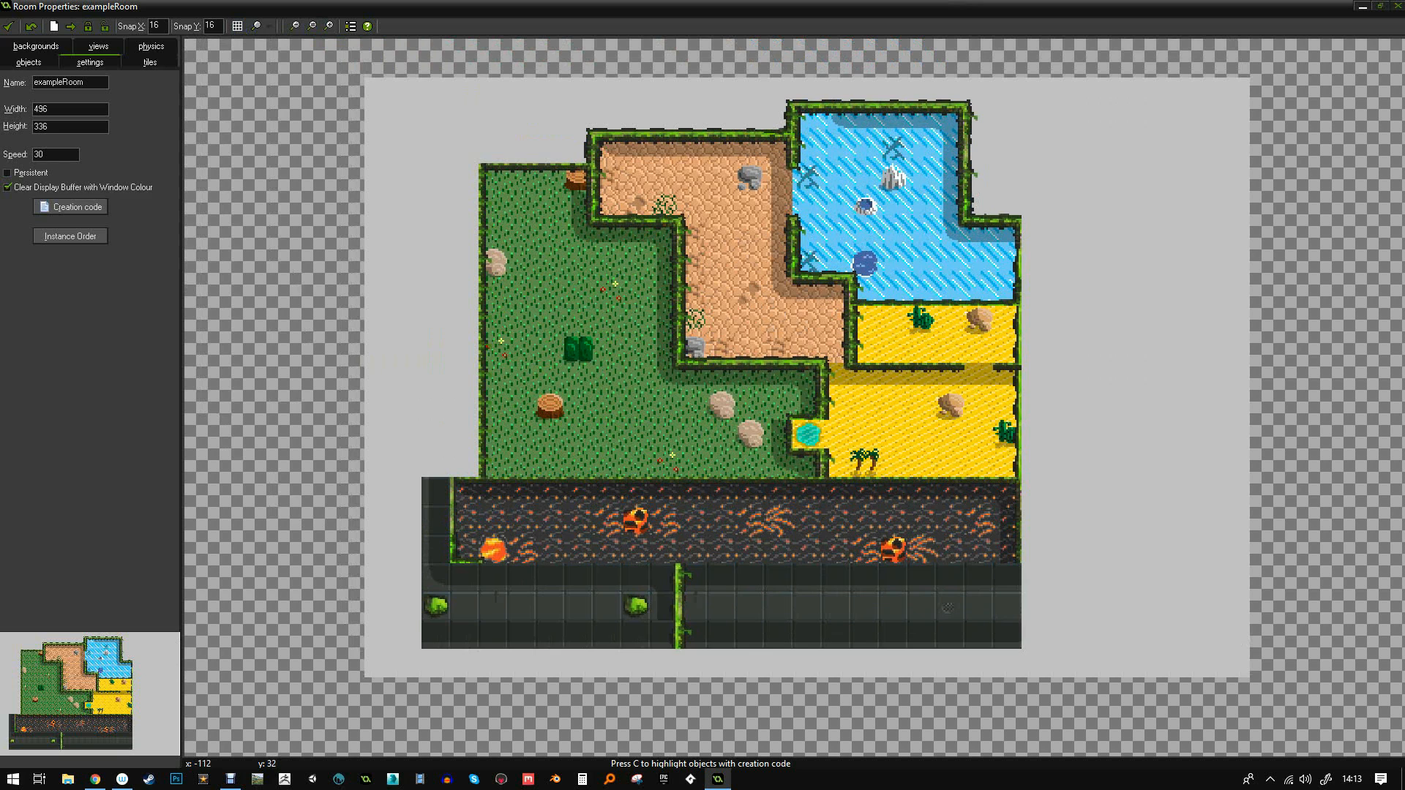
- Select the centre tileSet_Ice tile and place two test ice tiles left of the room
{"action": "left_click", "coordinate": [150, 62]}
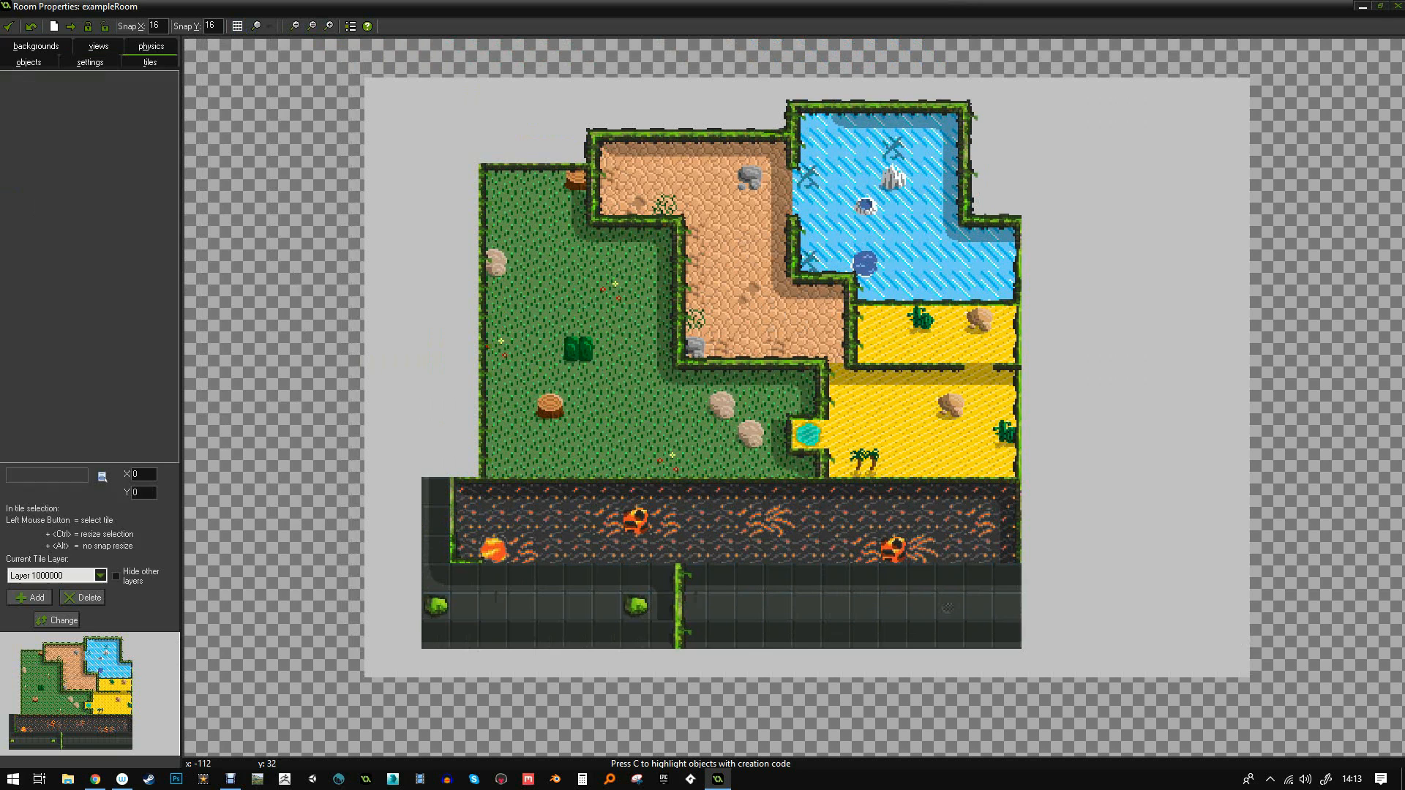
{"action": "left_click", "coordinate": [102, 476]}
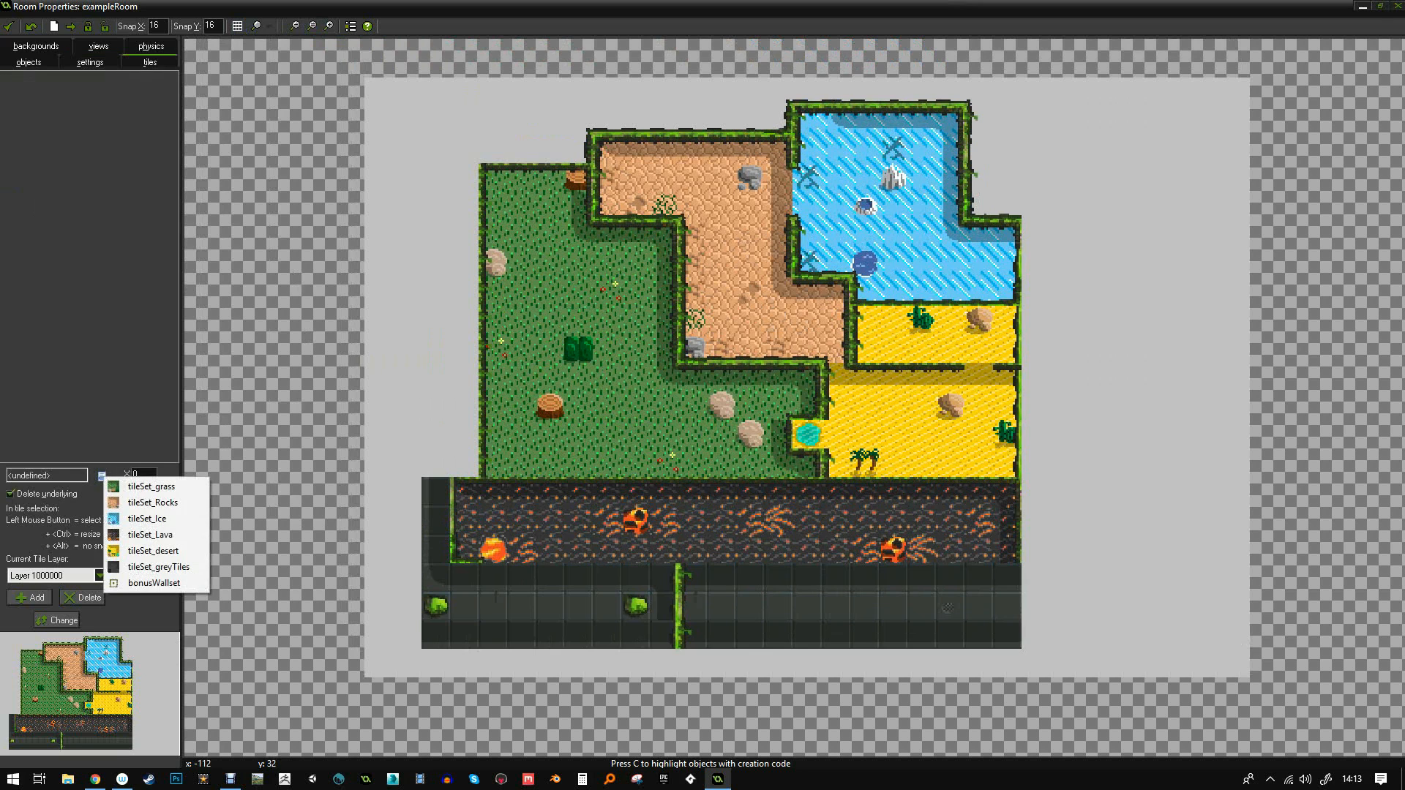
{"action": "left_click", "coordinate": [153, 502]}
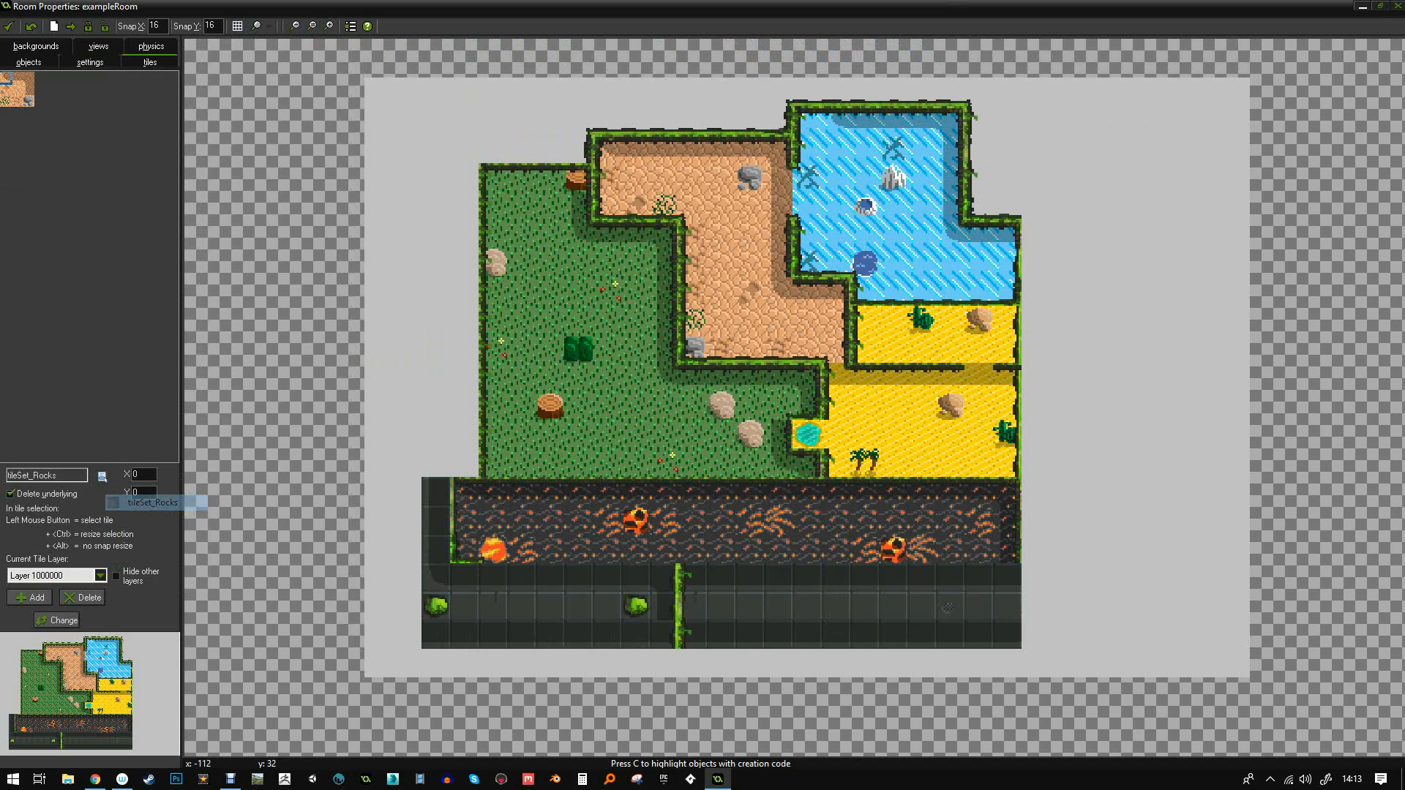
{"action": "left_click", "coordinate": [102, 476]}
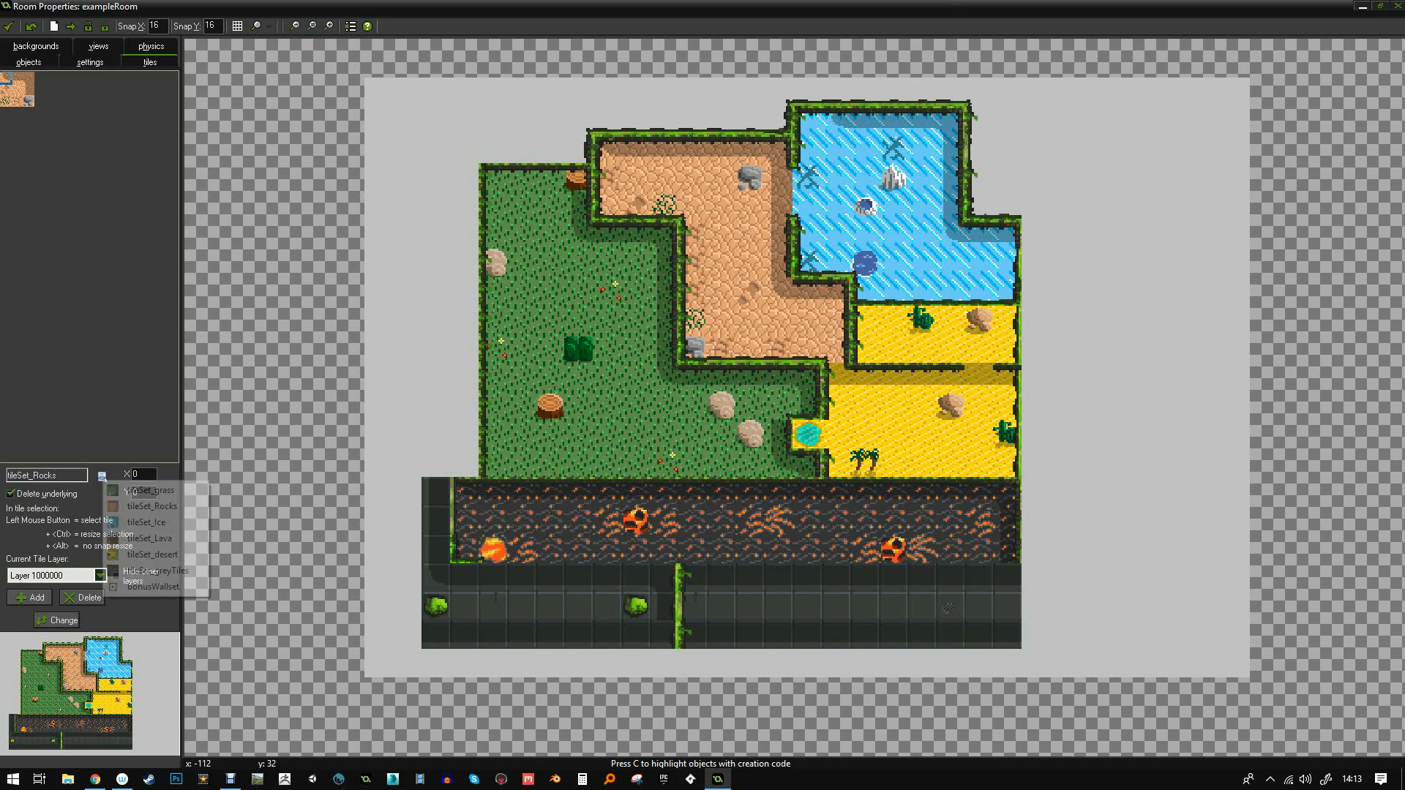
{"action": "left_click", "coordinate": [155, 521]}
{"action": "left_click", "coordinate": [17, 90]}
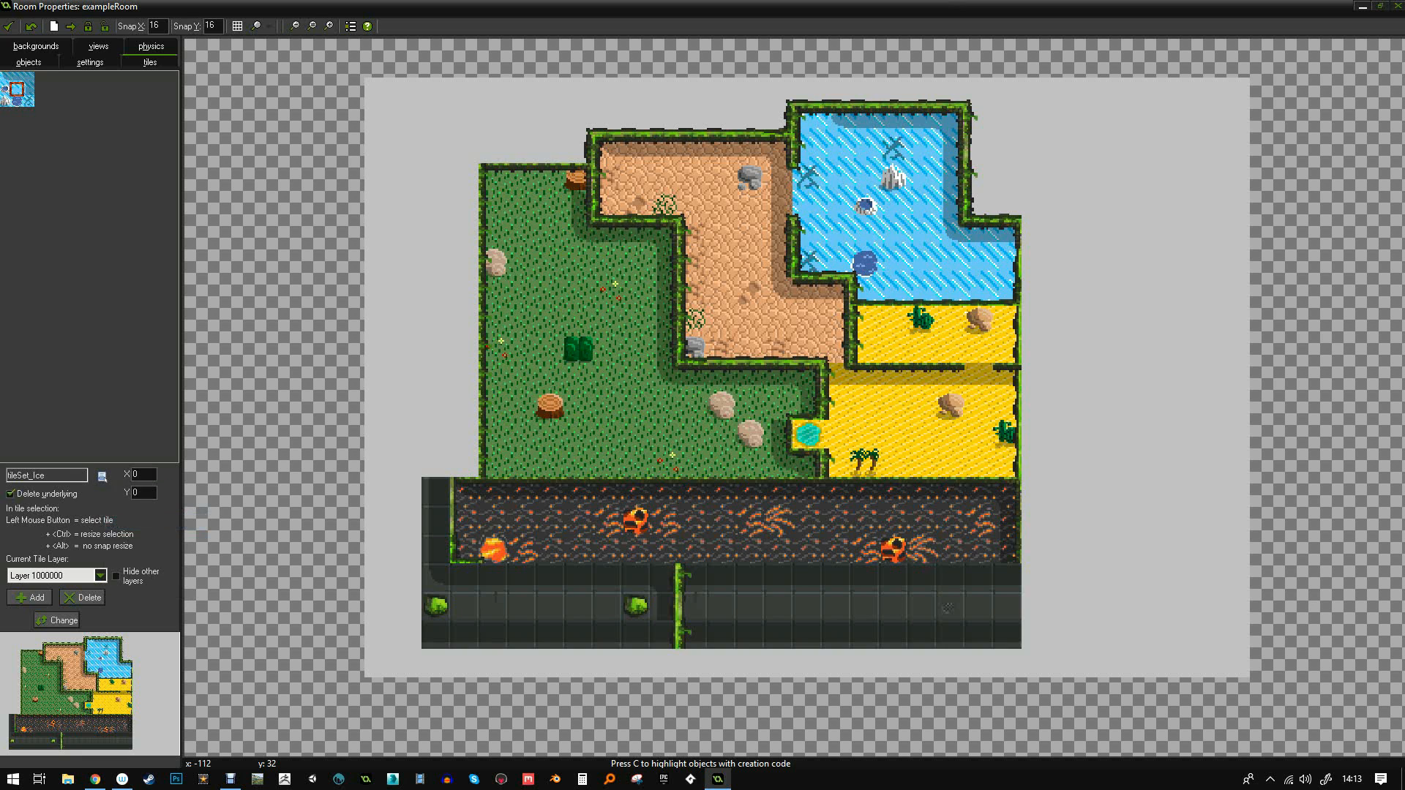
{"action": "left_click", "coordinate": [406, 207]}
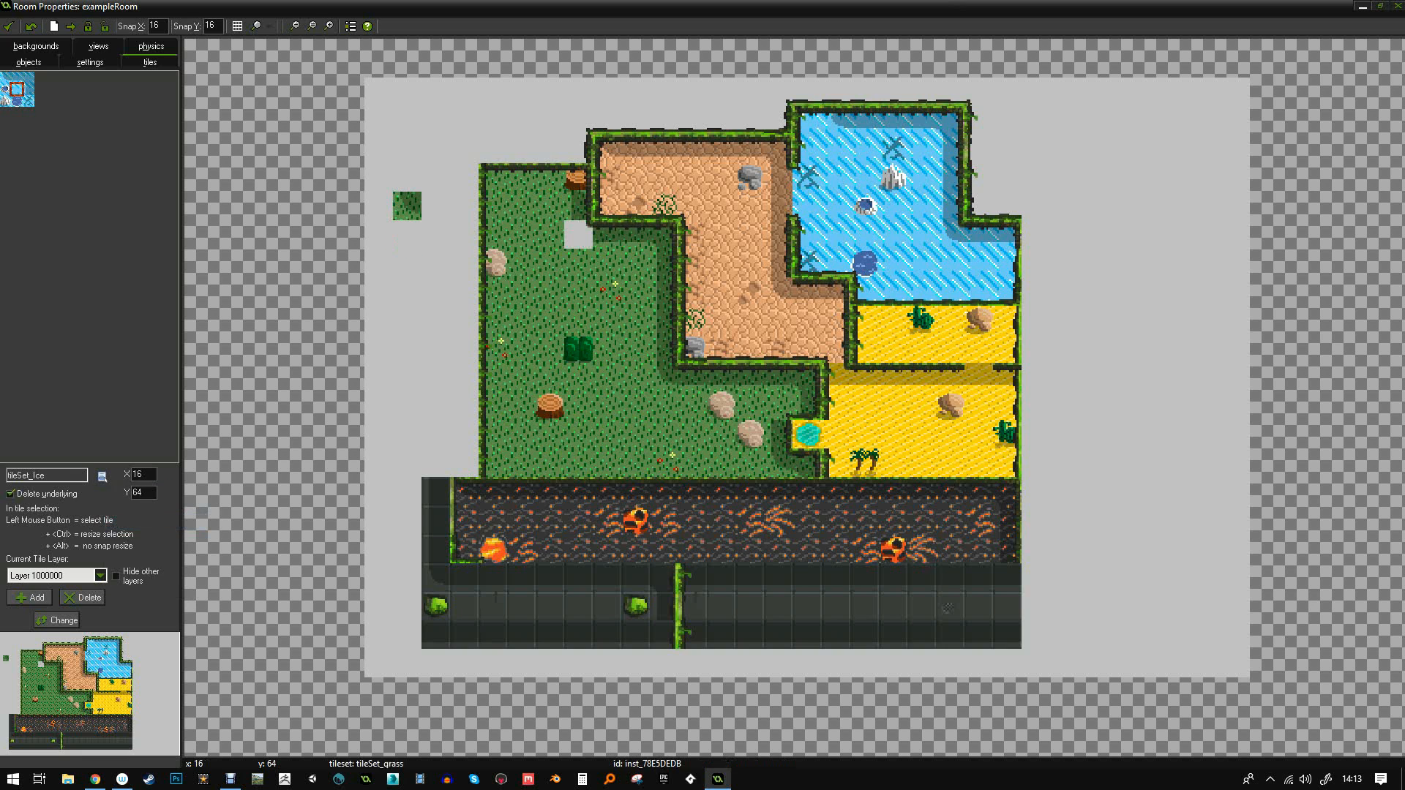
{"action": "left_click", "coordinate": [406, 234]}
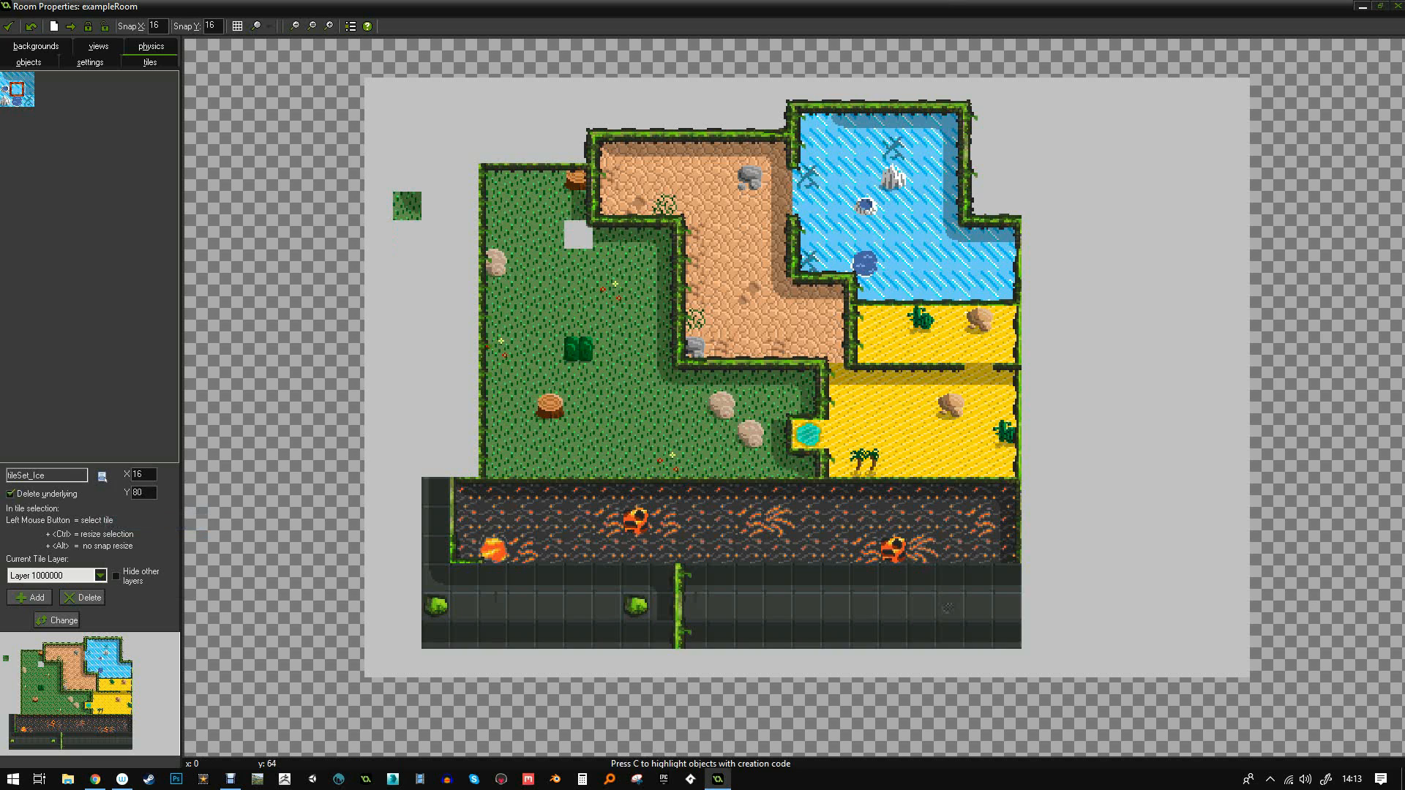
- Delete a stray grass tile and paint more test ice tiles down the room's left side
{"action": "right_click", "coordinate": [410, 212]}
{"action": "left_click", "coordinate": [440, 221]}
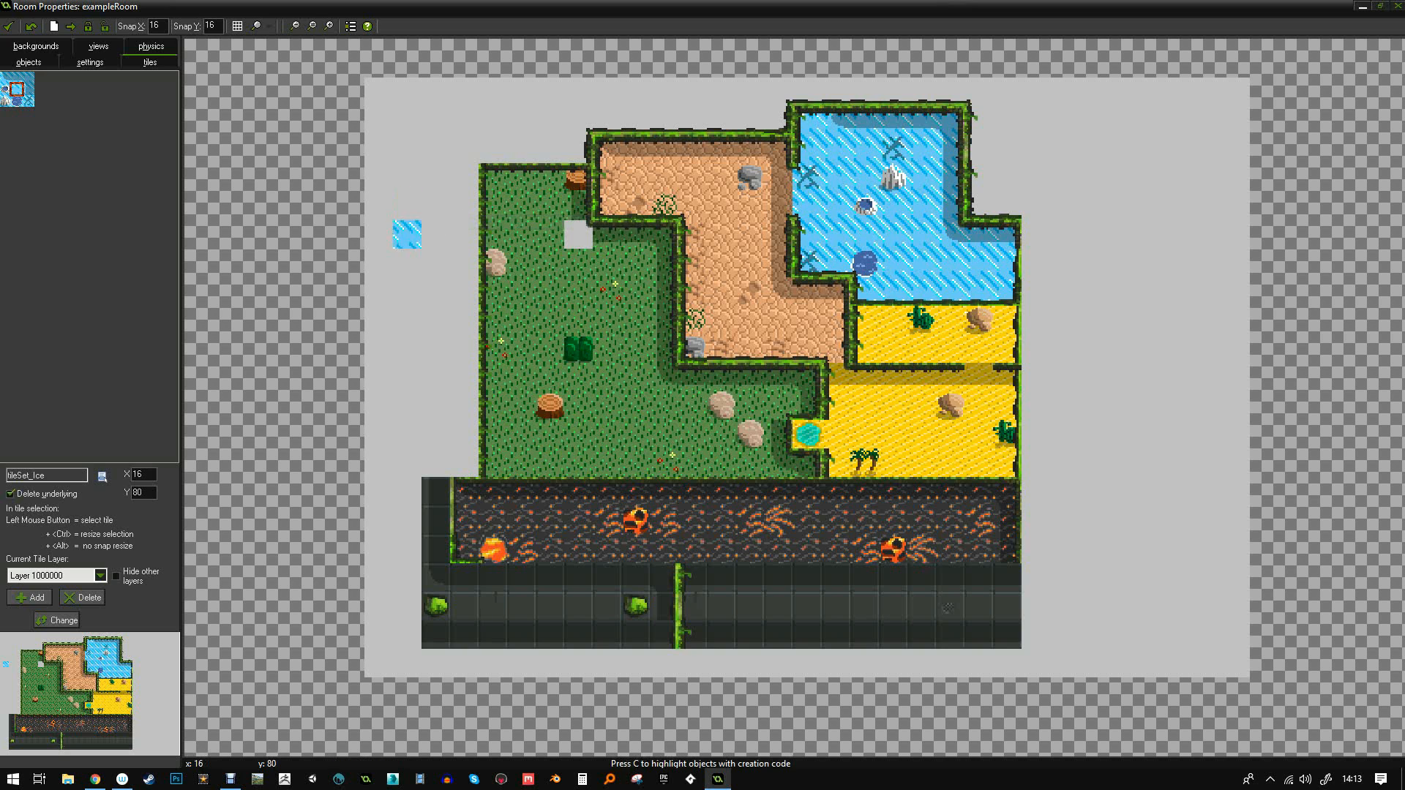
{"action": "left_click", "coordinate": [320, 320]}
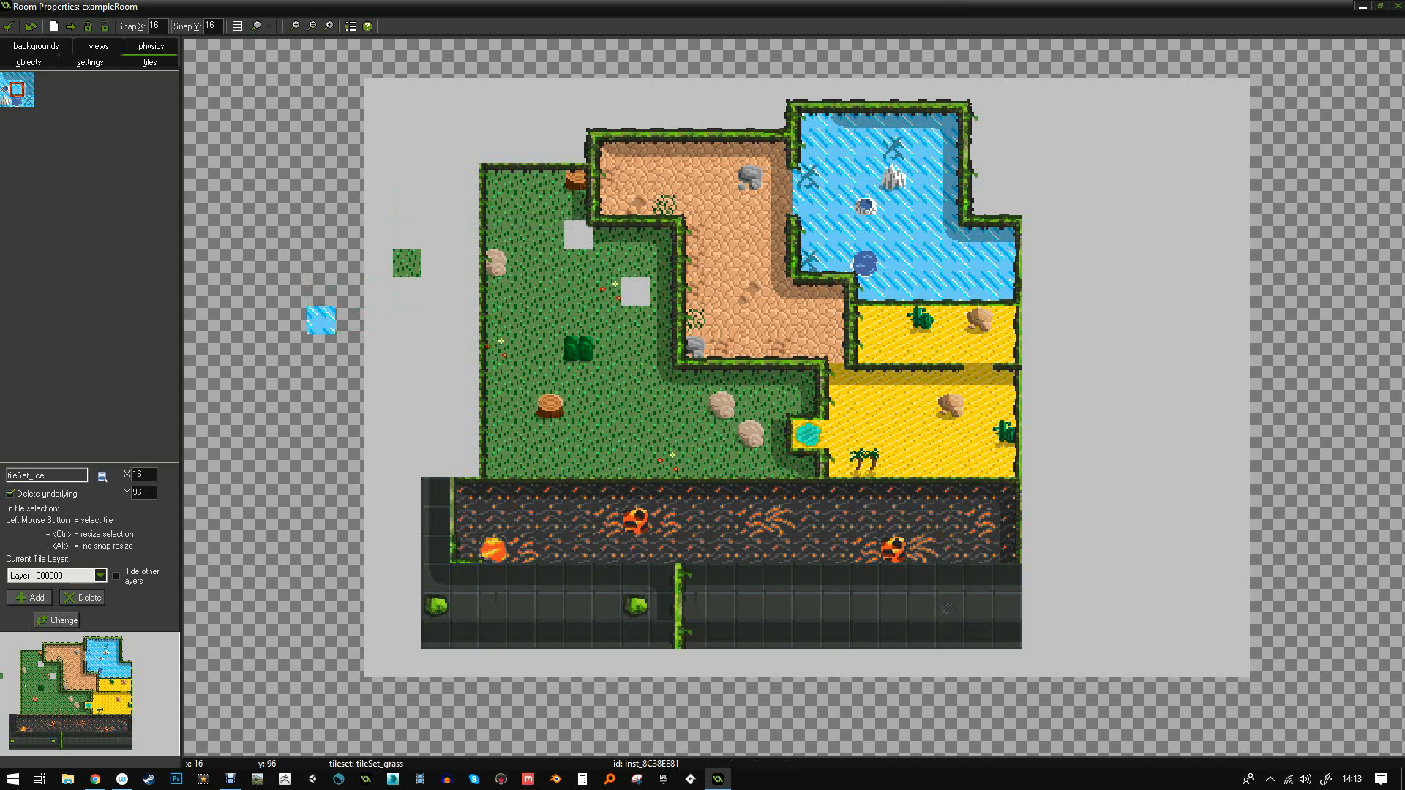
{"action": "left_click", "coordinate": [321, 378]}
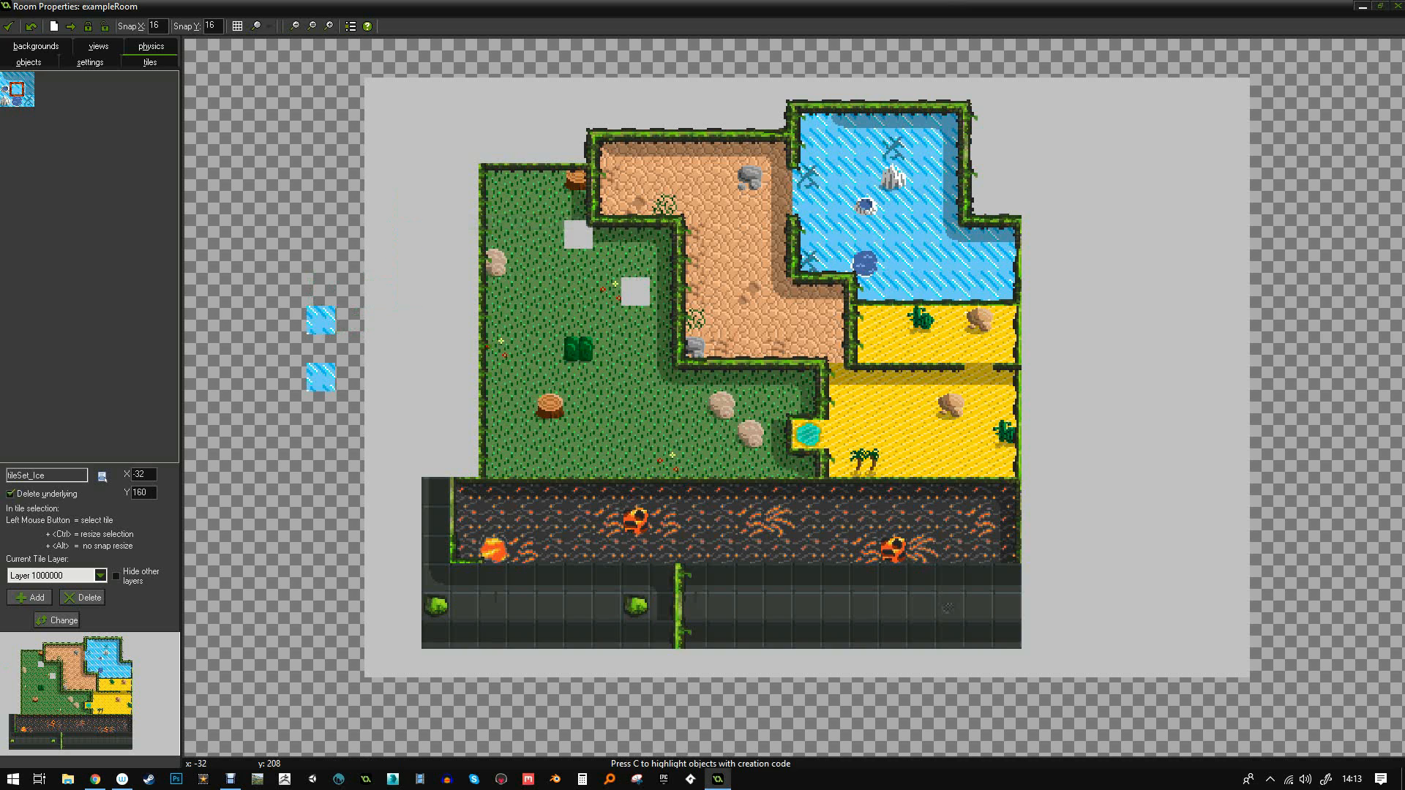
{"action": "left_click", "coordinate": [321, 606]}
{"action": "left_click", "coordinate": [320, 606]}
{"action": "left_click", "coordinate": [320, 520]}
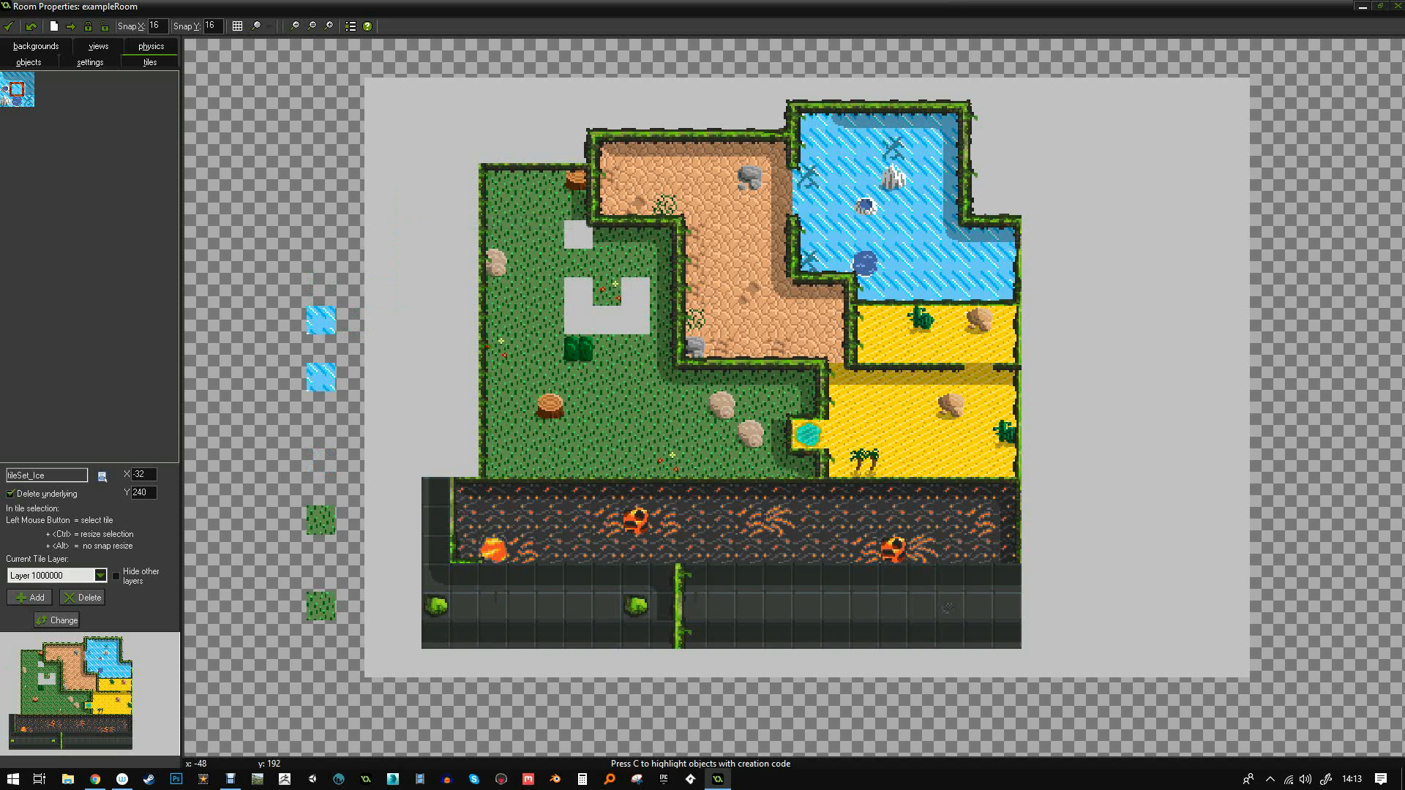
- Remove the test ice tiles left of the room, including one placed lower down
{"action": "right_click", "coordinate": [320, 606]}
{"action": "right_click", "coordinate": [321, 519]}
{"action": "right_click", "coordinate": [321, 377]}
{"action": "right_click", "coordinate": [320, 320]}
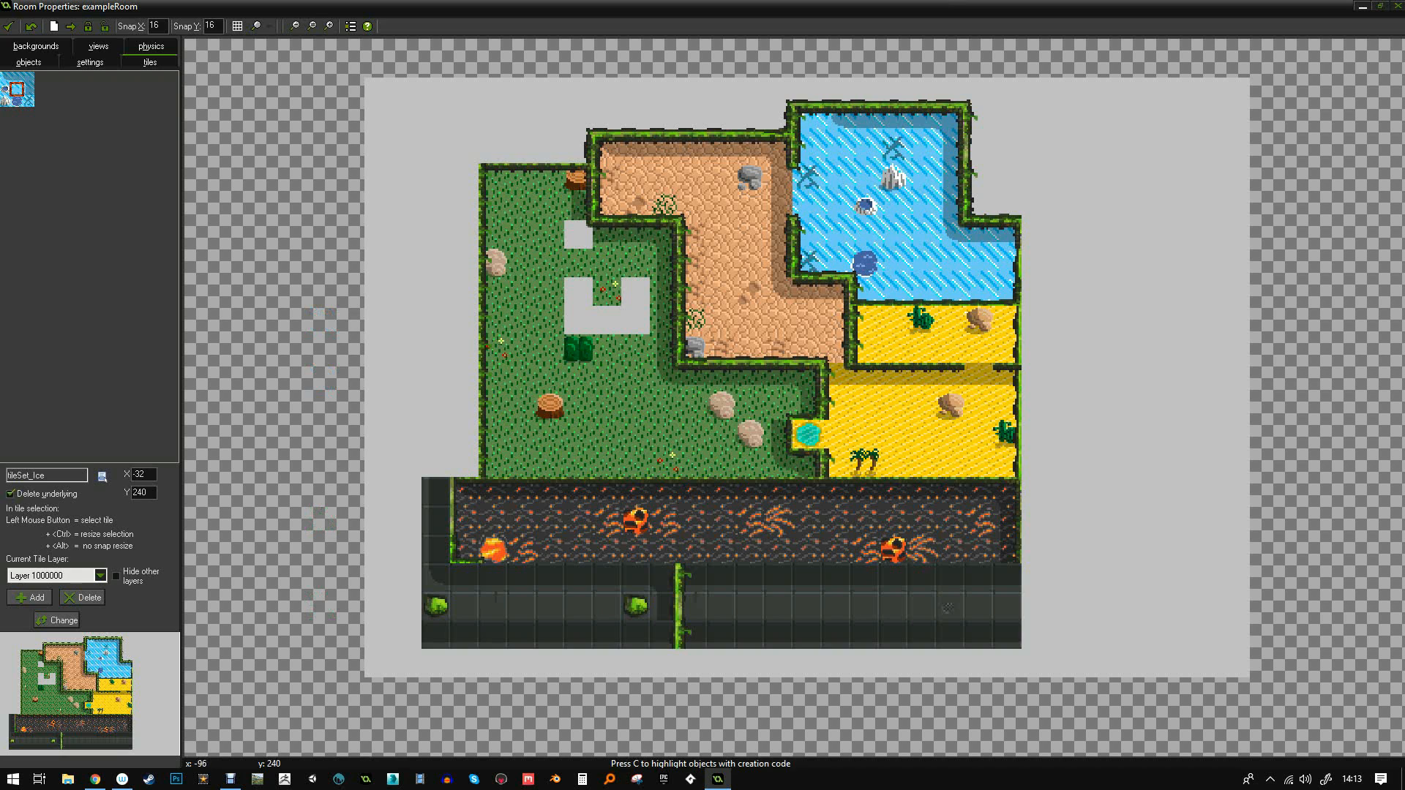
{"action": "left_click_drag", "start_coordinate": [378, 234], "coordinate": [379, 290]}
{"action": "right_click", "coordinate": [379, 264]}
{"action": "right_click", "coordinate": [378, 234]}
- Turn off tile replacement, paint a column of ice tiles beside the room, then delete them
{"action": "left_click", "coordinate": [11, 494]}
{"action": "left_click_drag", "start_coordinate": [349, 378], "coordinate": [379, 263]}
{"action": "left_click", "coordinate": [379, 320]}
{"action": "left_click", "coordinate": [378, 377]}
{"action": "left_click_drag", "start_coordinate": [378, 434], "coordinate": [379, 519]}
{"action": "right_click_drag", "start_coordinate": [378, 519], "coordinate": [378, 462]}
{"action": "right_click", "coordinate": [378, 434]}
{"action": "left_click", "coordinate": [379, 434]}
{"action": "left_click", "coordinate": [378, 492]}
{"action": "right_click", "coordinate": [379, 495], "text": "ctrl"}
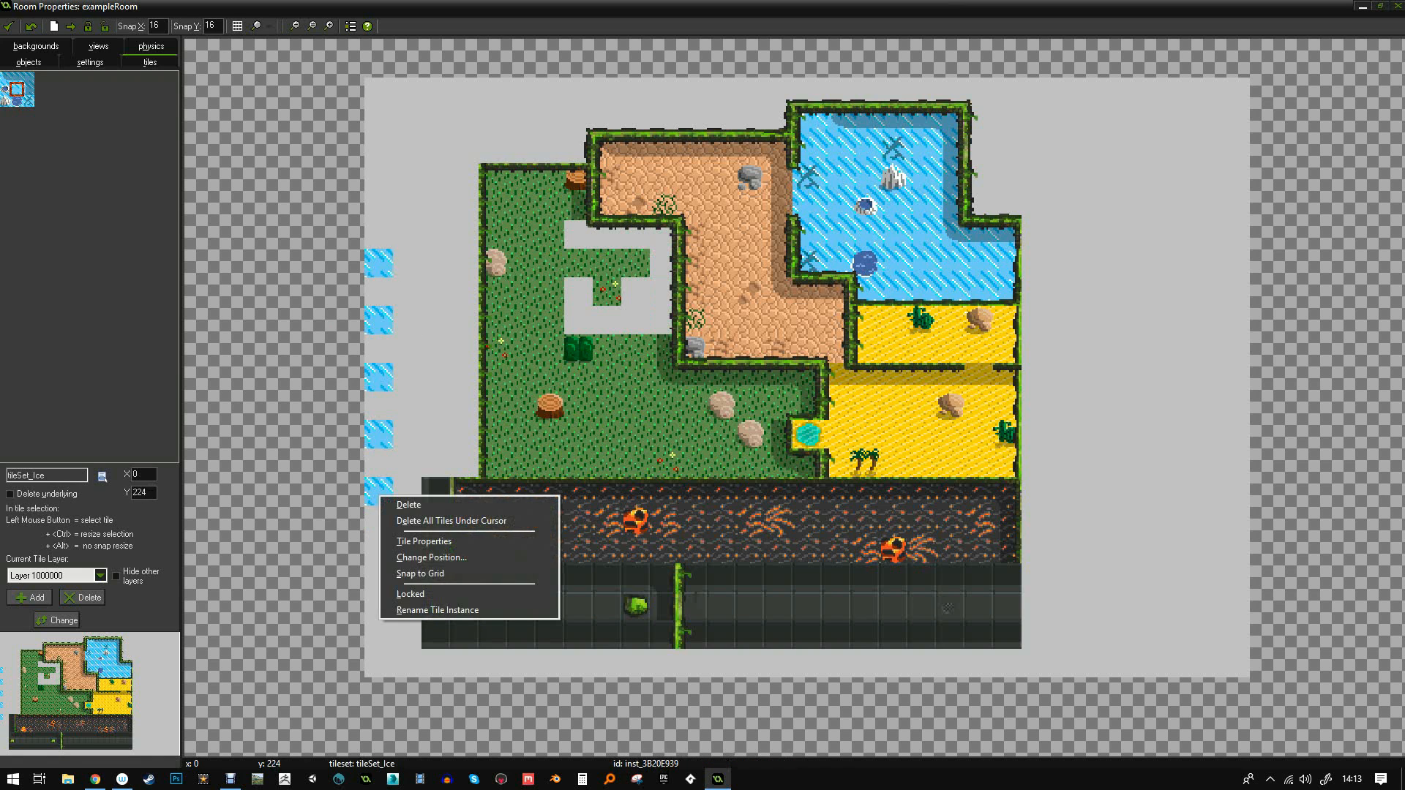
{"action": "left_click", "coordinate": [409, 505]}
- Close exampleRoom and create a new room in the Rooms folder
{"action": "left_click", "coordinate": [8, 25]}
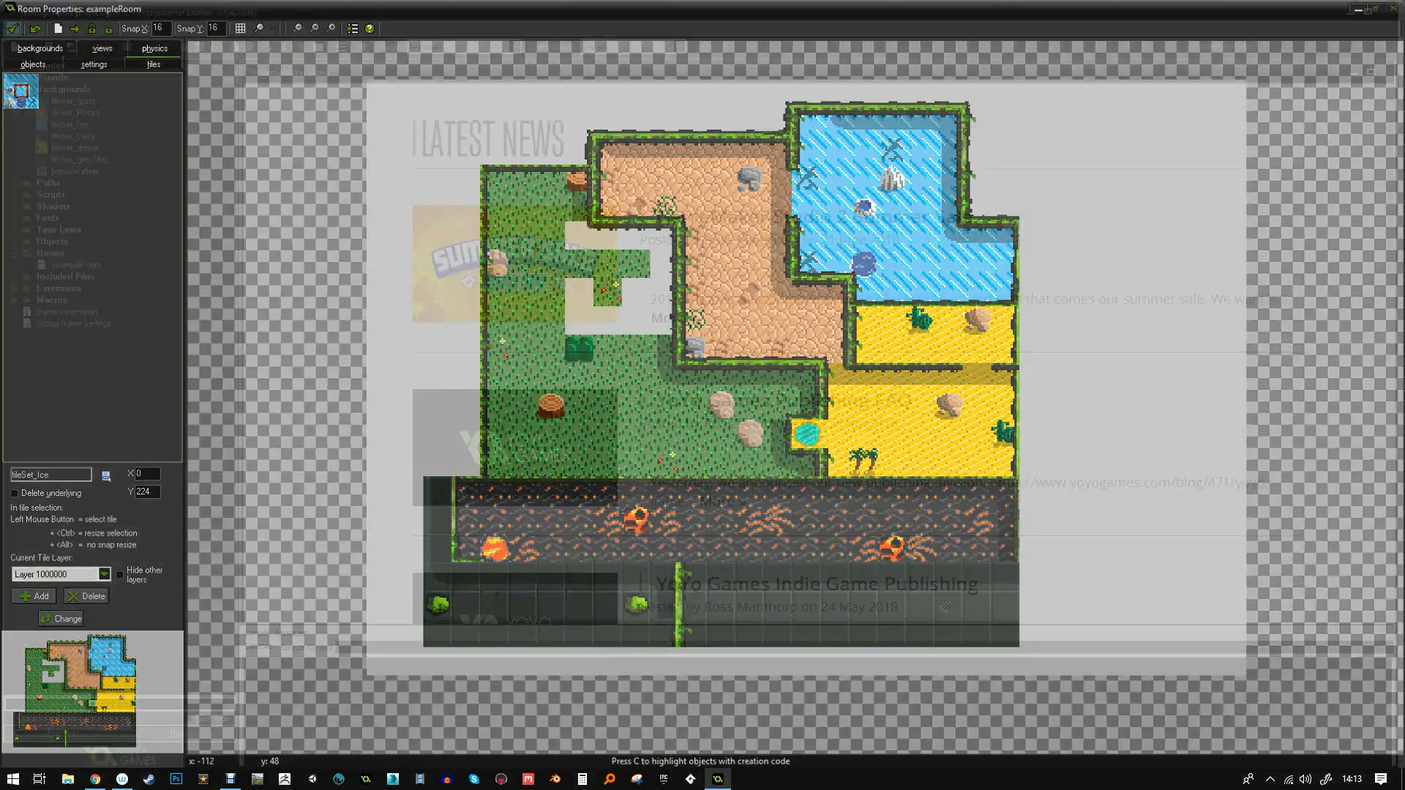
{"action": "left_click", "coordinate": [51, 254]}
{"action": "right_click", "coordinate": [52, 254]}
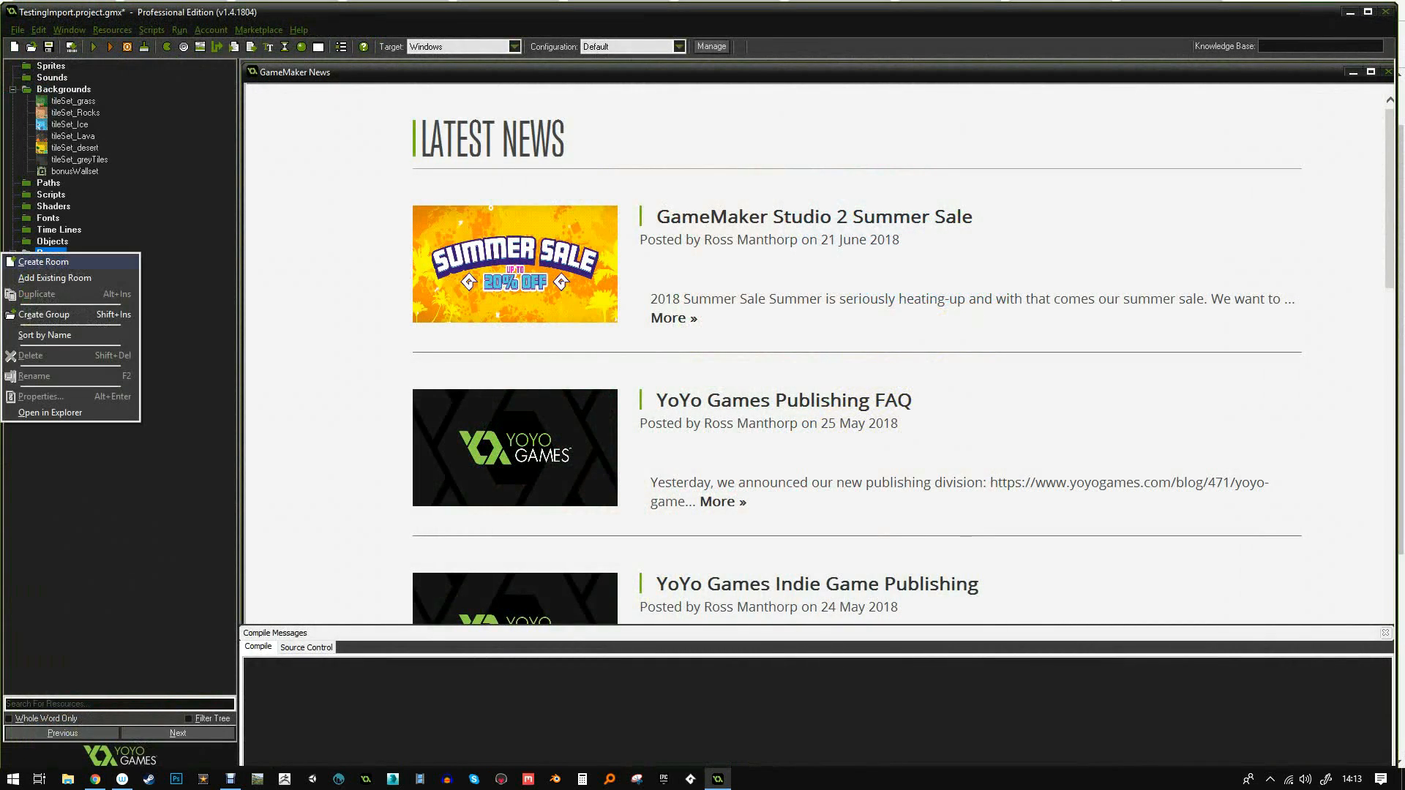
{"action": "left_click", "coordinate": [55, 262]}
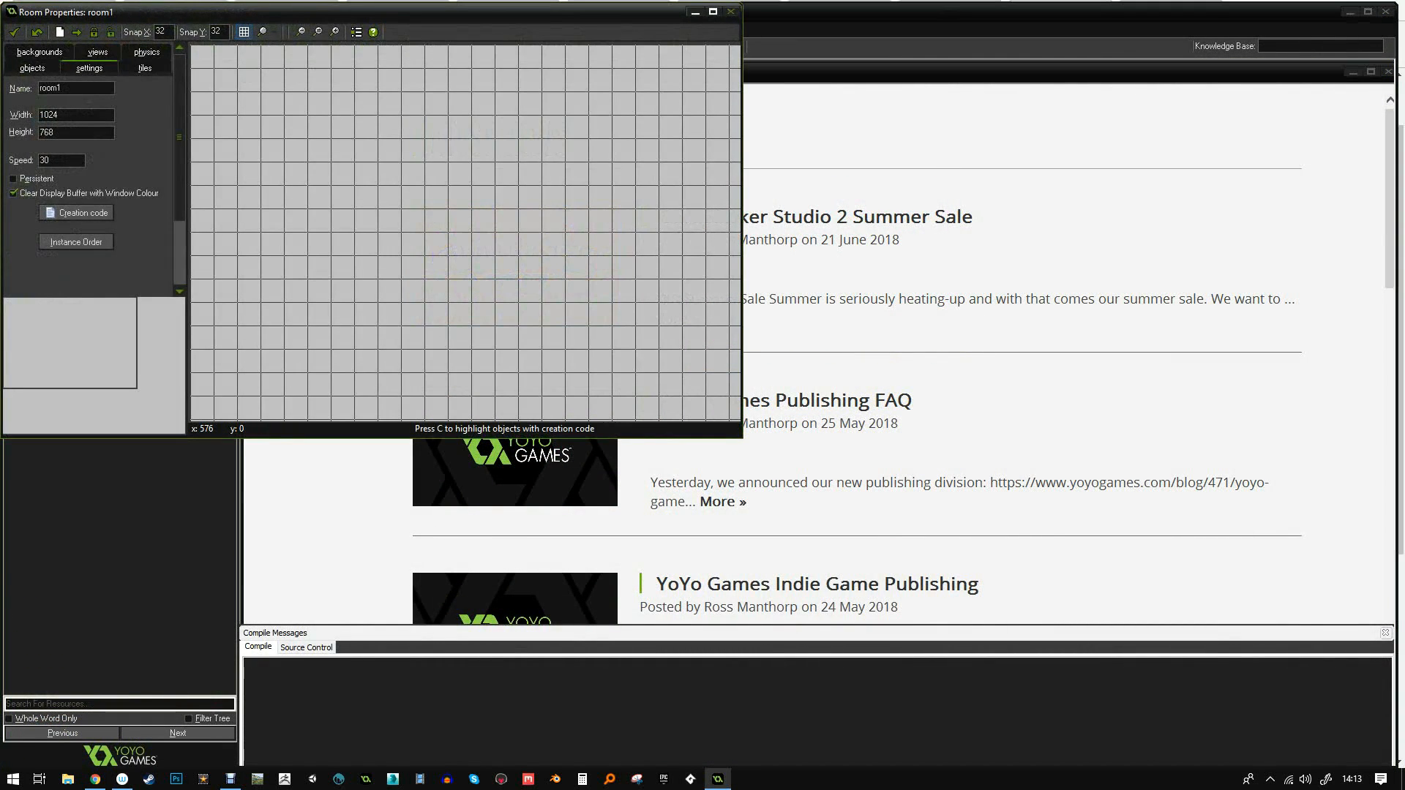
- Maximize room1 and place a first tileSet_grass tile in the room
{"action": "left_click", "coordinate": [713, 12]}
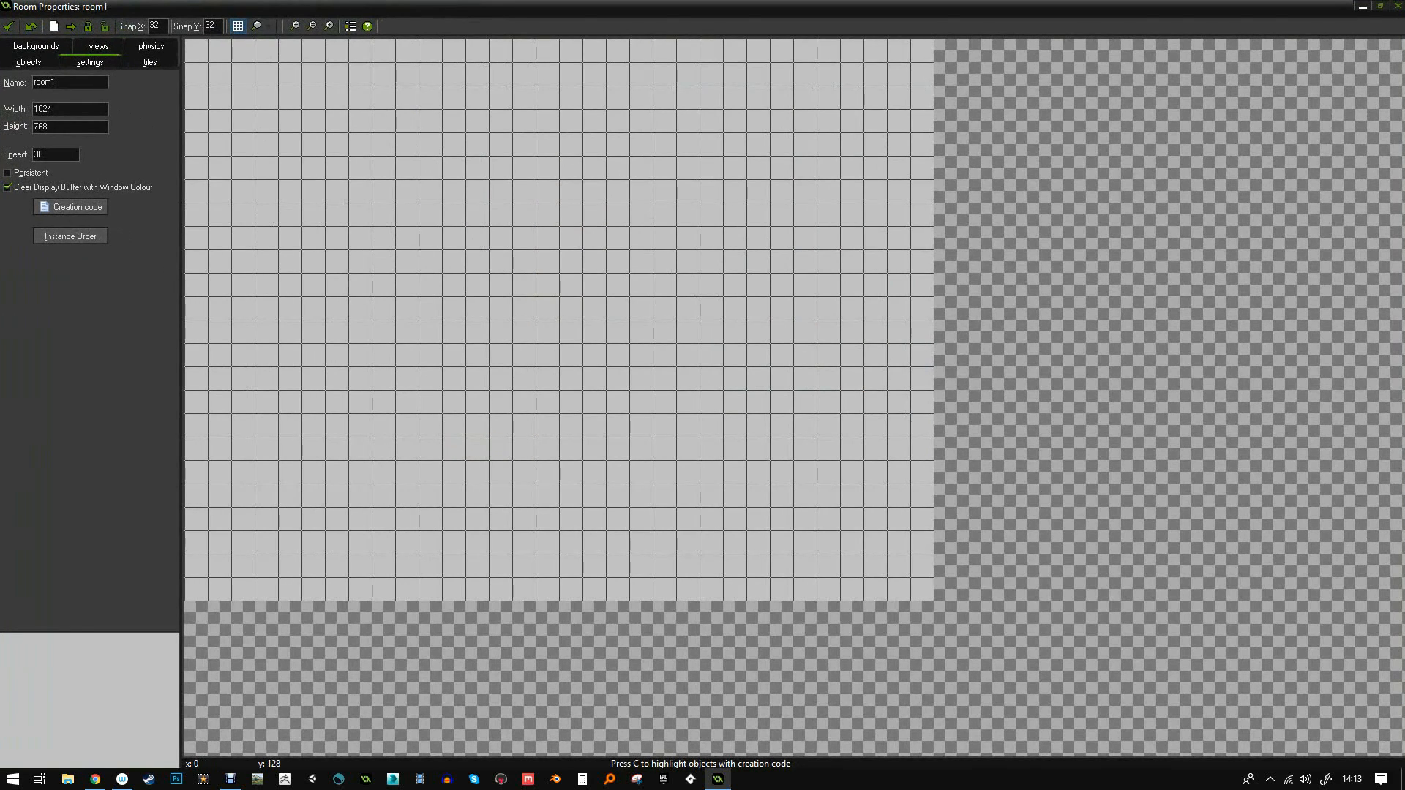
{"action": "left_click", "coordinate": [150, 62]}
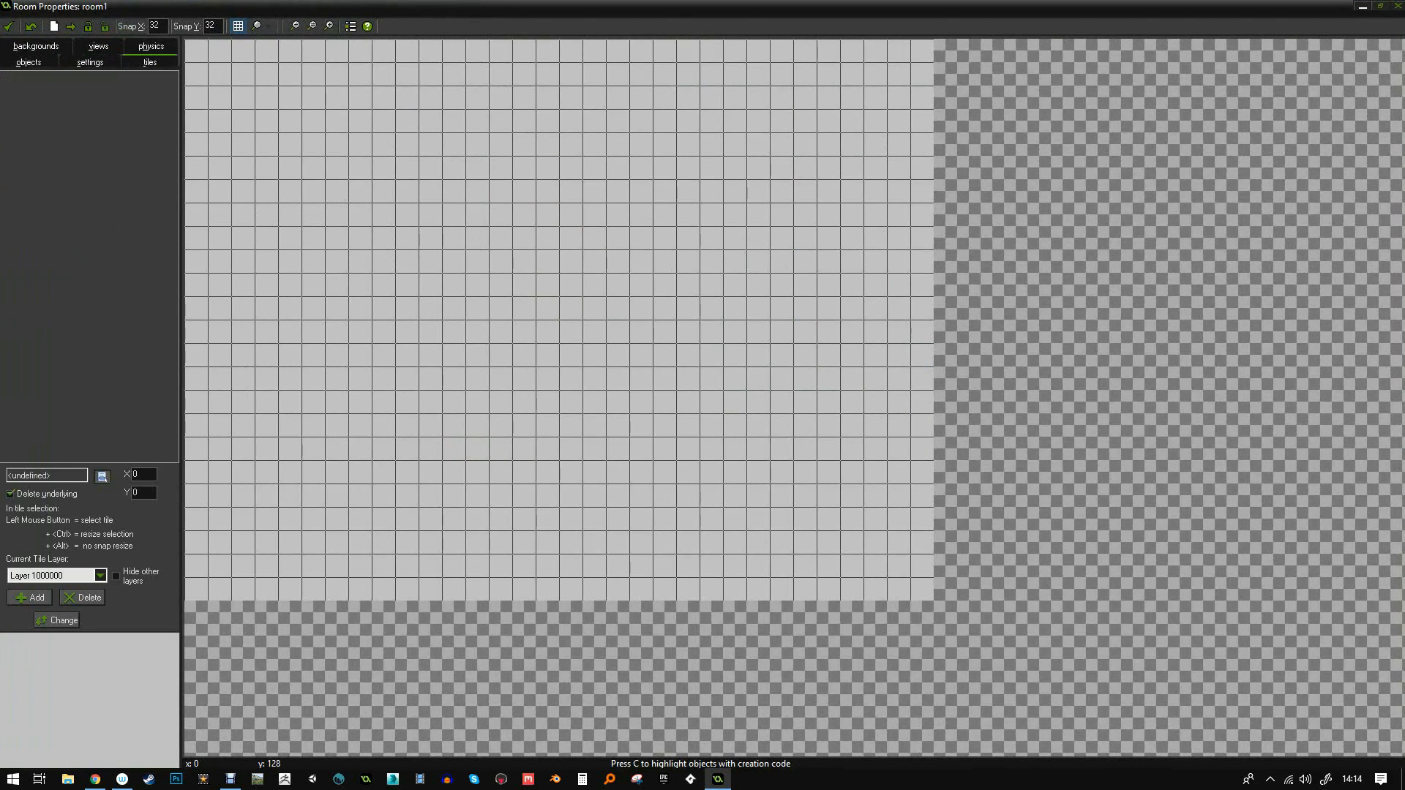
{"action": "left_click", "coordinate": [103, 476]}
{"action": "left_click", "coordinate": [139, 488]}
{"action": "left_click", "coordinate": [7, 77]}
{"action": "left_click", "coordinate": [401, 232]}
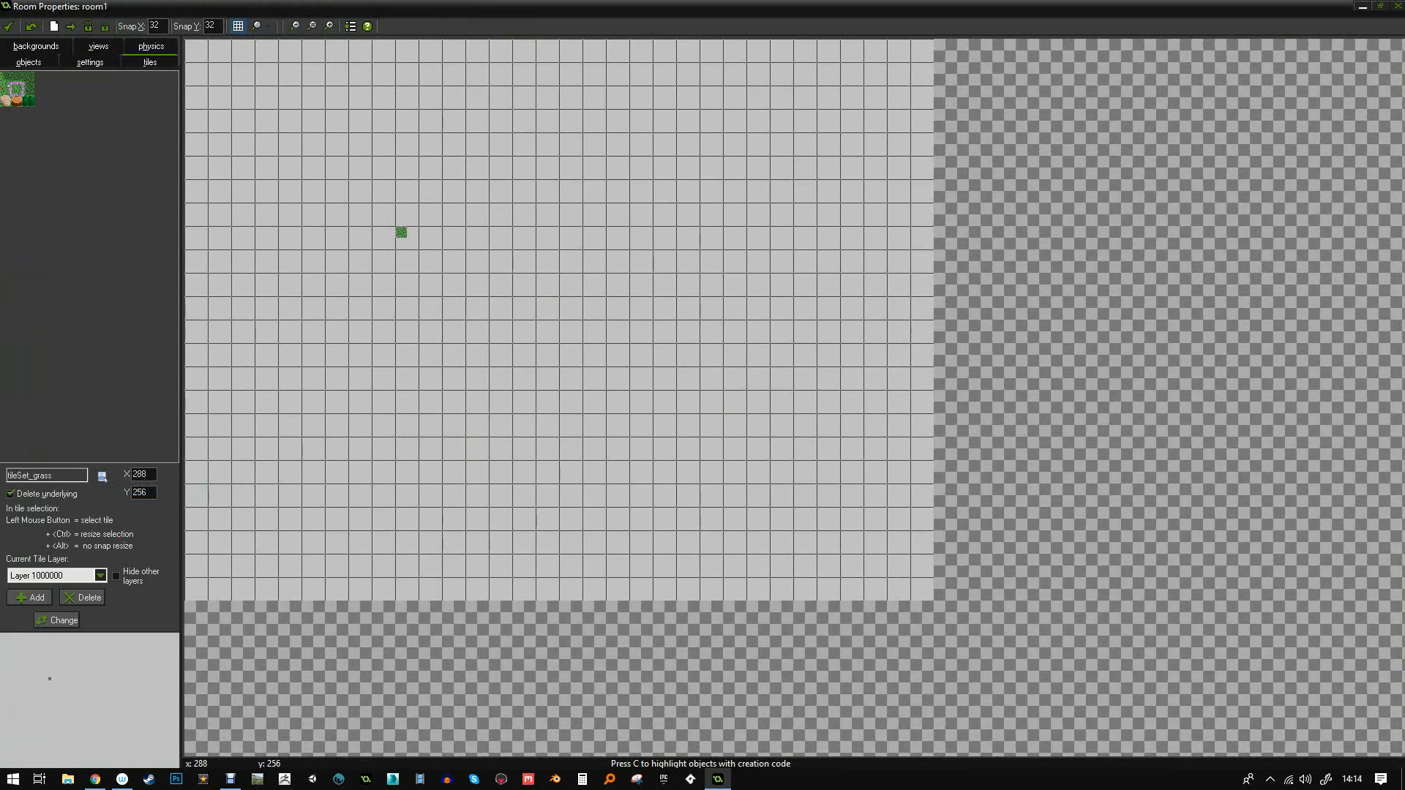
- Set Snap X and Snap Y to 16, zoom in and hide the grid
{"action": "double_click", "coordinate": [211, 26]}
{"action": "type", "text": "16"}
{"action": "double_click", "coordinate": [154, 25]}
{"action": "type", "text": "1"}
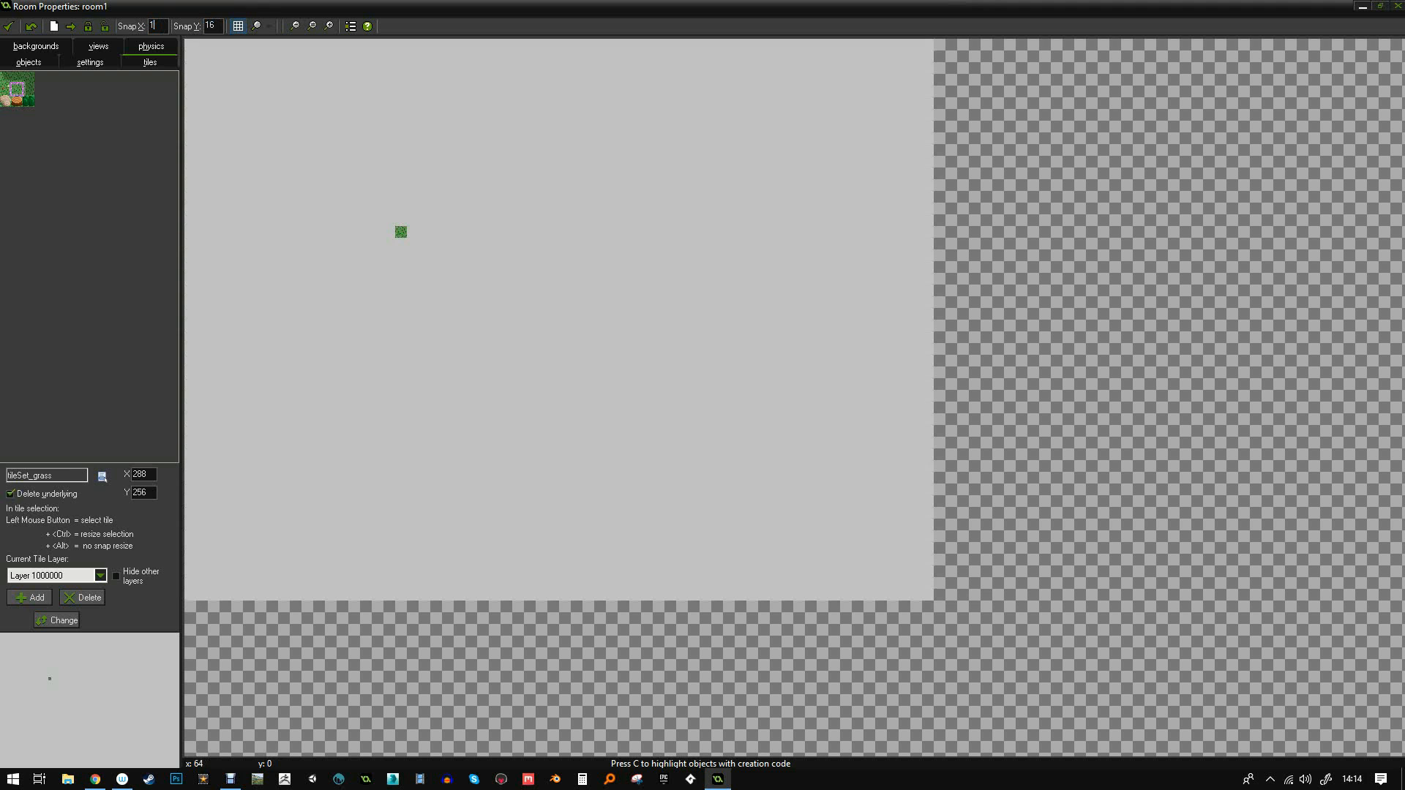
{"action": "type", "text": "6"}
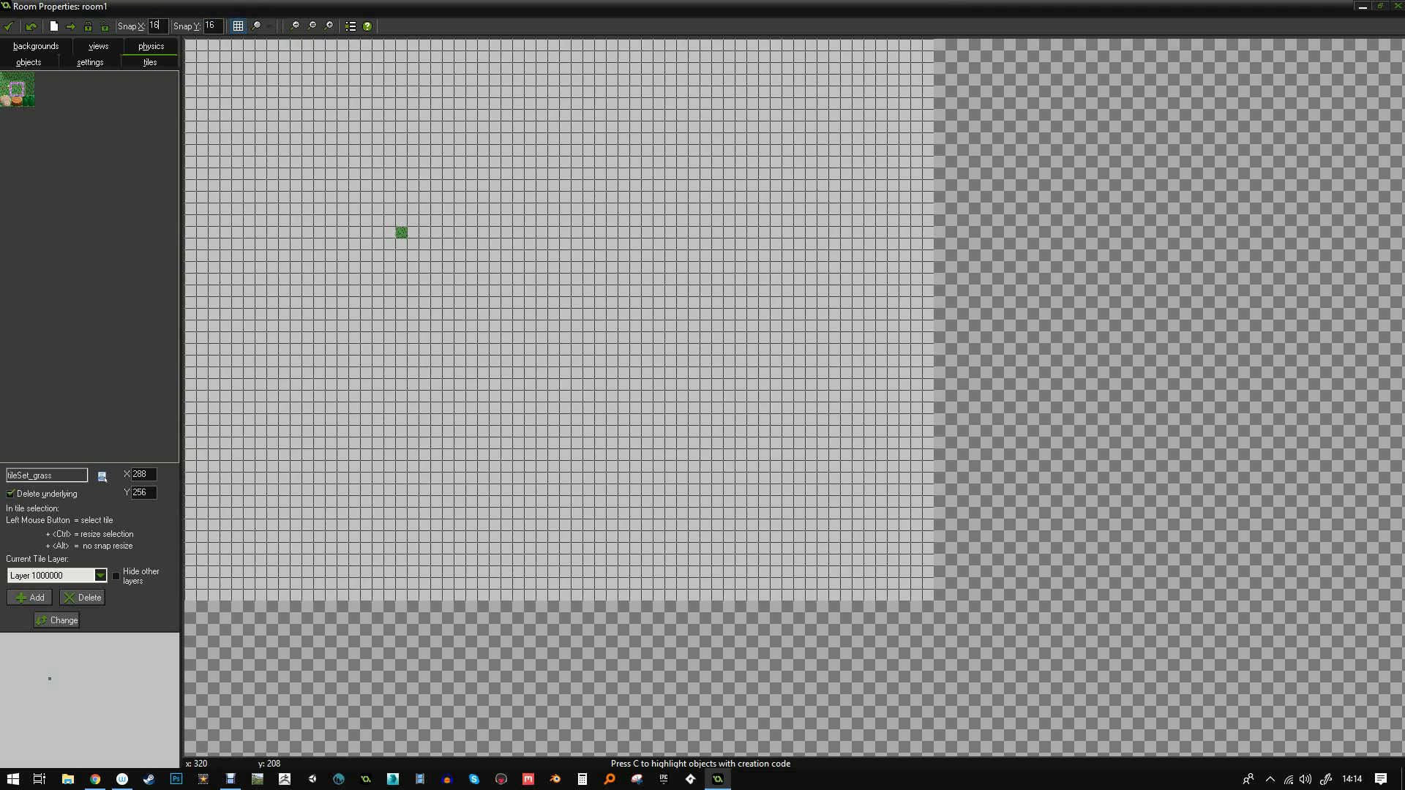
{"action": "scroll", "coordinate": [384, 202], "scroll_direction": "up", "scroll_amount": 3, "text": "ctrl"}
{"action": "scroll", "coordinate": [380, 202], "scroll_direction": "up", "scroll_amount": 1, "text": "ctrl"}
{"action": "left_click", "coordinate": [238, 26]}
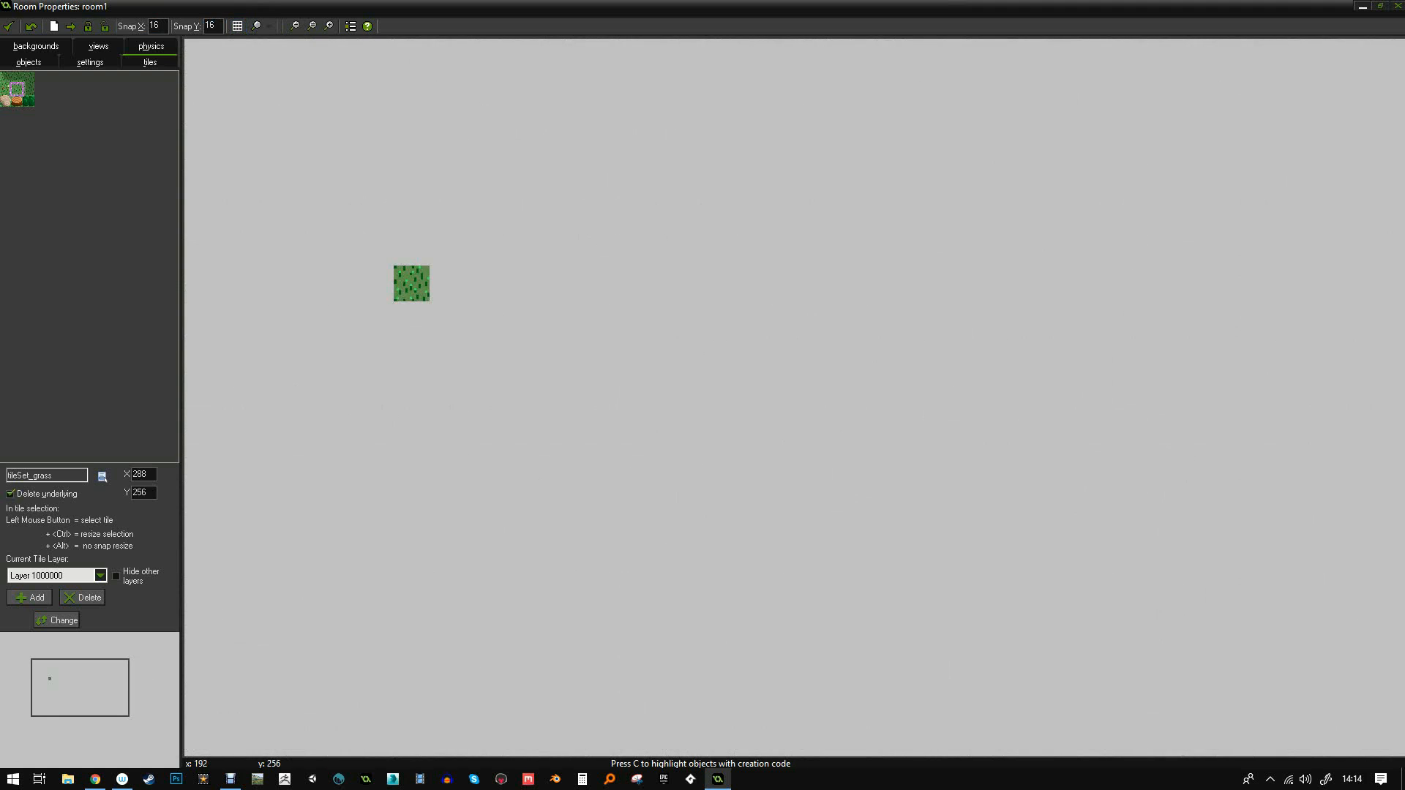
- Extend the first grass tile into a block, adding a flowered tile above its left end
{"action": "left_click_drag", "start_coordinate": [411, 355], "coordinate": [411, 319]}
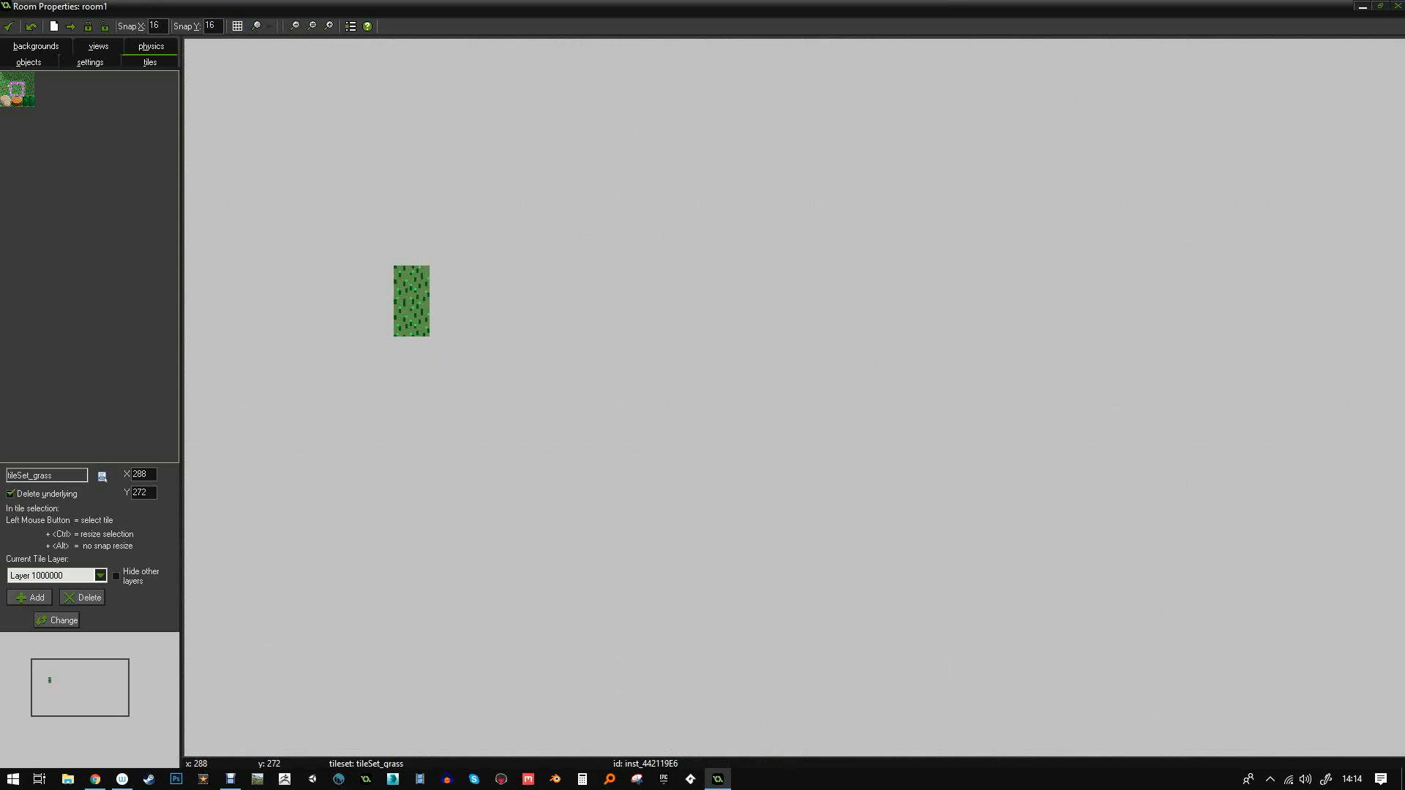
{"action": "left_click", "coordinate": [446, 320]}
{"action": "left_click", "coordinate": [447, 283]}
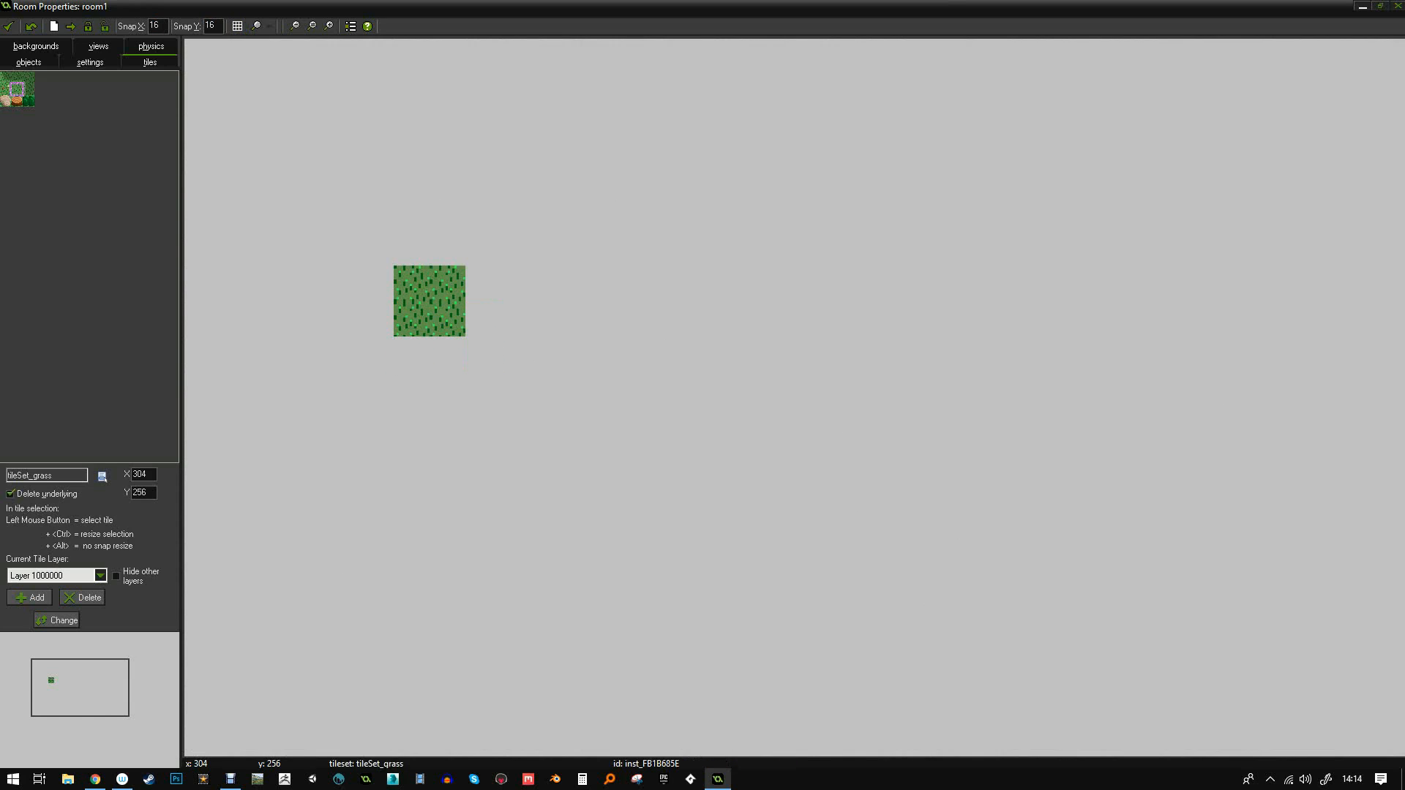
{"action": "left_click_drag", "start_coordinate": [554, 390], "coordinate": [483, 319]}
{"action": "left_click", "coordinate": [484, 284]}
{"action": "left_click", "coordinate": [769, 461]}
{"action": "left_click_drag", "start_coordinate": [769, 462], "coordinate": [519, 319]}
{"action": "left_click", "coordinate": [590, 284]}
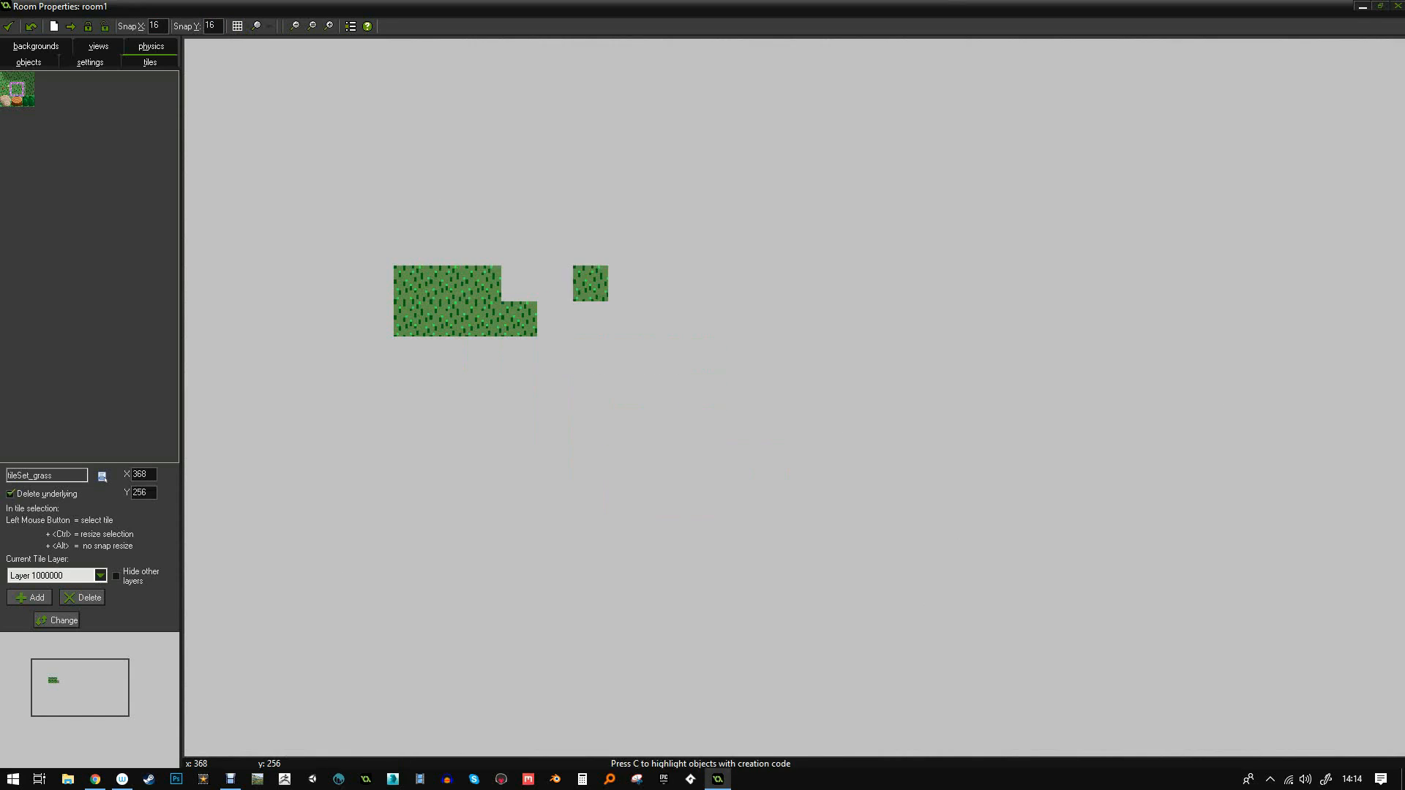
{"action": "left_click_drag", "start_coordinate": [591, 284], "coordinate": [519, 284]}
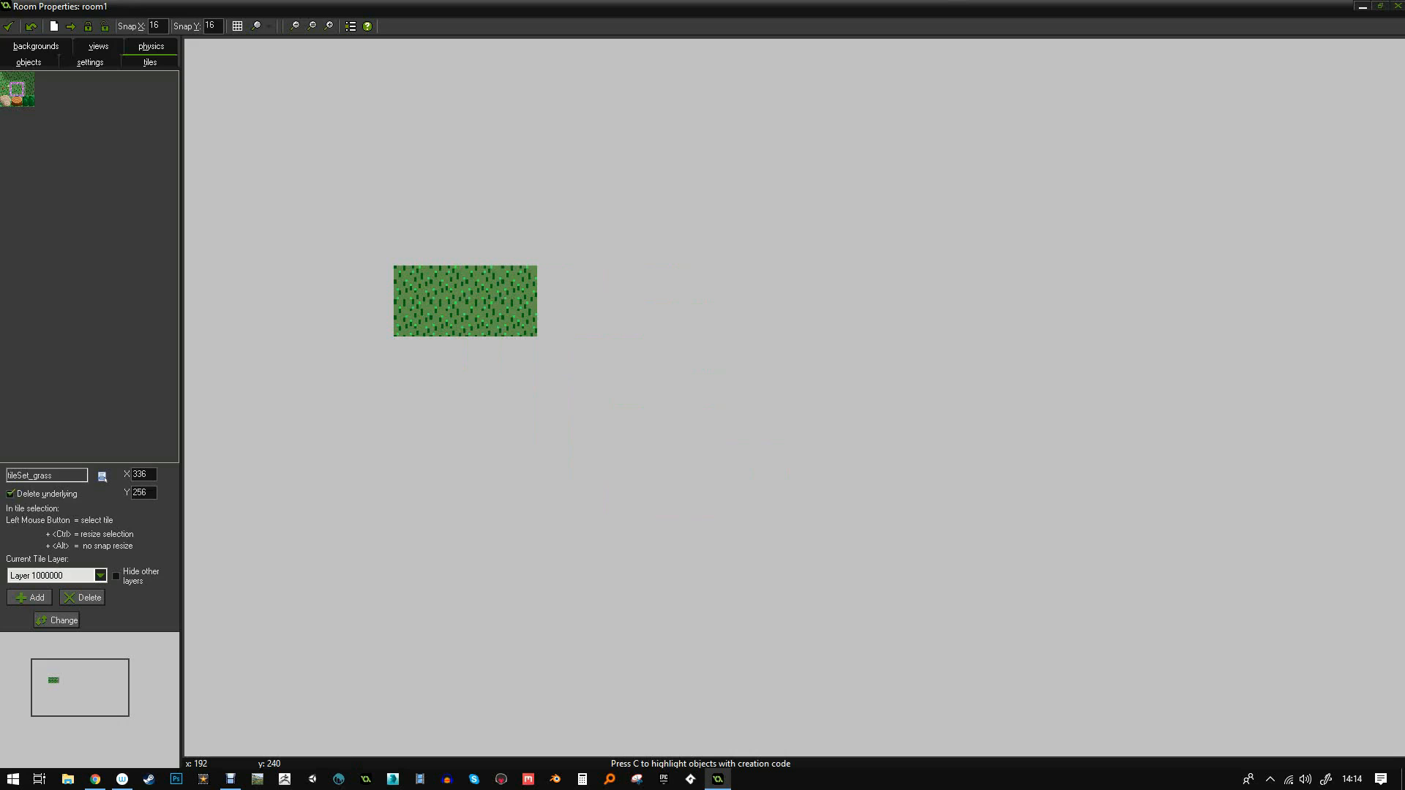
{"action": "left_click", "coordinate": [411, 247]}
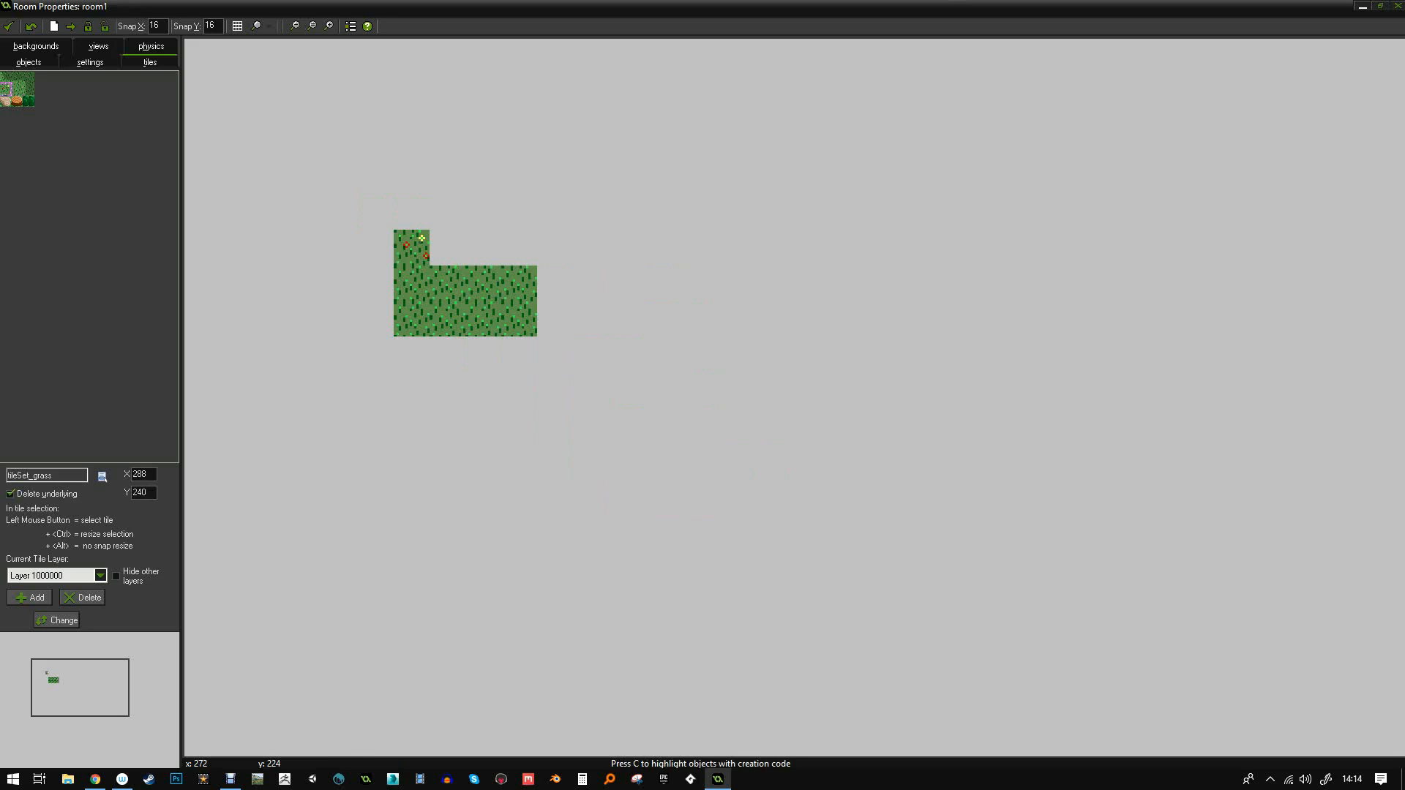
{"action": "left_click", "coordinate": [483, 355]}
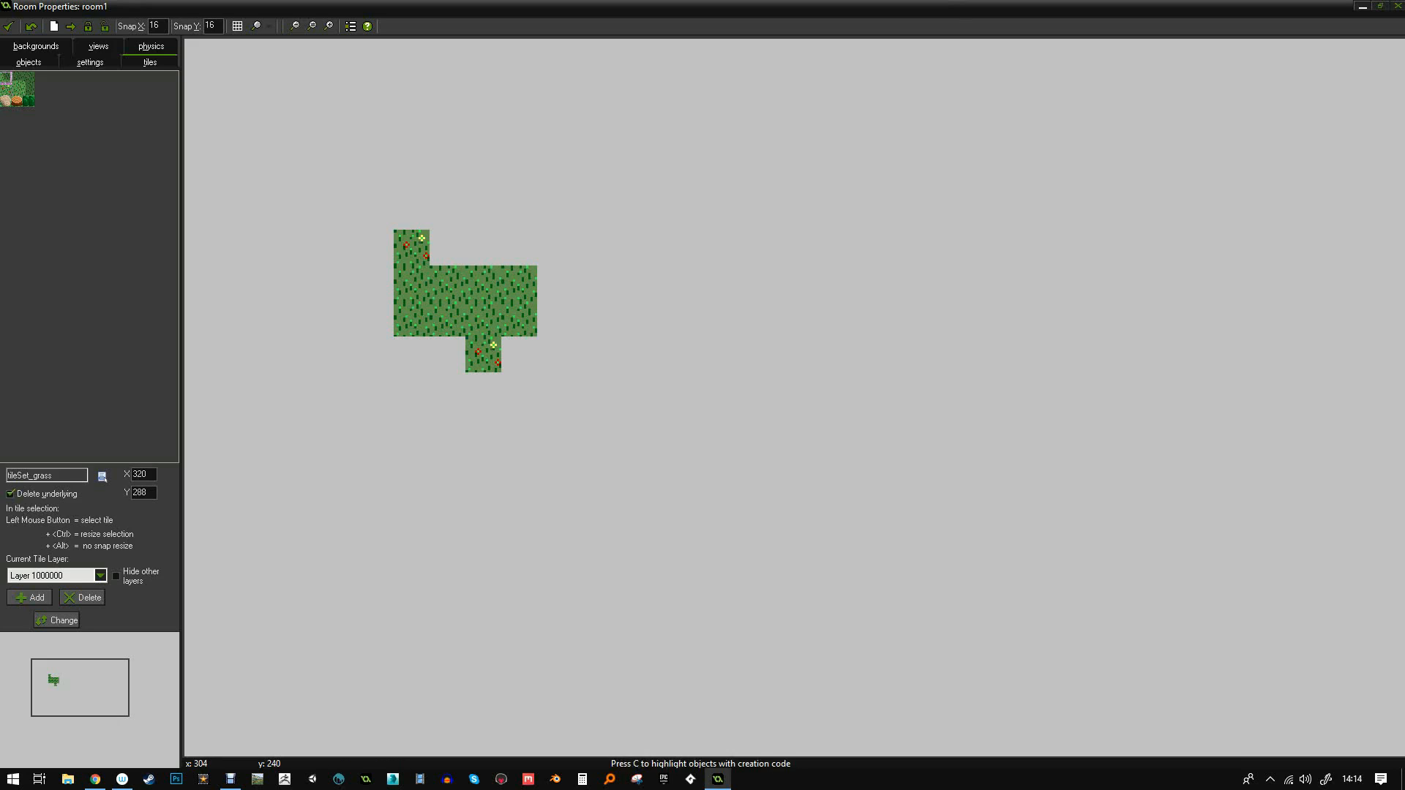
- Lay darker grass tiles along the block's top row, deleting one misplaced tile
{"action": "left_click", "coordinate": [447, 248]}
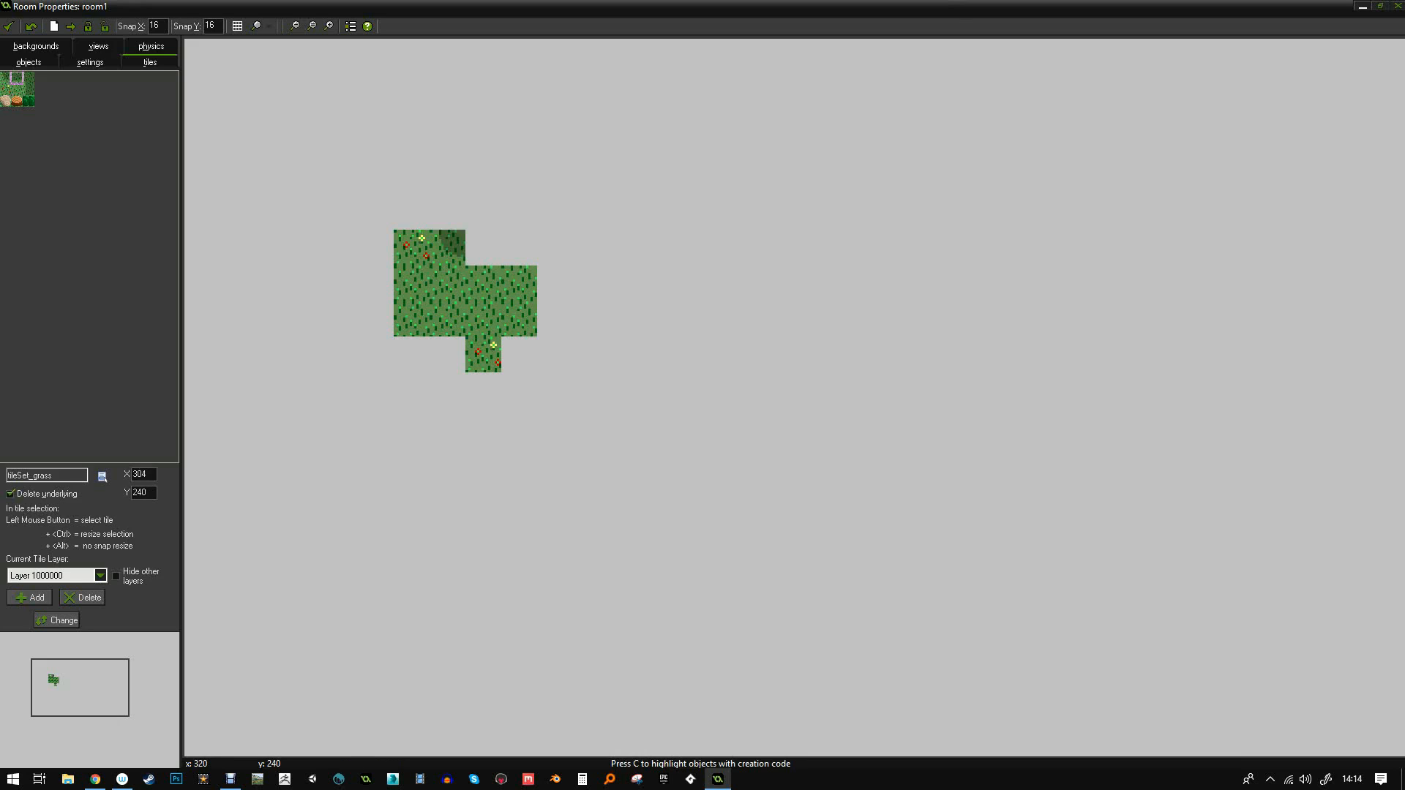
{"action": "left_click", "coordinate": [483, 248]}
{"action": "left_click", "coordinate": [519, 247]}
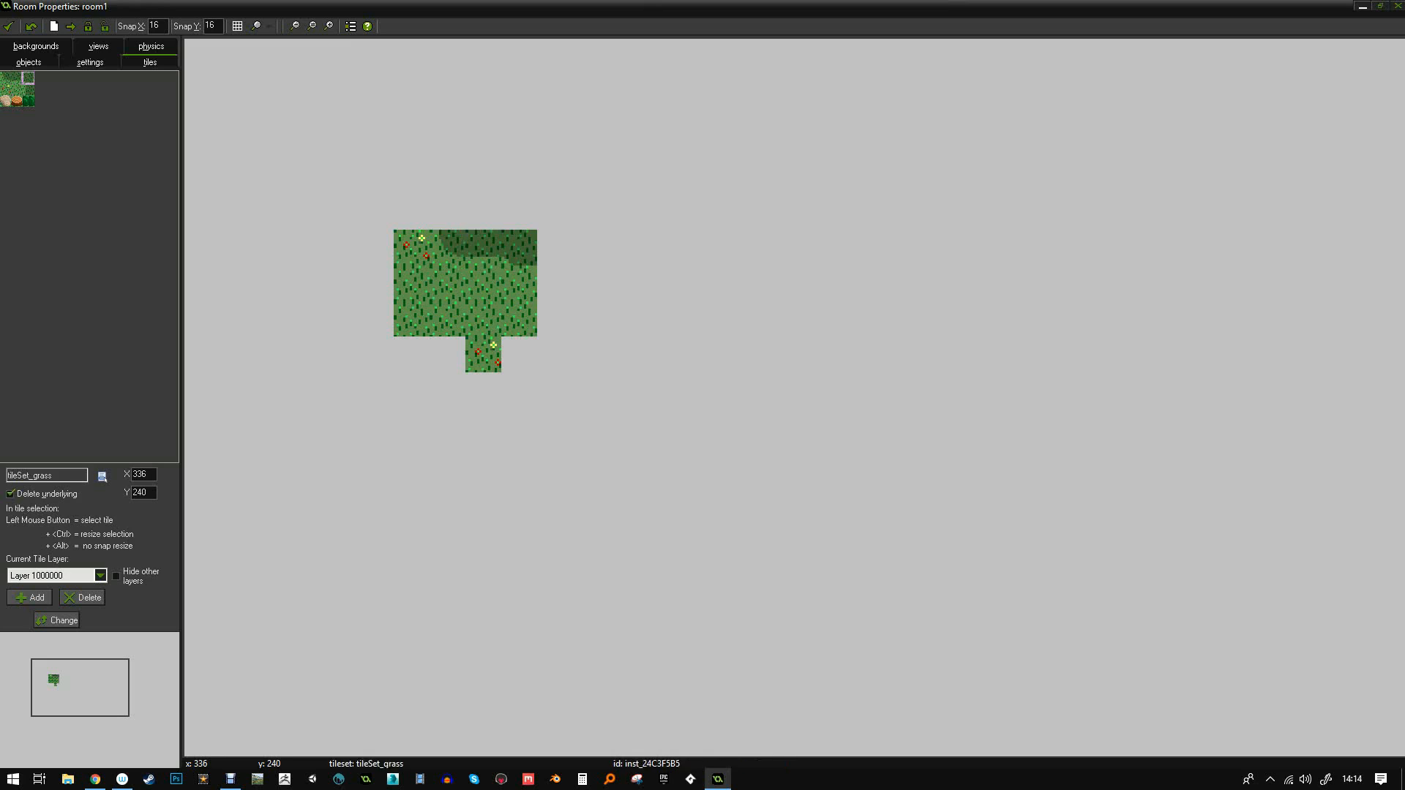
{"action": "right_click", "coordinate": [524, 240]}
{"action": "left_click", "coordinate": [546, 245]}
- Continue the dark grass at the top-right corner and down the right edge, removing a flowered tile
{"action": "left_click", "coordinate": [28, 77]}
{"action": "left_click", "coordinate": [555, 247]}
{"action": "left_click", "coordinate": [28, 89]}
{"action": "left_click", "coordinate": [555, 283]}
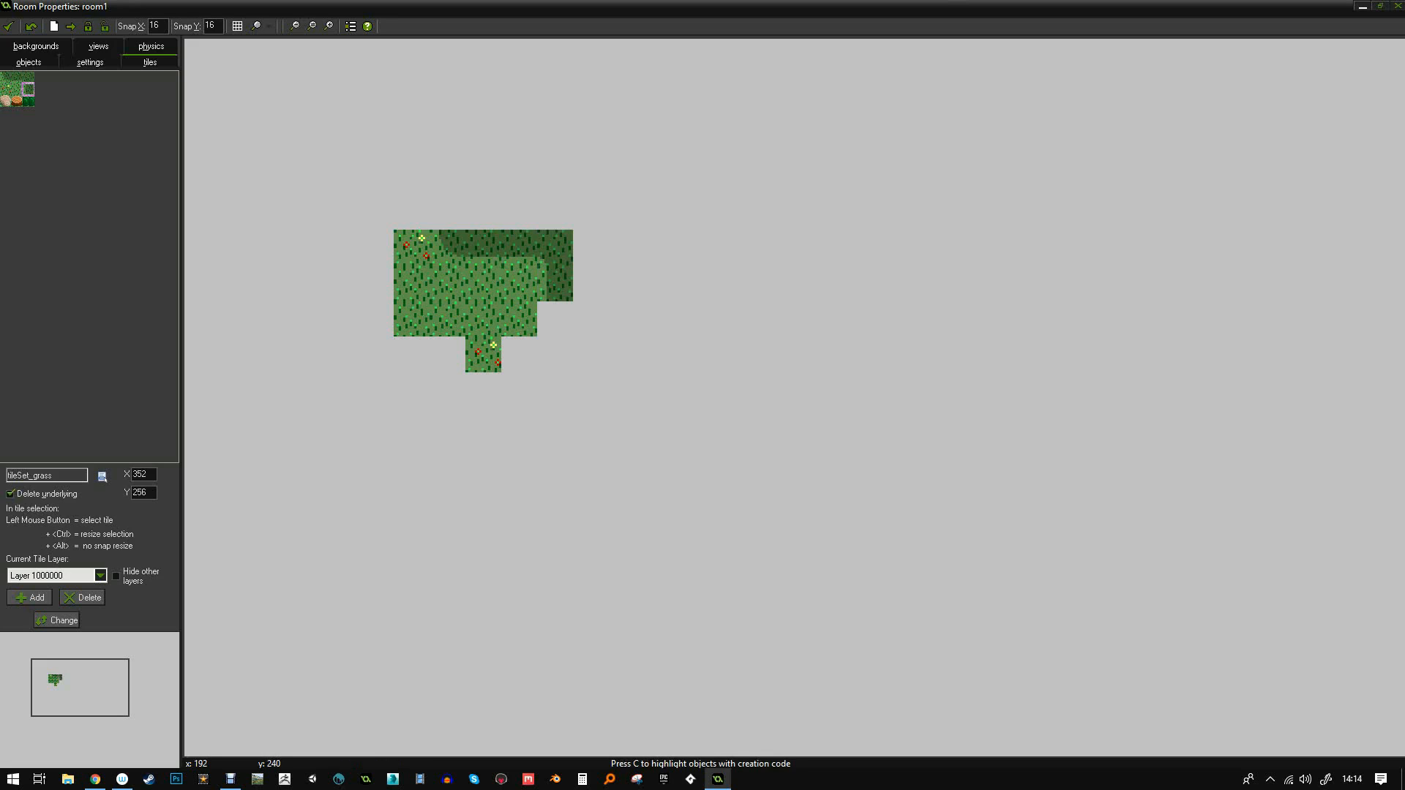
{"action": "left_click", "coordinate": [555, 319]}
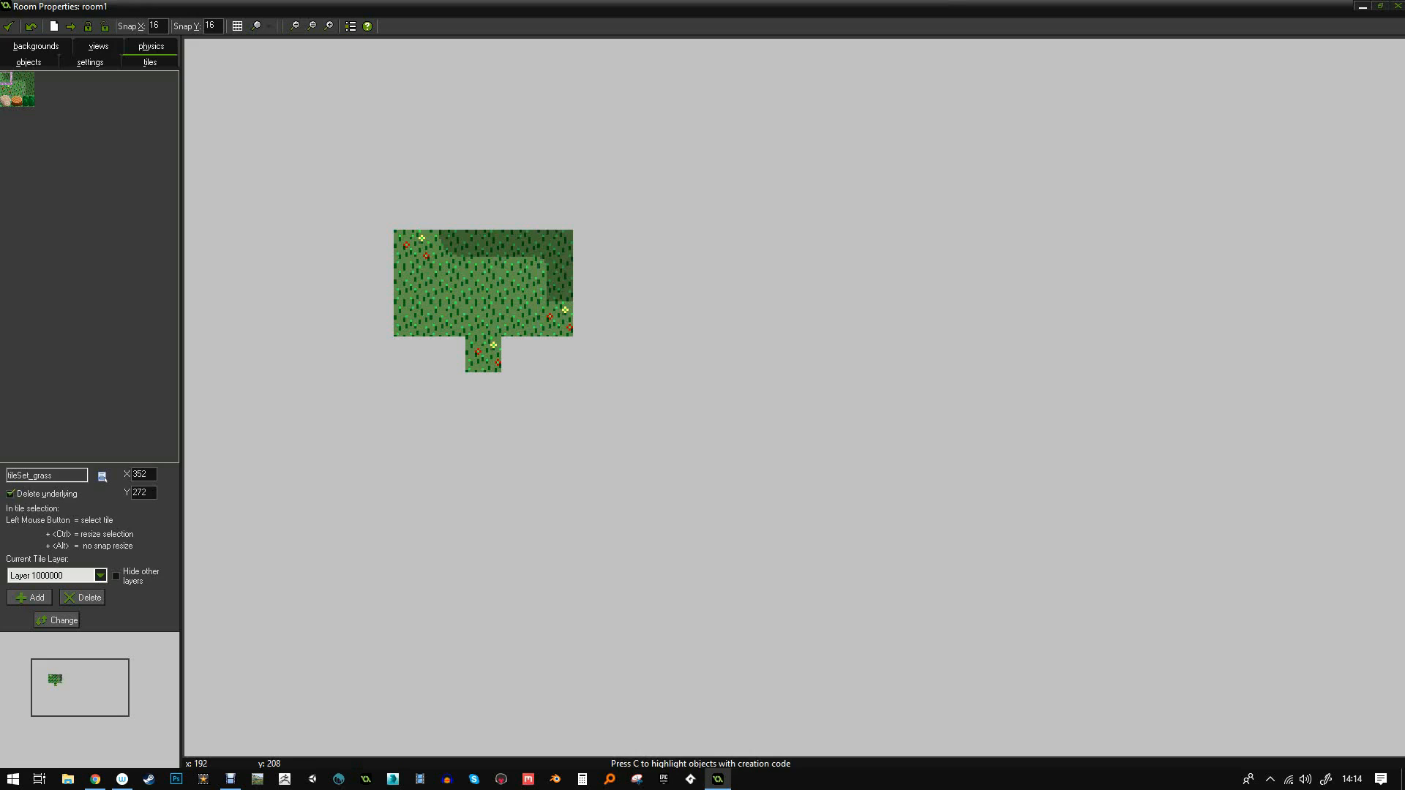
{"action": "right_click", "coordinate": [556, 320]}
{"action": "left_click", "coordinate": [586, 328]}
- Fill the four remaining gaps in the bottom row with grass tiles
{"action": "left_click", "coordinate": [519, 354]}
{"action": "left_click", "coordinate": [553, 354]}
{"action": "left_click", "coordinate": [447, 355]}
{"action": "left_click", "coordinate": [407, 350]}
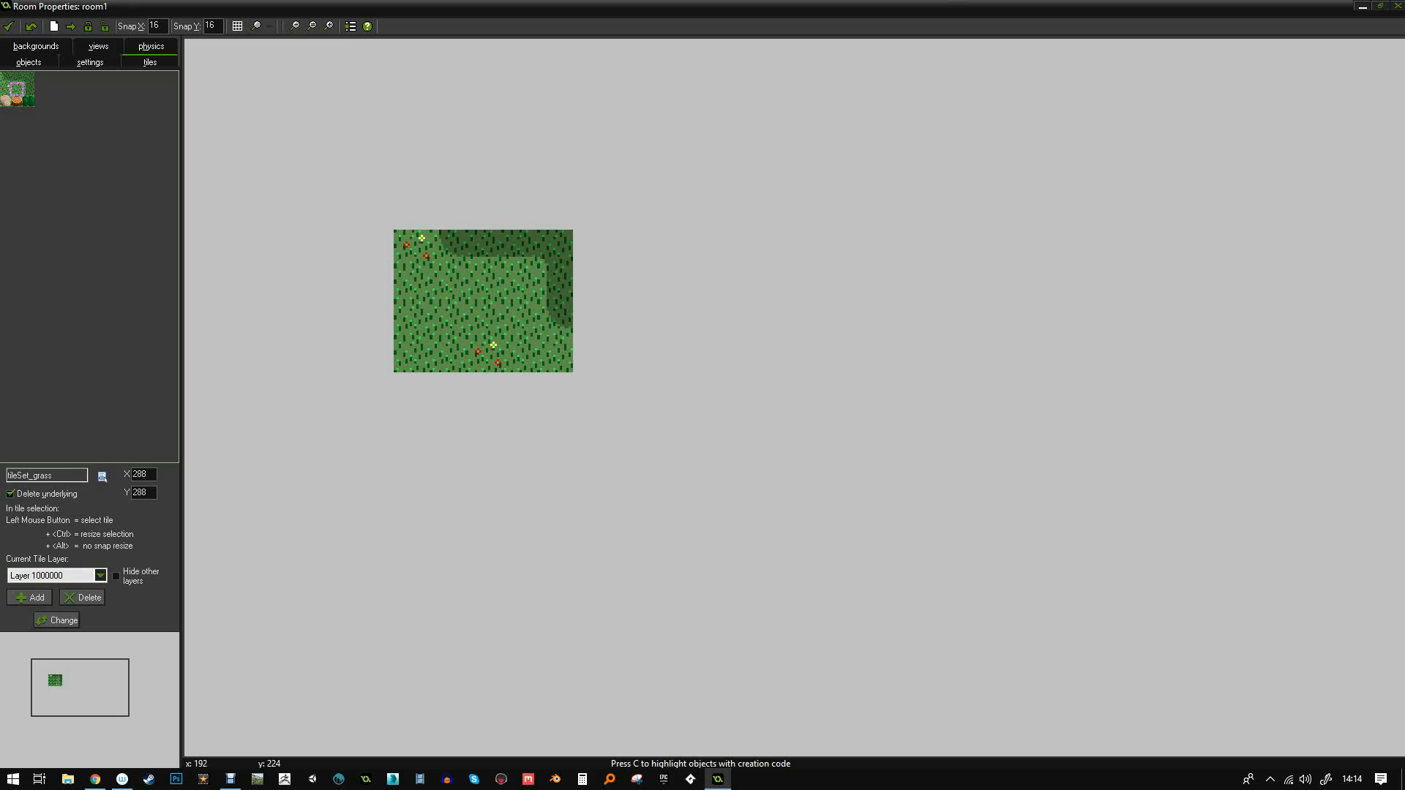
{"action": "left_click", "coordinate": [102, 477]}
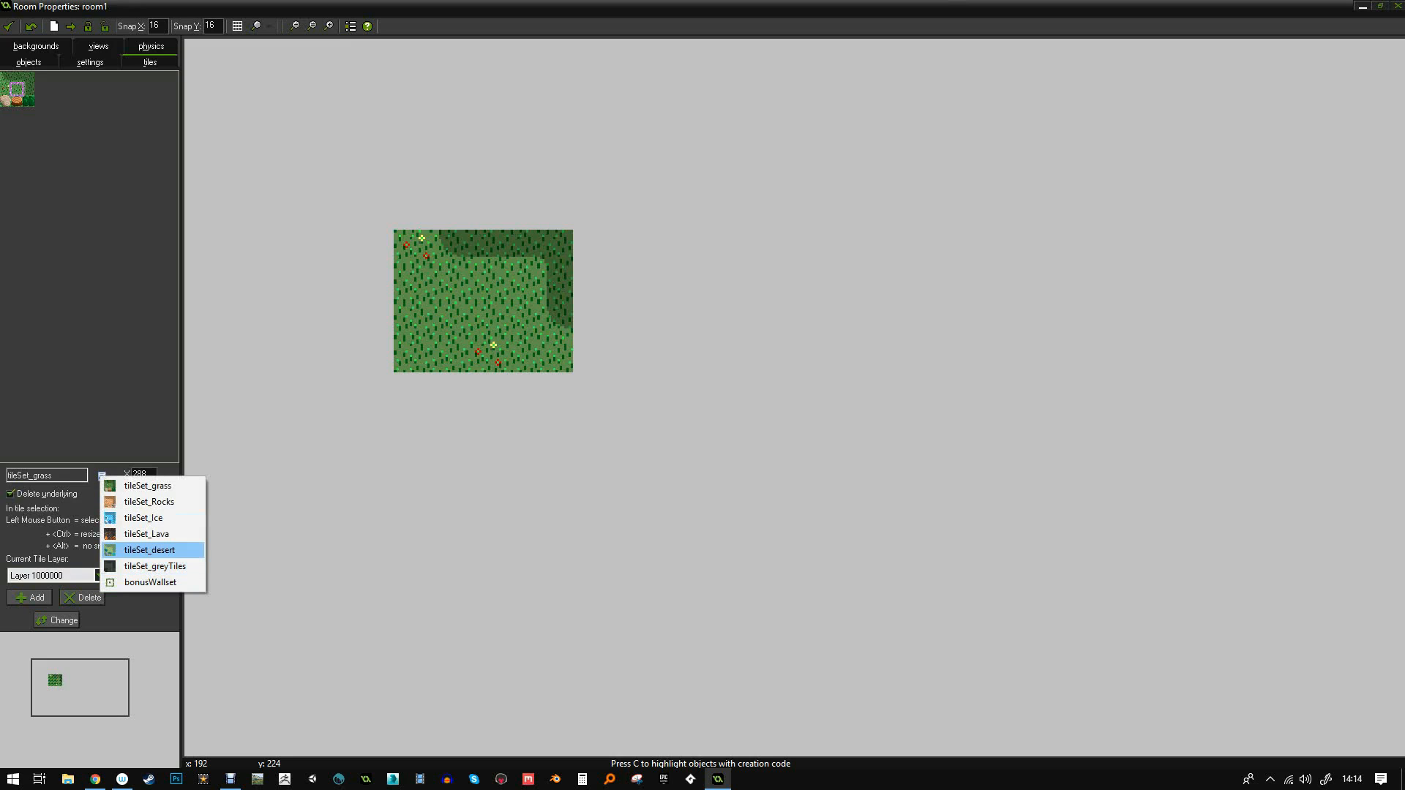
- Paint tileSet_Rocks tiles down the grass's left side and fill the bottom-row gaps
{"action": "left_click", "coordinate": [149, 502]}
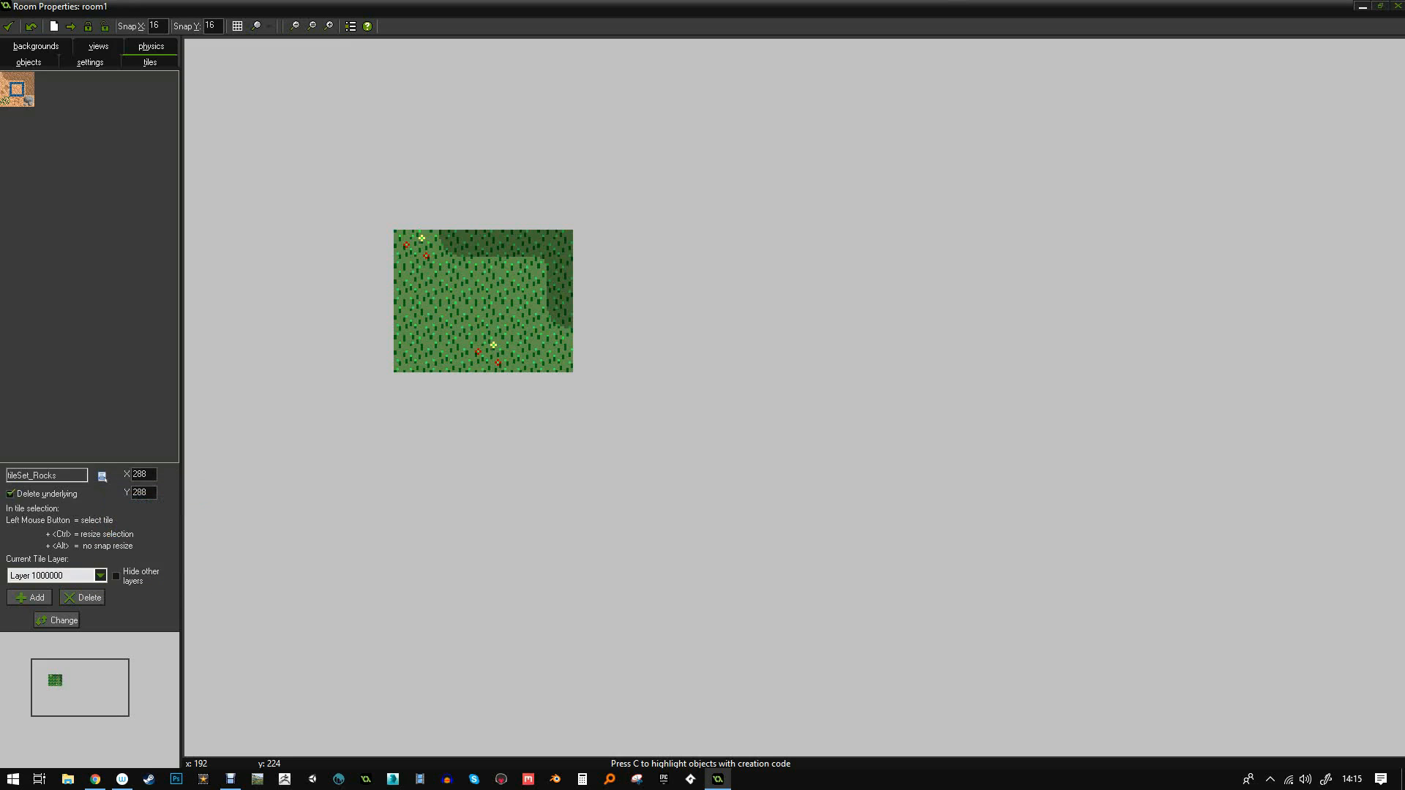
{"action": "mouse_move", "coordinate": [376, 354]}
{"action": "left_mouse_down"}
{"action": "mouse_move", "coordinate": [376, 213]}
{"action": "mouse_move", "coordinate": [590, 212]}
{"action": "mouse_move", "coordinate": [590, 389]}
{"action": "mouse_move", "coordinate": [377, 390]}
{"action": "left_mouse_up"}
{"action": "left_click", "coordinate": [446, 389]}
{"action": "left_click", "coordinate": [520, 389]}
- Place rock detail tiles at the bottom corners, deleting the misplaced and stray tiles
{"action": "left_click", "coordinate": [5, 90]}
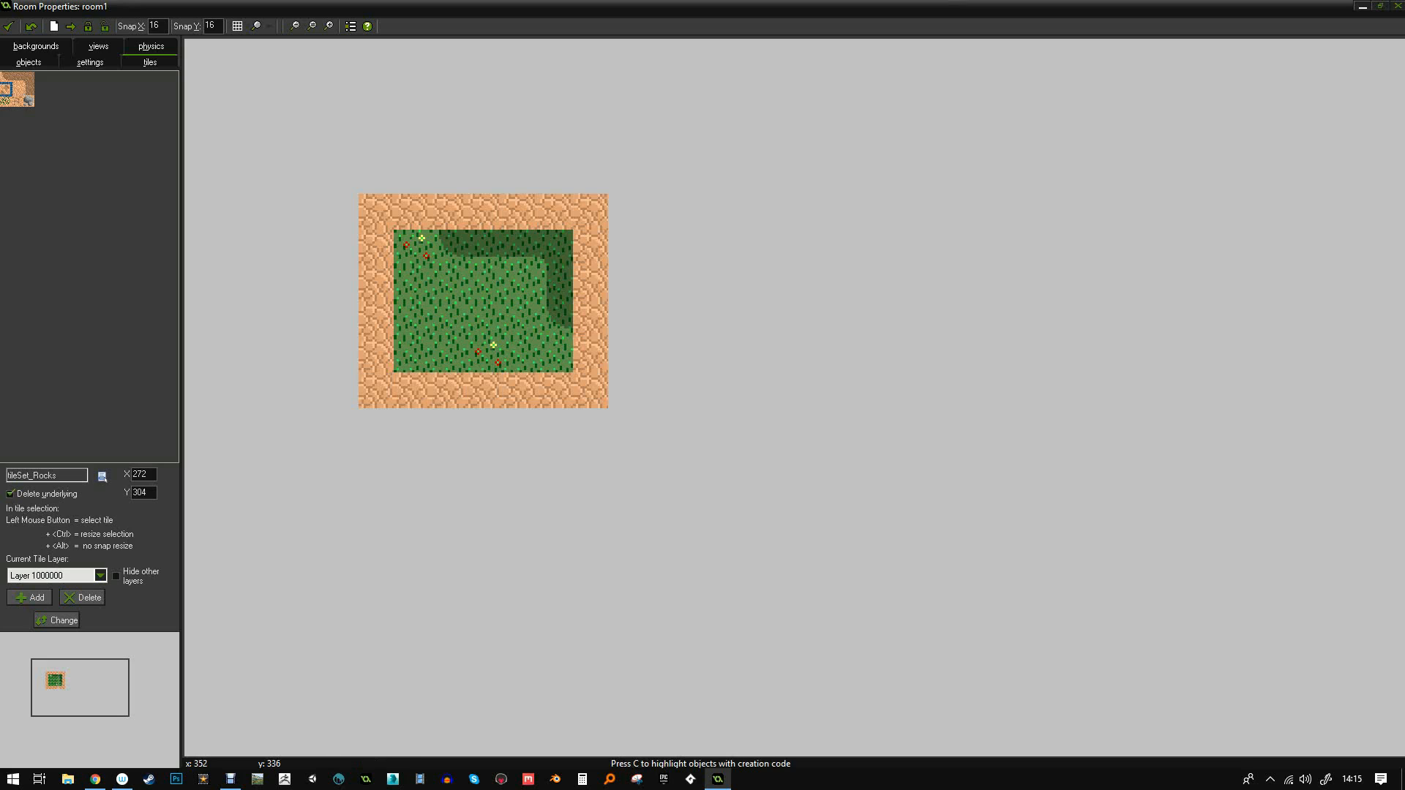
{"action": "left_click", "coordinate": [378, 389]}
{"action": "left_click", "coordinate": [555, 389]}
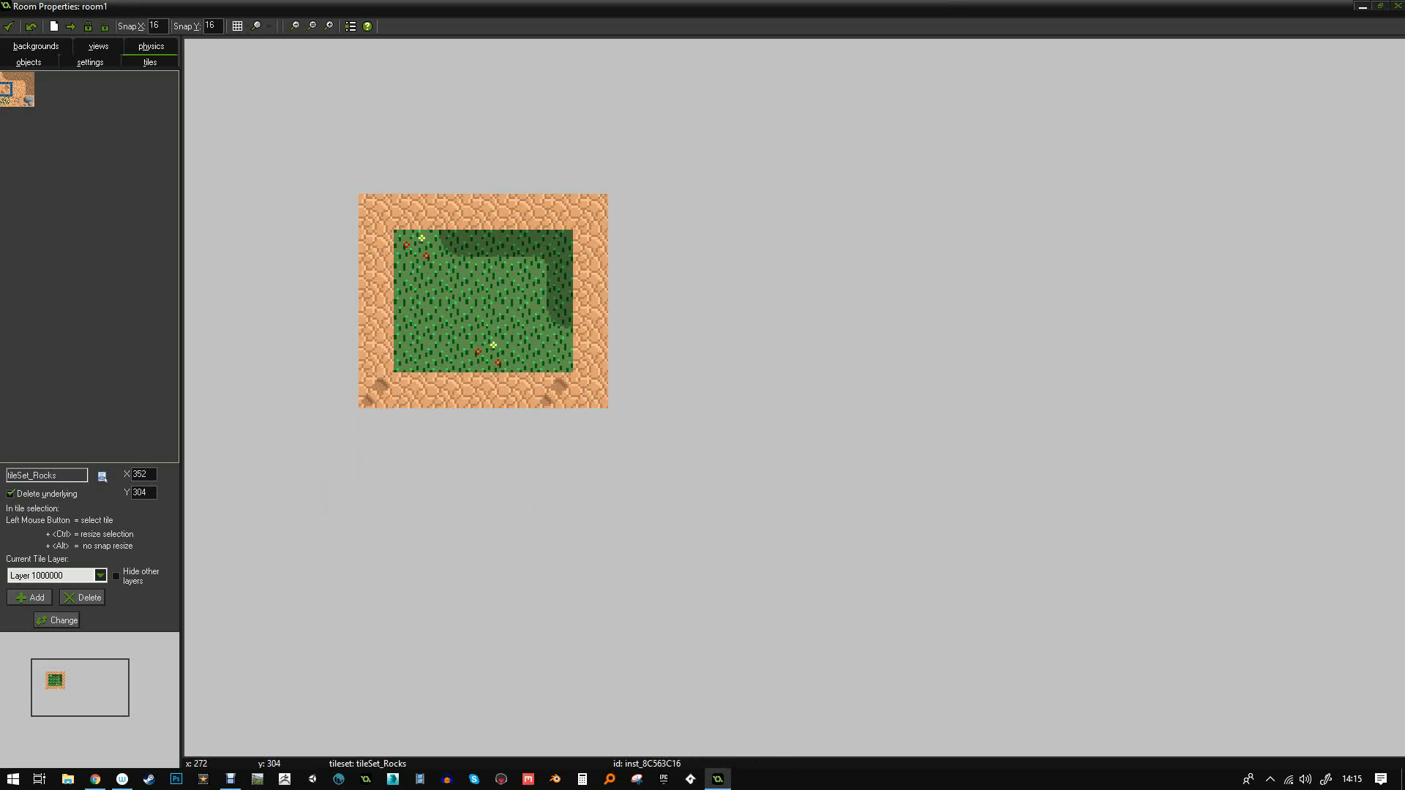
{"action": "left_click_drag", "start_coordinate": [376, 427], "coordinate": [376, 463]}
{"action": "right_click", "coordinate": [374, 402]}
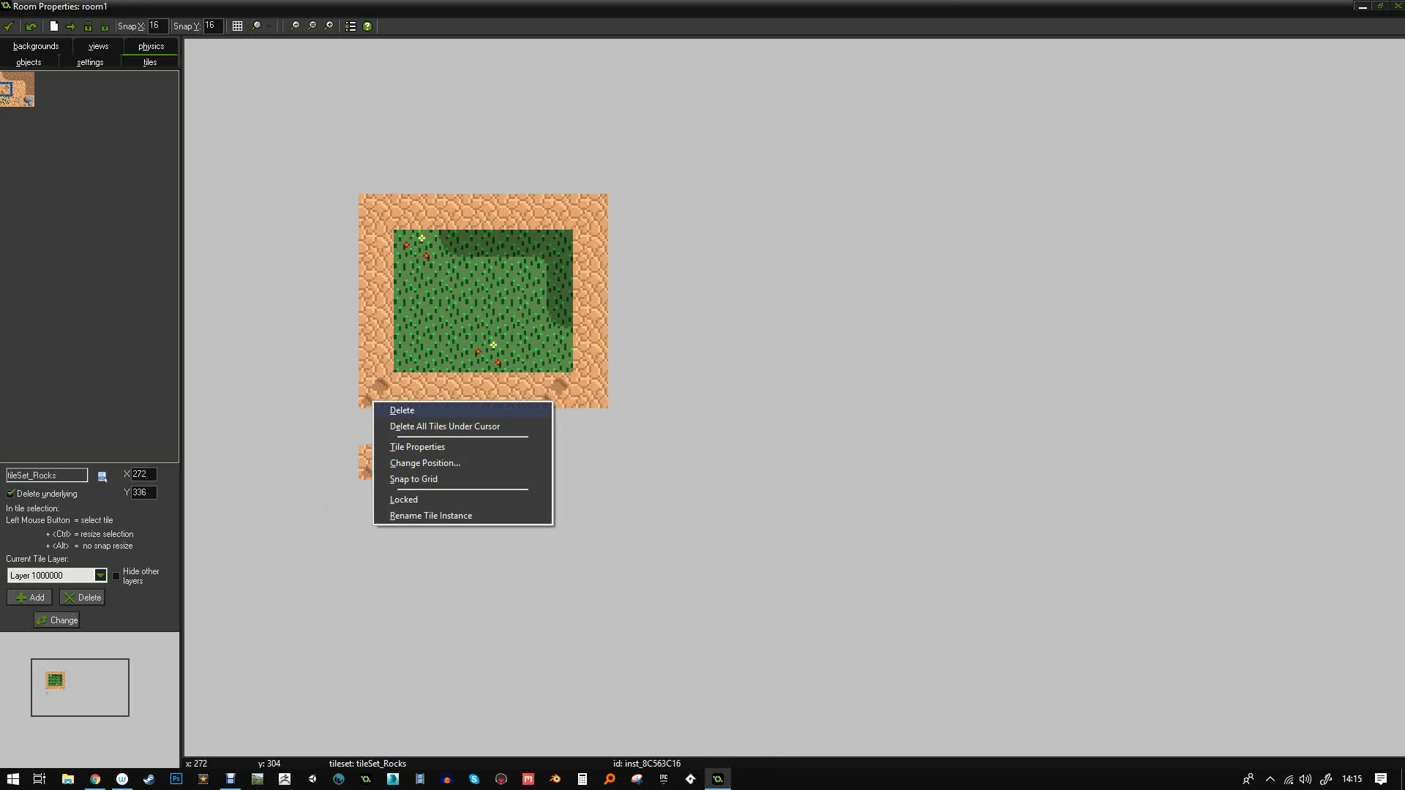
{"action": "left_click", "coordinate": [402, 411]}
{"action": "left_click", "coordinate": [377, 388]}
{"action": "right_click", "coordinate": [386, 465]}
{"action": "left_click", "coordinate": [415, 474]}
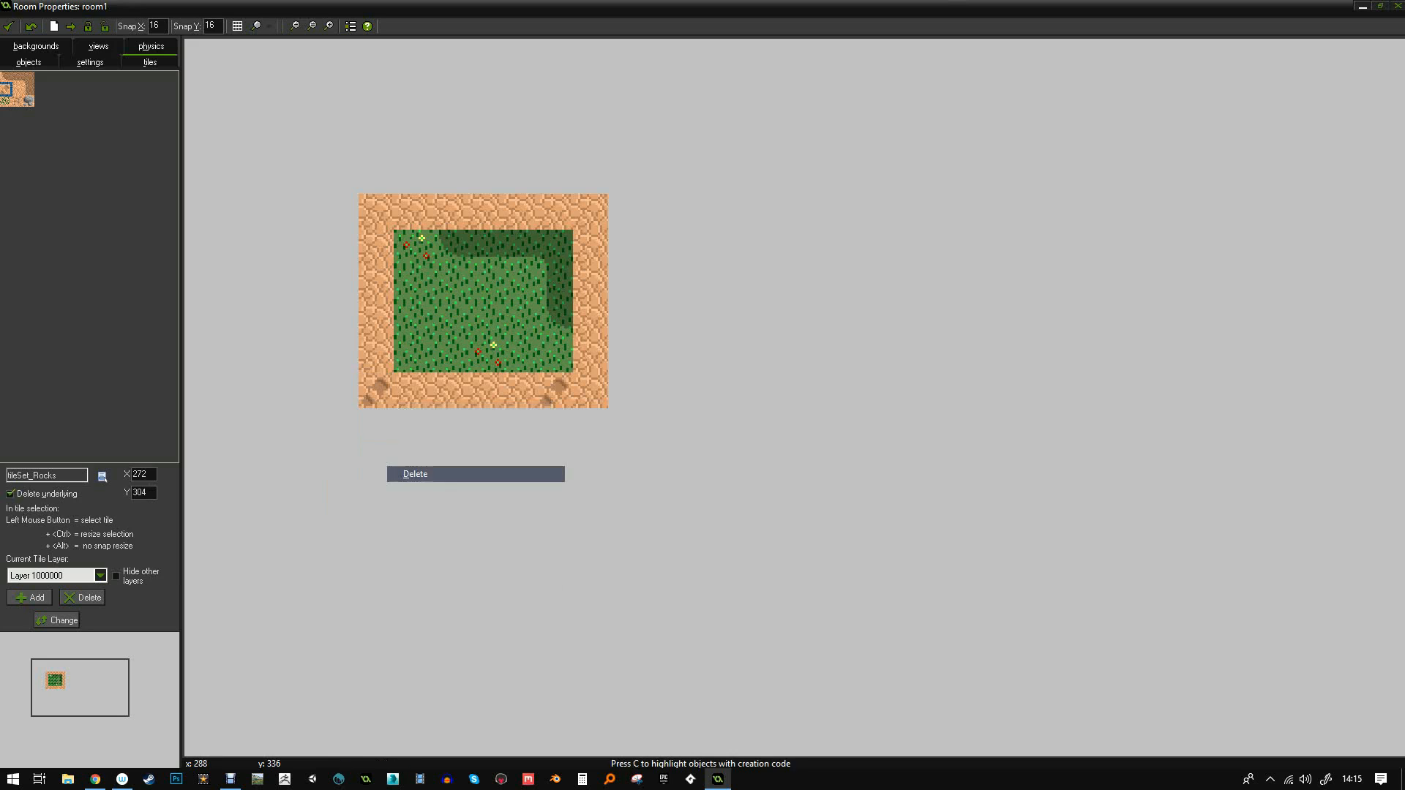
- Add rock details on the bottom, left and top borders, plus a grassy top-right corner tile
{"action": "left_click", "coordinate": [17, 100]}
{"action": "left_click_drag", "start_coordinate": [484, 533], "coordinate": [483, 390]}
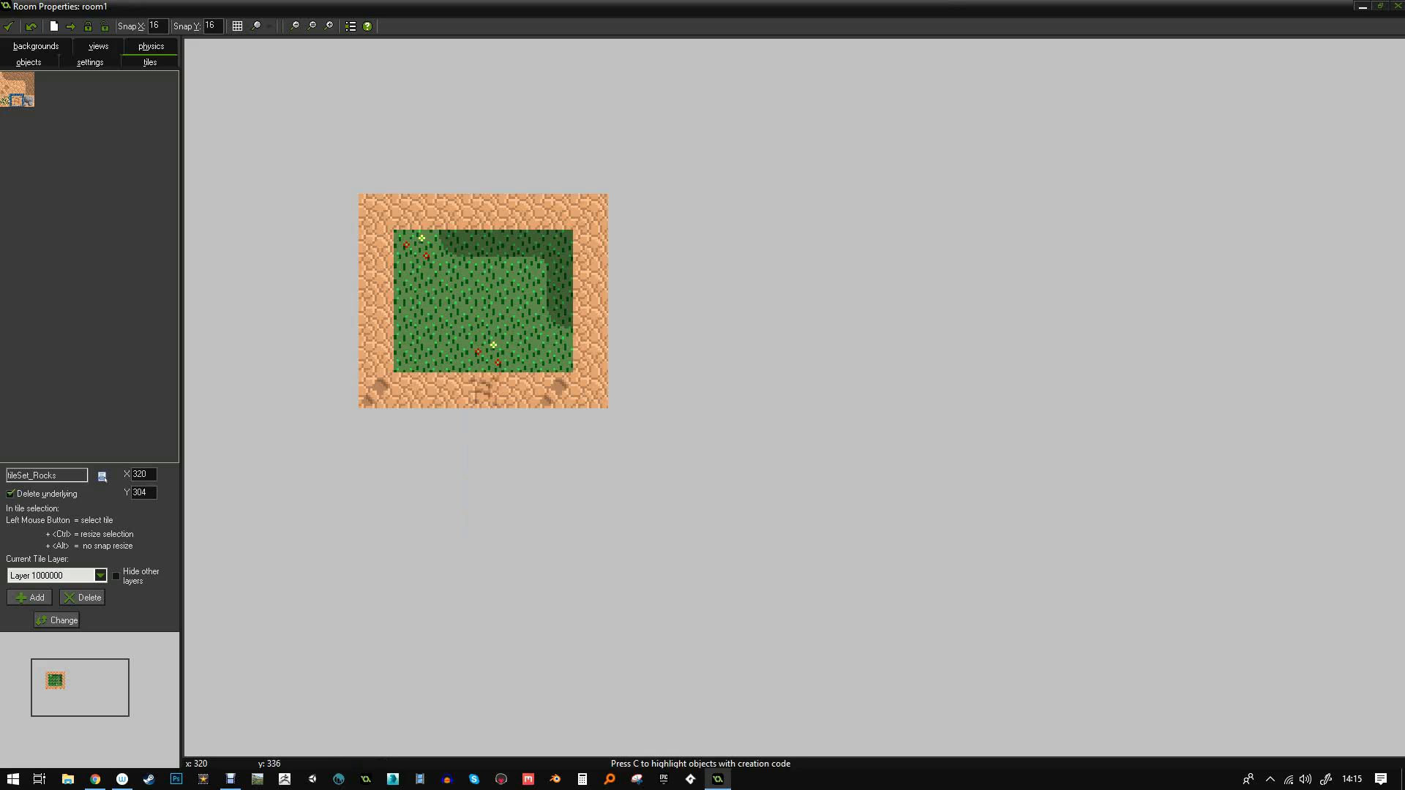
{"action": "left_click", "coordinate": [376, 283]}
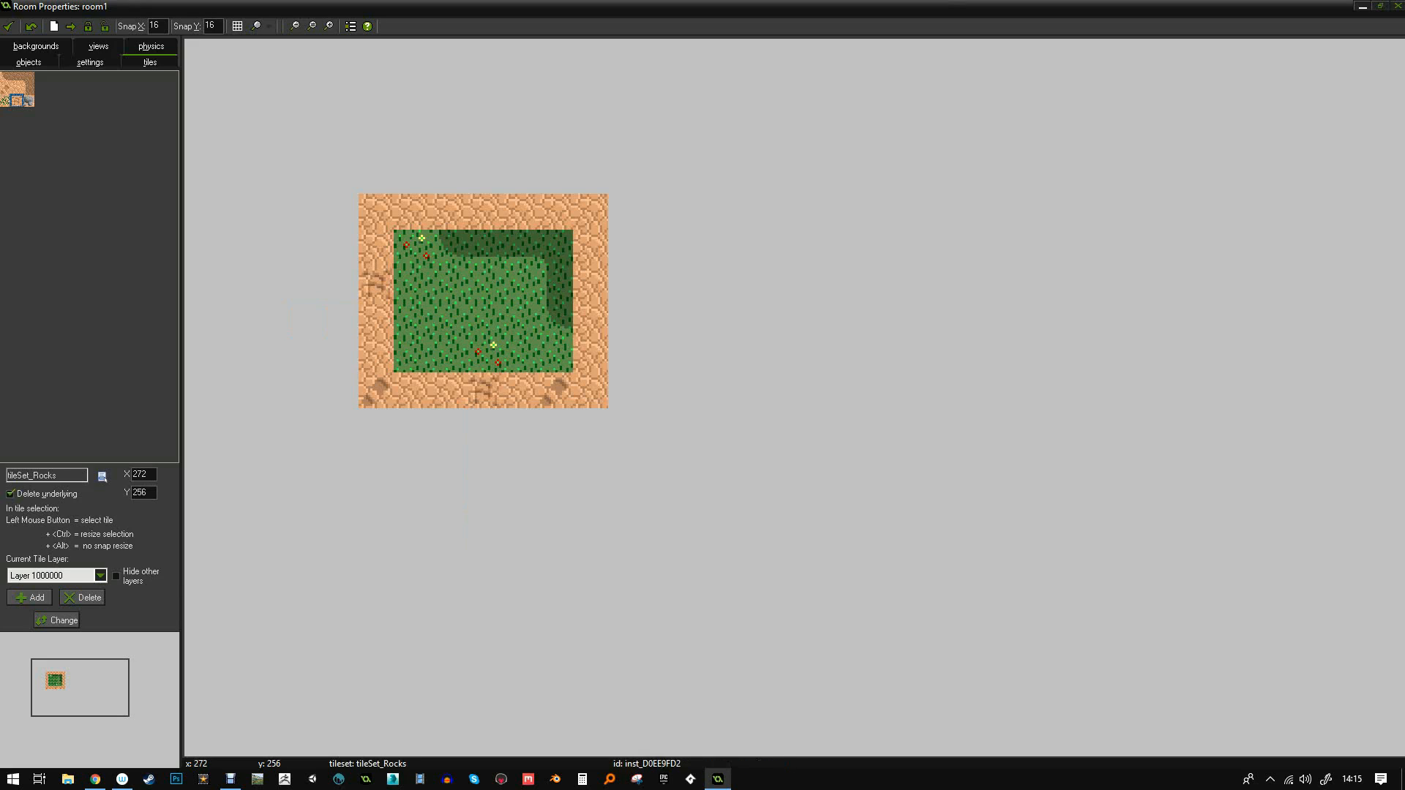
{"action": "left_click_drag", "start_coordinate": [484, 176], "coordinate": [484, 213]}
{"action": "left_click", "coordinate": [6, 100]}
{"action": "left_click", "coordinate": [593, 212]}
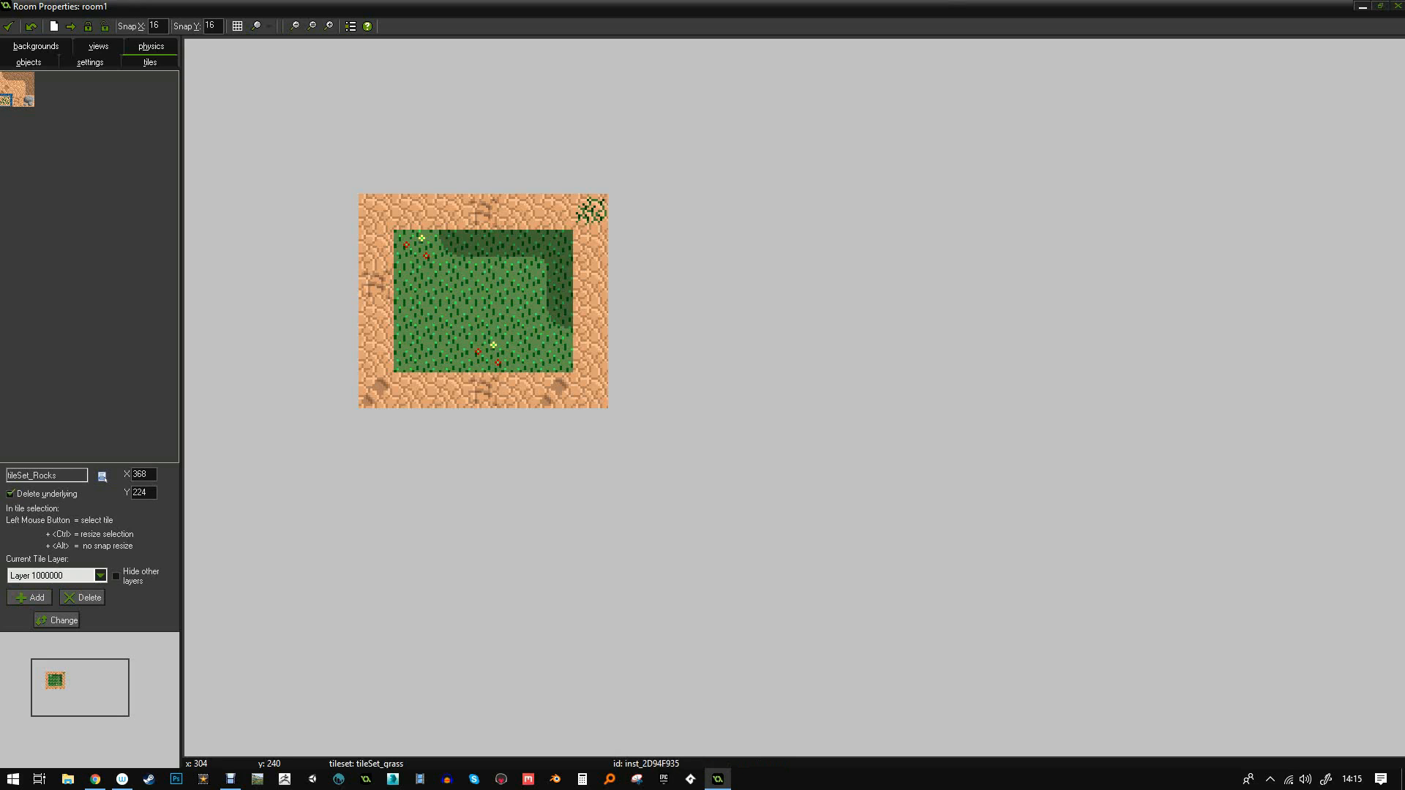
{"action": "left_click", "coordinate": [30, 597]}
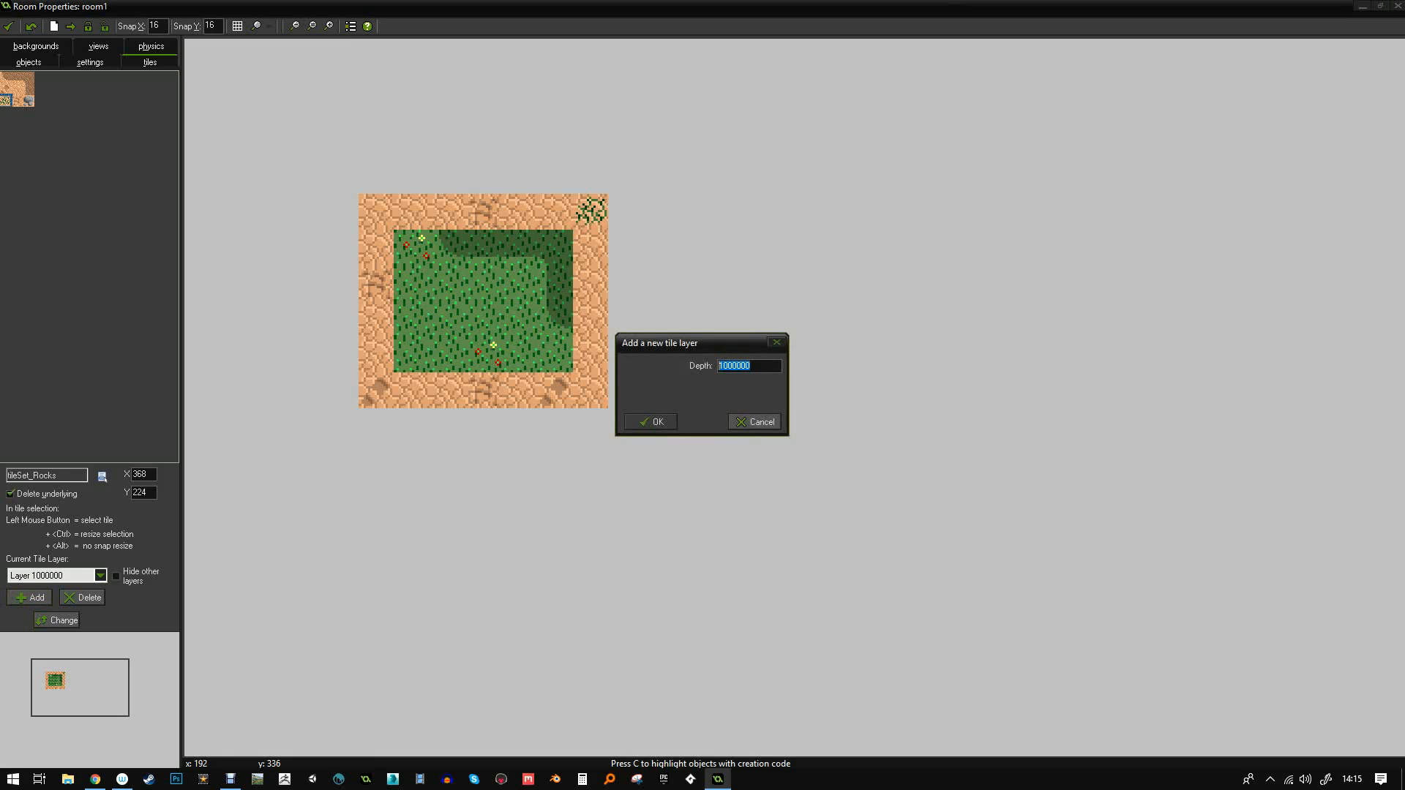
- Create a new tile layer at depth 100000 and switch to the bonusWallset tileset
{"action": "left_click", "coordinate": [754, 366]}
{"action": "key", "text": "Return"}
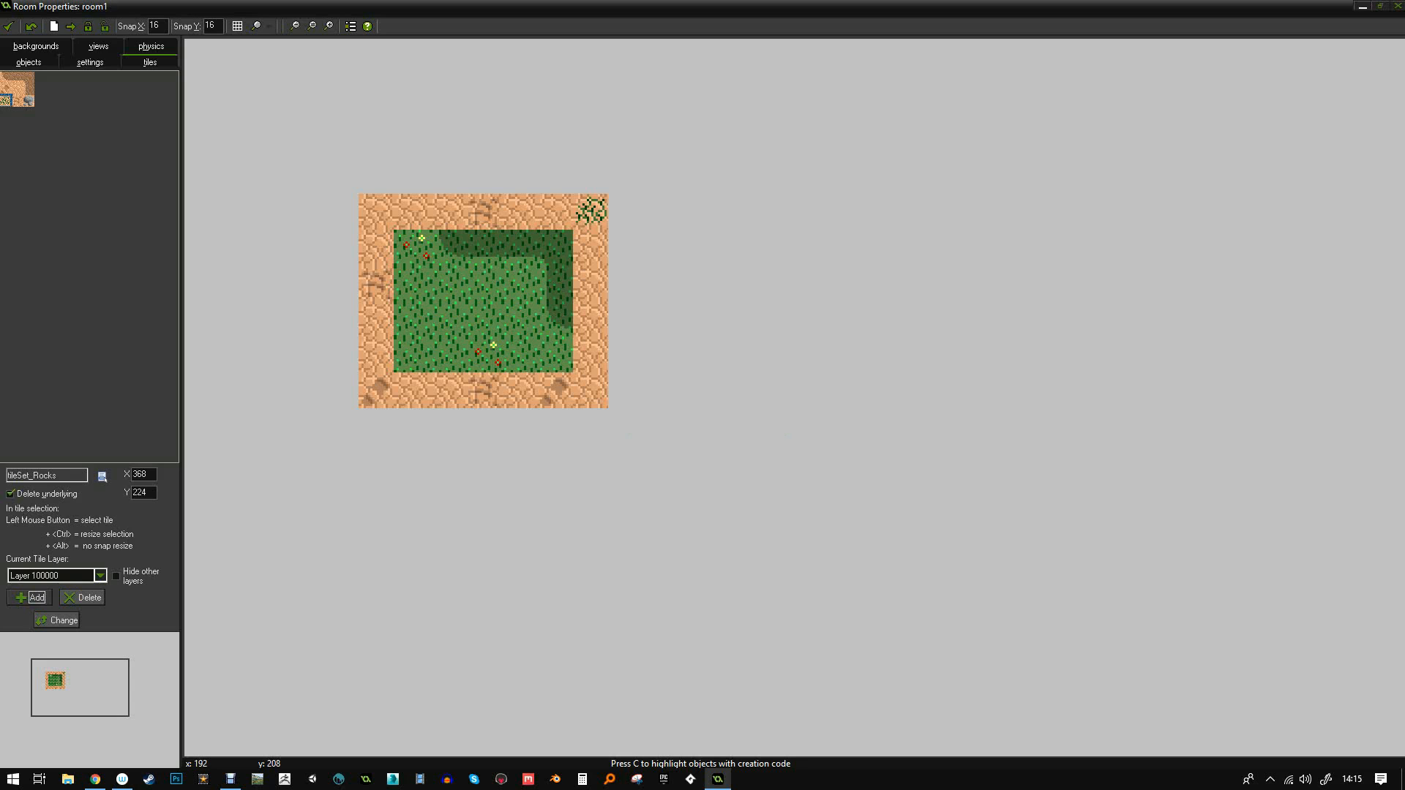
{"action": "left_click", "coordinate": [102, 478]}
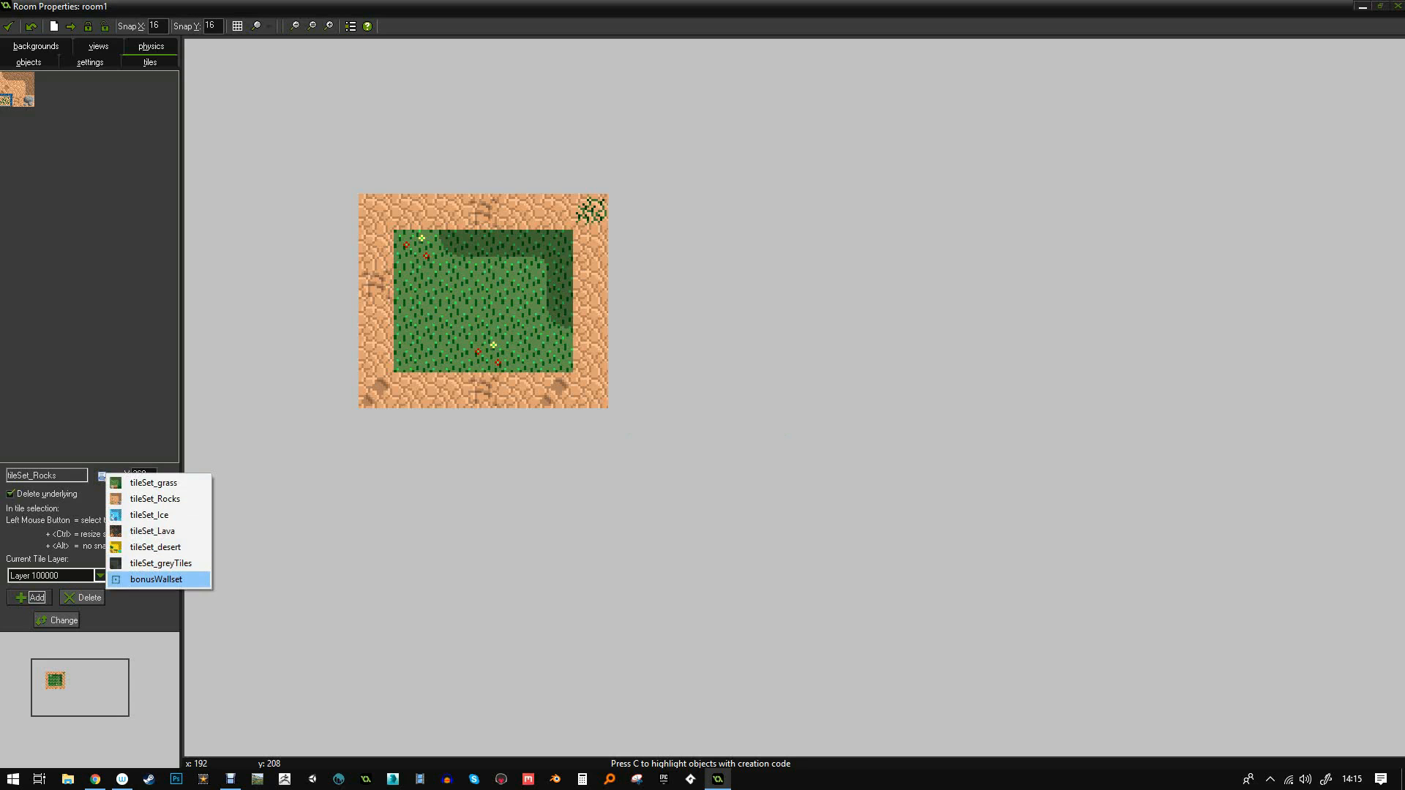
{"action": "left_click", "coordinate": [146, 579]}
- Lay four hedge wall tiles along the grass's top edge
{"action": "left_click", "coordinate": [28, 89]}
{"action": "left_click", "coordinate": [448, 247]}
{"action": "left_click", "coordinate": [483, 247]}
{"action": "left_click", "coordinate": [519, 248]}
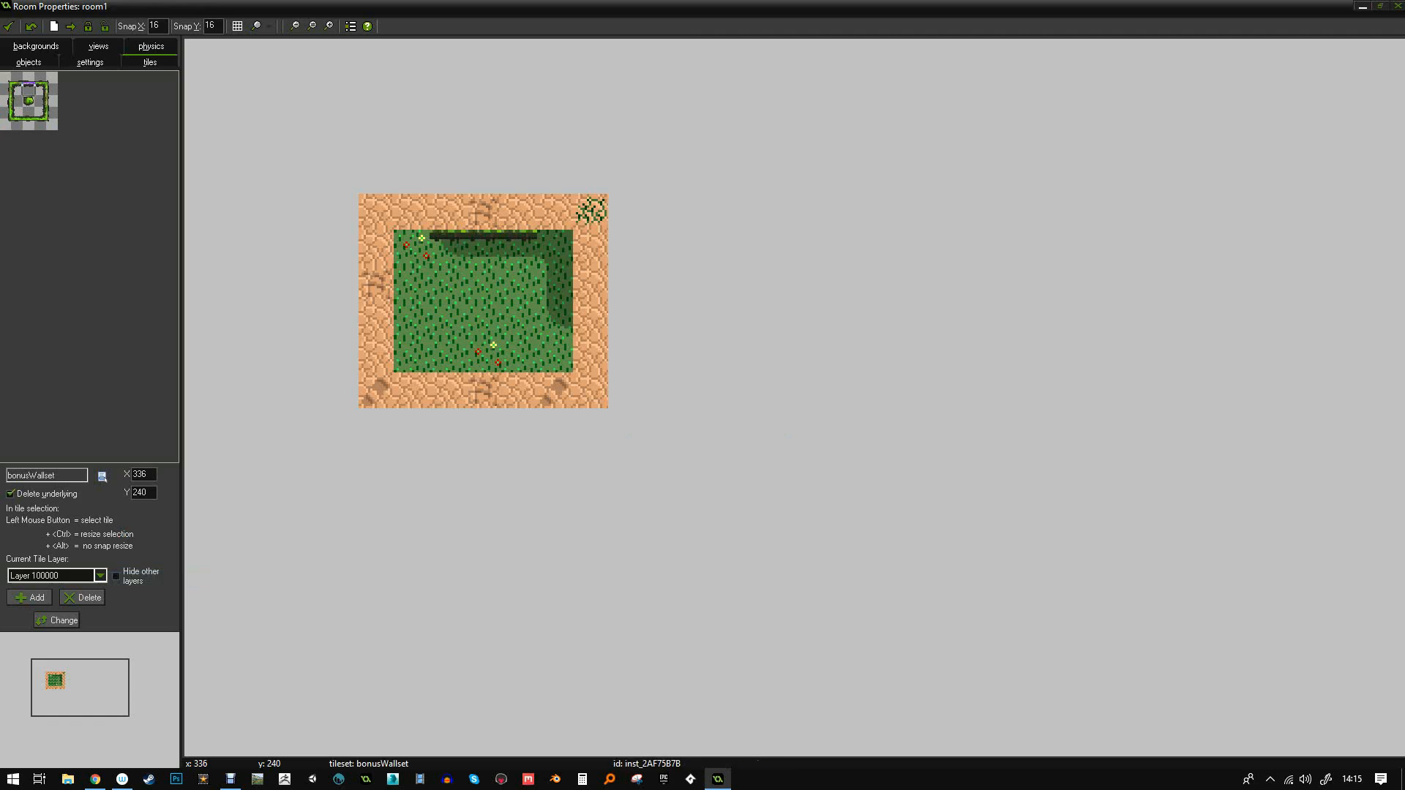
{"action": "left_click", "coordinate": [554, 235]}
- Run side hedge tiles down the grass's right edge and add a top-right hedge corner
{"action": "left_click", "coordinate": [41, 101]}
{"action": "left_click", "coordinate": [567, 246]}
{"action": "left_click", "coordinate": [556, 283]}
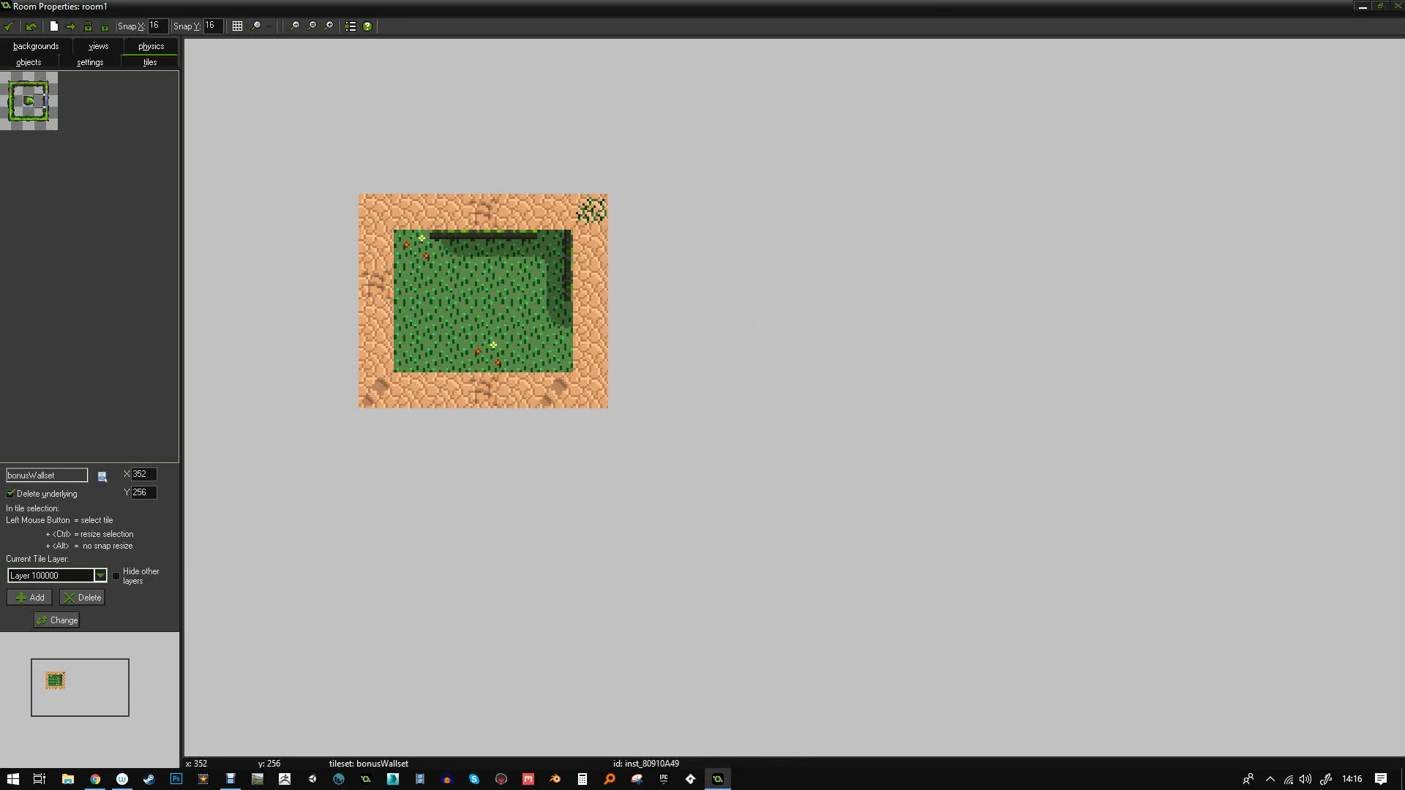
{"action": "left_click", "coordinate": [556, 319]}
{"action": "left_click", "coordinate": [40, 89]}
{"action": "left_click", "coordinate": [554, 243]}
- Top the rock border with hedge-top tiles ending in a top-right corner piece
{"action": "left_click", "coordinate": [28, 79]}
{"action": "left_click", "coordinate": [447, 214]}
{"action": "left_click", "coordinate": [483, 213]}
{"action": "left_click", "coordinate": [40, 78]}
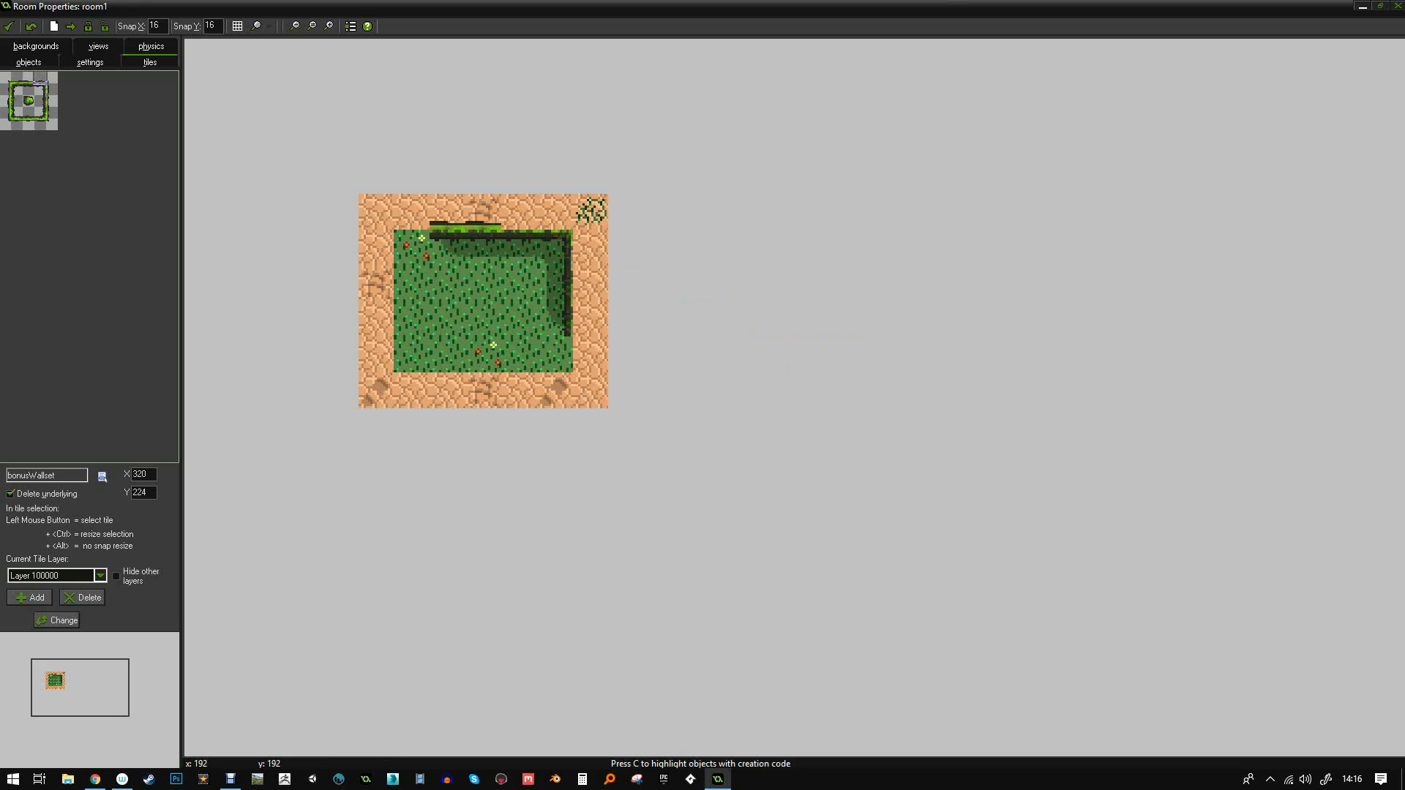
{"action": "left_click", "coordinate": [519, 213]}
{"action": "left_click", "coordinate": [52, 78]}
{"action": "left_click", "coordinate": [590, 213]}
{"action": "left_click", "coordinate": [16, 78]}
{"action": "left_click", "coordinate": [555, 213]}
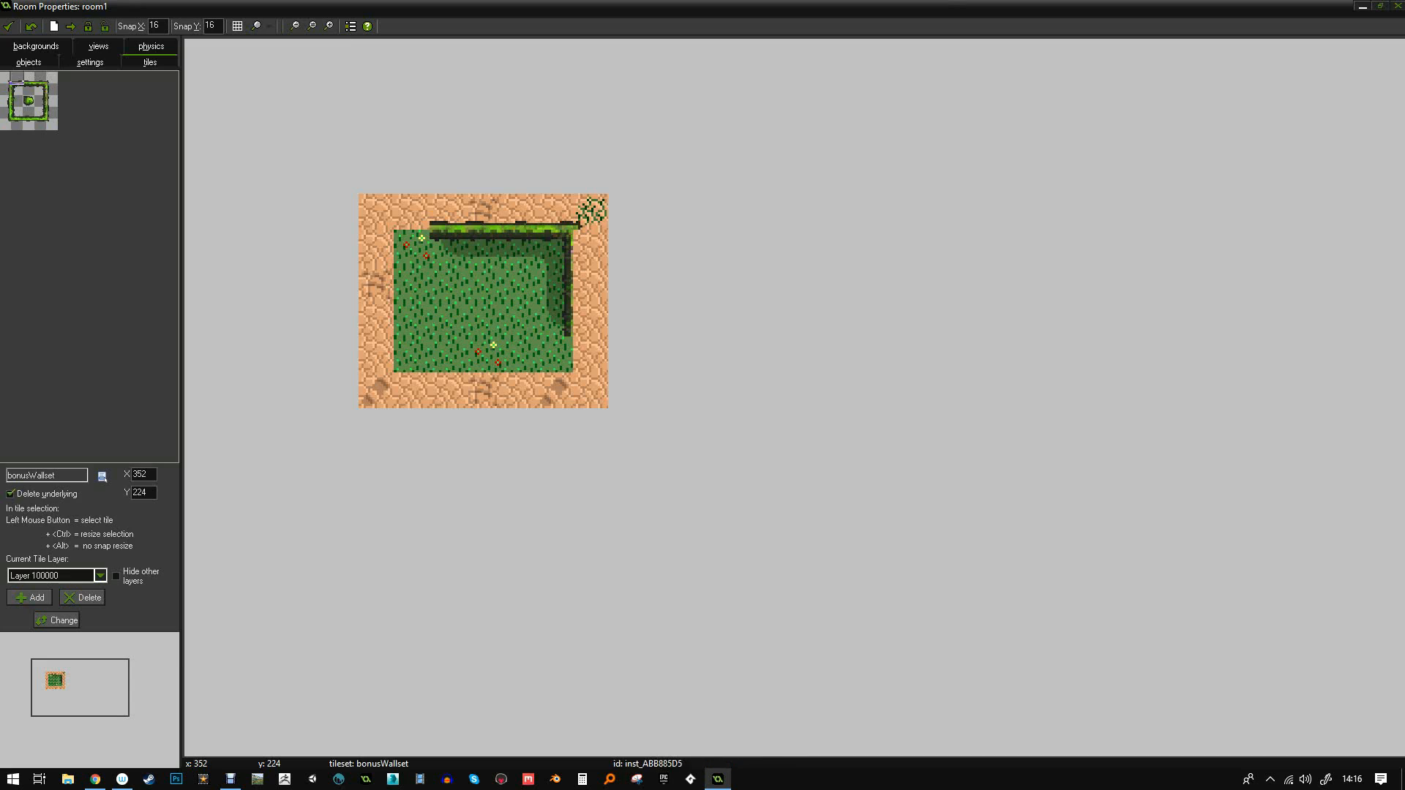
- Extend a vertical hedge down the right side, with a shadow tile and bottom end cap
{"action": "left_click", "coordinate": [17, 101]}
{"action": "left_click", "coordinate": [582, 247]}
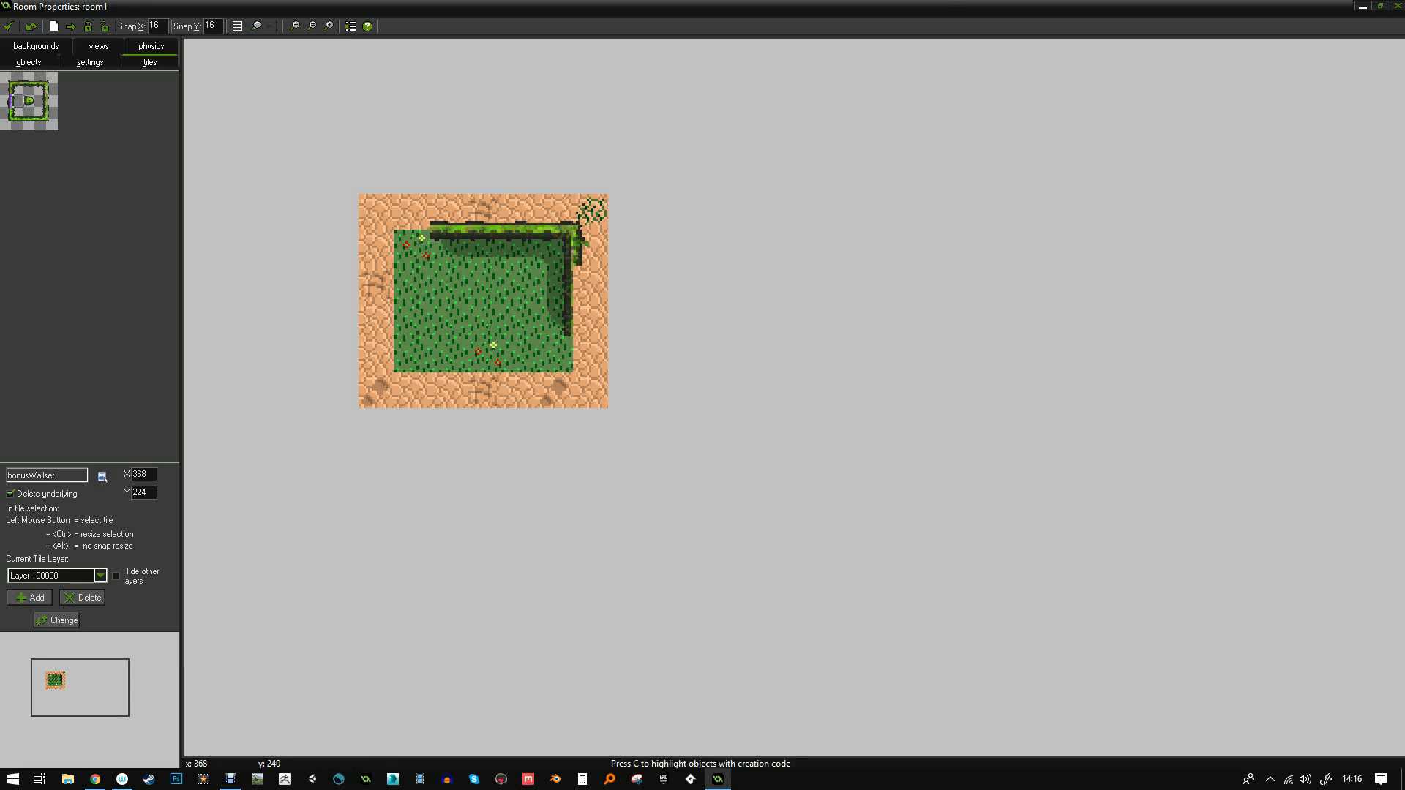
{"action": "left_click", "coordinate": [52, 101]}
{"action": "left_click", "coordinate": [579, 269]}
{"action": "left_click", "coordinate": [578, 315]}
{"action": "left_click", "coordinate": [569, 341]}
{"action": "left_click", "coordinate": [52, 124]}
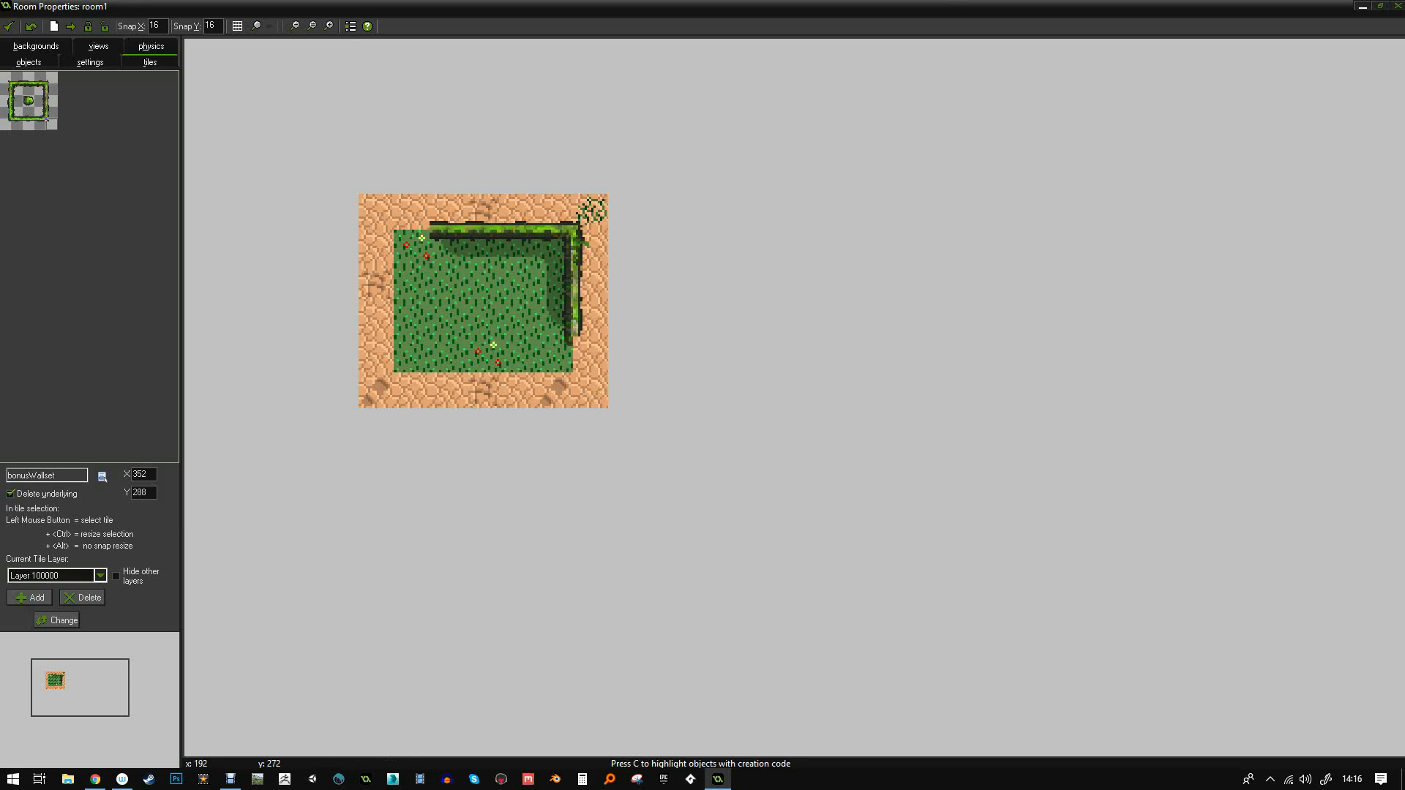
{"action": "left_click", "coordinate": [577, 341]}
{"action": "left_click", "coordinate": [8, 79]}
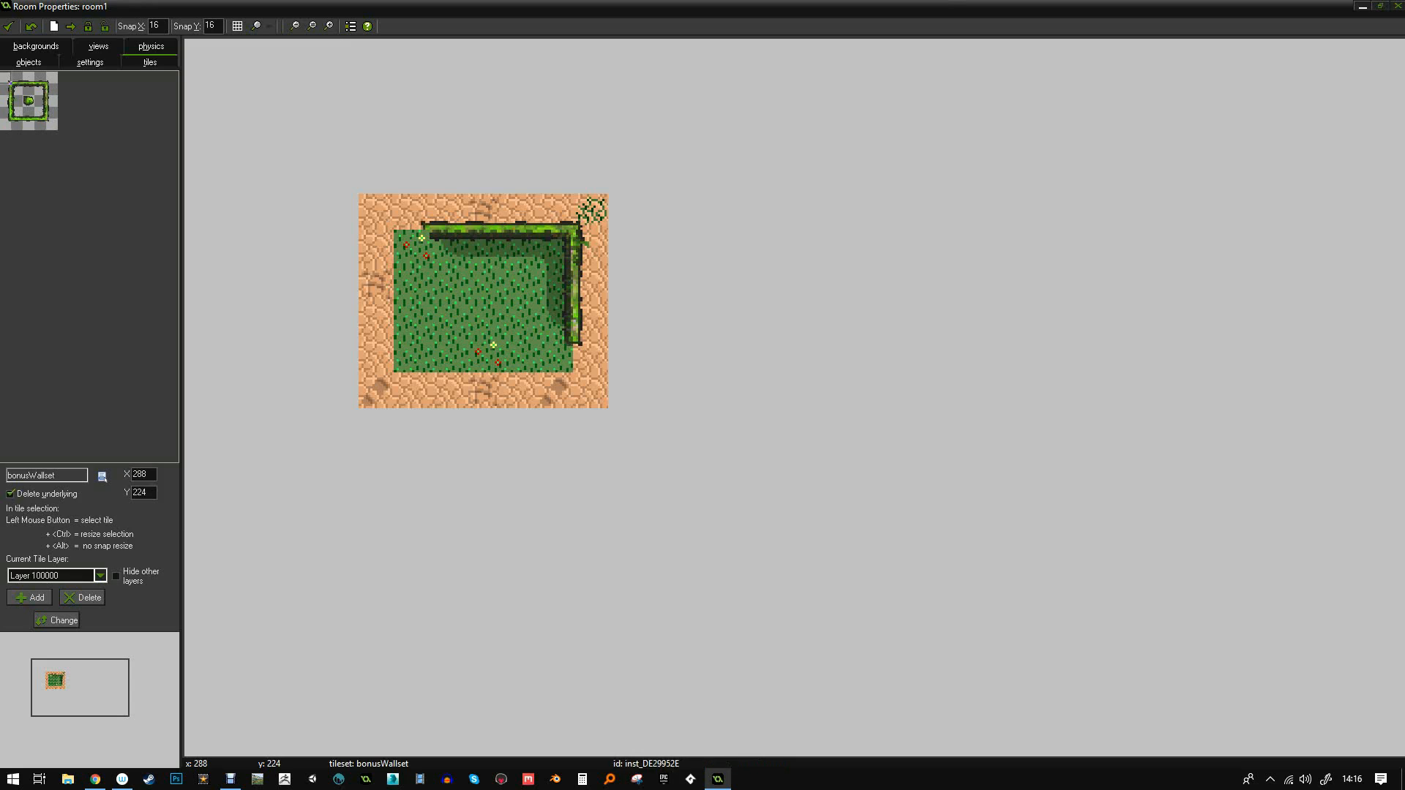
{"action": "left_click", "coordinate": [8, 91]}
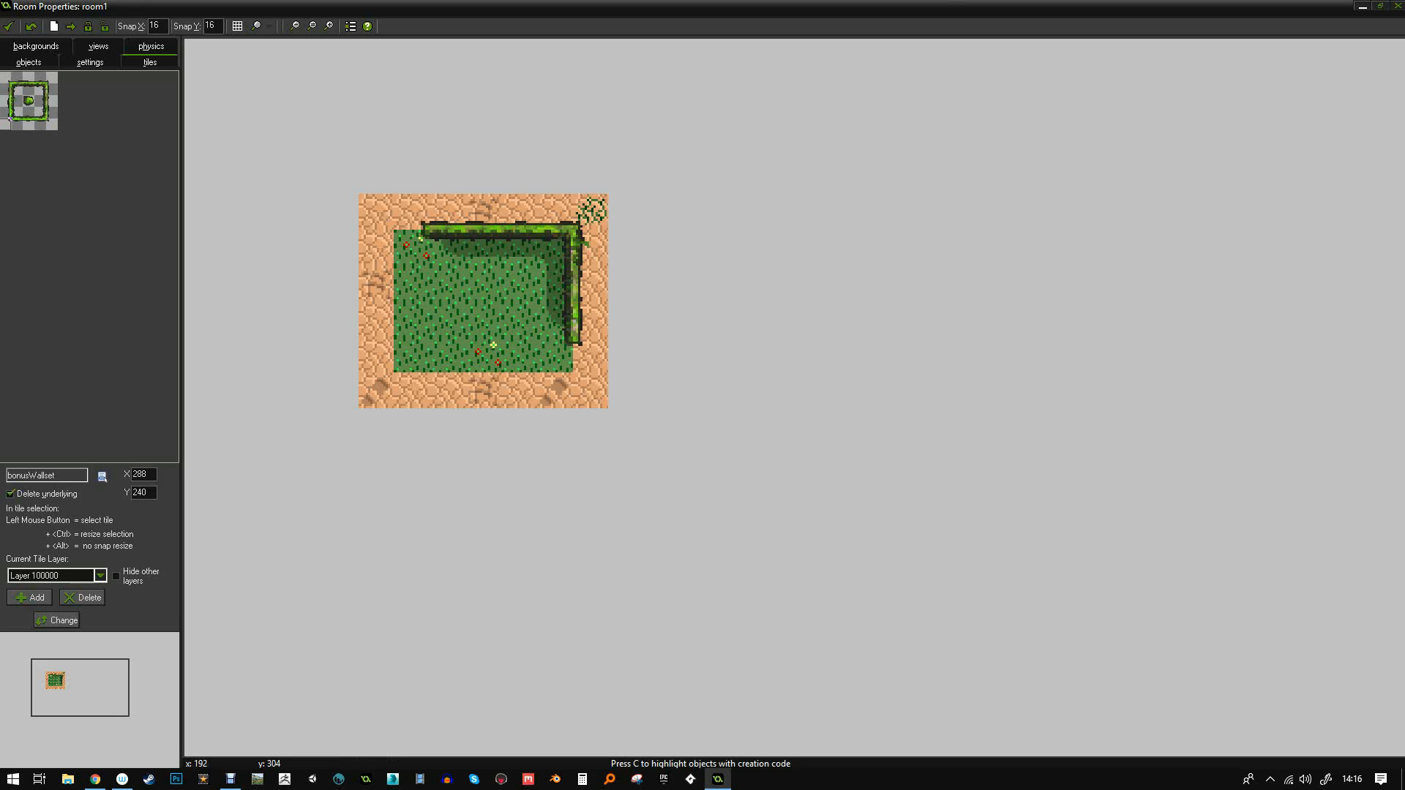
{"action": "left_click", "coordinate": [103, 476]}
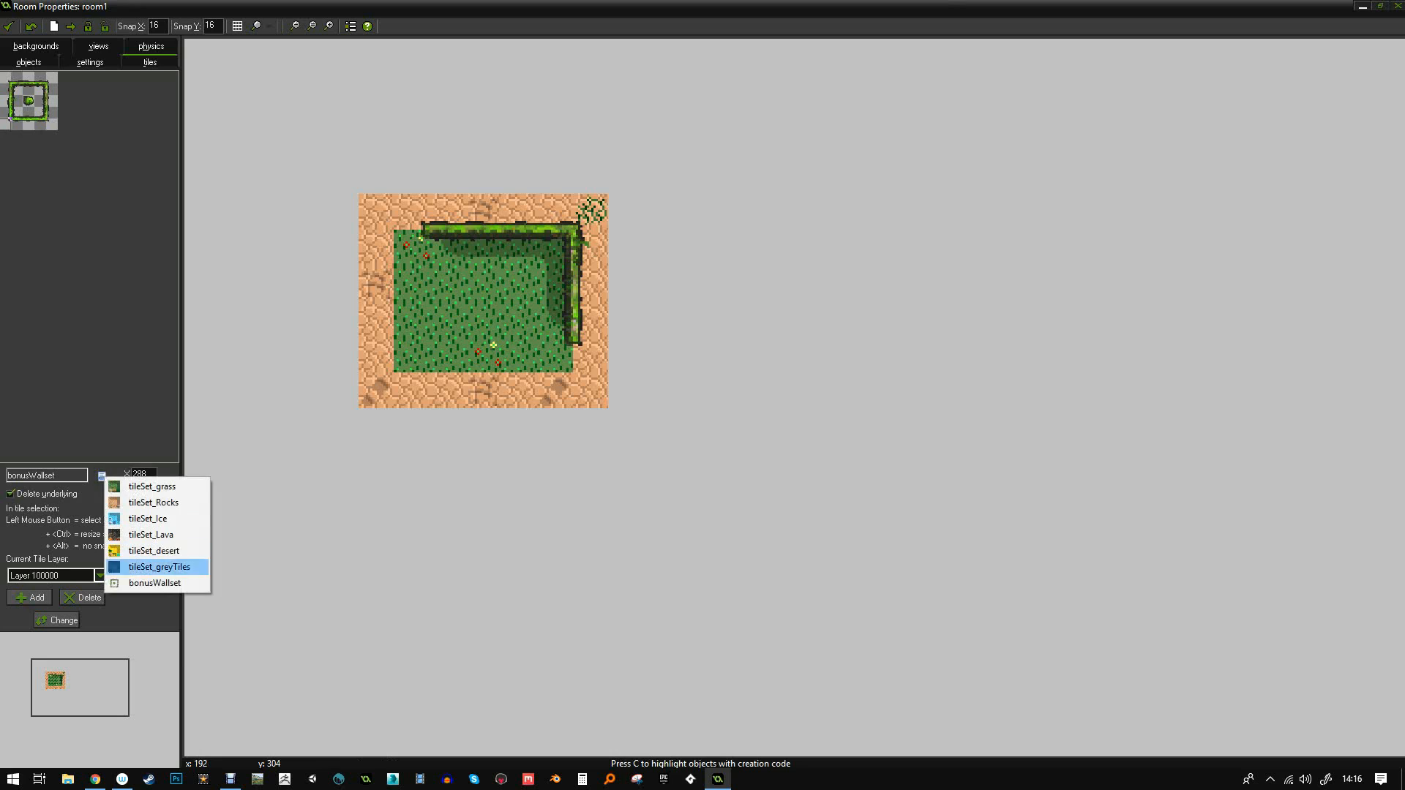
- Switch to tileSet_desert and lay sand tiles below the room
{"action": "left_click", "coordinate": [147, 551]}
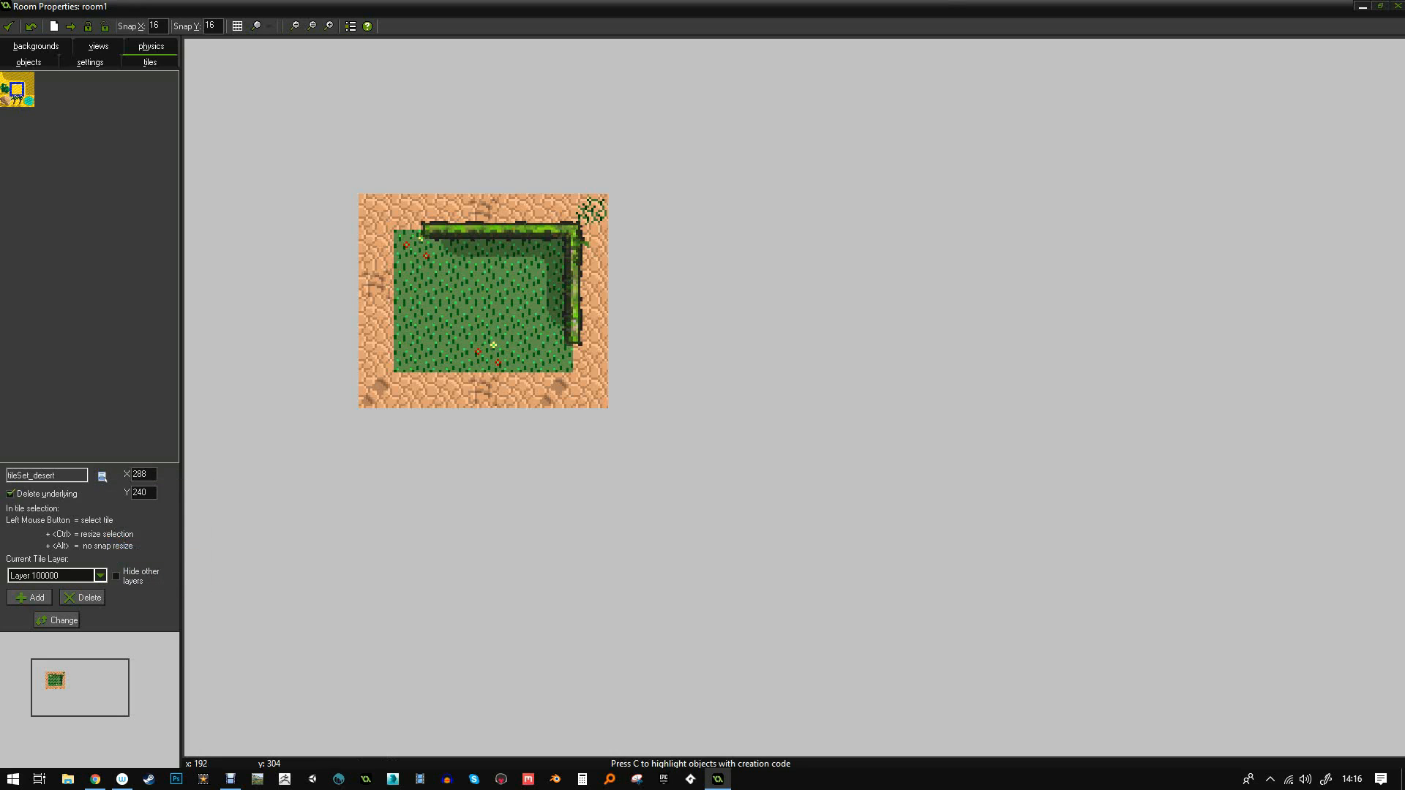
{"action": "left_click", "coordinate": [375, 427]}
{"action": "left_click", "coordinate": [410, 427]}
{"action": "mouse_move", "coordinate": [446, 427]}
{"action": "left_mouse_down"}
{"action": "mouse_move", "coordinate": [614, 427]}
{"action": "mouse_move", "coordinate": [626, 175]}
{"action": "mouse_move", "coordinate": [358, 176]}
{"action": "mouse_move", "coordinate": [340, 427]}
{"action": "left_mouse_up"}
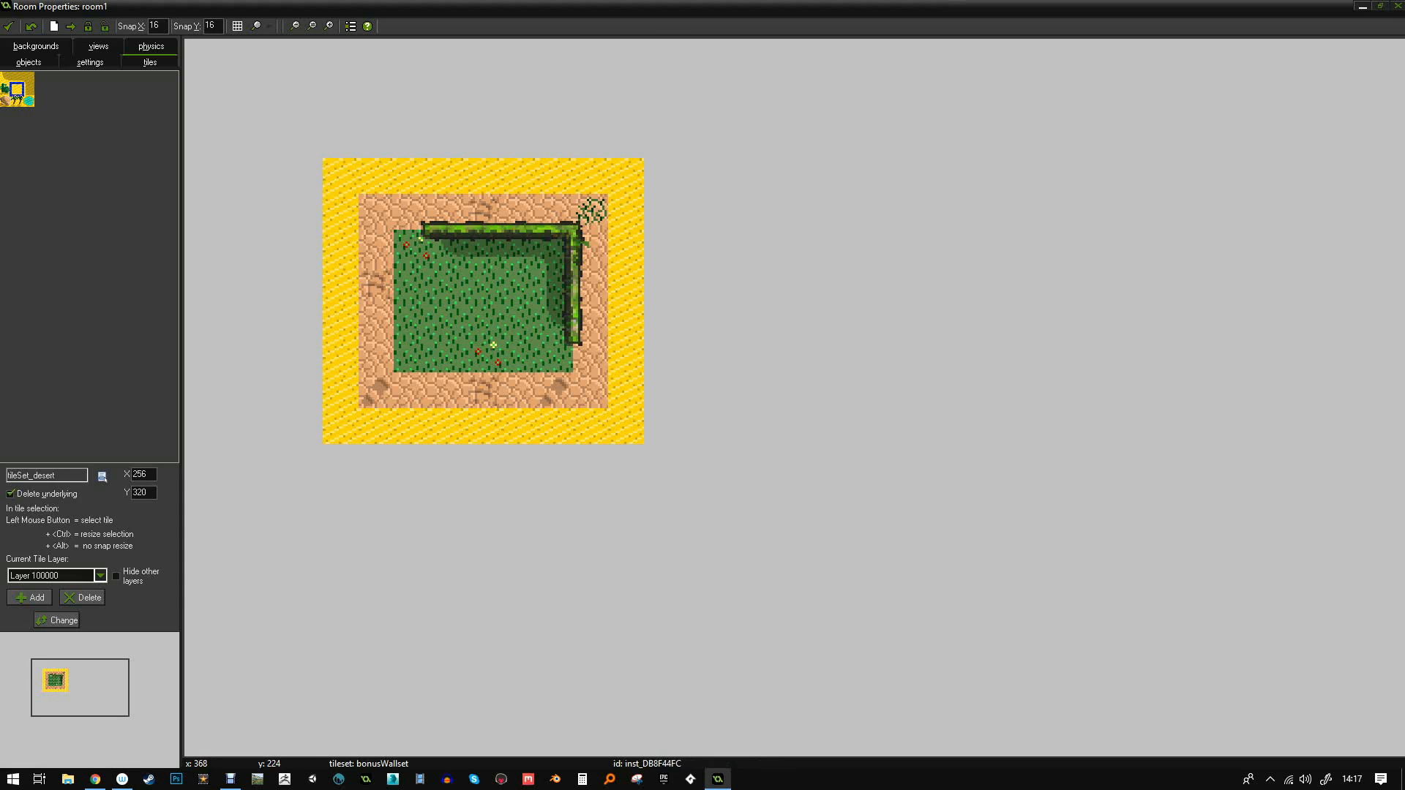
- Place a sand tile at the top-left, then erase the sand accidentally painted on the hedge layer
{"action": "right_click", "coordinate": [340, 174]}
{"action": "left_click", "coordinate": [305, 176]}
{"action": "right_click", "coordinate": [309, 174]}
{"action": "left_click", "coordinate": [309, 174]}
{"action": "mouse_move", "coordinate": [305, 176]}
{"action": "right_mouse_down", "text": "shift"}
{"action": "mouse_move", "coordinate": [341, 177]}
{"action": "mouse_move", "coordinate": [341, 355]}
{"action": "mouse_move", "coordinate": [376, 427]}
{"action": "mouse_move", "coordinate": [626, 421]}
{"action": "mouse_move", "coordinate": [627, 242]}
{"action": "mouse_move", "coordinate": [589, 175]}
{"action": "mouse_move", "coordinate": [375, 176]}
{"action": "right_mouse_up", "text": "shift"}
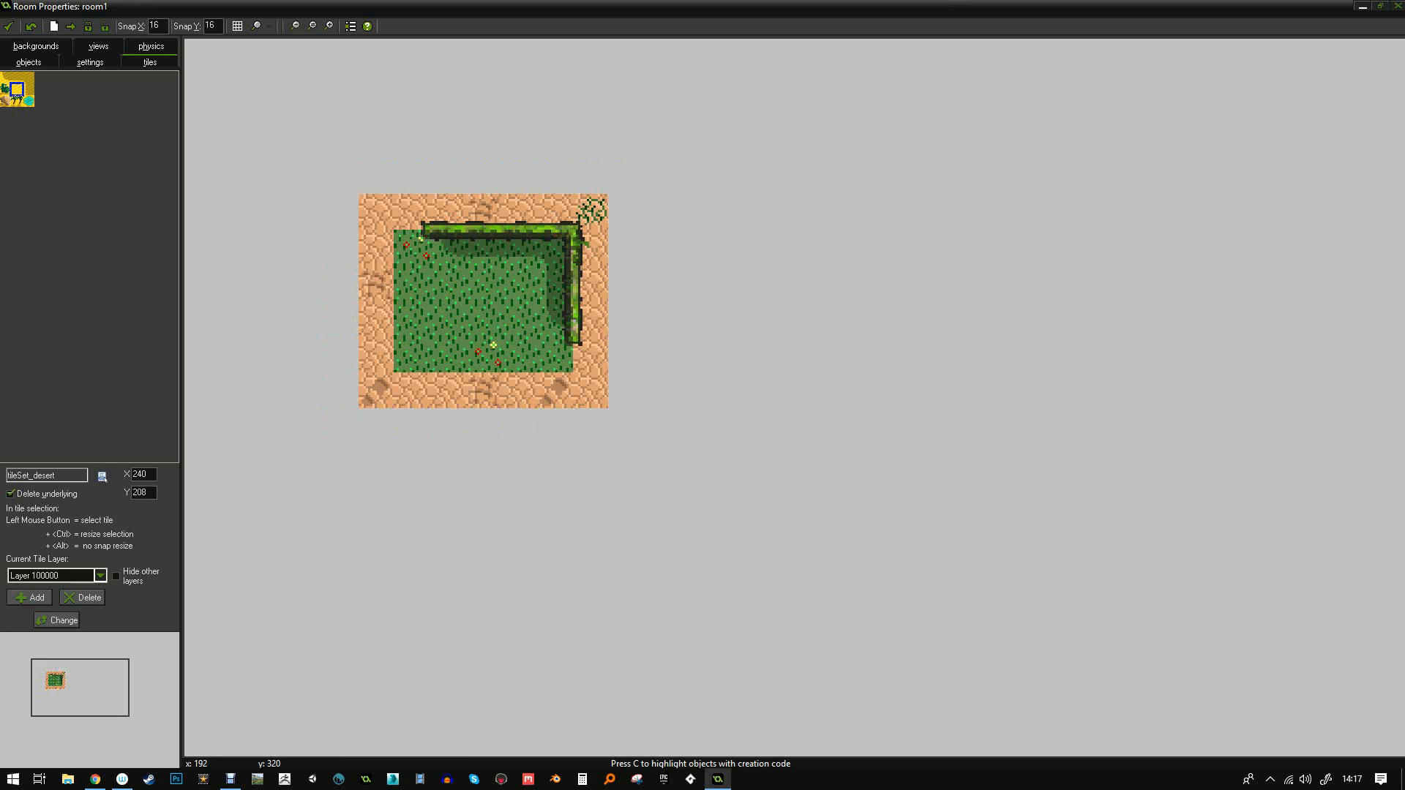
- Back on Layer 1000000, paint sand up the left side and across the top
{"action": "left_click", "coordinate": [101, 575]}
{"action": "left_click", "coordinate": [35, 588]}
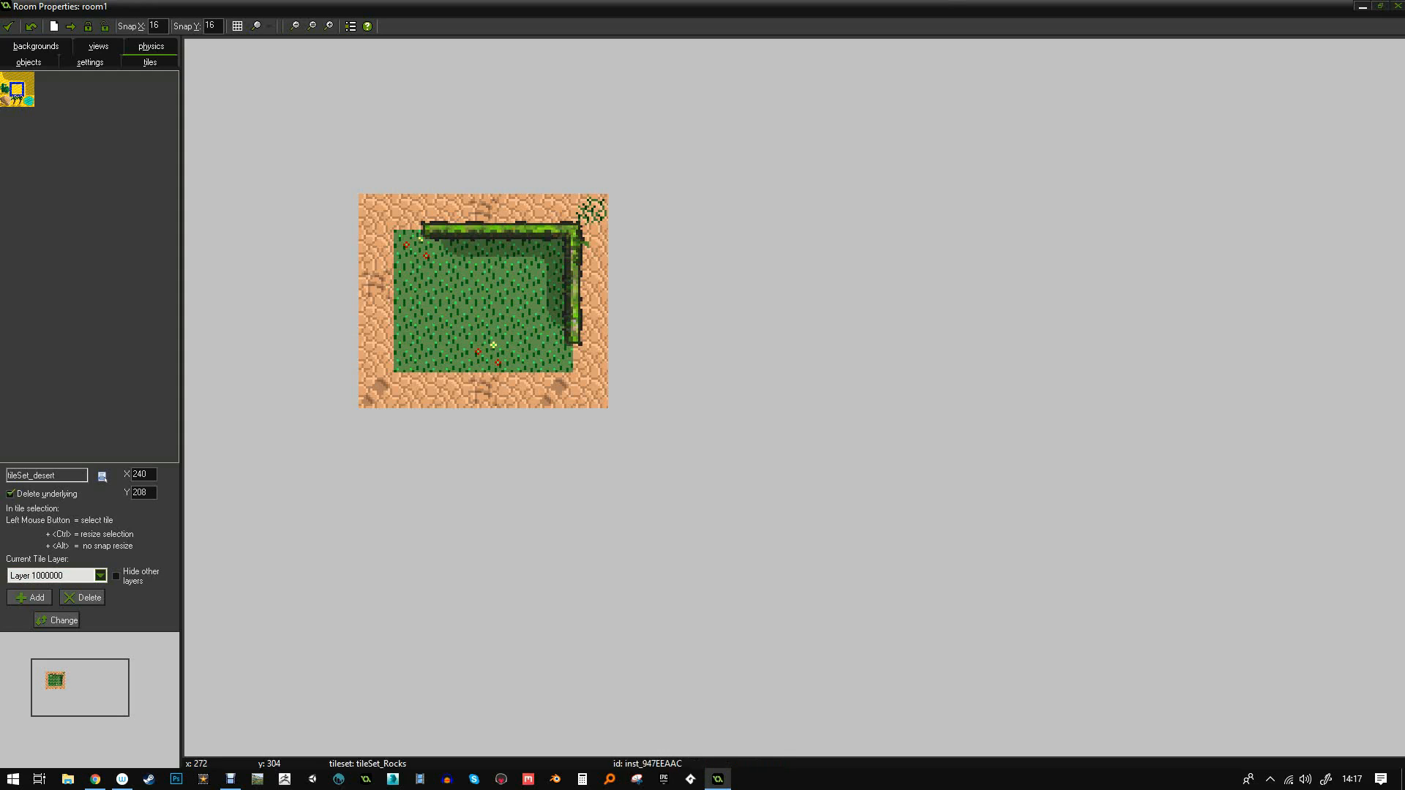
{"action": "left_click", "coordinate": [328, 414]}
{"action": "mouse_move", "coordinate": [327, 413]}
{"action": "left_mouse_down", "text": "shift"}
{"action": "mouse_move", "coordinate": [330, 165]}
{"action": "mouse_move", "coordinate": [626, 176]}
{"action": "mouse_move", "coordinate": [626, 428]}
{"action": "mouse_move", "coordinate": [373, 427]}
{"action": "left_mouse_up", "text": "shift"}
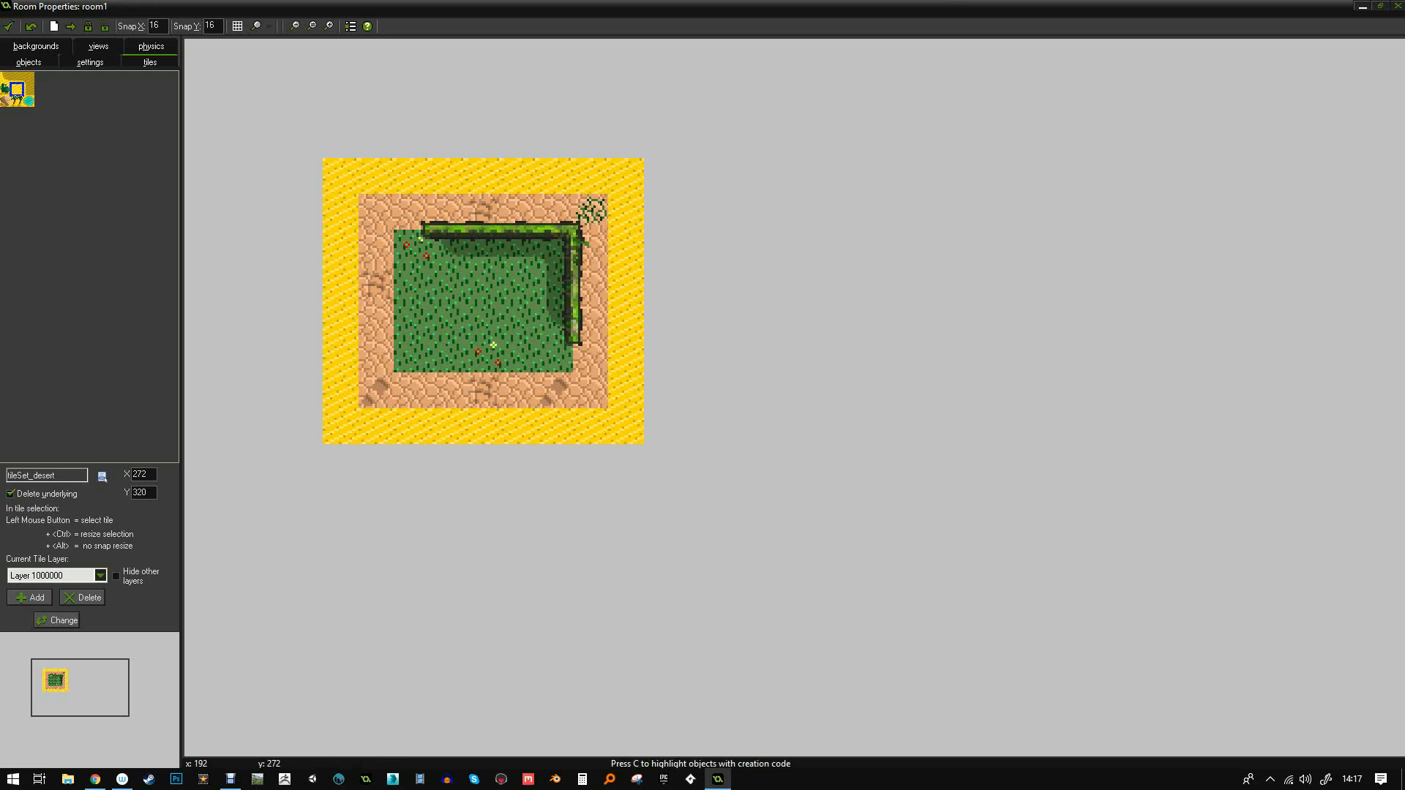
- Place cyan oasis tiles at the bottom corners and right edge, deleting misplaced ones
{"action": "left_click", "coordinate": [27, 101]}
{"action": "left_click", "coordinate": [341, 426]}
{"action": "left_click", "coordinate": [590, 462]}
{"action": "left_click_drag", "start_coordinate": [597, 462], "coordinate": [592, 426]}
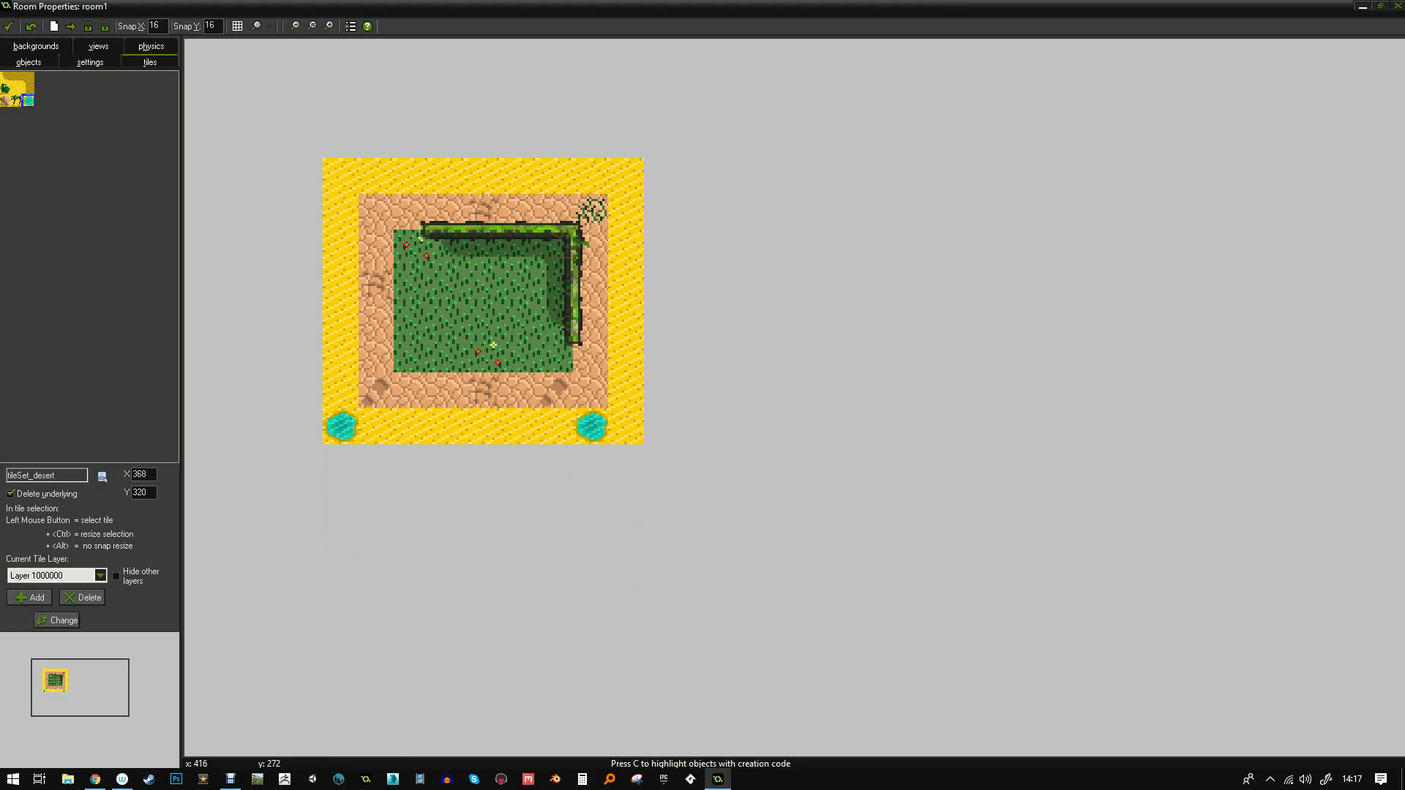
{"action": "left_click_drag", "start_coordinate": [663, 319], "coordinate": [697, 320], "text": "shift"}
{"action": "right_click", "coordinate": [667, 322]}
{"action": "left_click", "coordinate": [692, 328]}
{"action": "right_click", "coordinate": [700, 323]}
{"action": "left_click", "coordinate": [714, 331]}
{"action": "left_click", "coordinate": [709, 342]}
{"action": "left_click_drag", "start_coordinate": [697, 355], "coordinate": [627, 249]}
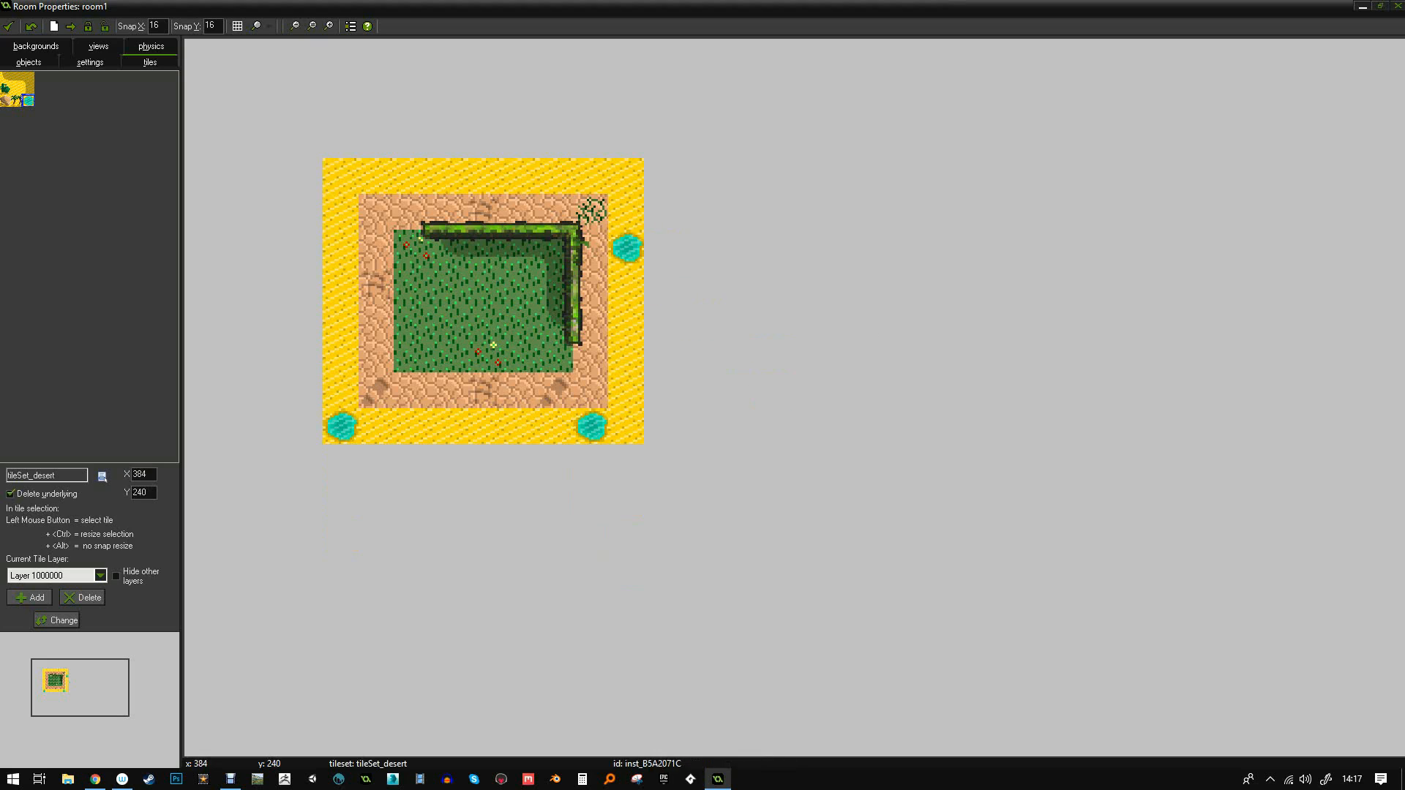
- Add a cactus at the top-left corner and palm trees on the top border
{"action": "left_click", "coordinate": [6, 88]}
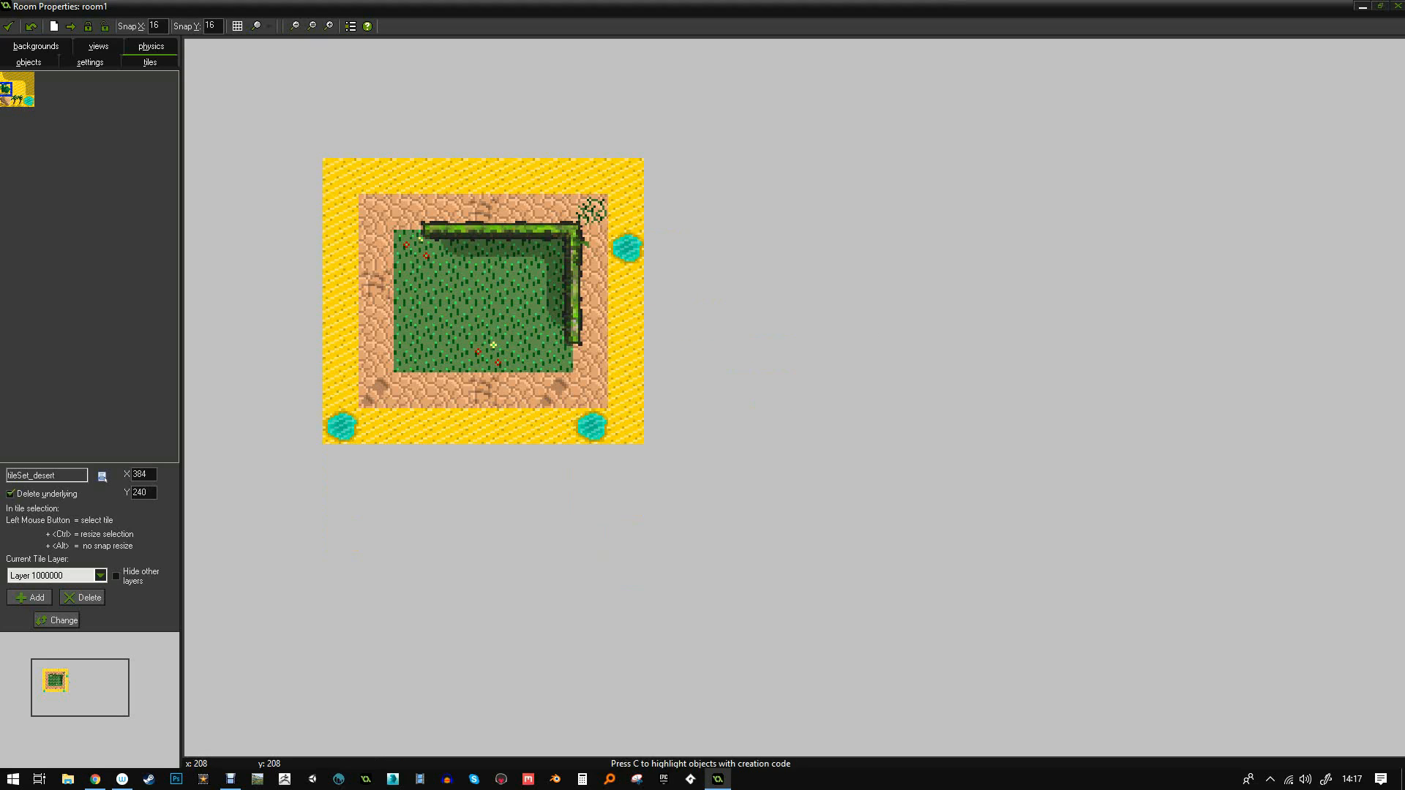
{"action": "left_click", "coordinate": [338, 175]}
{"action": "left_click", "coordinate": [15, 97]}
{"action": "left_click", "coordinate": [554, 176]}
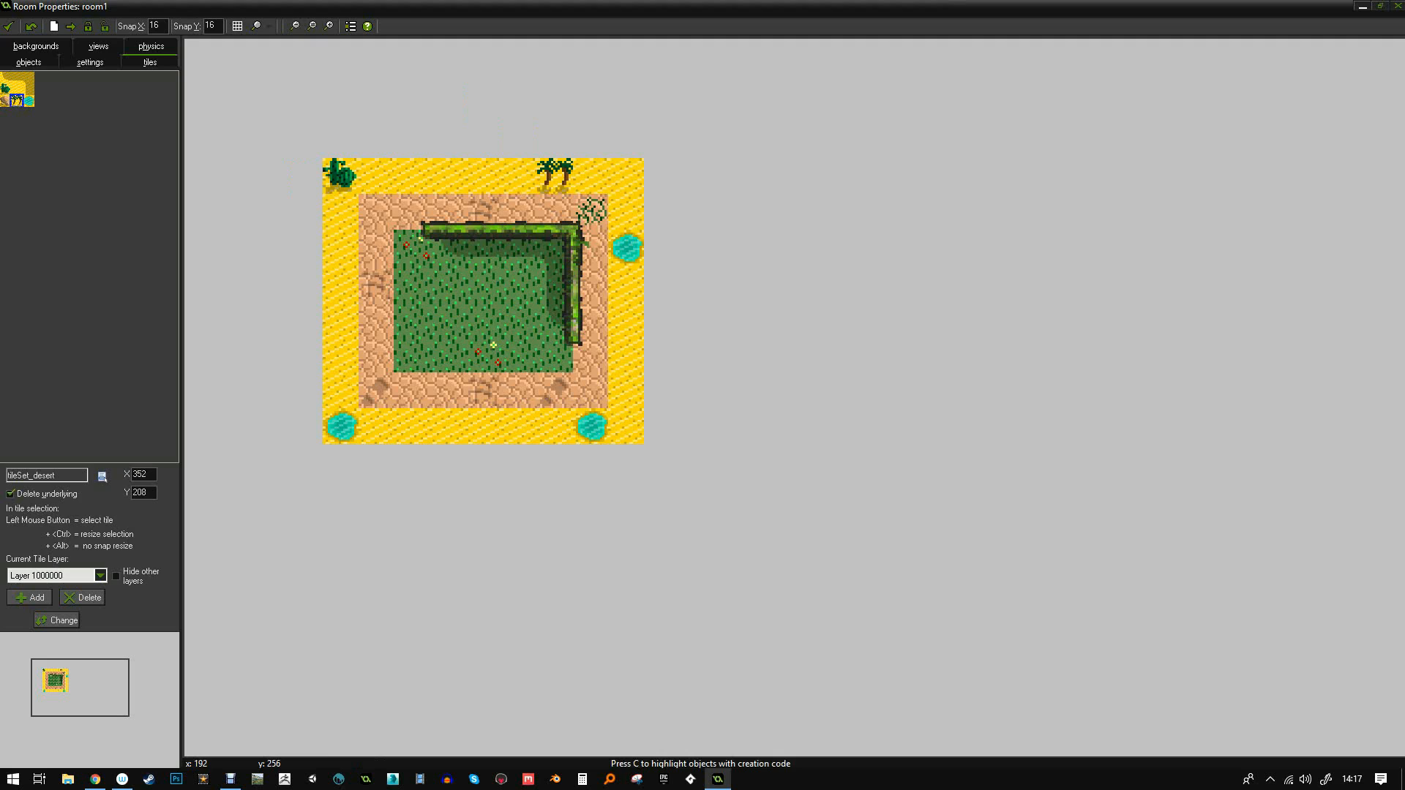
- Extend the top with two desert tiles above the room and close the room editor
{"action": "left_click", "coordinate": [6, 78]}
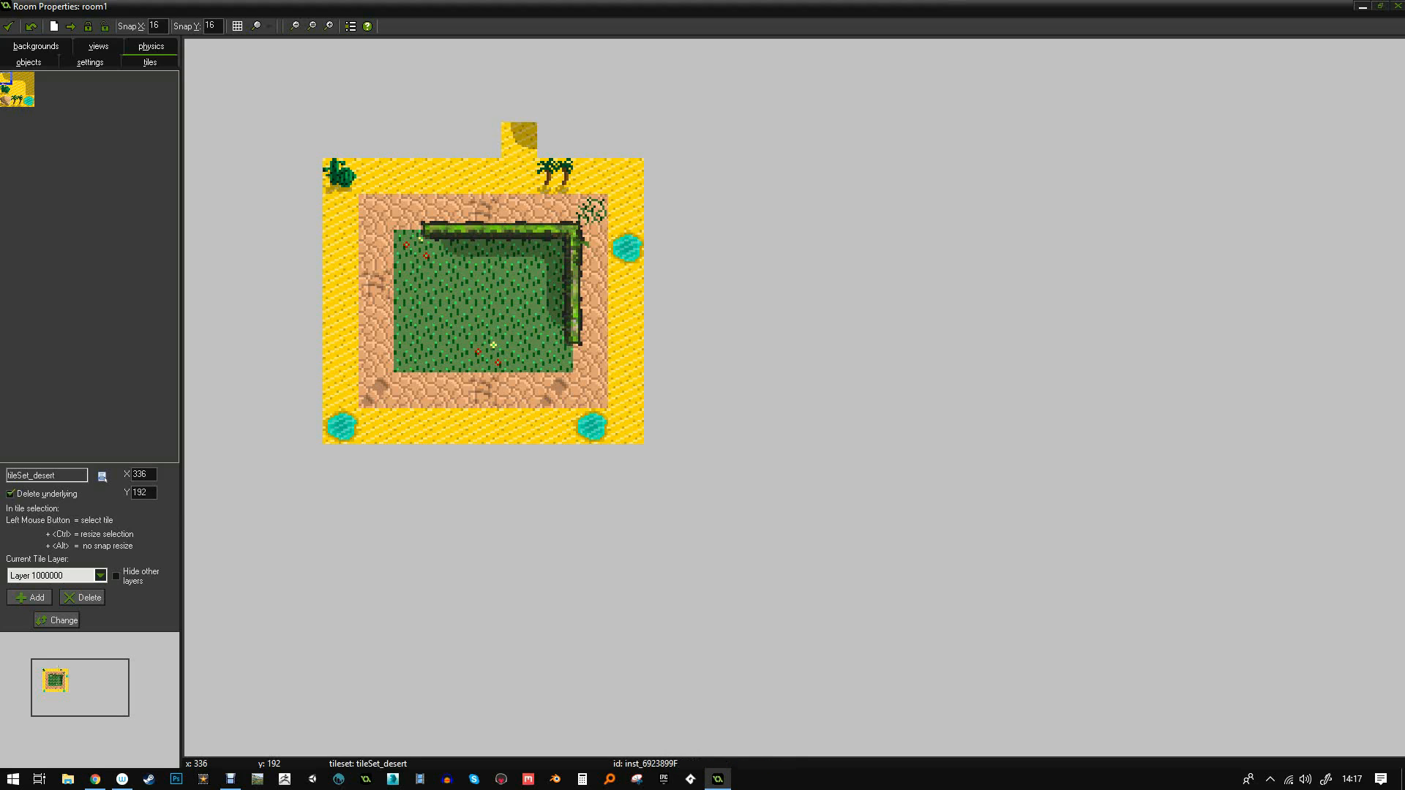
{"action": "left_click", "coordinate": [446, 139]}
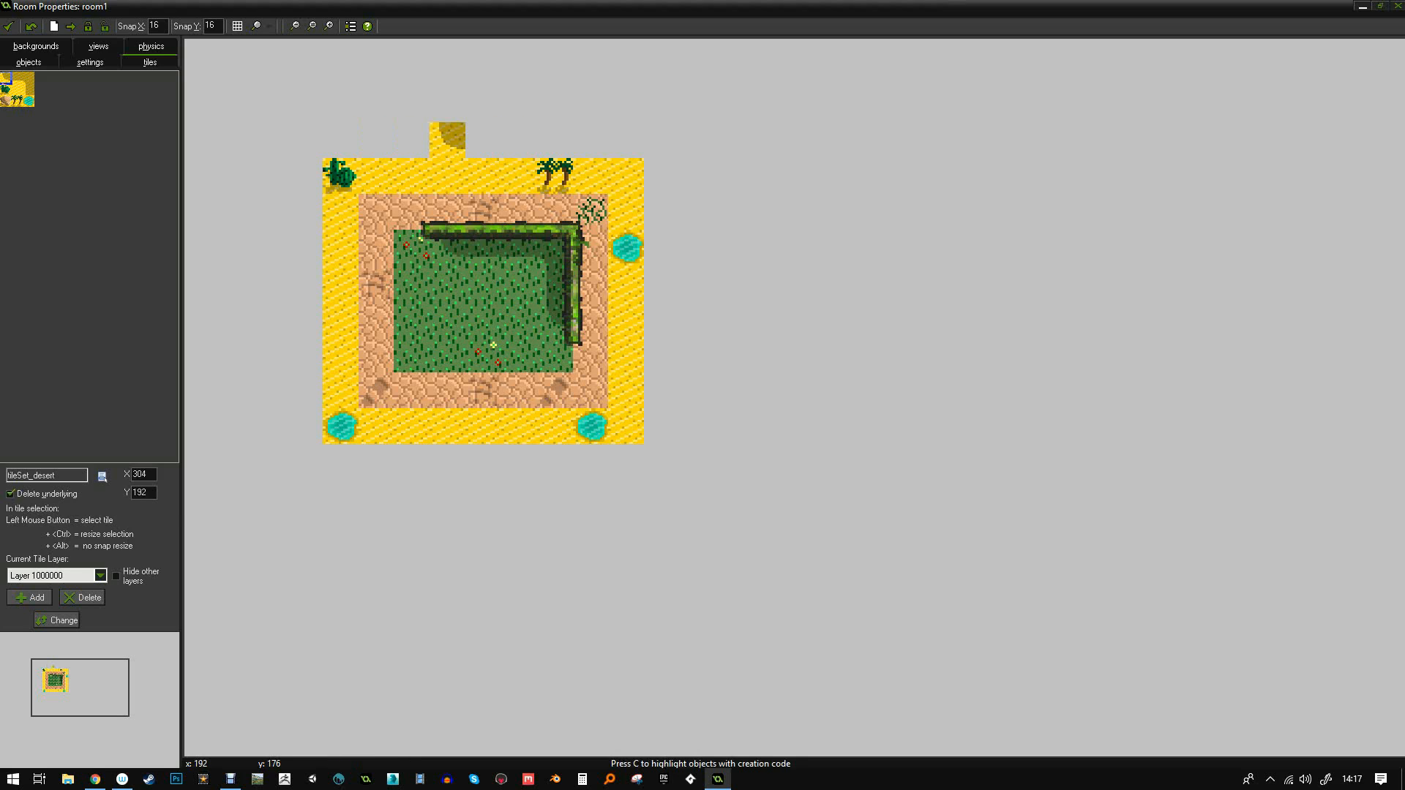
{"action": "left_click", "coordinate": [16, 77]}
{"action": "left_click", "coordinate": [484, 139]}
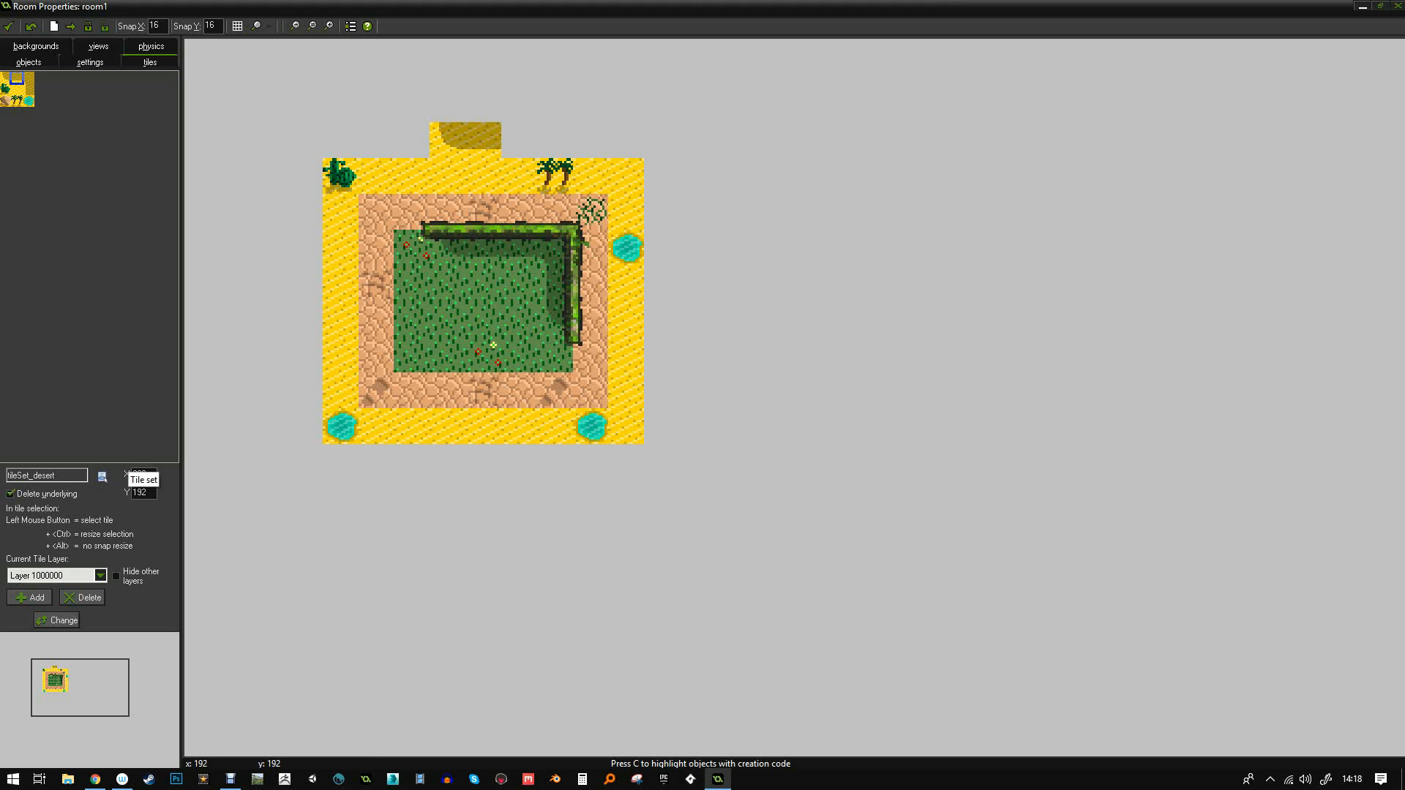
{"action": "left_click", "coordinate": [9, 26]}
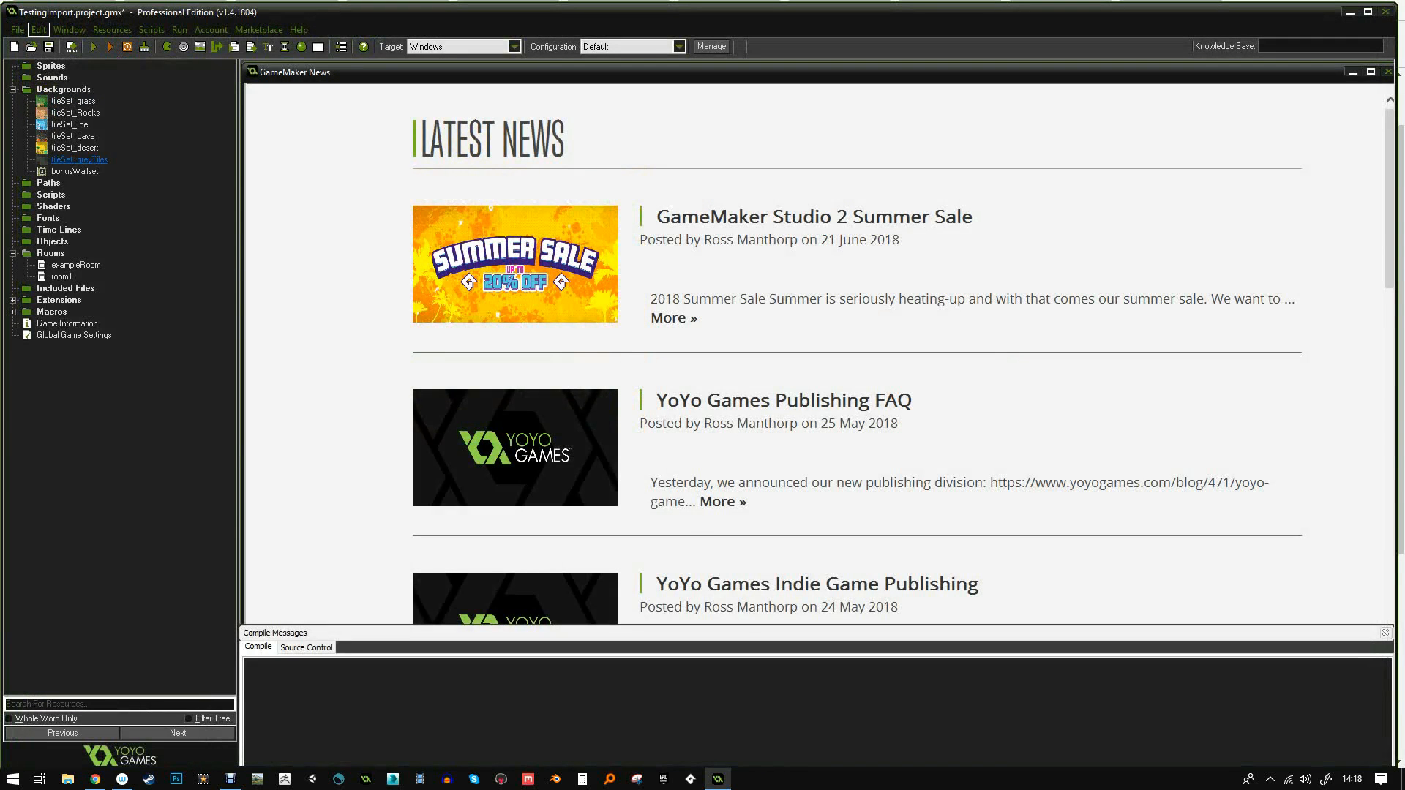
- Reveal the project's files in File Explorer and go into the extensions folder
{"action": "right_click", "coordinate": [4, 149]}
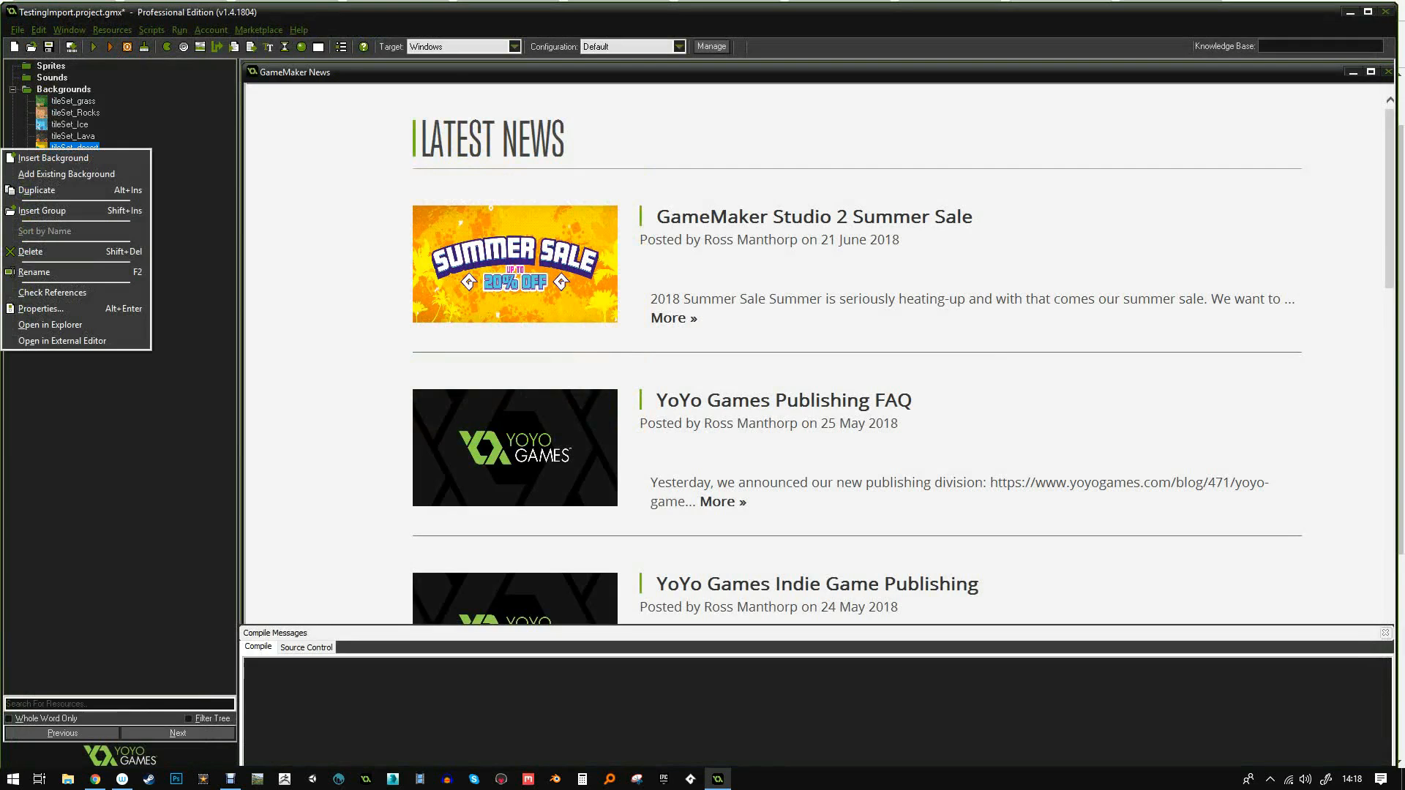
{"action": "left_click", "coordinate": [50, 324]}
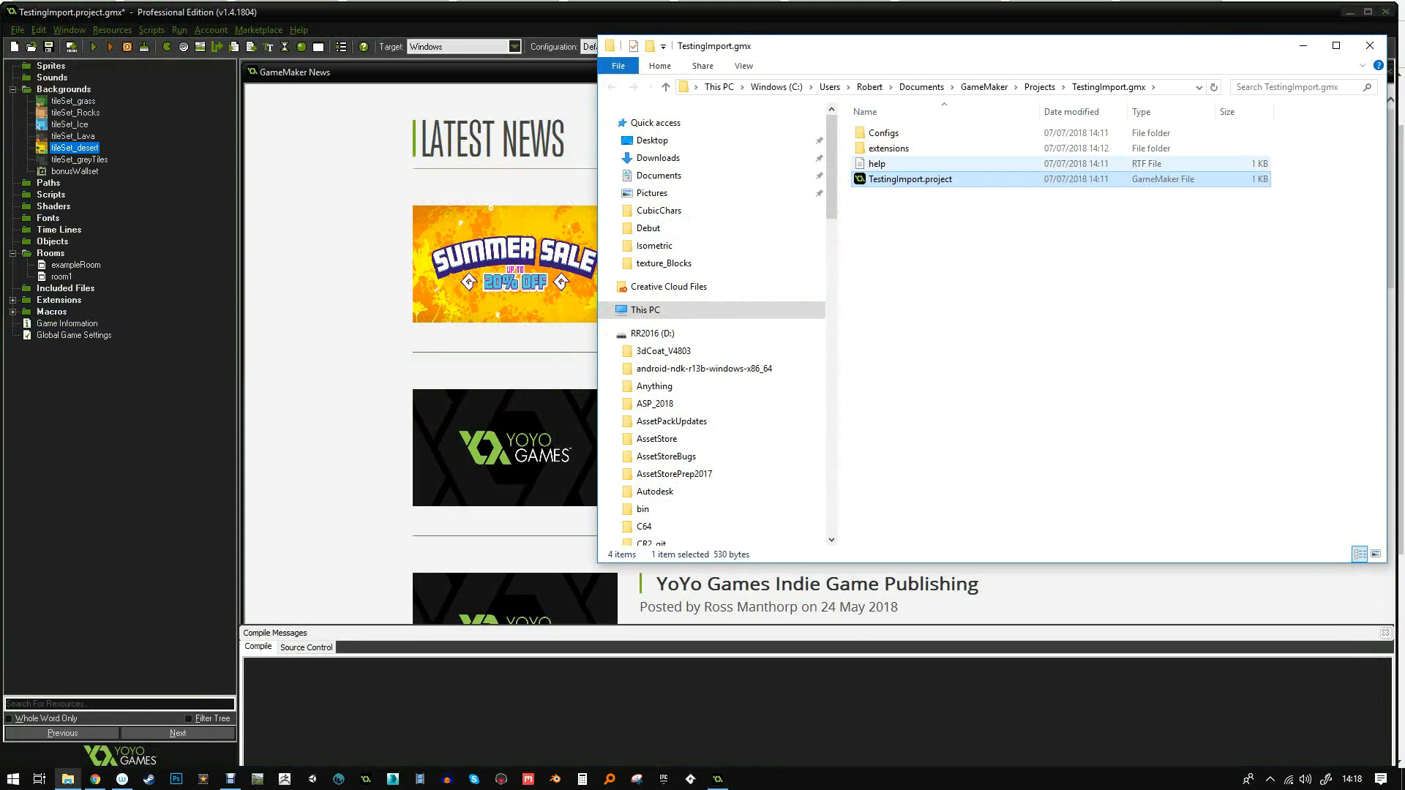
{"action": "double_click", "coordinate": [884, 132]}
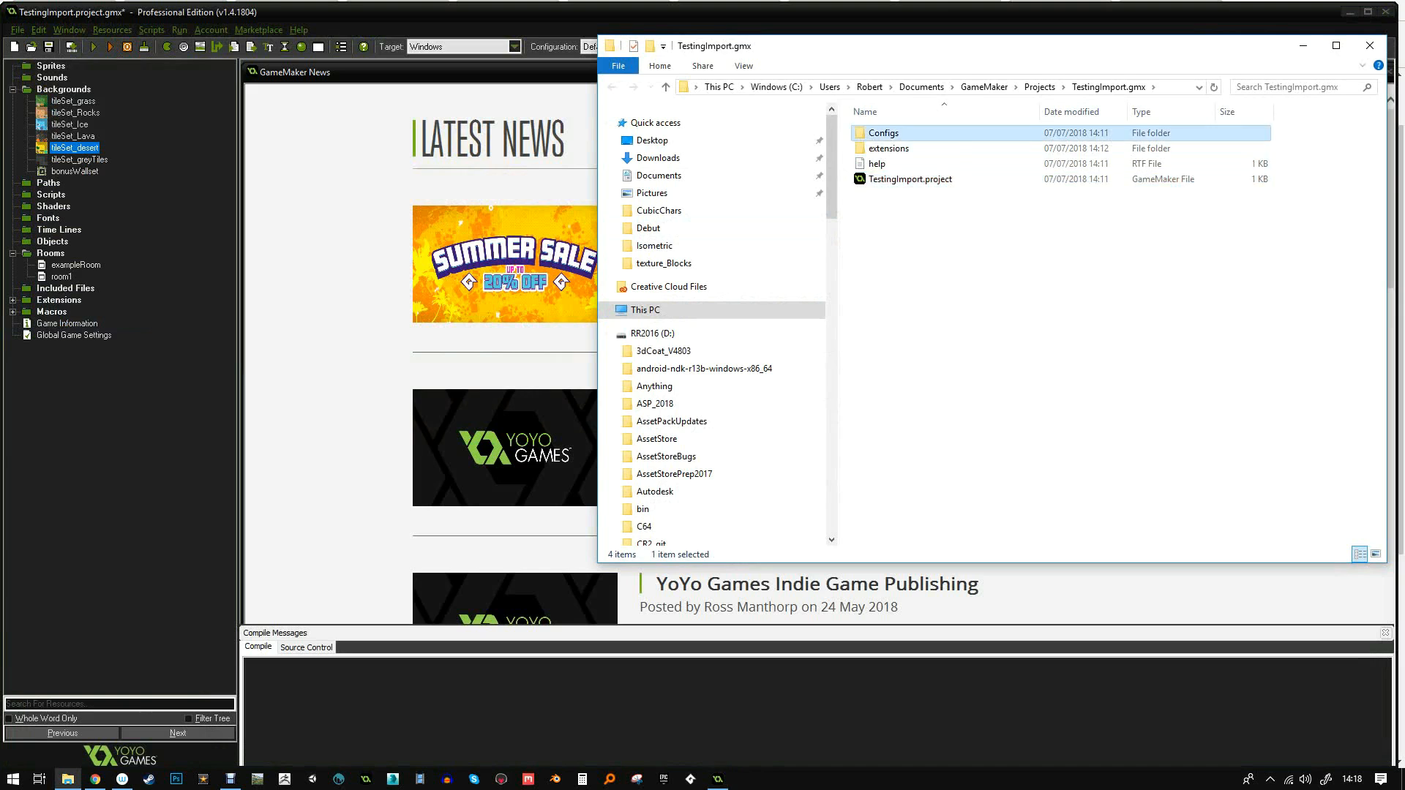
{"action": "double_click", "coordinate": [883, 133]}
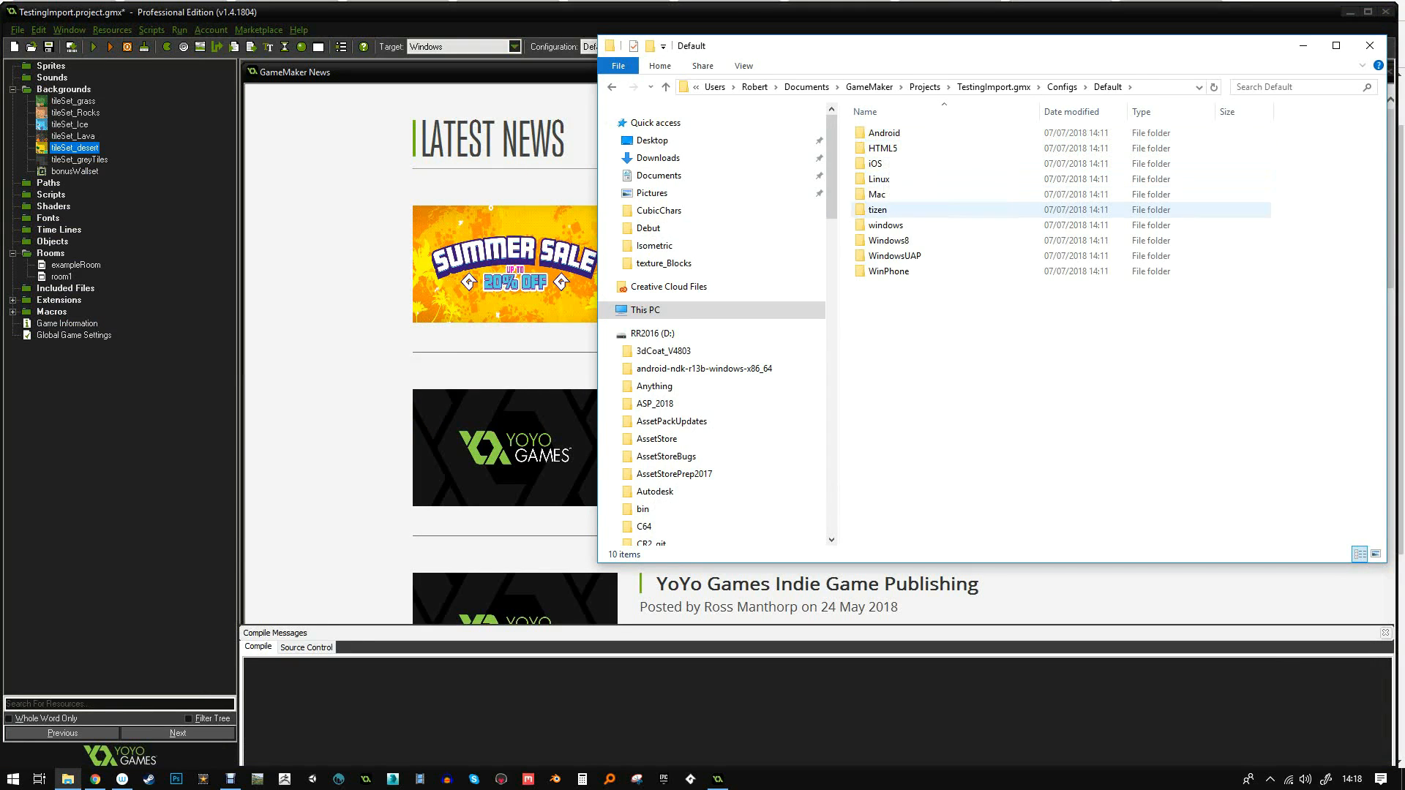
{"action": "left_click", "coordinate": [993, 86]}
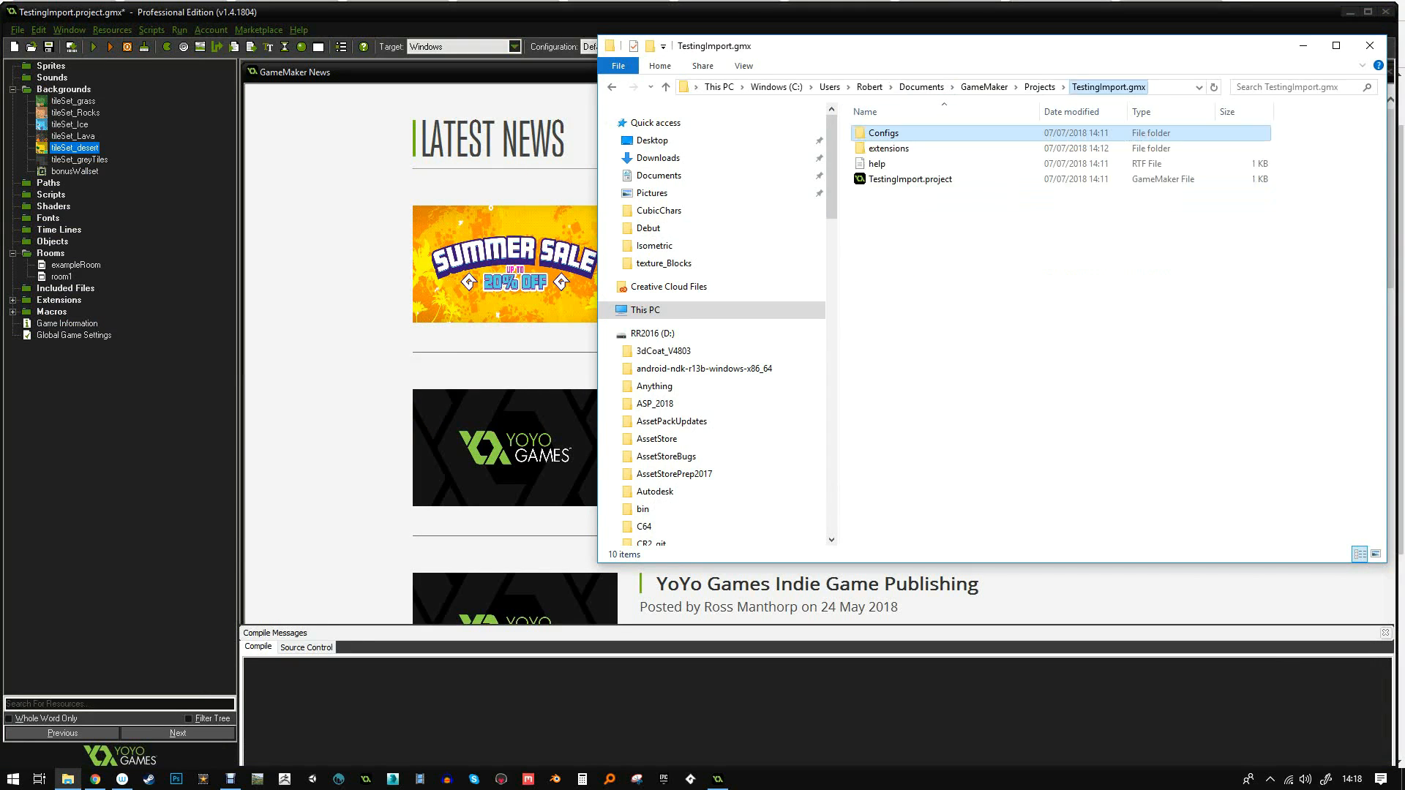
{"action": "left_click", "coordinate": [889, 149]}
{"action": "double_click", "coordinate": [888, 149]}
- Browse to TileSet 1 and bonus Wallset > Assets > Backgrounds > images and open tileSet_desert in Photoshop CC 2018
{"action": "double_click", "coordinate": [907, 132]}
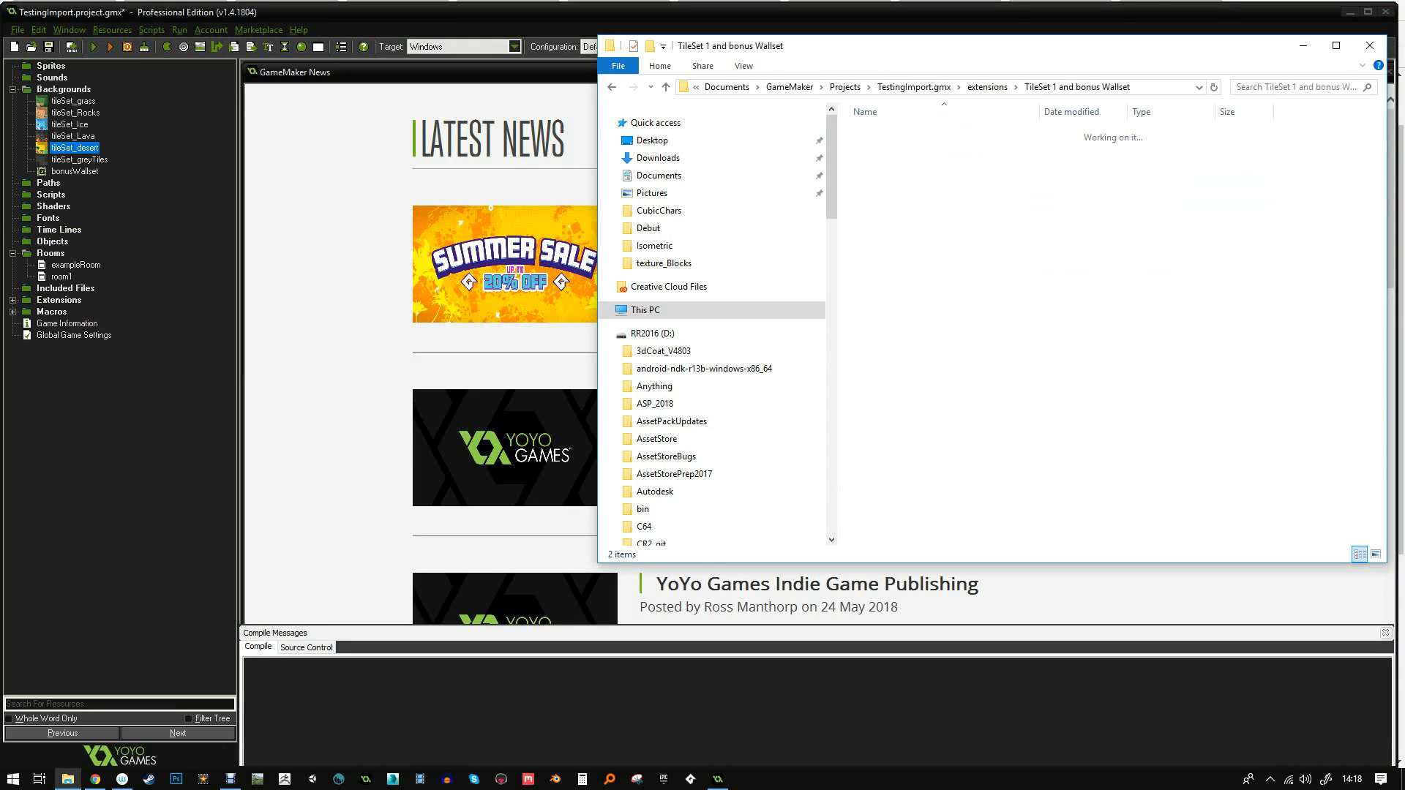
{"action": "double_click", "coordinate": [882, 133]}
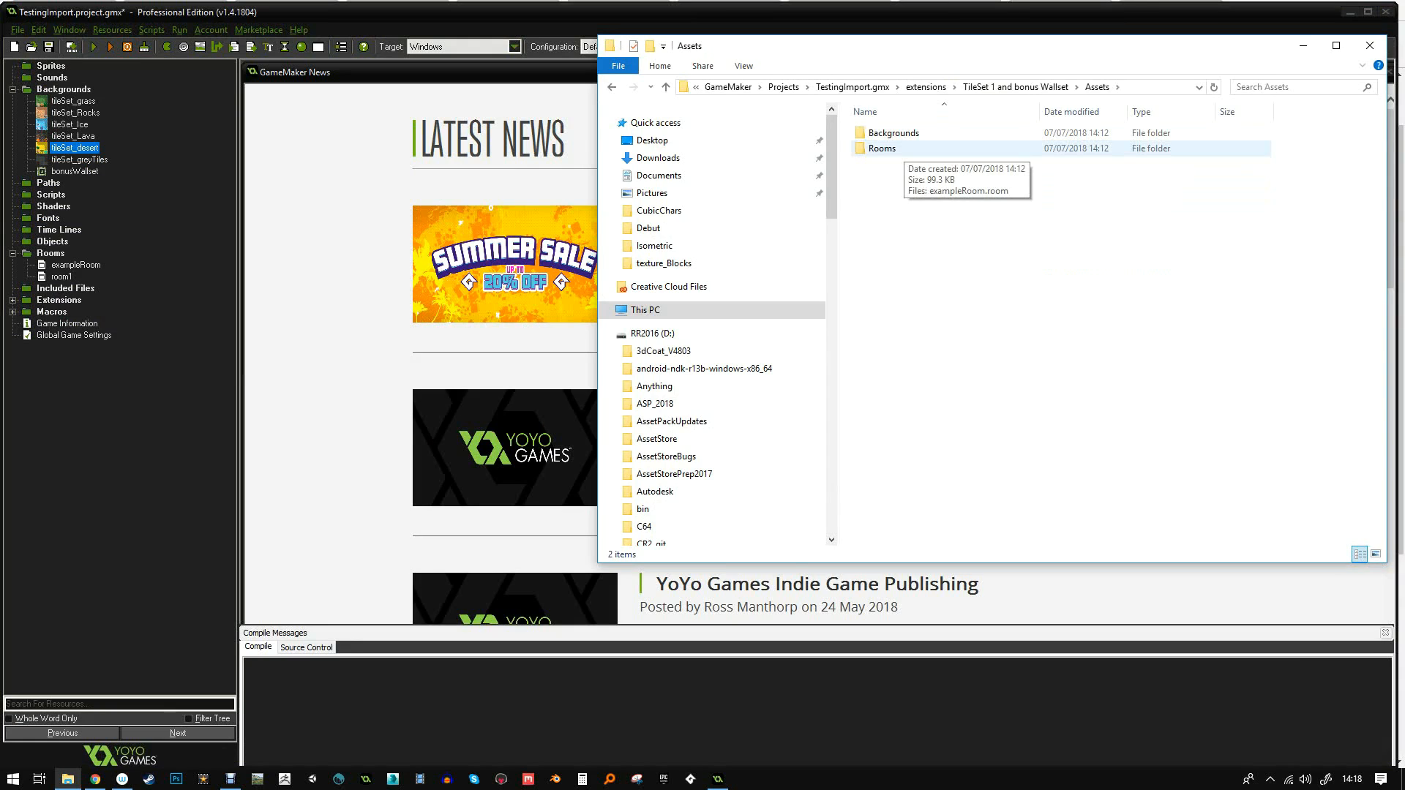
{"action": "double_click", "coordinate": [894, 132]}
{"action": "double_click", "coordinate": [886, 133]}
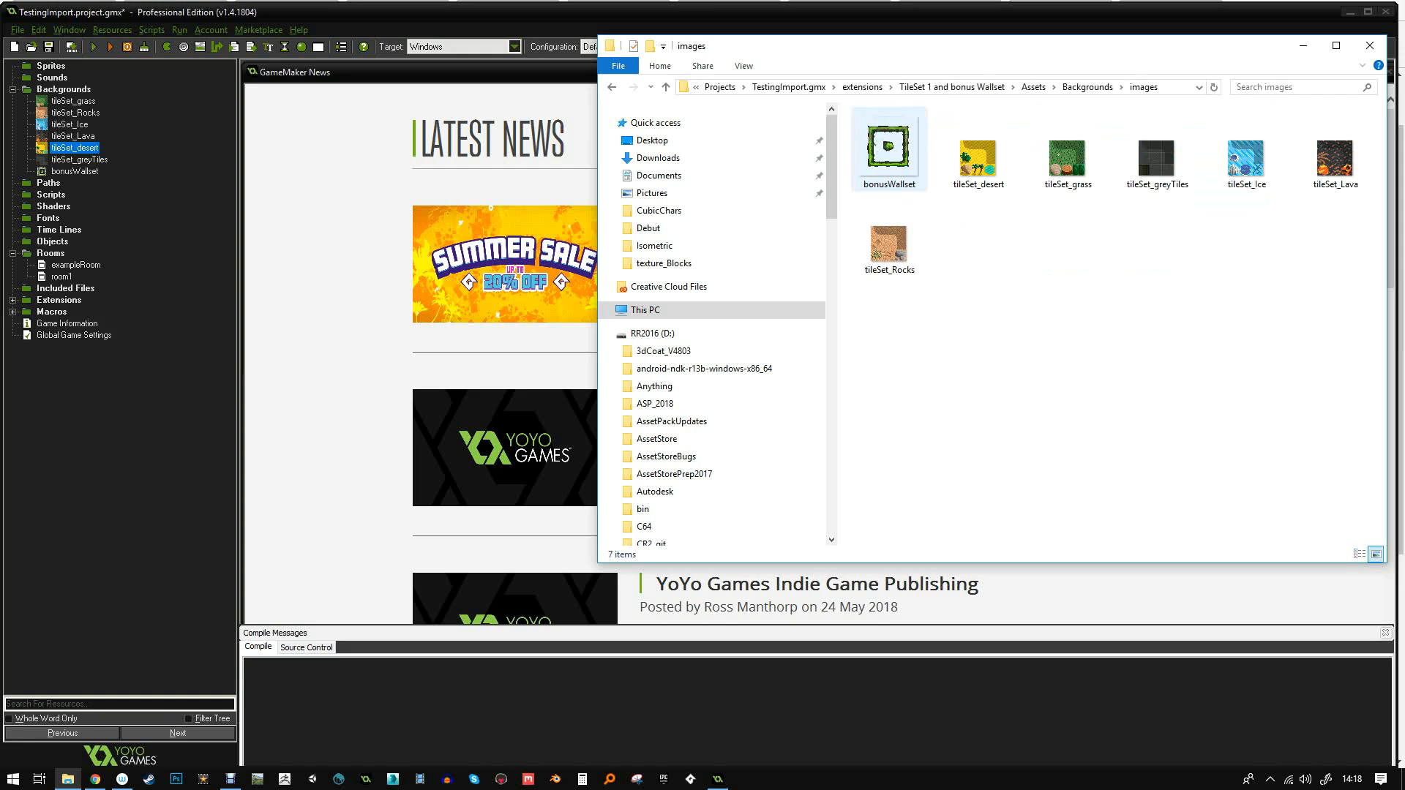
{"action": "left_click_drag", "start_coordinate": [951, 46], "coordinate": [781, 41]}
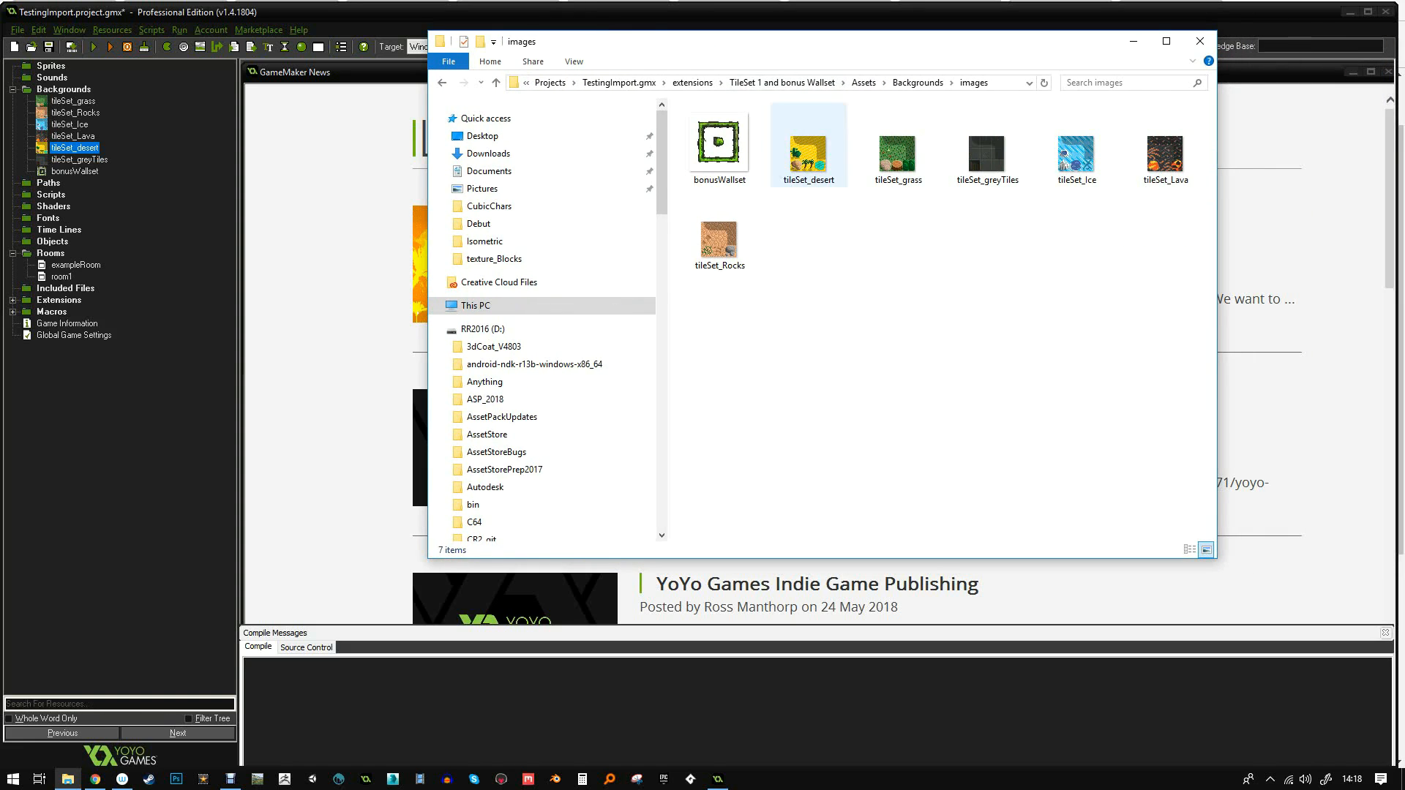
{"action": "left_click", "coordinate": [809, 154]}
{"action": "right_click", "coordinate": [807, 166]}
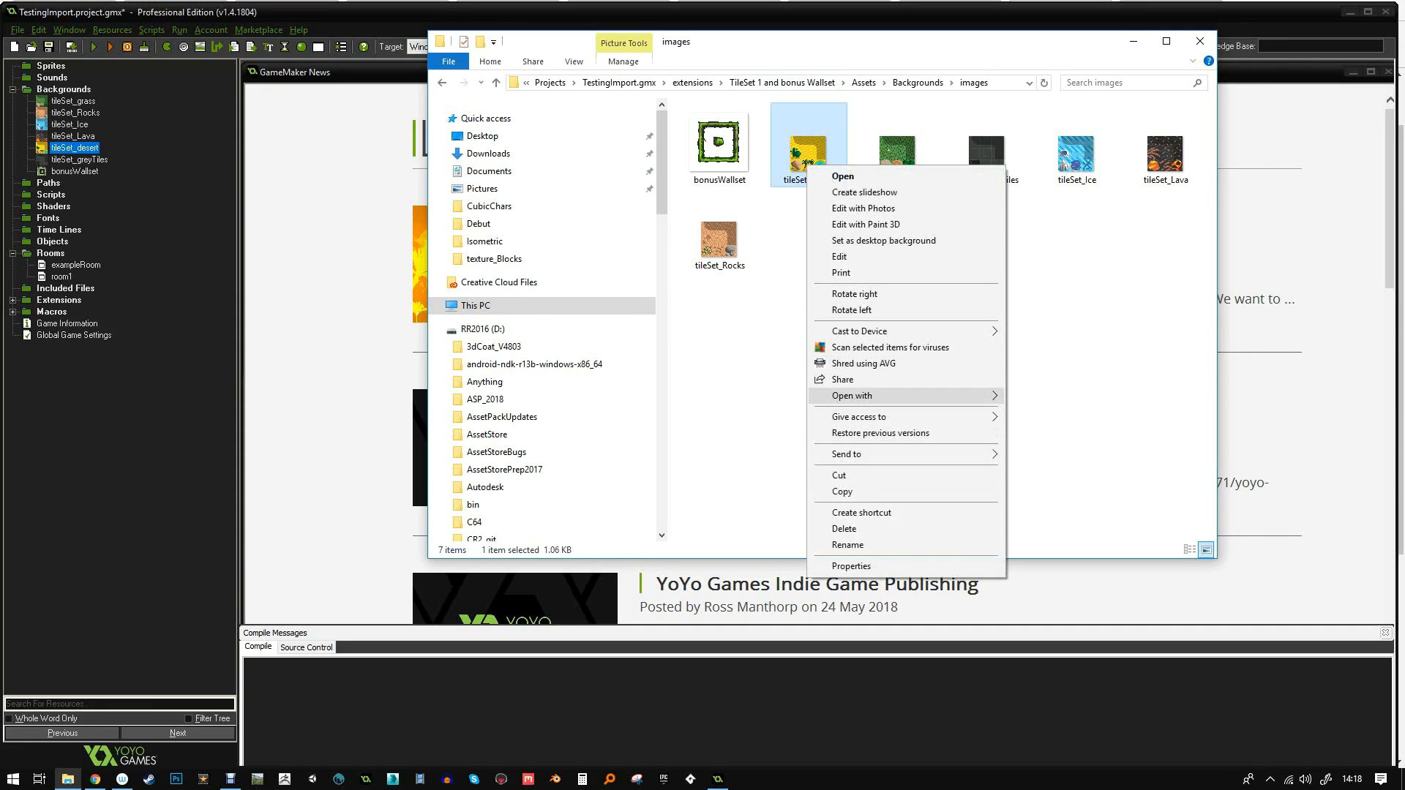
{"action": "mouse_move", "coordinate": [864, 395]}
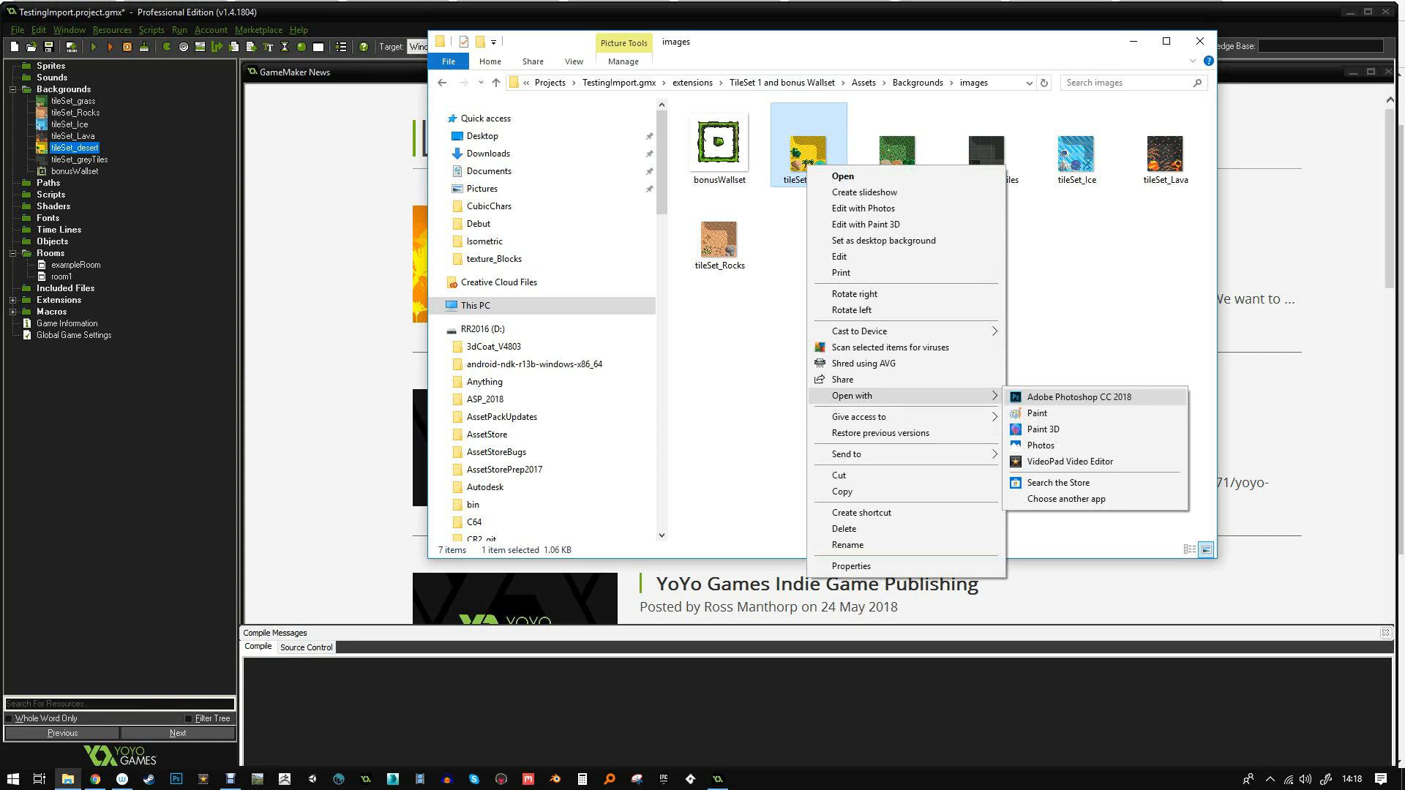
{"action": "left_click", "coordinate": [1080, 396]}
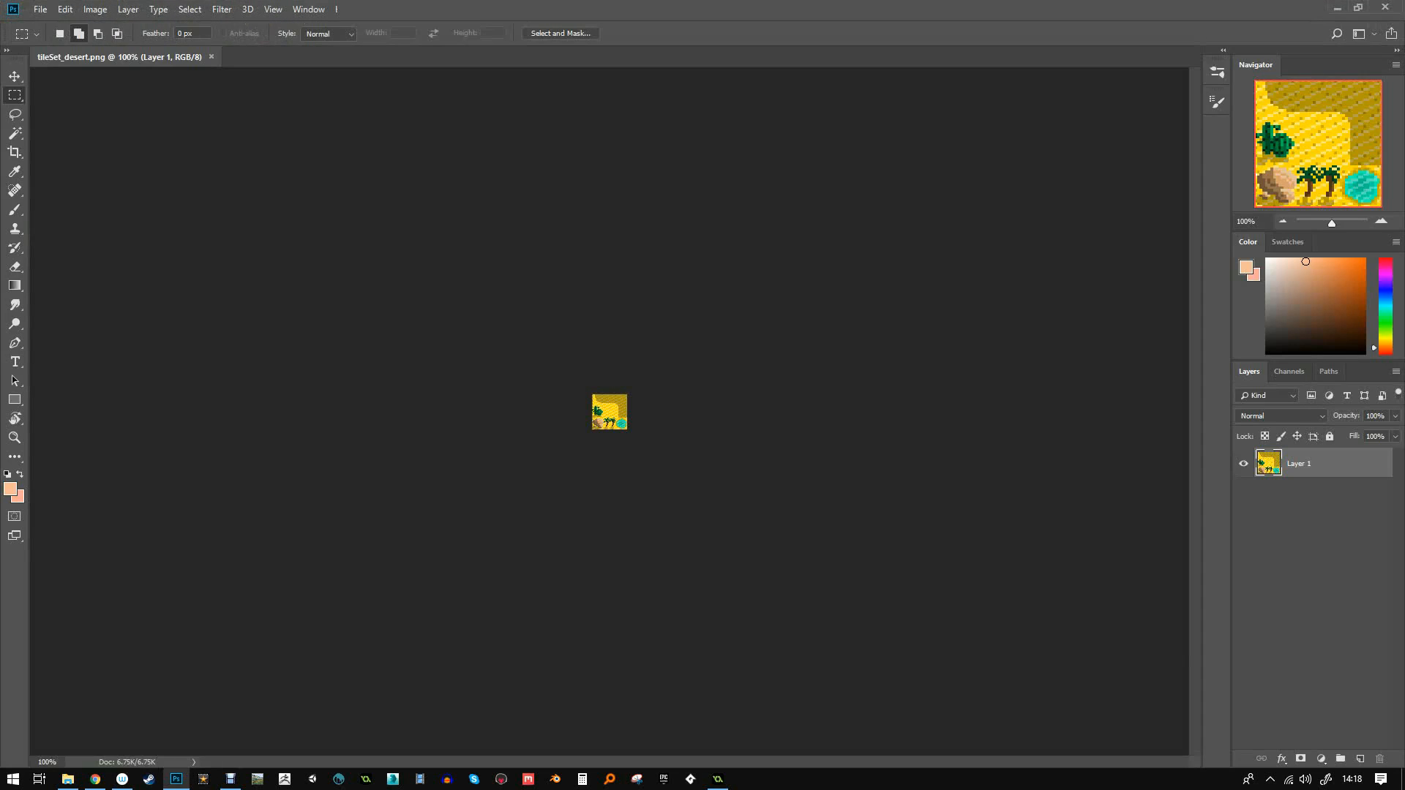
- Widen the canvas to 64 px, anchored left, so empty space appears on the right
{"action": "scroll", "coordinate": [609, 412], "scroll_direction": "up", "scroll_amount": 6, "text": "alt"}
{"action": "scroll", "coordinate": [609, 412], "scroll_direction": "up", "scroll_amount": 3, "text": "alt"}
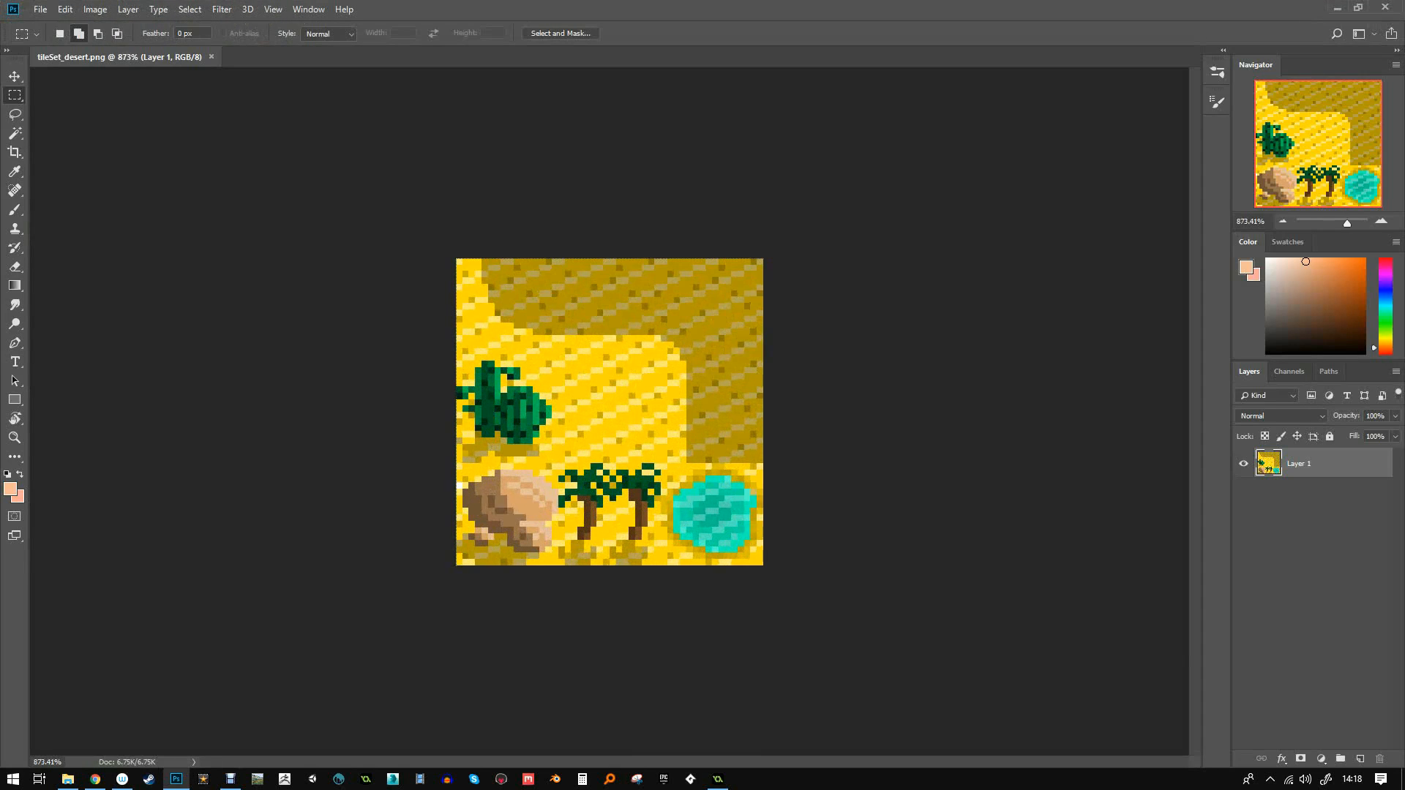
{"action": "left_click", "coordinate": [95, 10]}
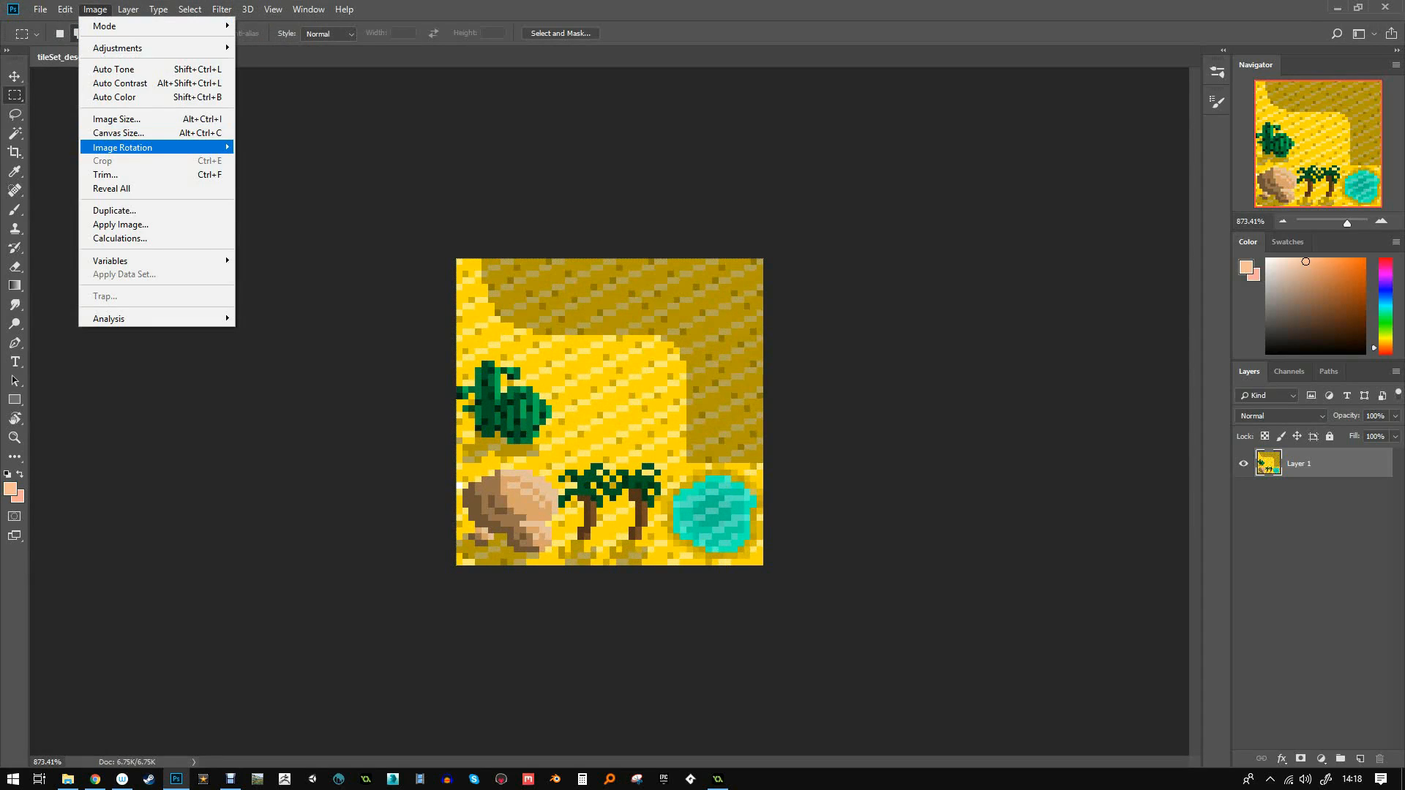
{"action": "left_click", "coordinate": [118, 132]}
{"action": "left_click", "coordinate": [669, 334]}
{"action": "left_click", "coordinate": [682, 252]}
{"action": "type", "text": "64"}
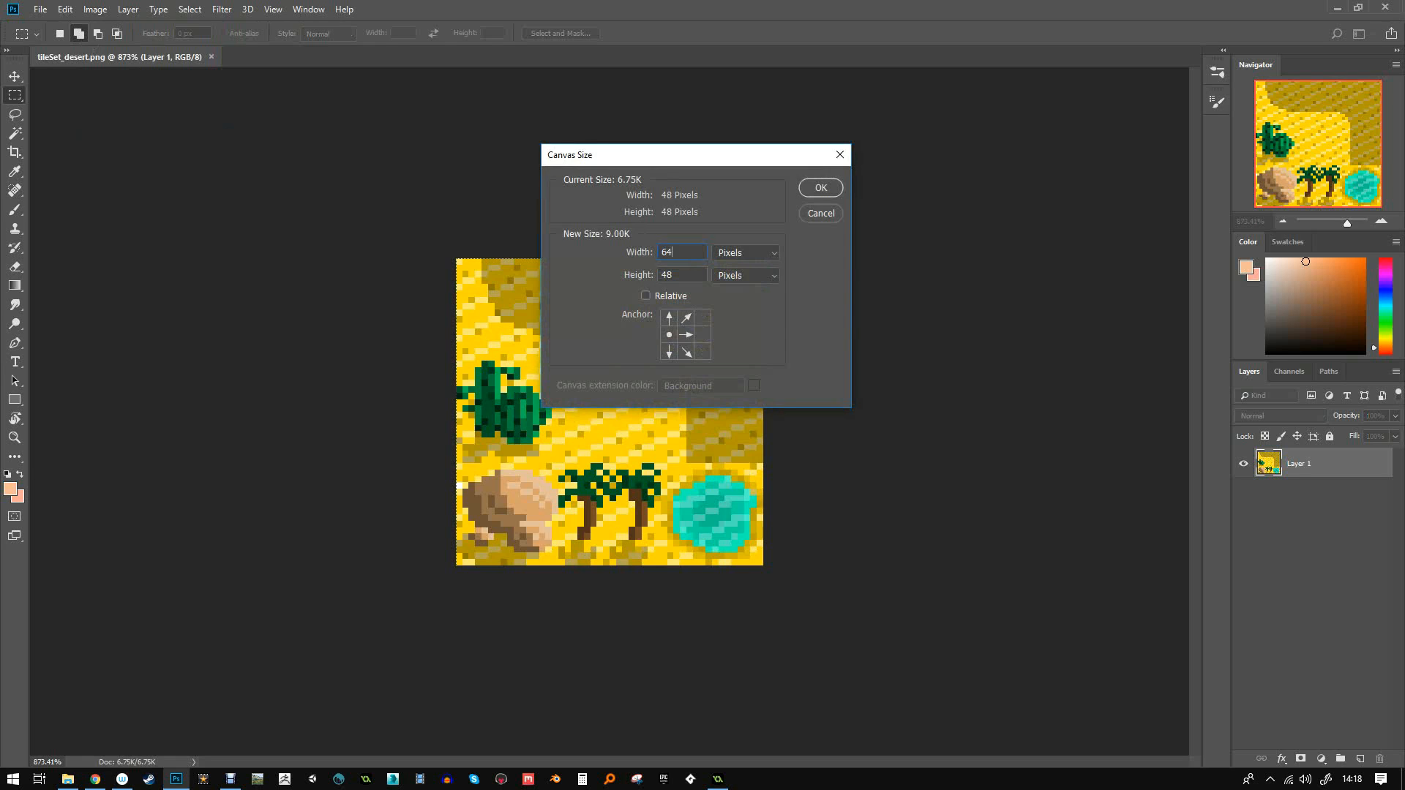
{"action": "key", "text": "Return"}
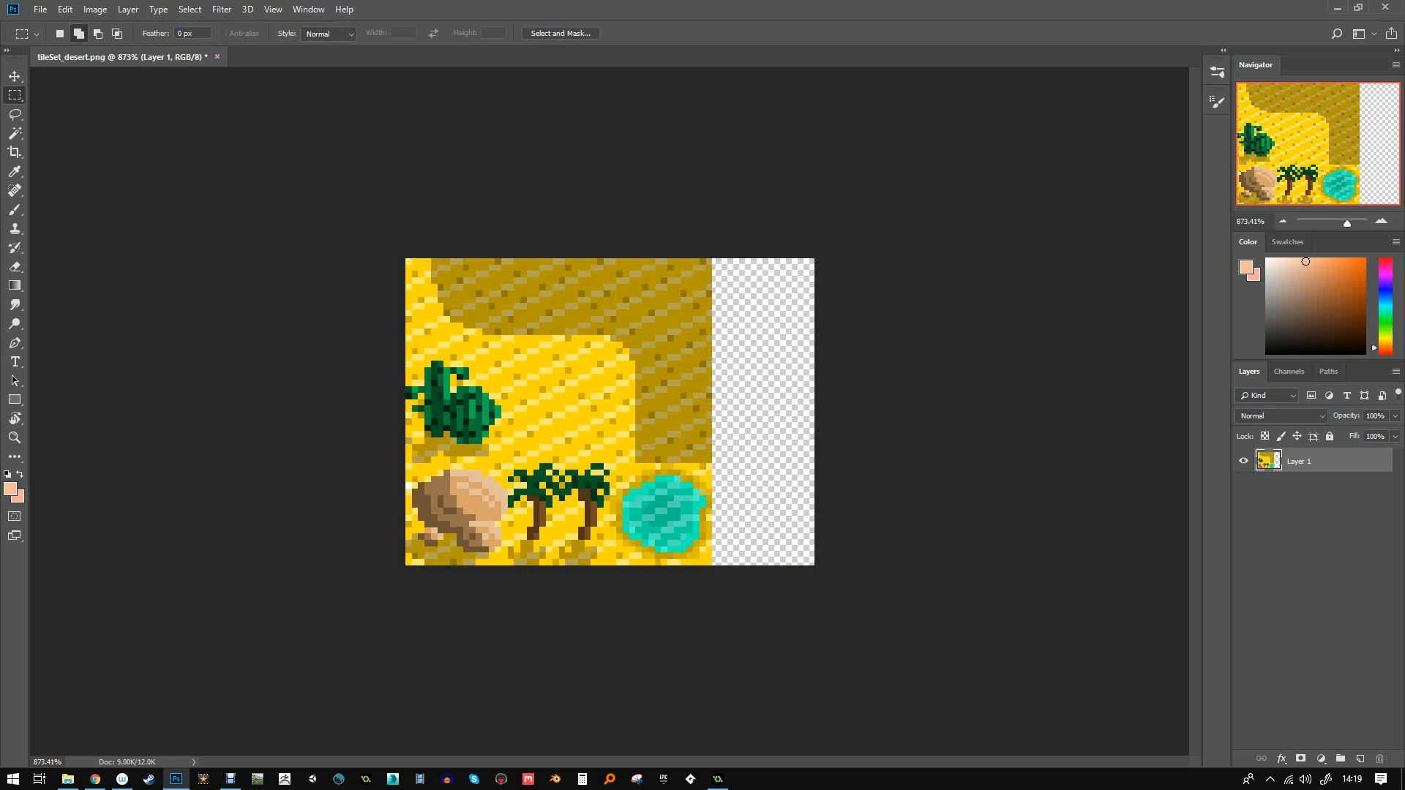
- Go to Edit > Preferences > Guides, Grid & Slices
{"action": "left_click", "coordinate": [65, 10]}
{"action": "mouse_move", "coordinate": [90, 593]}
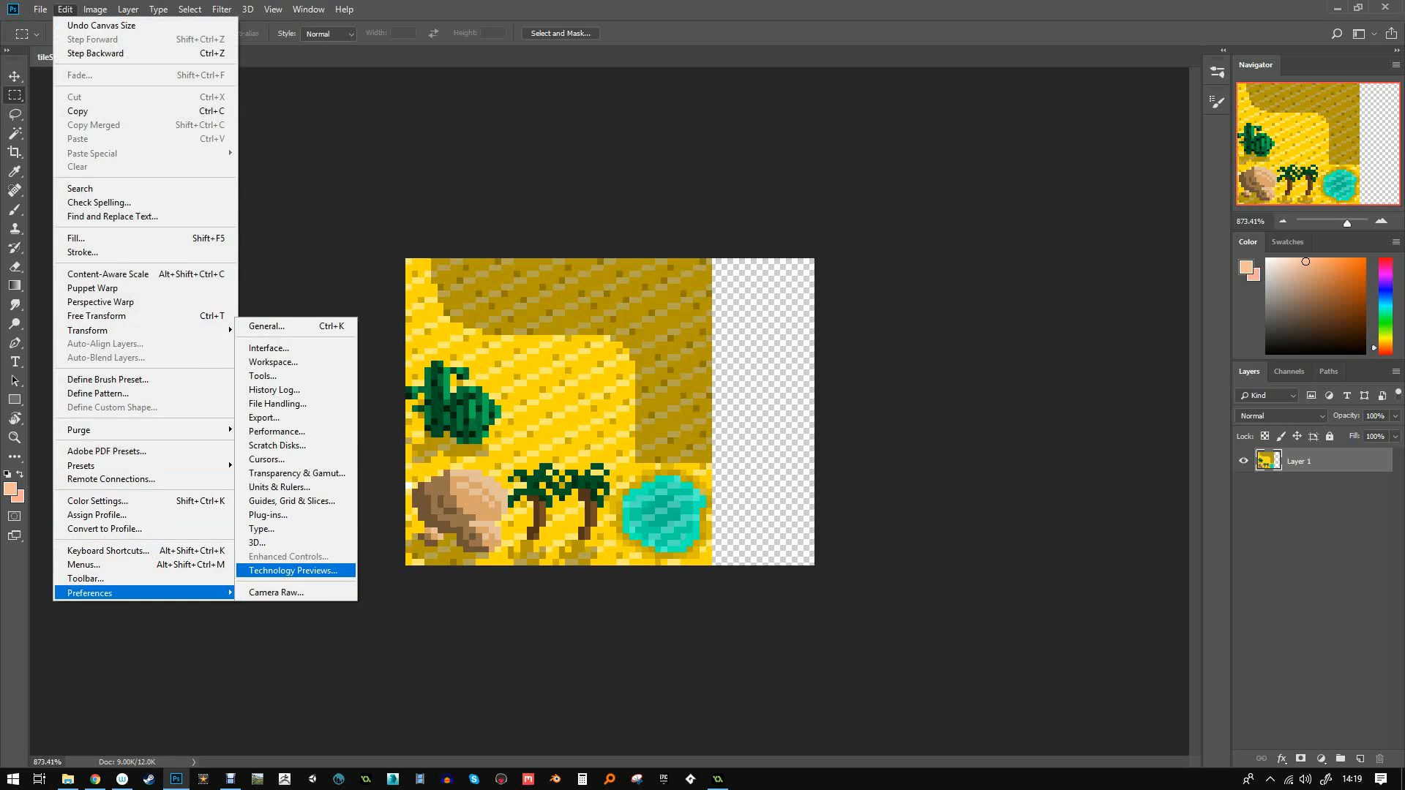
{"action": "left_click", "coordinate": [292, 500]}
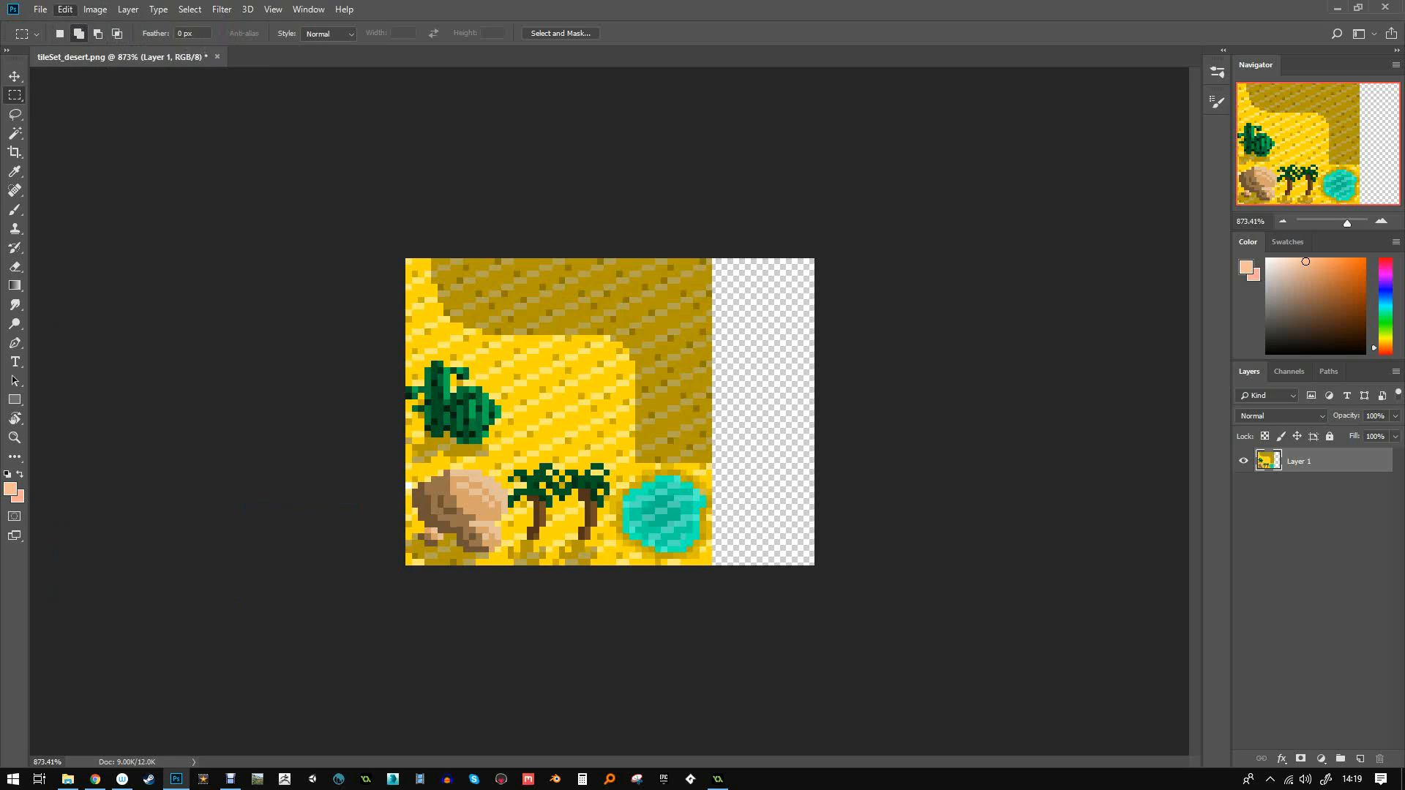
- Set a gridline every 16 pixels and show the grid over the tileset
{"action": "type", "text": "16"}
{"action": "key", "text": "Return"}
{"action": "key", "text": "ctrl+apostrophe"}
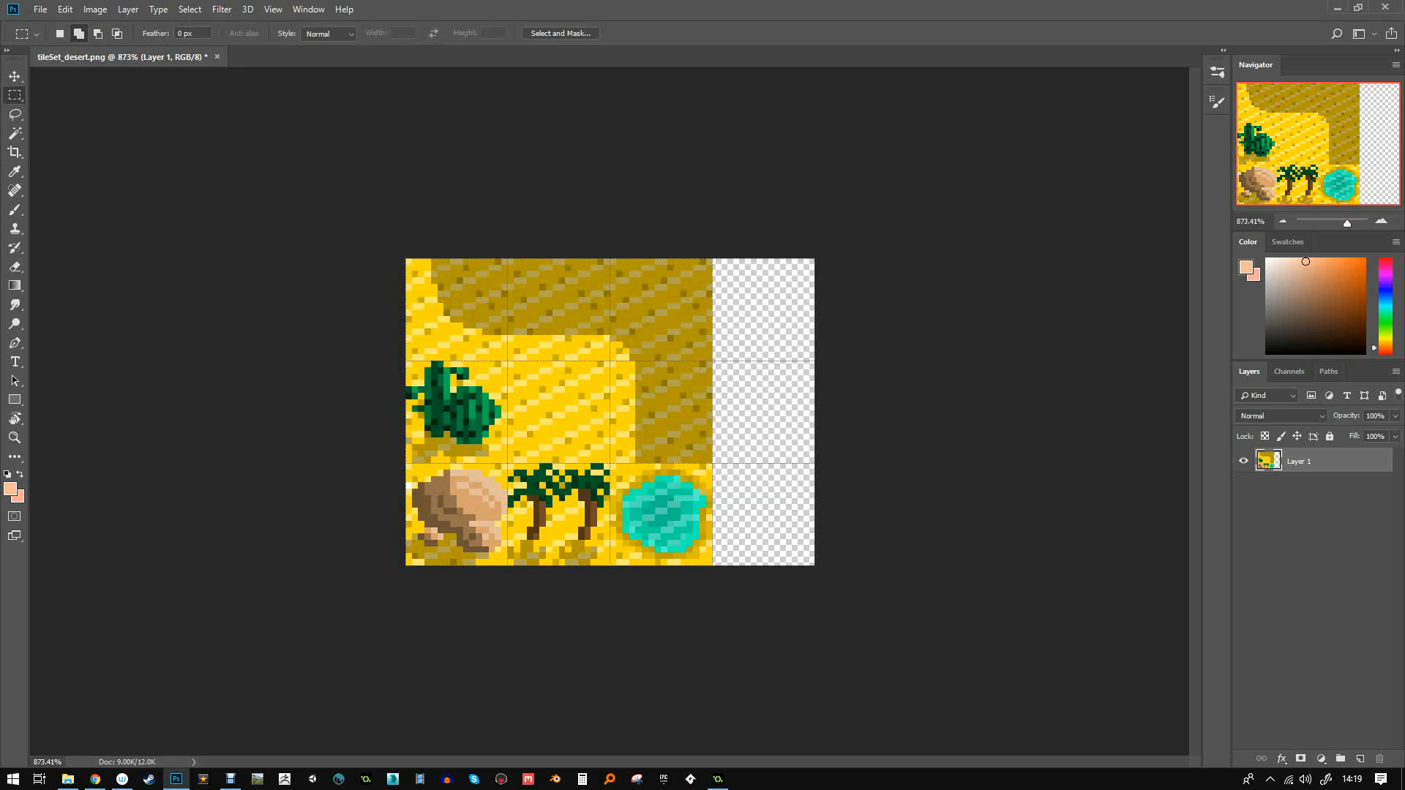
- Copy the middle sand tile into the empty top-right slot
{"action": "left_click_drag", "start_coordinate": [508, 361], "coordinate": [610, 463]}
{"action": "key", "text": "v"}
{"action": "left_click_drag", "start_coordinate": [607, 401], "coordinate": [812, 297], "text": "alt"}
{"action": "key", "text": "ctrl+d"}
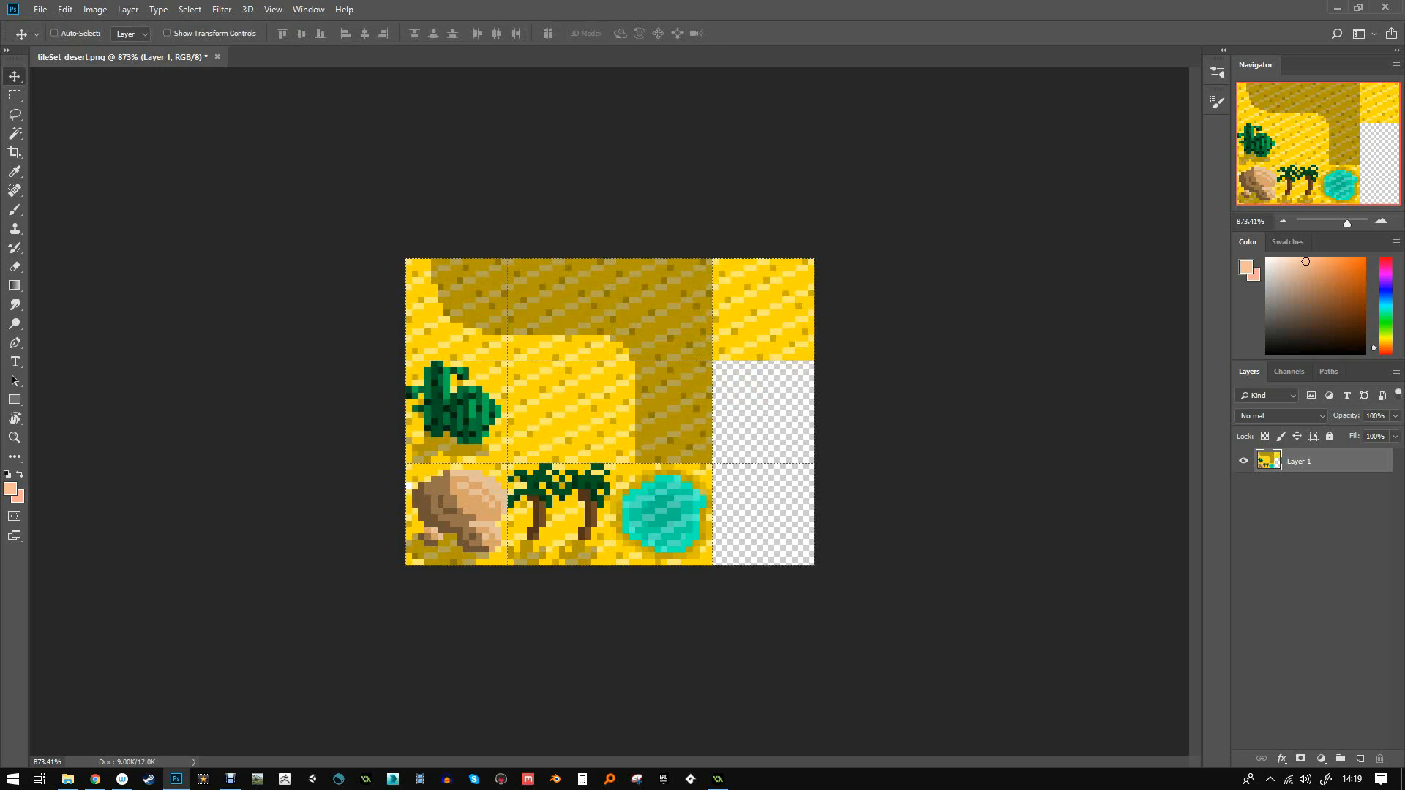
- With the Pencil at full opacity, paint a short row of dark sand pixels at the top-right tile's edge
{"action": "left_click", "coordinate": [14, 209]}
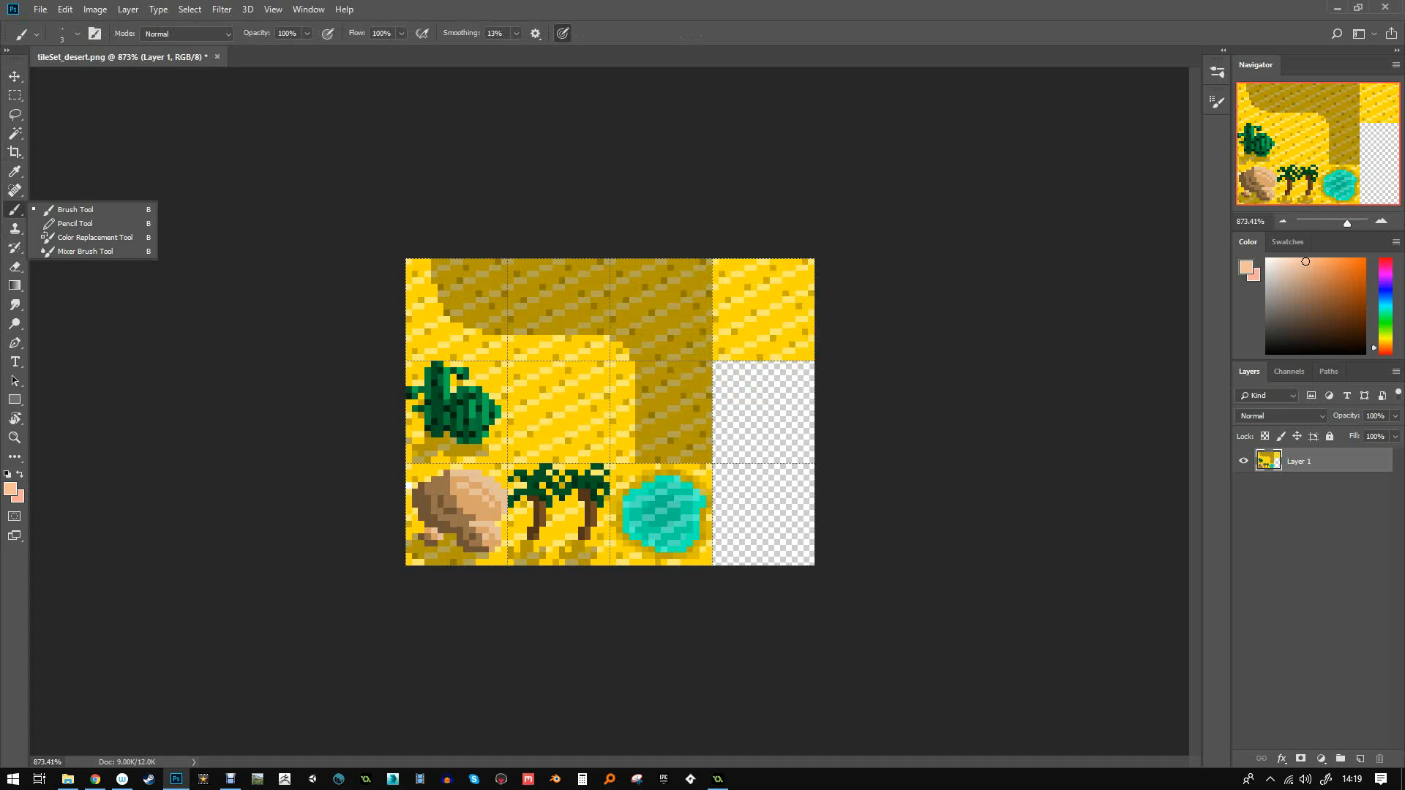
{"action": "left_click", "coordinate": [75, 223]}
{"action": "left_click", "coordinate": [577, 316], "text": "alt"}
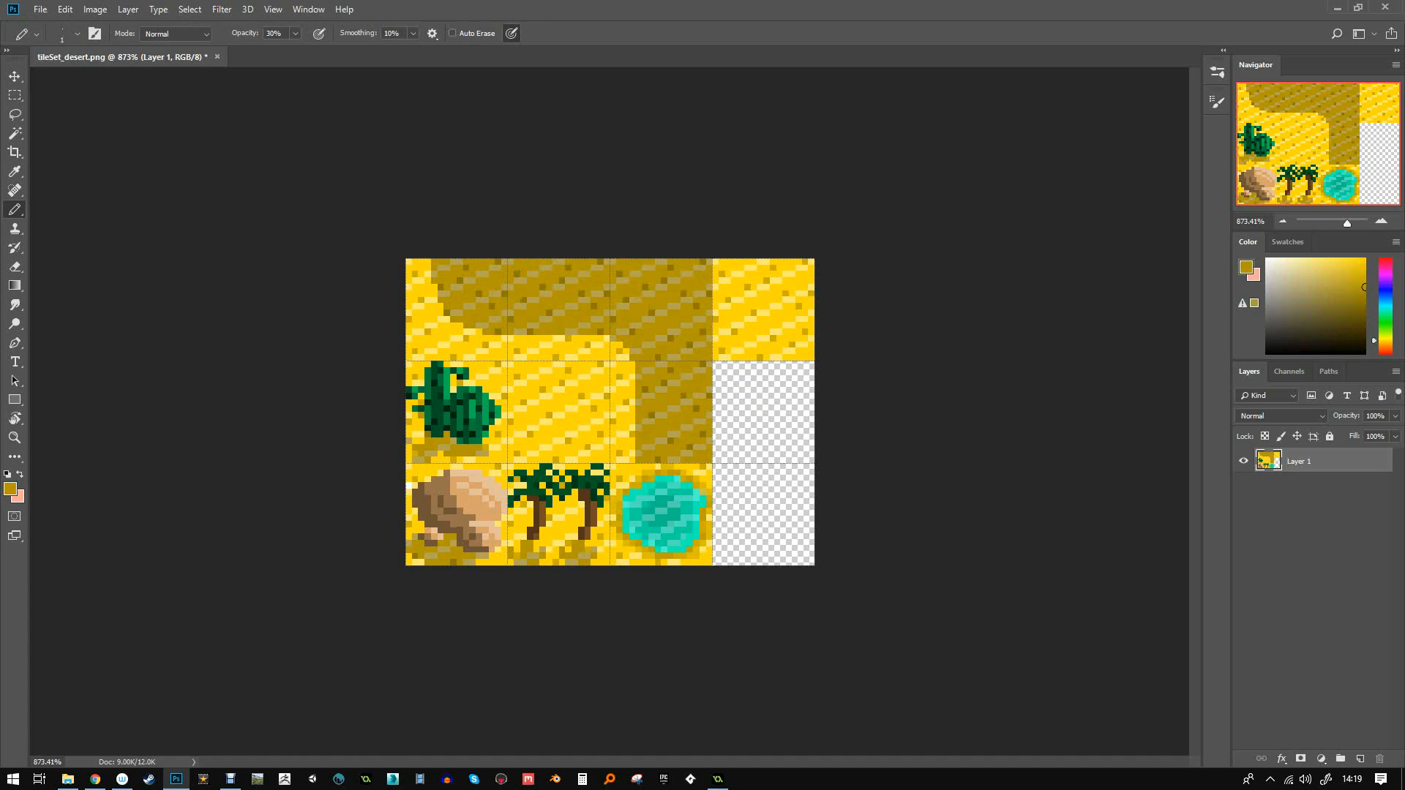
{"action": "scroll", "coordinate": [623, 276], "scroll_direction": "up", "scroll_amount": 2, "text": "alt"}
{"action": "scroll", "coordinate": [606, 412], "scroll_direction": "up", "scroll_amount": 1, "text": "alt"}
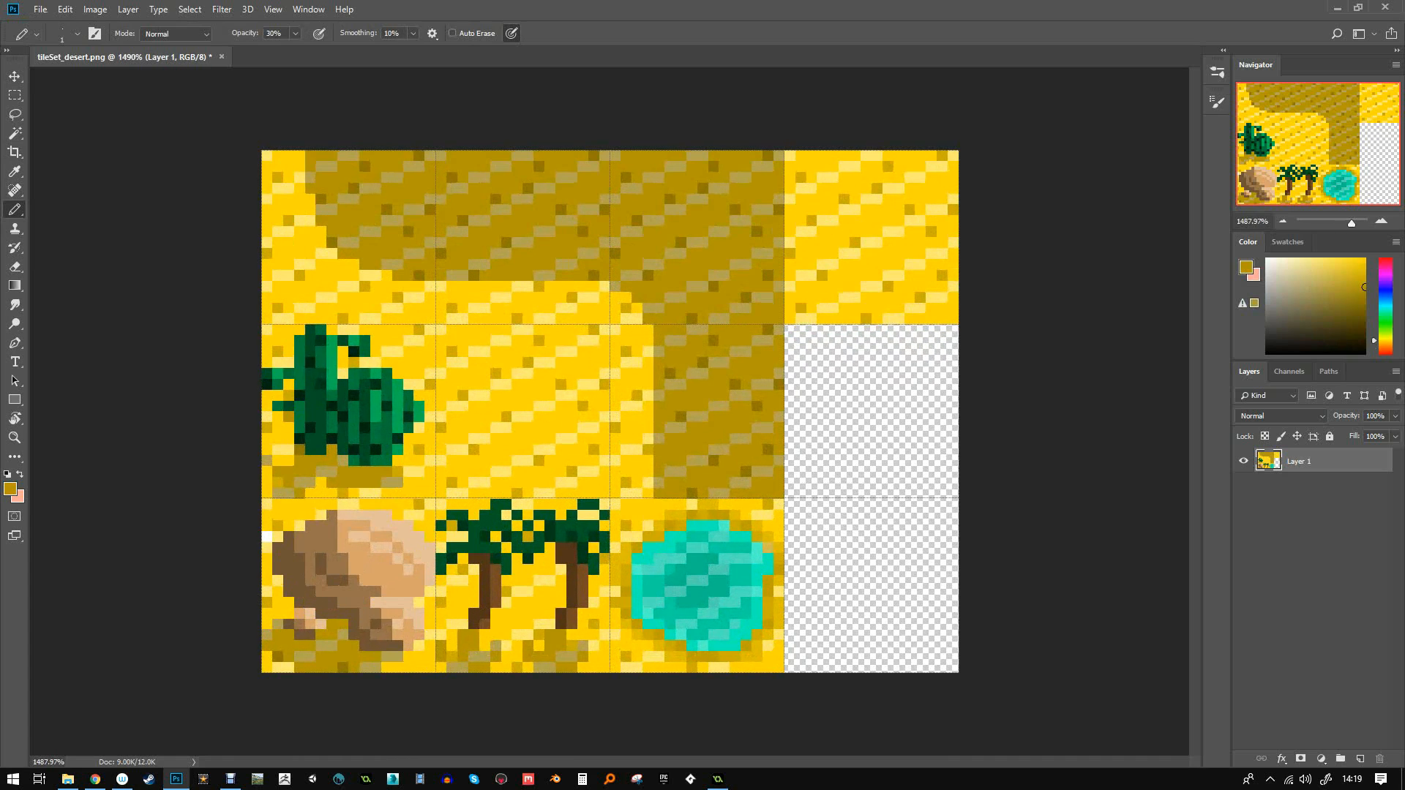
{"action": "left_click", "coordinate": [789, 264]}
{"action": "key", "text": "0"}
{"action": "mouse_move", "coordinate": [789, 264]}
{"action": "left_mouse_down"}
{"action": "mouse_move", "coordinate": [811, 264]}
{"action": "mouse_move", "coordinate": [789, 253]}
{"action": "left_mouse_up"}
- Dot darker olive pixels across the top-right tile
{"action": "left_click", "coordinate": [768, 242], "text": "alt"}
{"action": "left_click", "coordinate": [790, 253]}
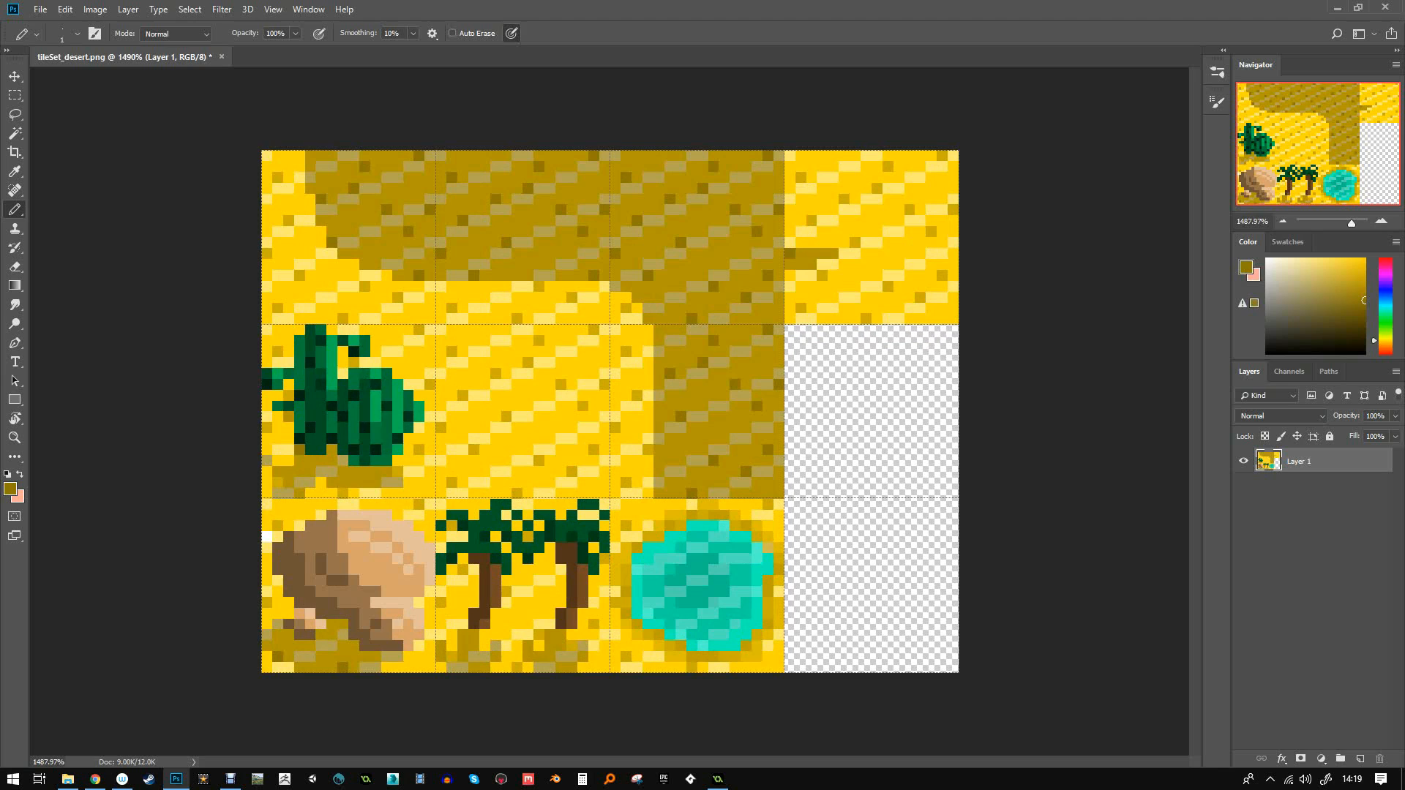
{"action": "left_click", "coordinate": [811, 220]}
{"action": "left_click", "coordinate": [854, 243]}
{"action": "left_click", "coordinate": [802, 178]}
{"action": "left_click", "coordinate": [844, 198]}
{"action": "left_click", "coordinate": [877, 188]}
{"action": "left_click", "coordinate": [888, 166]}
{"action": "left_click", "coordinate": [910, 209]}
- Draw a sand-brown vertical line and dots down the top-right tile, undoing the last pixel
{"action": "left_click", "coordinate": [828, 249], "text": "alt"}
{"action": "left_click_drag", "start_coordinate": [910, 155], "coordinate": [899, 221]}
{"action": "left_click", "coordinate": [866, 253]}
{"action": "left_click", "coordinate": [877, 253]}
{"action": "key", "text": "ctrl+z"}
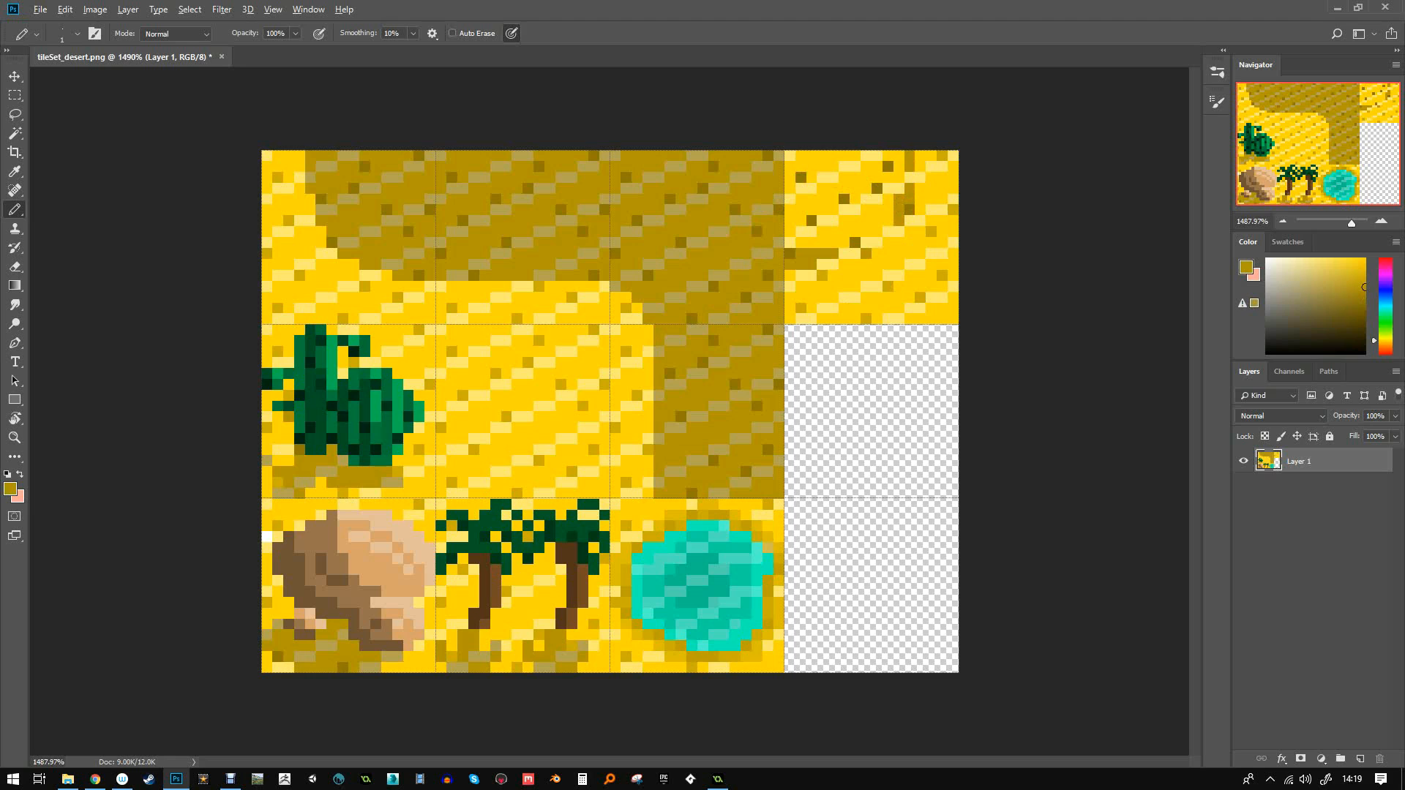
- Paint pale, less saturated gold pixels along the tile's diagonal
{"action": "left_click", "coordinate": [1320, 287]}
{"action": "left_click_drag", "start_coordinate": [823, 264], "coordinate": [834, 264]}
{"action": "left_click", "coordinate": [850, 254]}
{"action": "left_click", "coordinate": [871, 242]}
{"action": "left_click", "coordinate": [894, 230]}
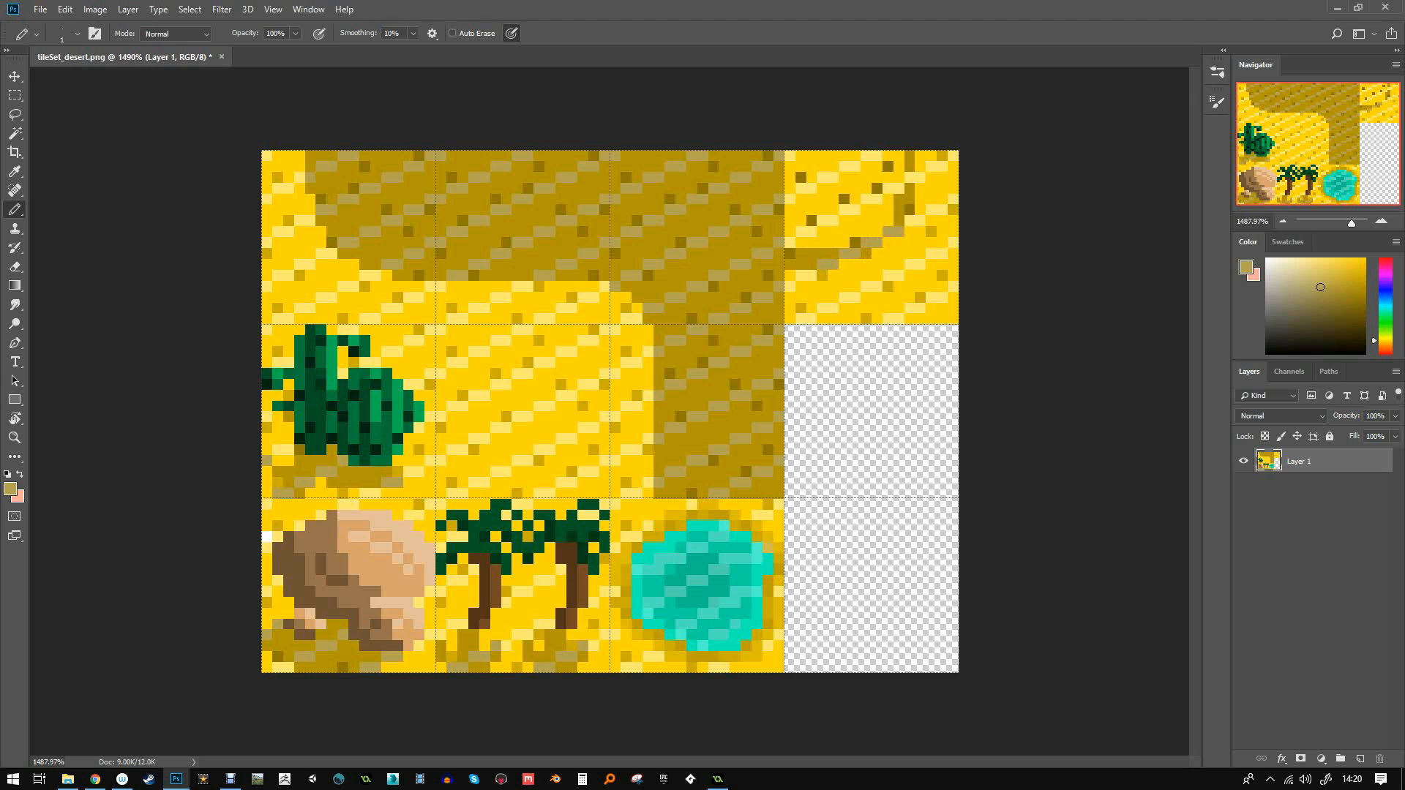
- Bucket-fill the diagonal band and the sand above it darker gold, with anti-aliasing off
{"action": "left_click", "coordinate": [1364, 287]}
{"action": "left_click", "coordinate": [14, 286]}
{"action": "left_click", "coordinate": [74, 300]}
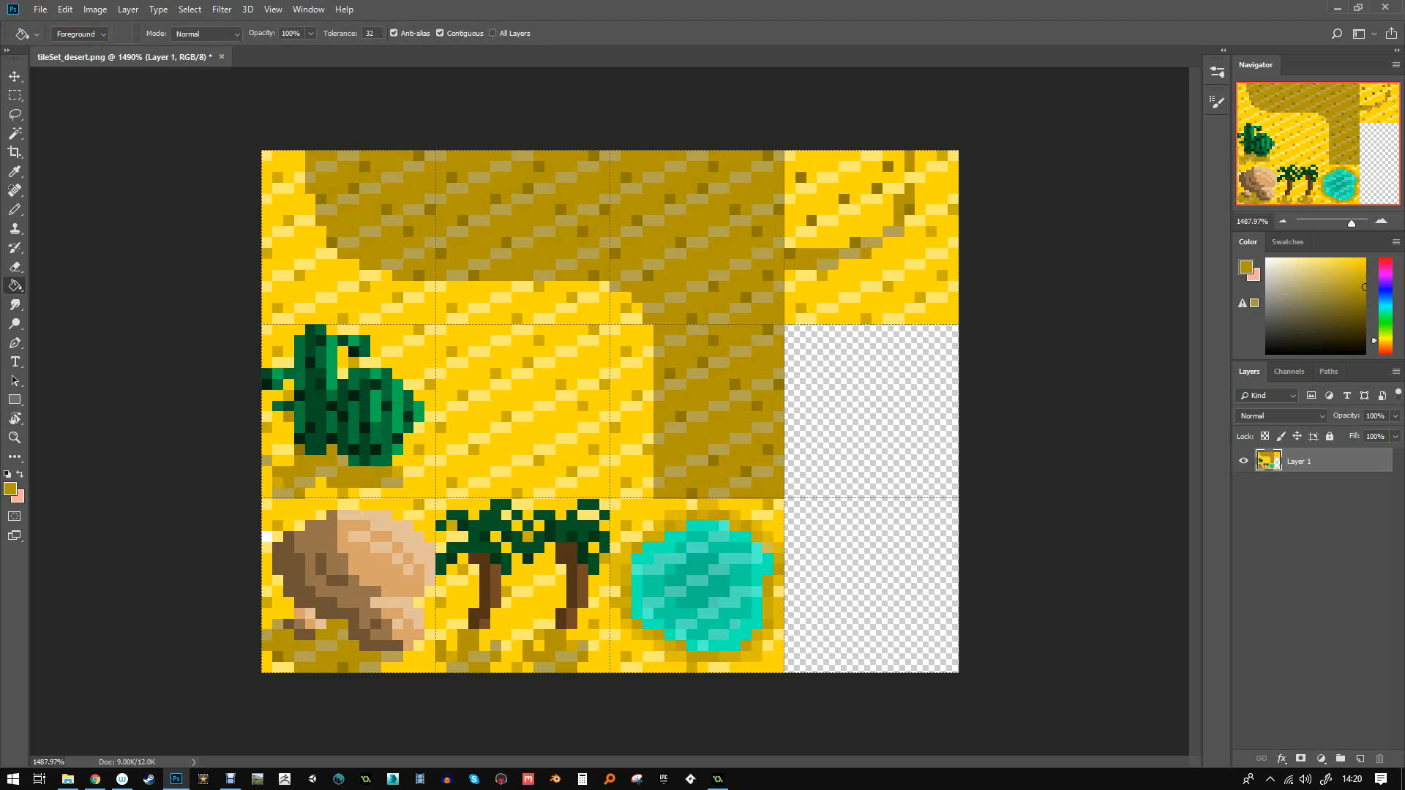
{"action": "left_click", "coordinate": [849, 223]}
{"action": "key", "text": "ctrl+z"}
{"action": "left_click", "coordinate": [394, 33]}
{"action": "left_click", "coordinate": [842, 220]}
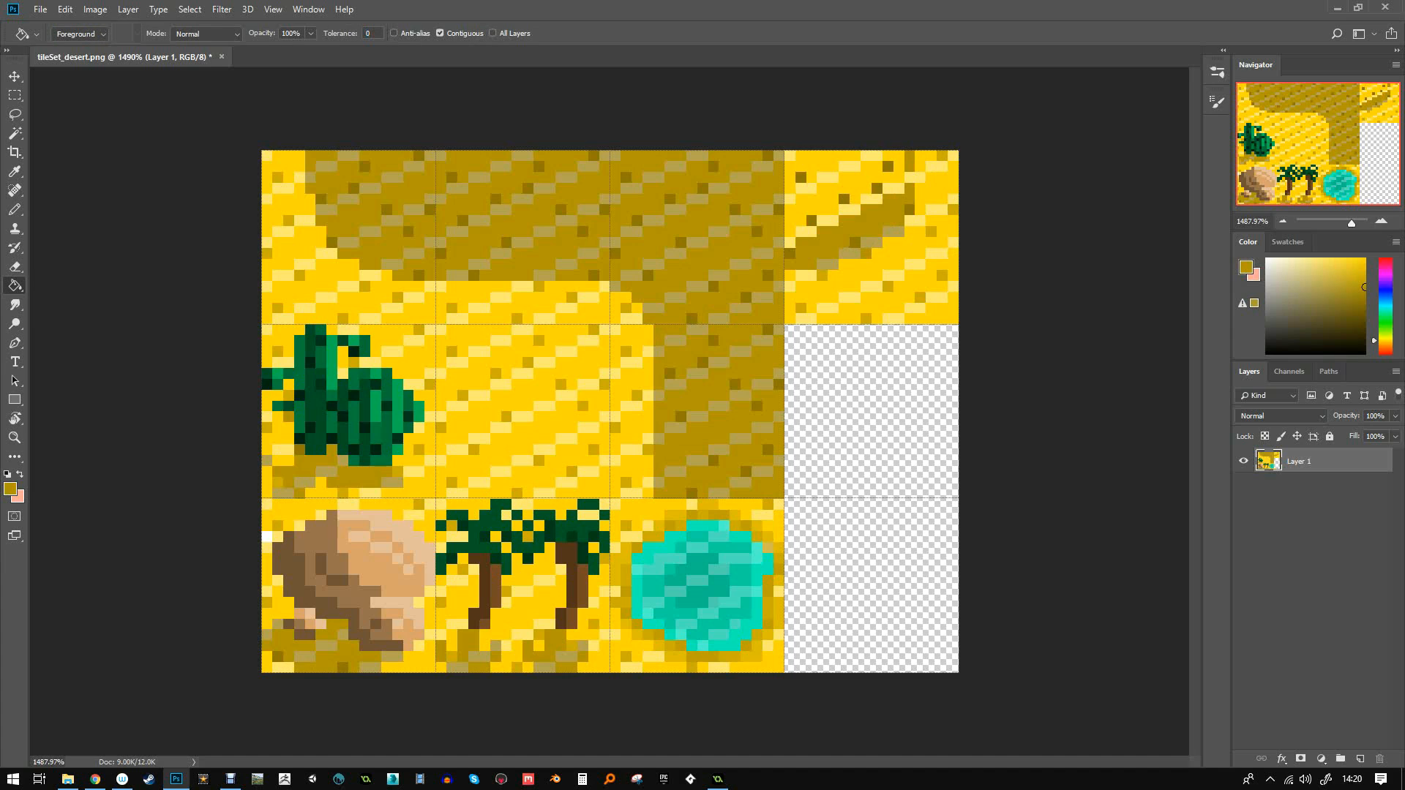
{"action": "left_click", "coordinate": [841, 190]}
{"action": "left_click", "coordinate": [812, 168]}
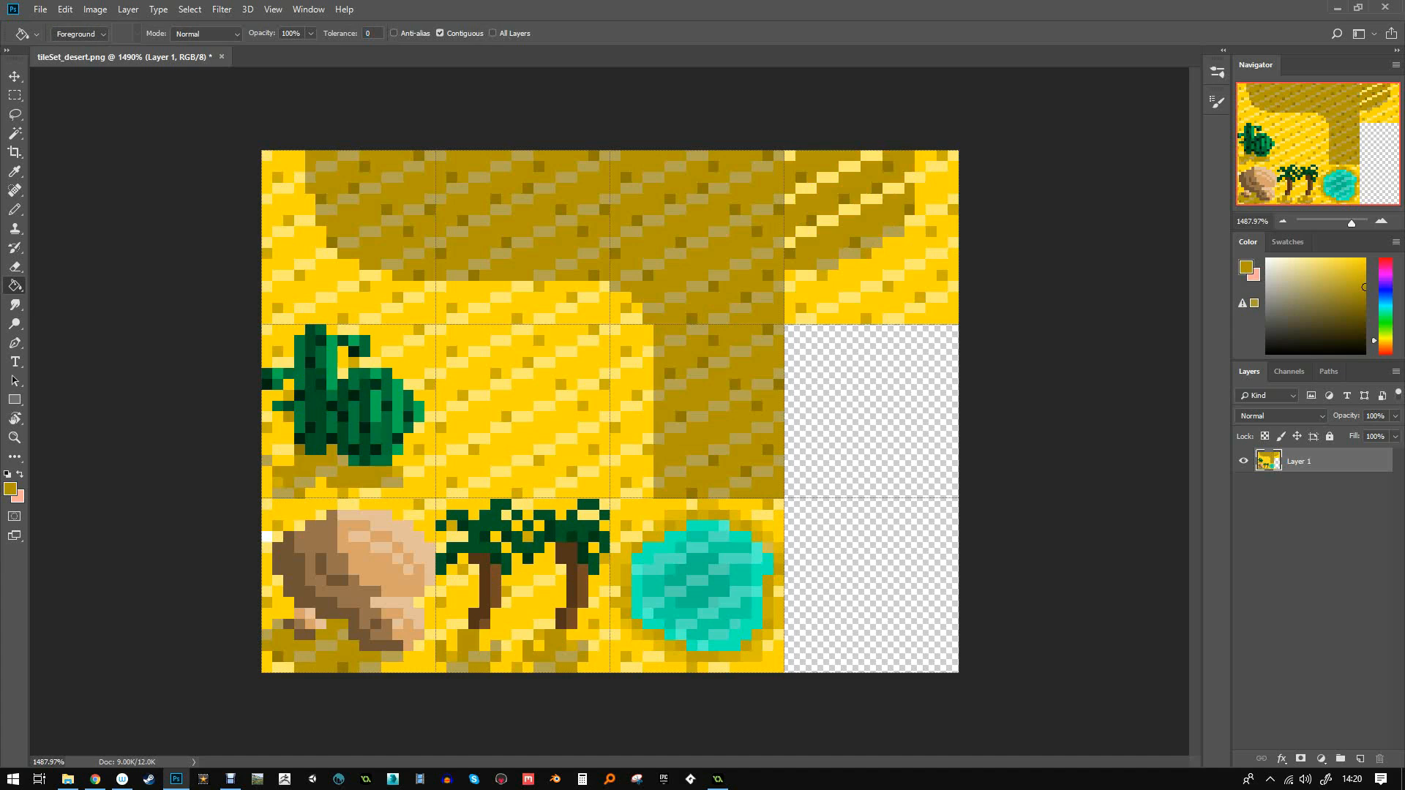
- Fill single pixels along the diagonal with a duller, lighter gold
{"action": "left_click", "coordinate": [1320, 286]}
{"action": "left_click", "coordinate": [850, 209]}
{"action": "left_click", "coordinate": [871, 198]}
{"action": "left_click", "coordinate": [893, 188]}
{"action": "left_click", "coordinate": [915, 178]}
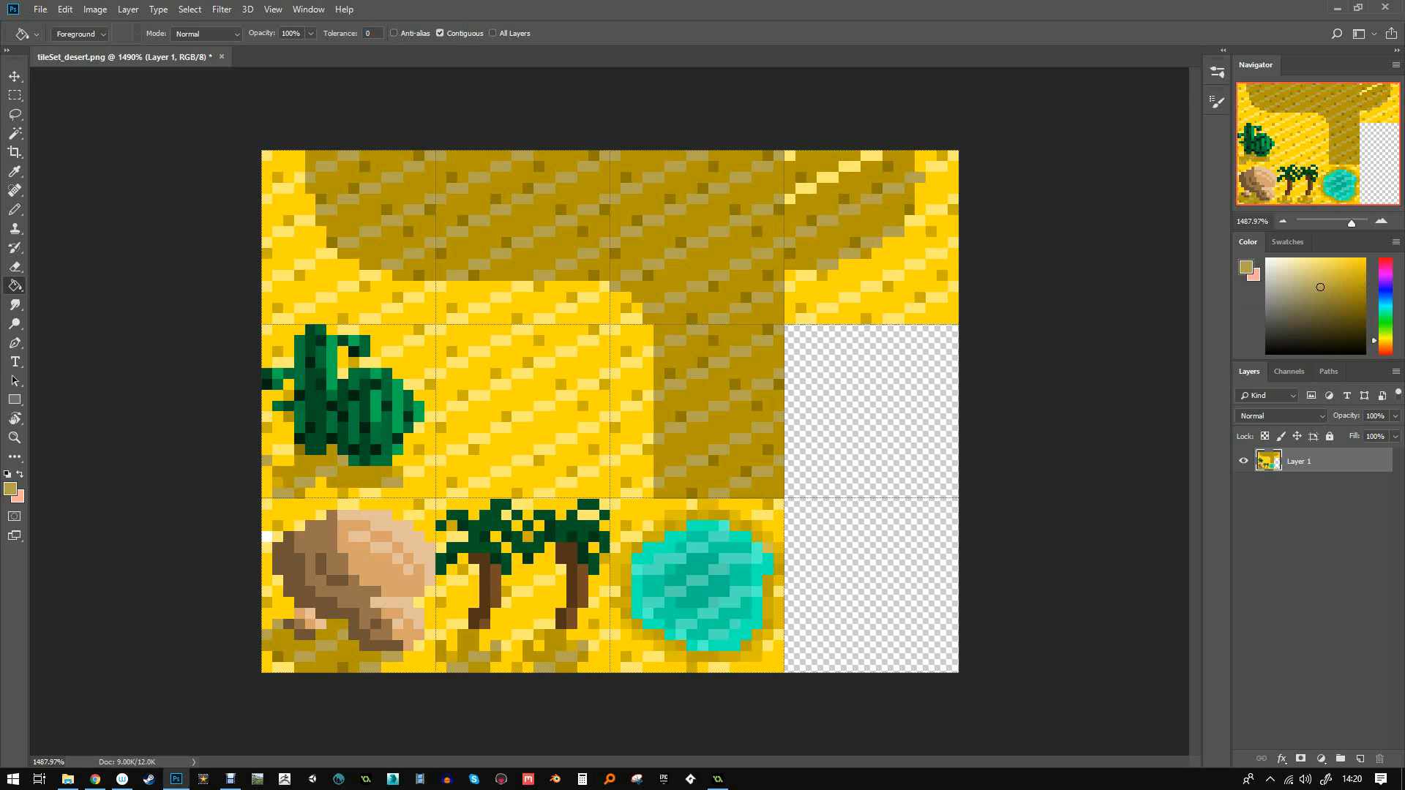
- Darken the upper-diagonal pixels and lighten one pixel near the top right with light sand yellow
{"action": "left_click", "coordinate": [790, 198]}
{"action": "left_click", "coordinate": [806, 189]}
{"action": "left_click", "coordinate": [828, 177]}
{"action": "left_click", "coordinate": [849, 167]}
{"action": "left_click", "coordinate": [872, 156]}
{"action": "key", "text": "b"}
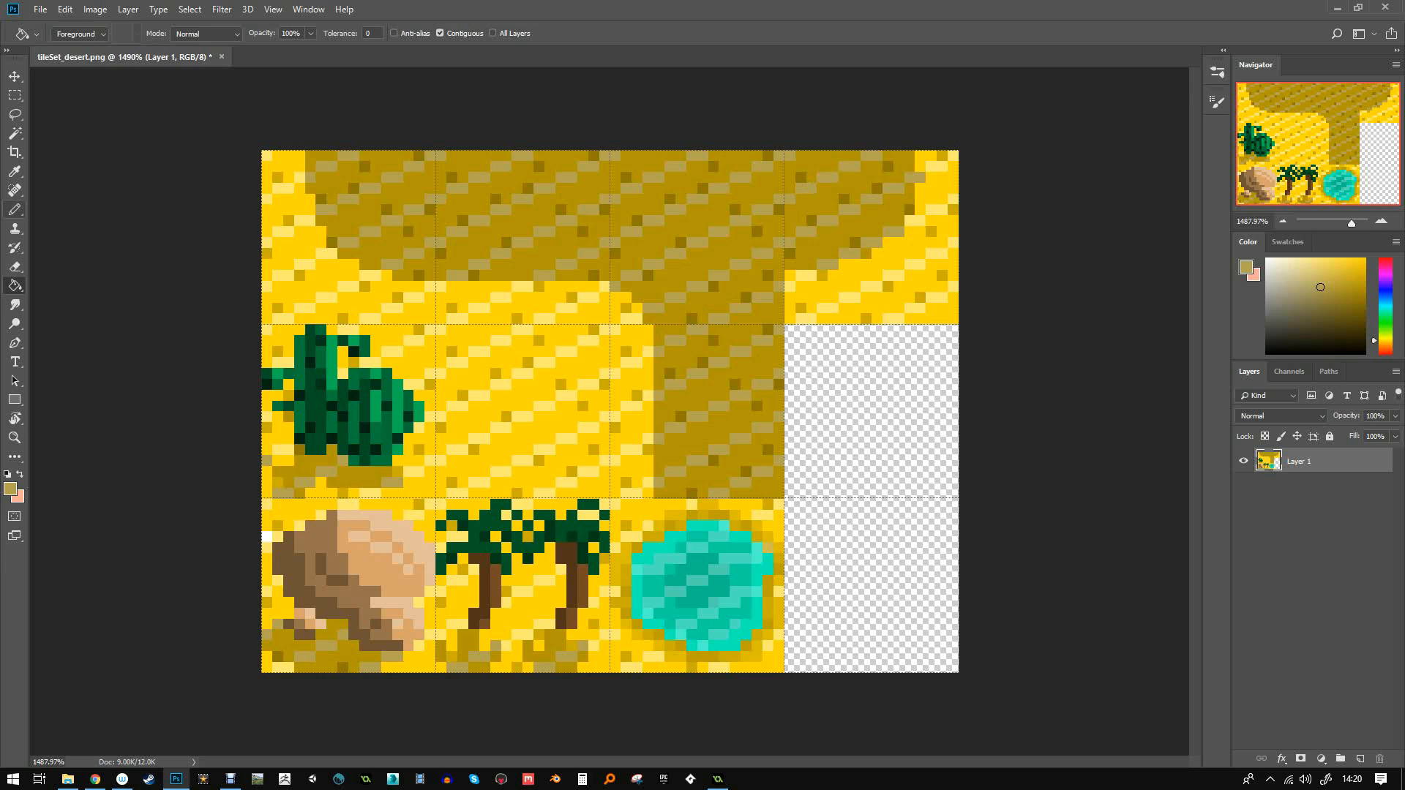
{"action": "left_click", "coordinate": [931, 167], "text": "alt"}
{"action": "left_click", "coordinate": [920, 178]}
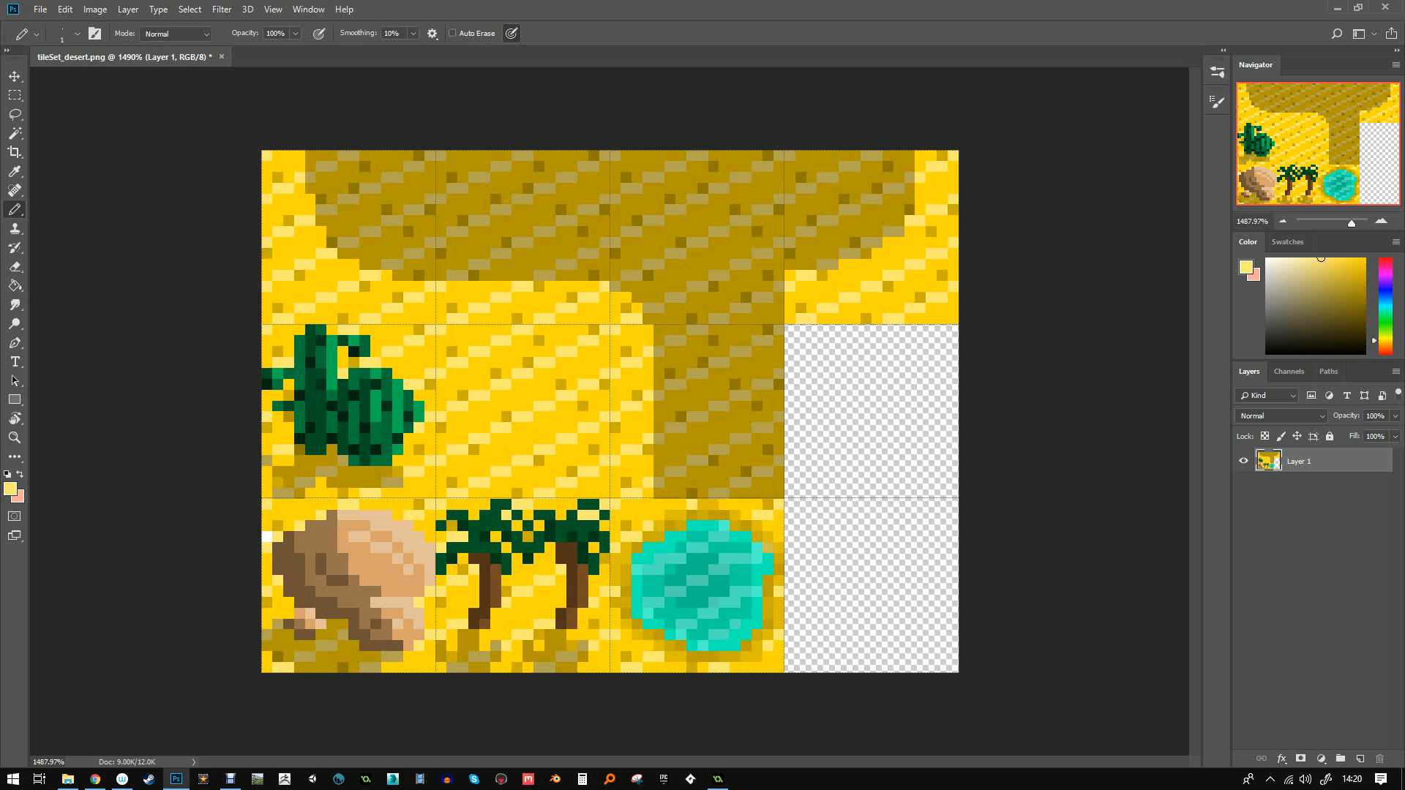
- Copy the middle sand tile into the empty right-middle slot and deselect
{"action": "key", "text": "m"}
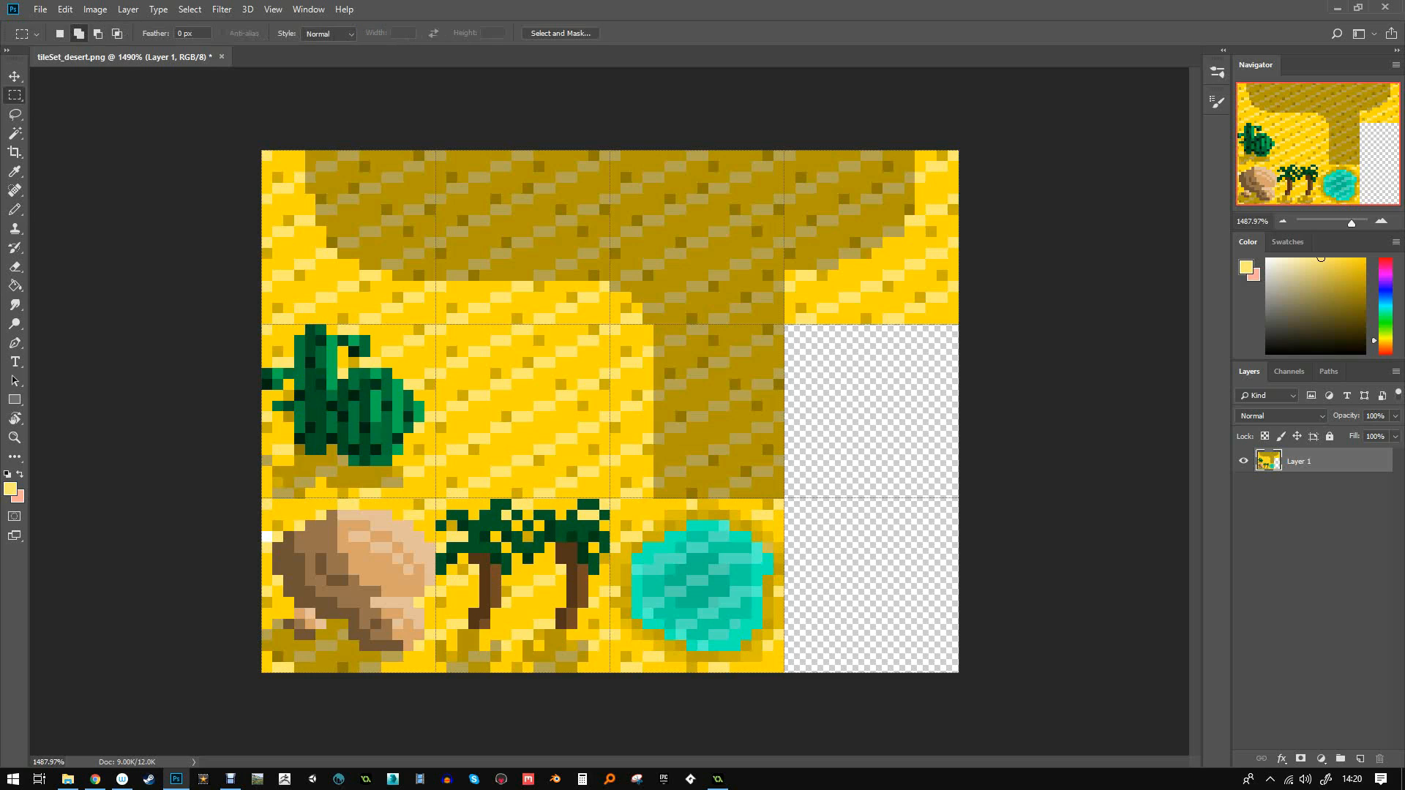
{"action": "left_click_drag", "start_coordinate": [436, 324], "coordinate": [610, 501]}
{"action": "key", "text": "v"}
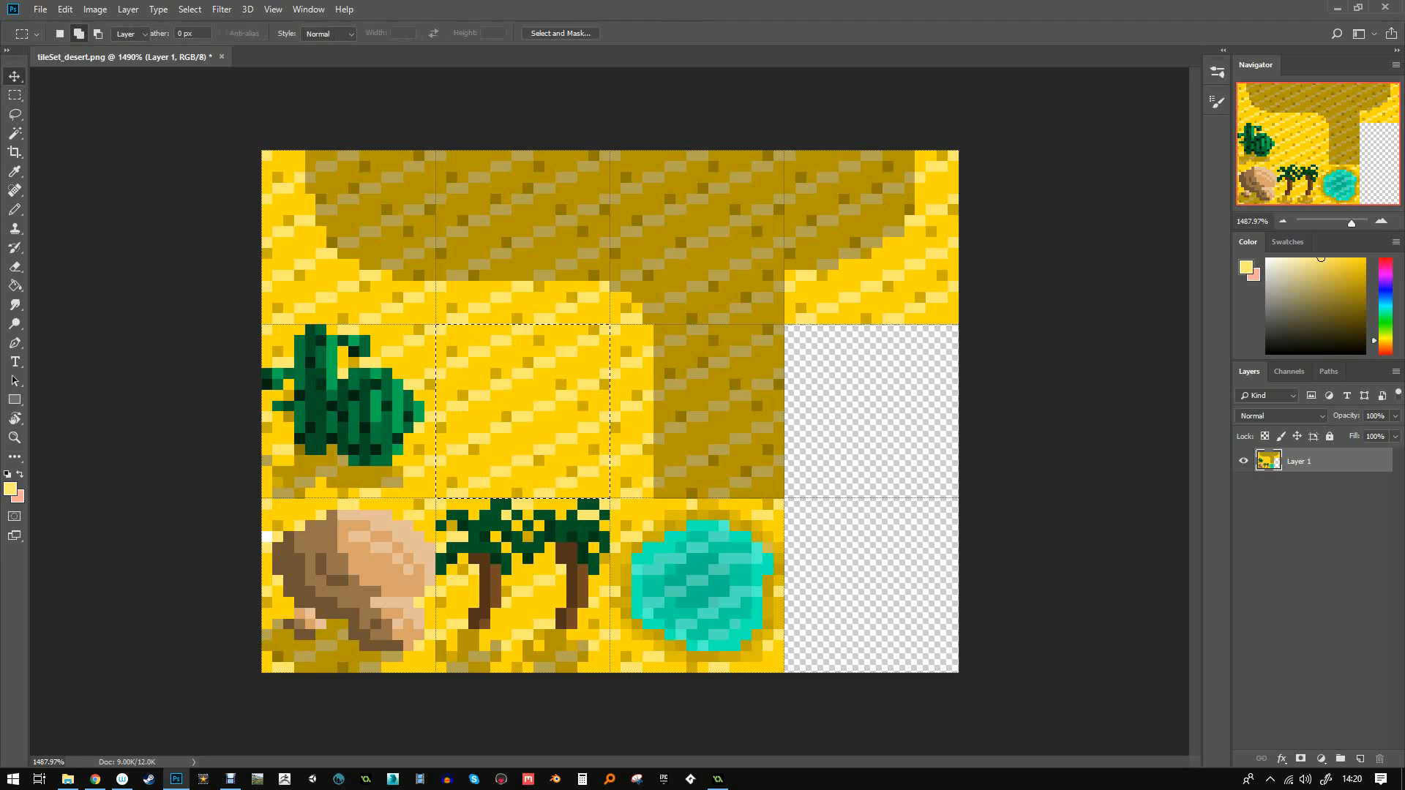
{"action": "left_click_drag", "start_coordinate": [583, 402], "coordinate": [933, 402], "text": "alt"}
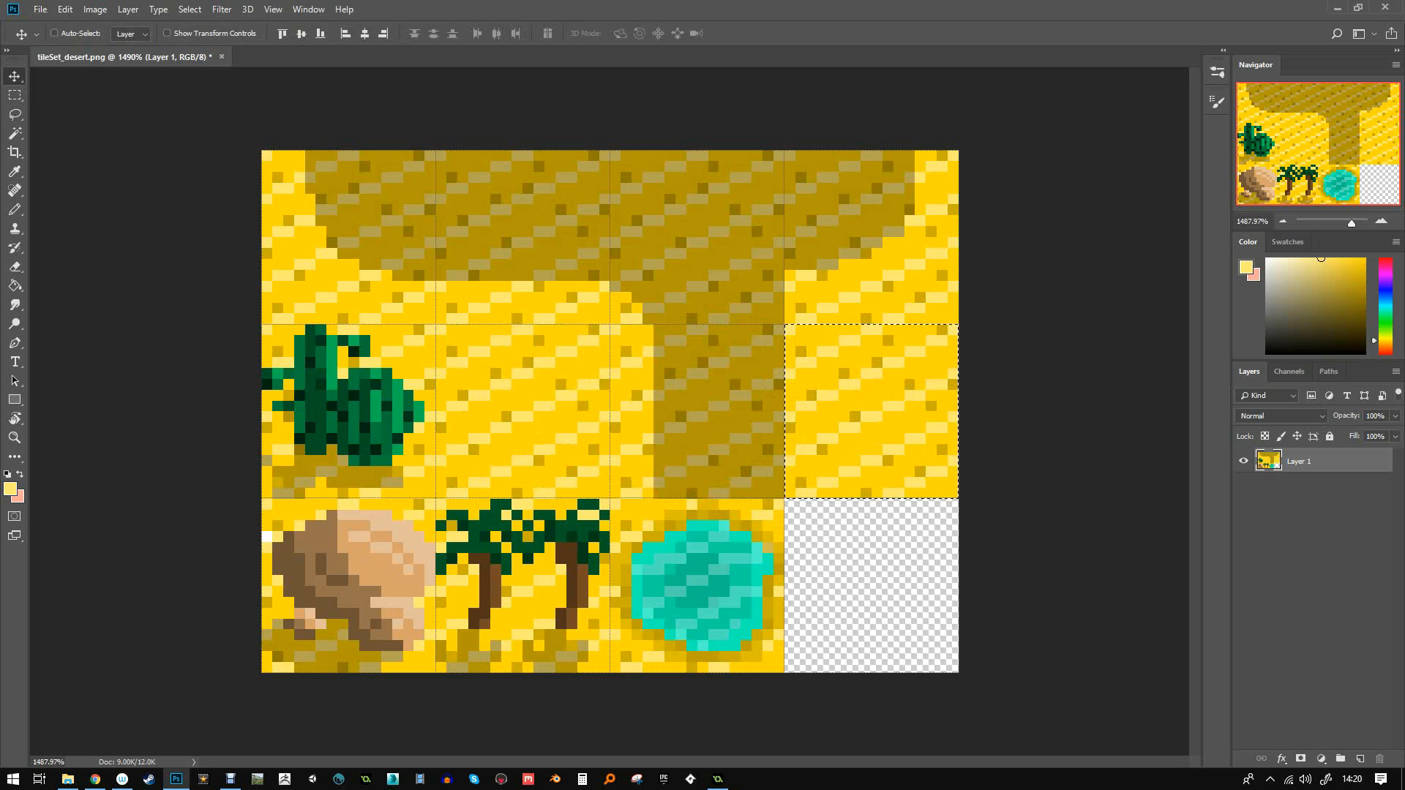
{"action": "key", "text": "b"}
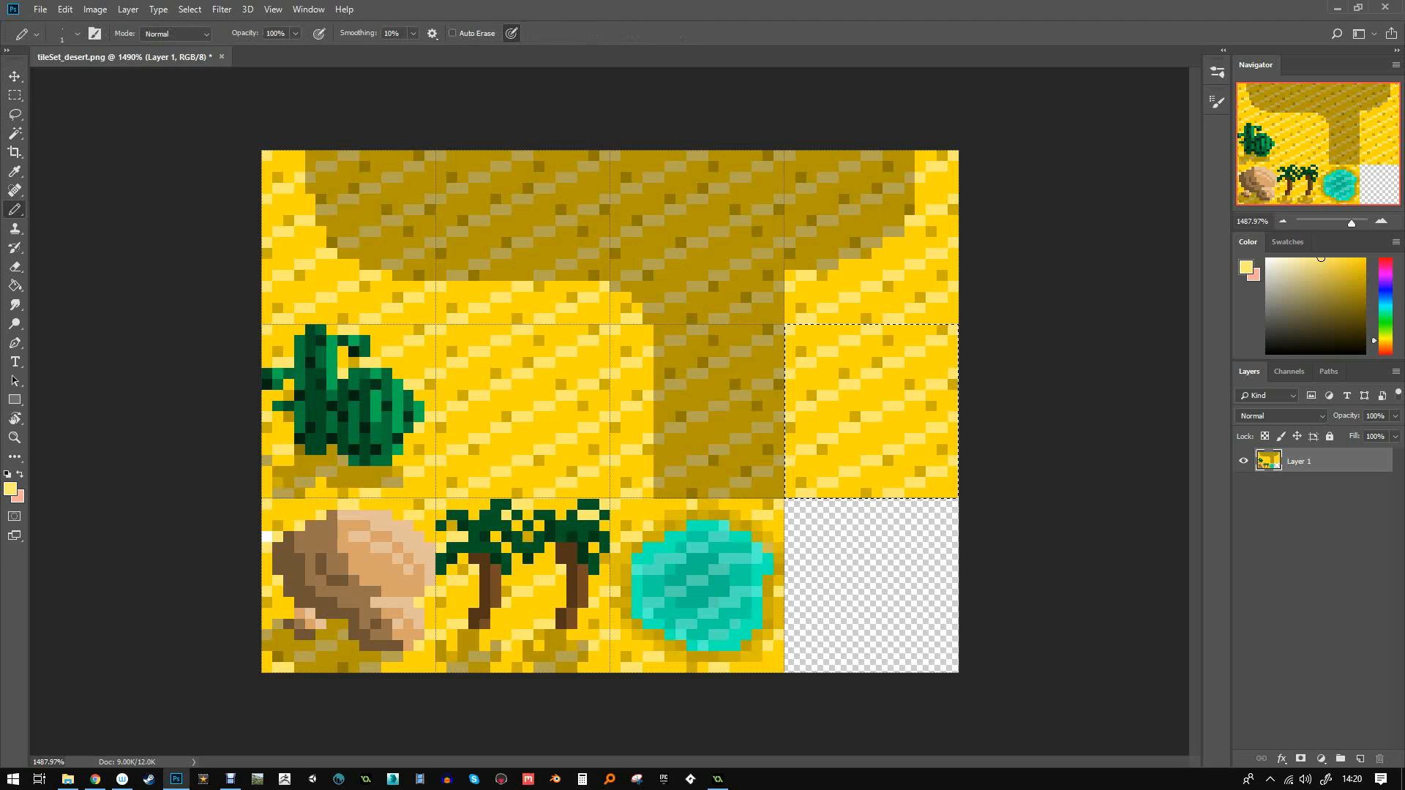
{"action": "key", "text": "ctrl+d"}
- Paint a dark olive vertical line and scattered dark olive pixels on the copied tile
{"action": "left_click", "coordinate": [1365, 287]}
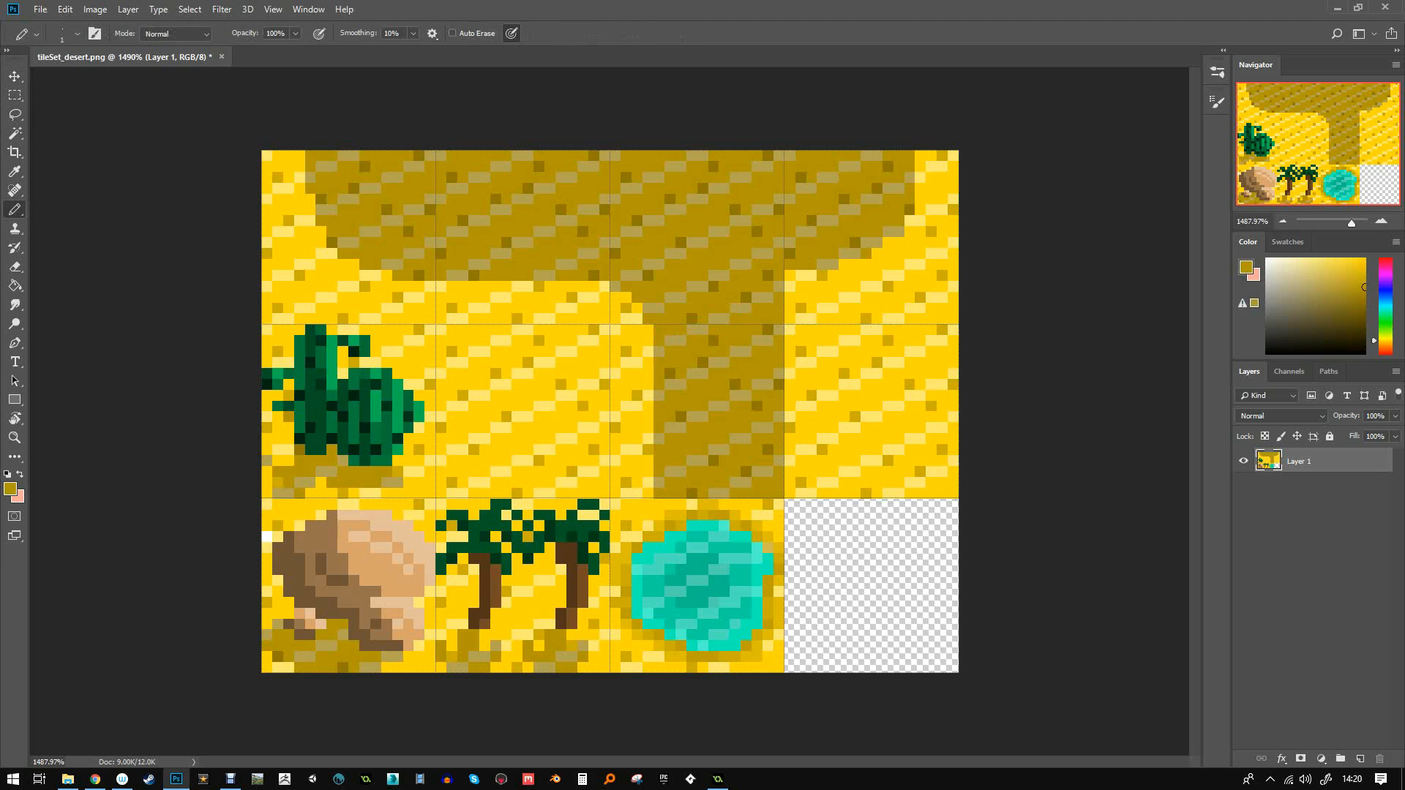
{"action": "left_click_drag", "start_coordinate": [909, 329], "coordinate": [910, 495]}
{"action": "left_click", "coordinate": [719, 454], "text": "alt"}
{"action": "left_click", "coordinate": [910, 384]}
{"action": "left_click", "coordinate": [887, 340]}
{"action": "left_click", "coordinate": [877, 363]}
{"action": "left_click", "coordinate": [844, 374]}
{"action": "left_click", "coordinate": [801, 395]}
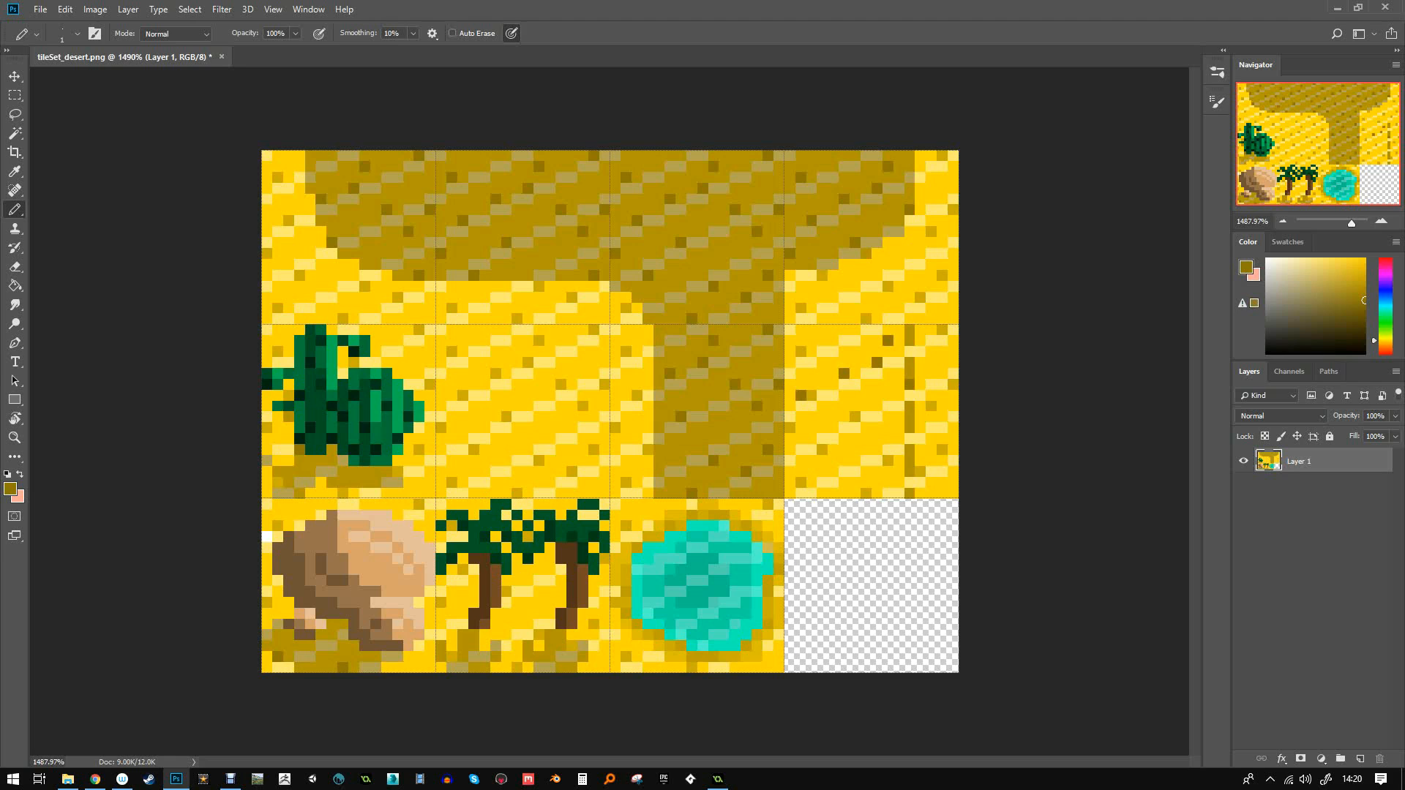
- Move a misplaced dark pixel right and add more dark olive pixels, undoing a stray dot
{"action": "key", "text": "ctrl+z"}
{"action": "left_click", "coordinate": [811, 395]}
{"action": "left_click", "coordinate": [801, 351]}
{"action": "left_click", "coordinate": [790, 428]}
{"action": "left_click", "coordinate": [855, 417]}
{"action": "left_click", "coordinate": [865, 505]}
{"action": "key", "text": "ctrl+z"}
{"action": "left_click", "coordinate": [800, 482]}
- Bucket-fill the diagonal bands dark olive, undoing the fill that spilled into the top tile
{"action": "left_click", "coordinate": [737, 439], "text": "alt"}
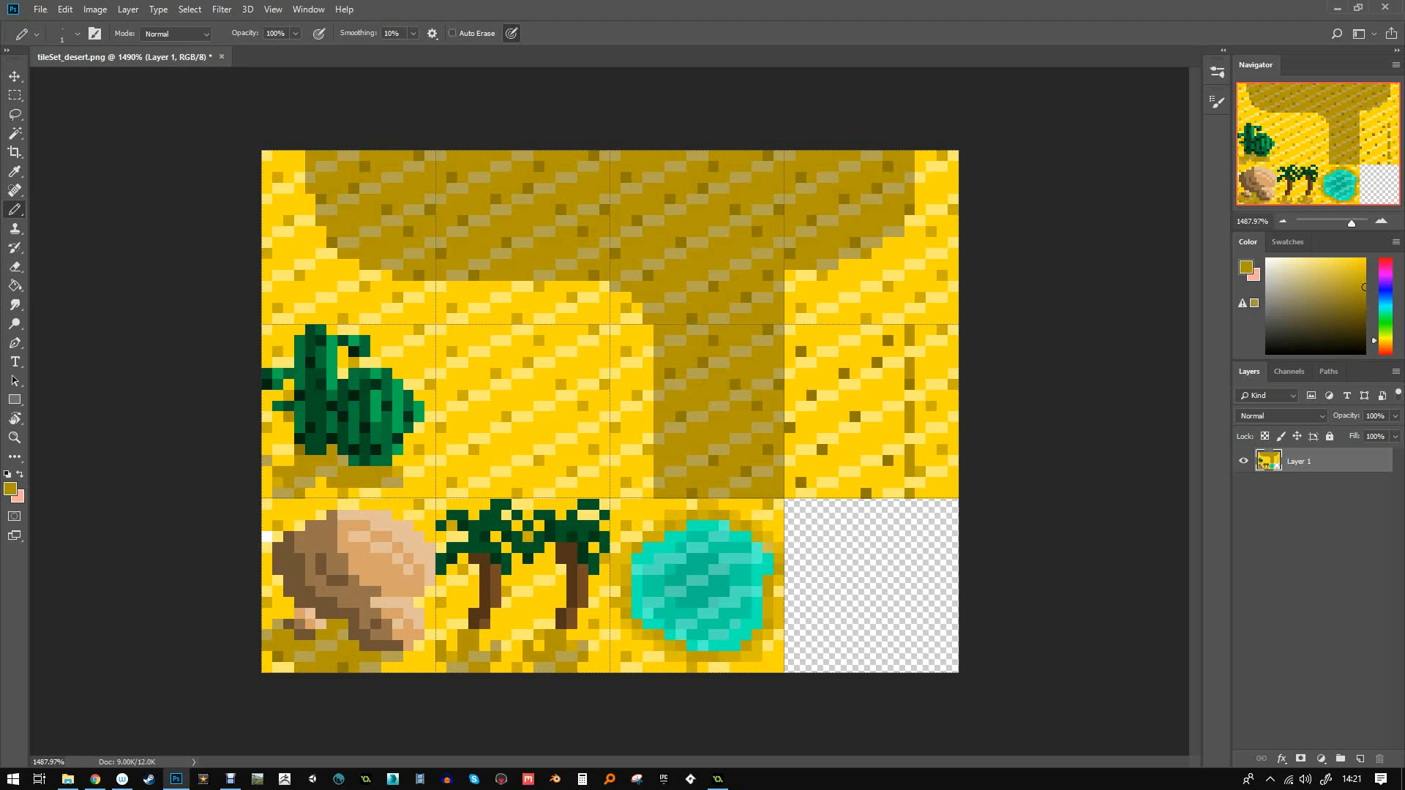
{"action": "key", "text": "g"}
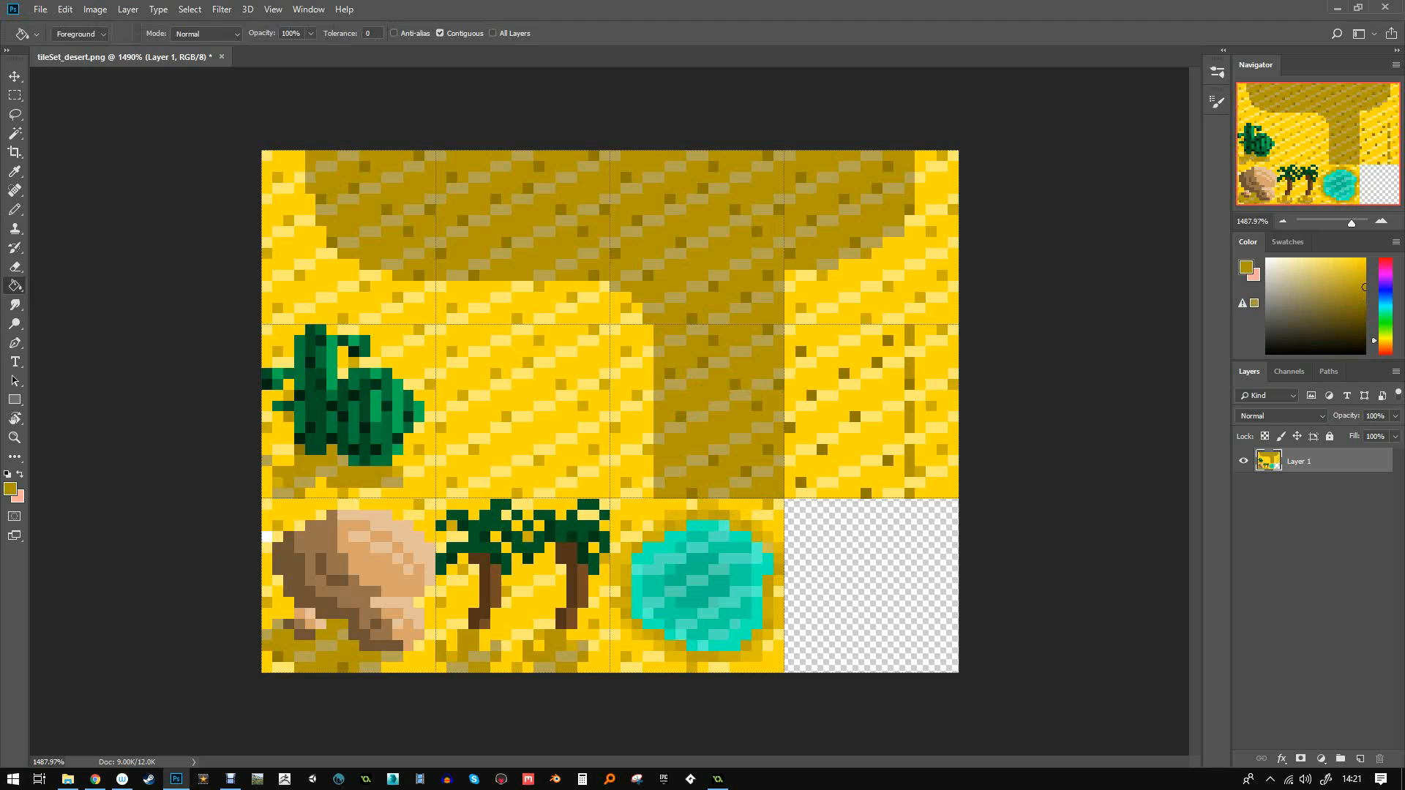
{"action": "left_click", "coordinate": [844, 412]}
{"action": "left_click", "coordinate": [843, 455]}
{"action": "left_click", "coordinate": [861, 477]}
{"action": "left_click", "coordinate": [843, 367]}
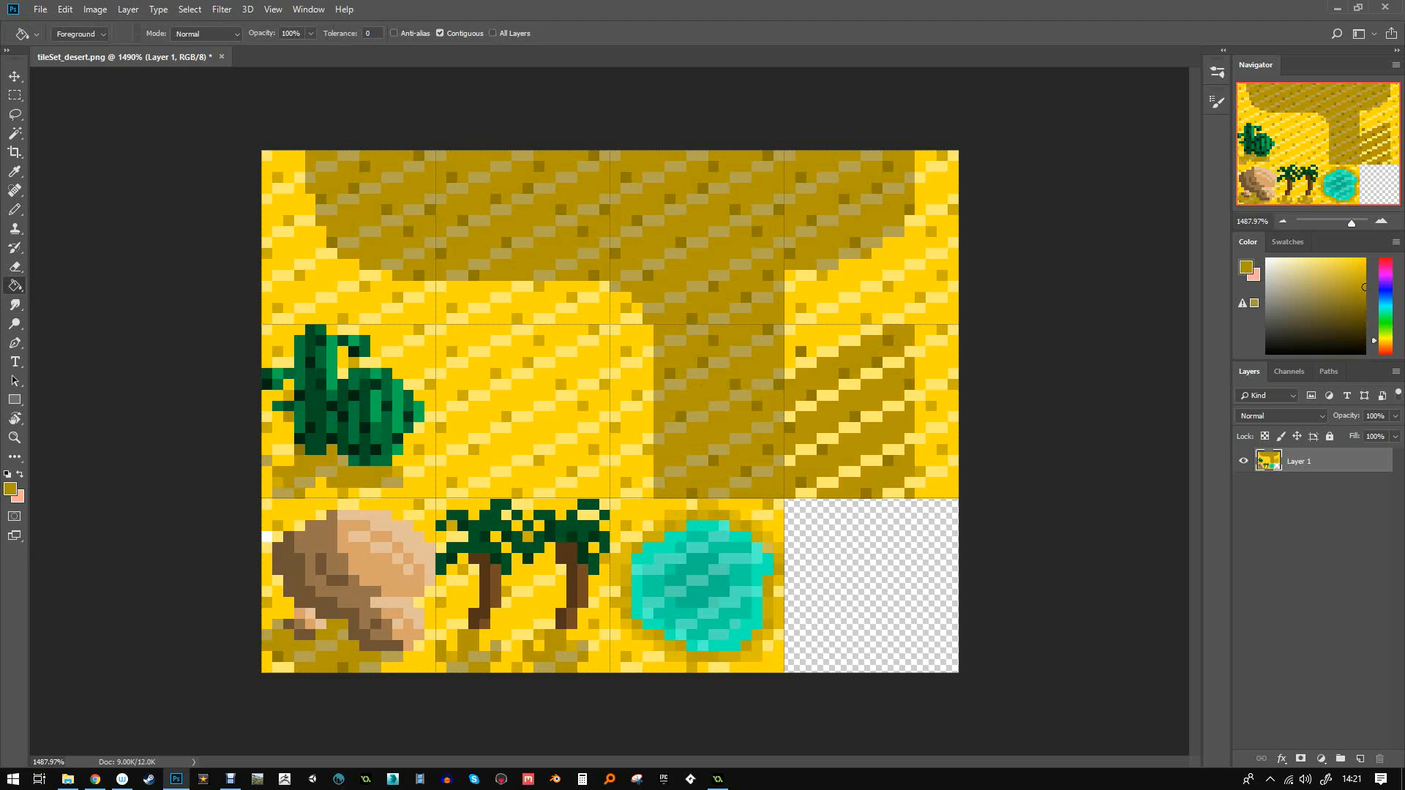
{"action": "left_click", "coordinate": [834, 337]}
{"action": "key", "text": "ctrl+z"}
- Darken a few more pixels near the new tile's top-left corner
{"action": "key", "text": "b"}
{"action": "mouse_move", "coordinate": [845, 329]}
{"action": "left_mouse_down"}
{"action": "mouse_move", "coordinate": [800, 329]}
{"action": "mouse_move", "coordinate": [790, 352]}
{"action": "mouse_move", "coordinate": [832, 341]}
{"action": "left_mouse_up"}
{"action": "left_click", "coordinate": [791, 362]}
{"action": "left_click", "coordinate": [811, 352]}
- Try lighter muted gold pixels near the left edge, then undo them
{"action": "left_click", "coordinate": [801, 351], "text": "alt"}
{"action": "left_click", "coordinate": [791, 329]}
{"action": "left_click", "coordinate": [790, 373]}
{"action": "left_click_drag", "start_coordinate": [832, 351], "coordinate": [844, 351]}
{"action": "key", "text": "ctrl+alt+z"}
{"action": "key", "text": "ctrl+alt+z"}
{"action": "key", "text": "ctrl+alt+z"}
{"action": "key", "text": "ctrl+alt+z"}
{"action": "key", "text": "ctrl+alt+z"}
{"action": "key", "text": "ctrl+alt+z"}
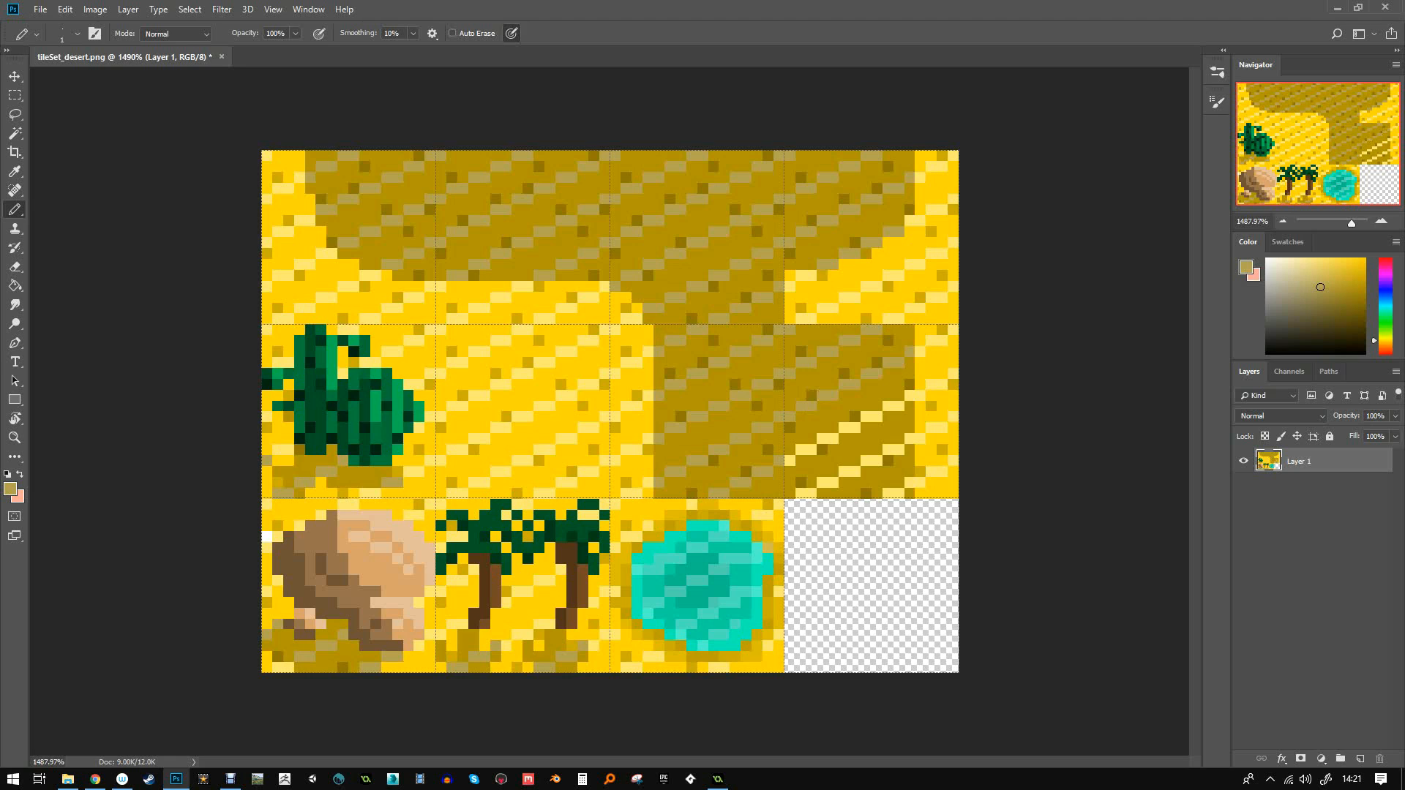
{"action": "key", "text": "ctrl+alt+z"}
{"action": "key", "text": "ctrl+alt+z"}
{"action": "key", "text": "ctrl+alt+z"}
{"action": "key", "text": "ctrl+alt+z"}
{"action": "key", "text": "ctrl+alt+z"}
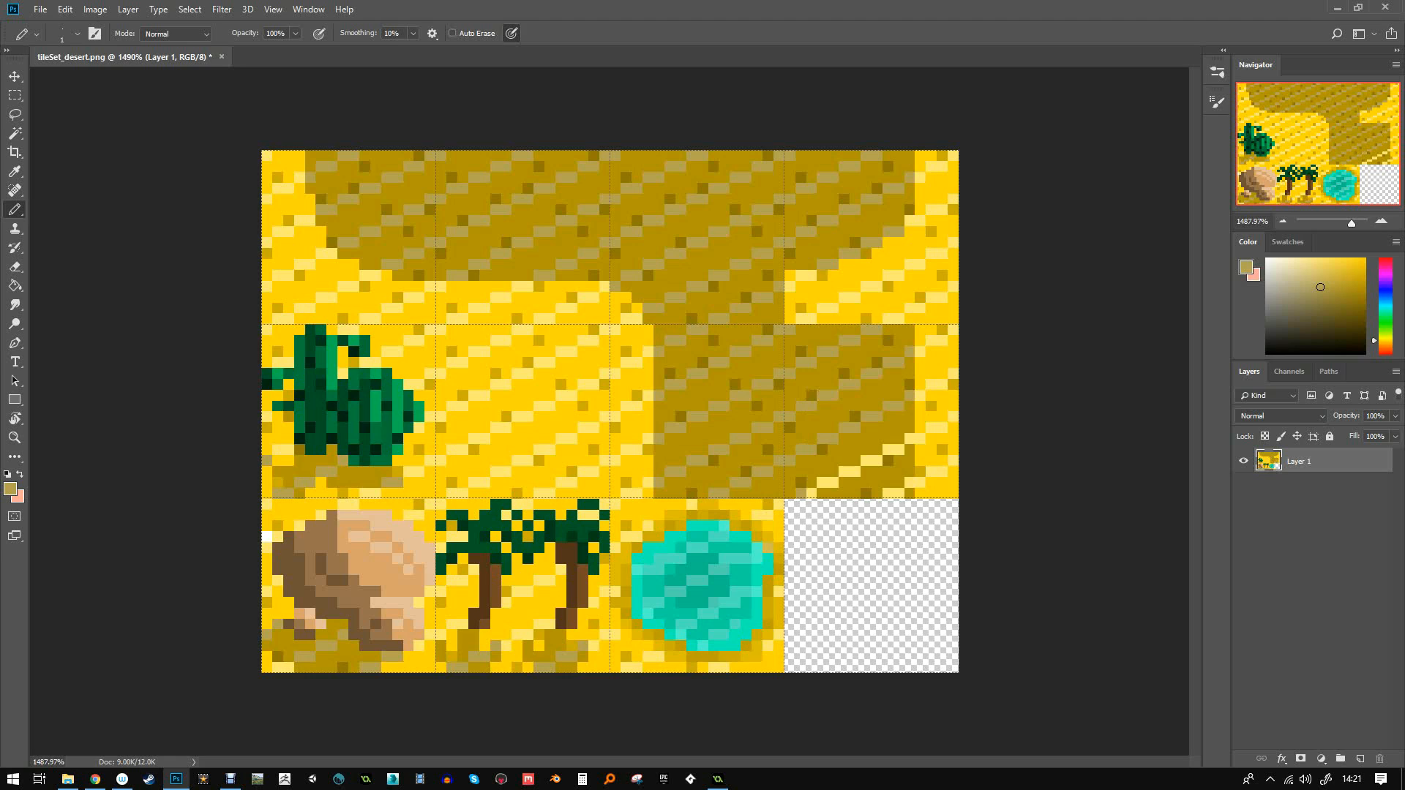
{"action": "key", "text": "ctrl+alt+z"}
{"action": "key", "text": "ctrl+alt+z"}
{"action": "key", "text": "ctrl+alt+z"}
{"action": "key", "text": "ctrl+alt+z"}
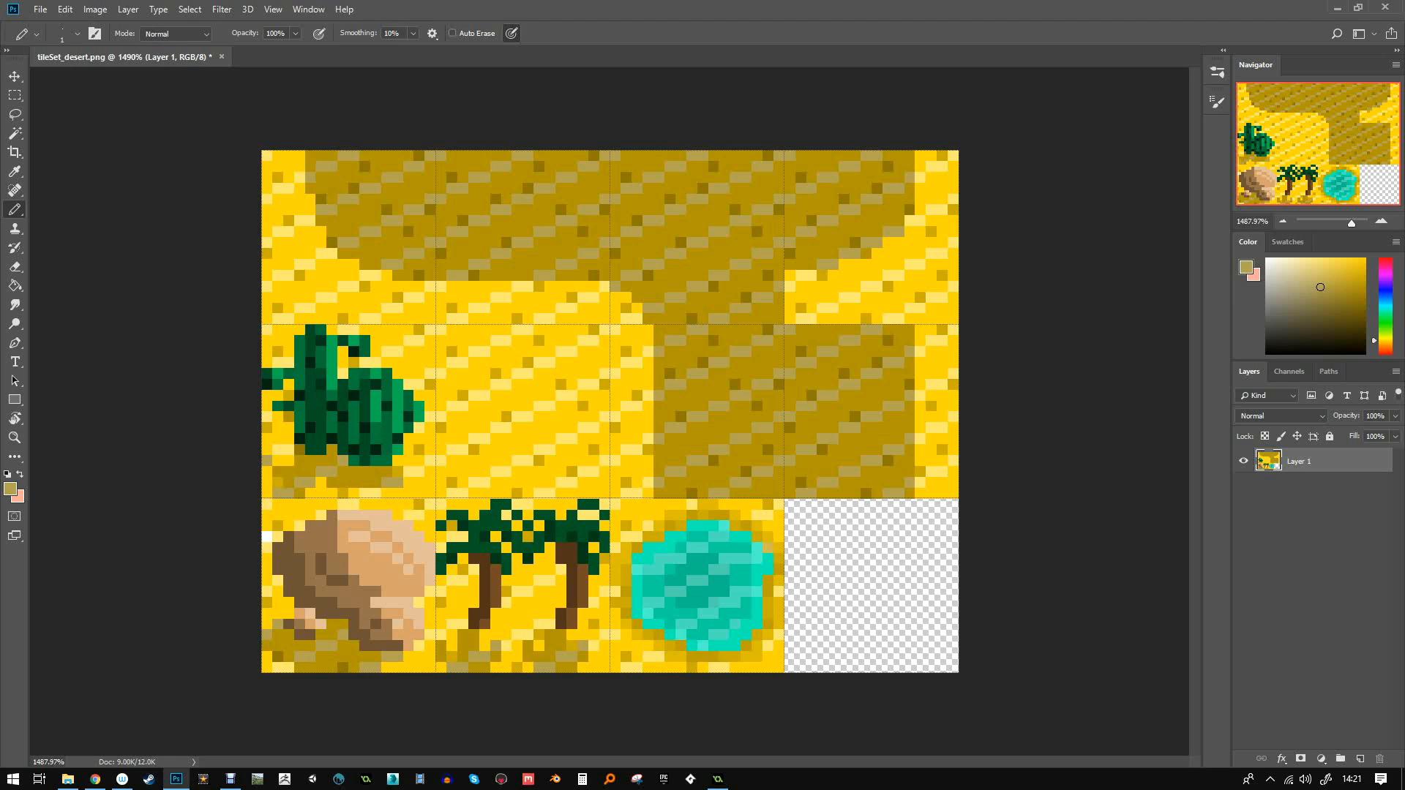
{"action": "key", "text": "m"}
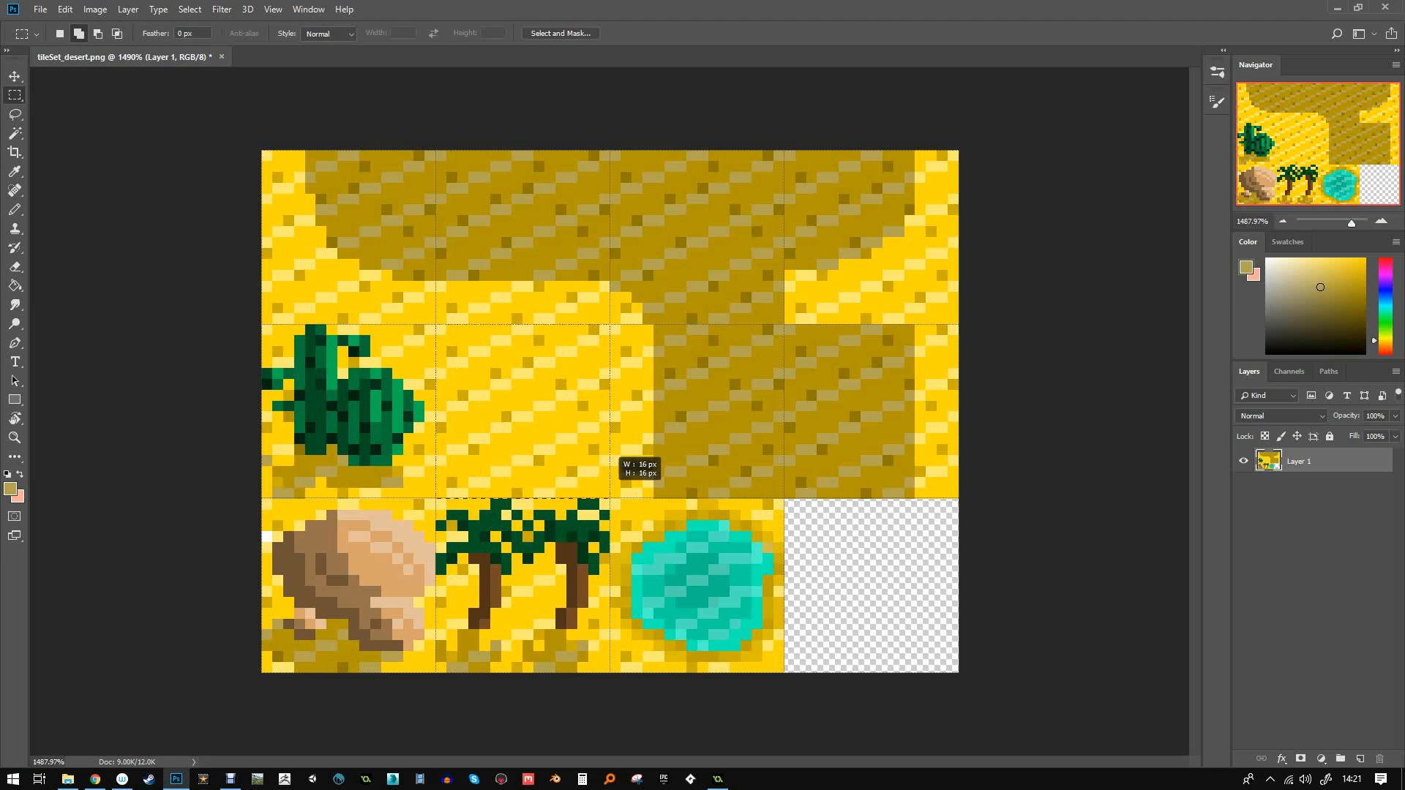
- Copy the middle sand tile into the empty bottom-right slot and deselect
{"action": "left_click_drag", "start_coordinate": [436, 324], "coordinate": [609, 498]}
{"action": "key", "text": "v"}
{"action": "left_click_drag", "start_coordinate": [534, 417], "coordinate": [882, 591], "text": "alt"}
{"action": "key", "text": "ctrl+d"}
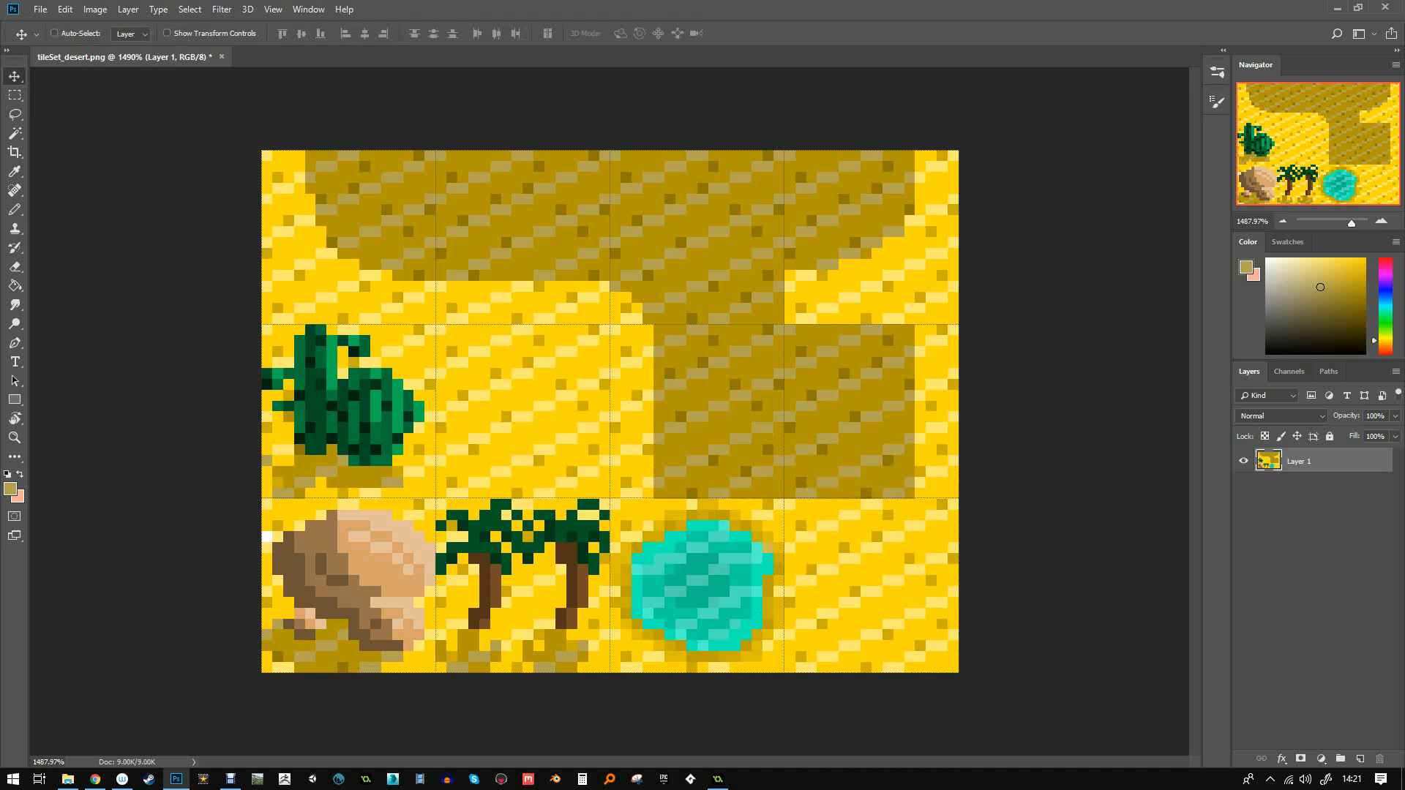
{"action": "key", "text": "b"}
- Paint two small bright-green shrub sprouts on the bottom-right tile
{"action": "left_click", "coordinate": [572, 525], "text": "alt"}
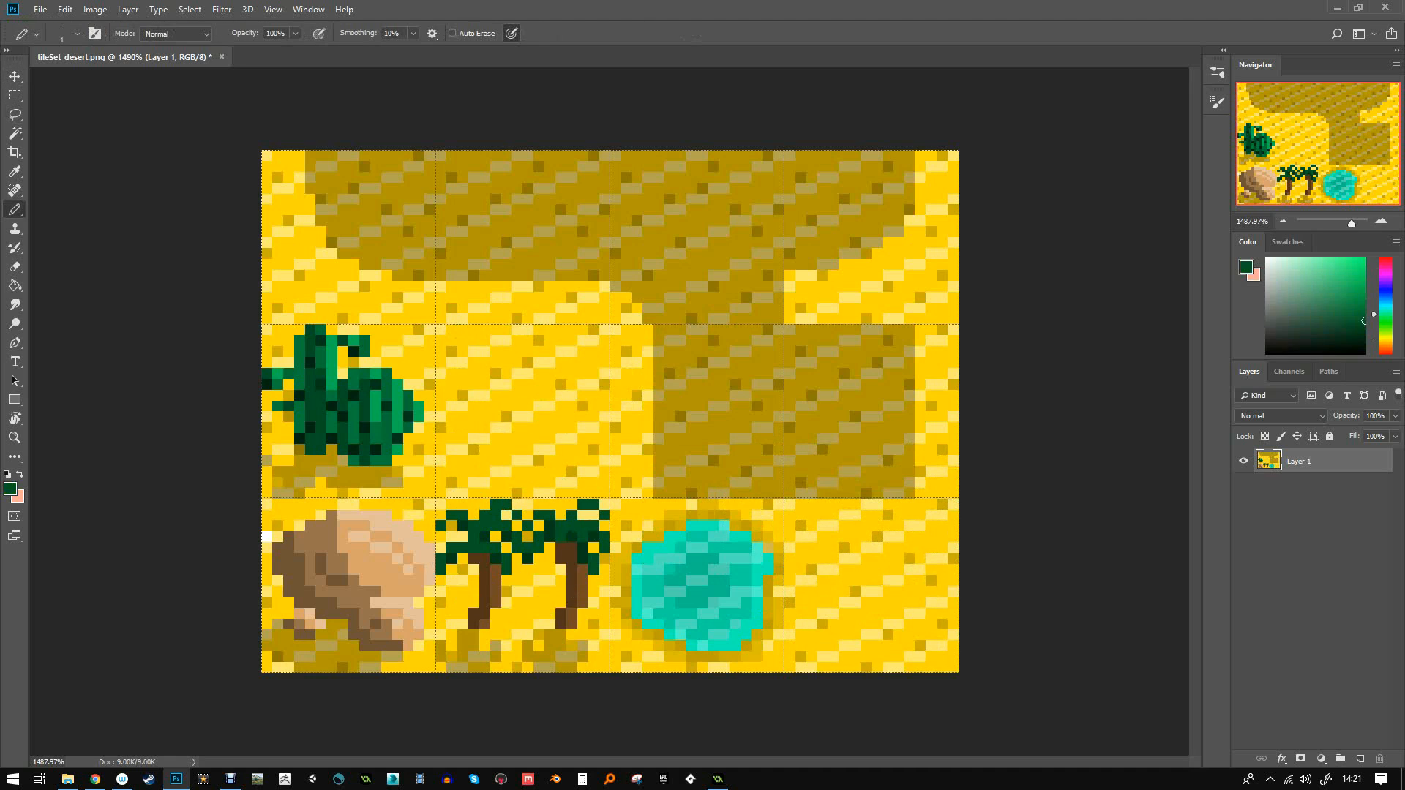
{"action": "left_click_drag", "start_coordinate": [1383, 314], "coordinate": [1383, 319]}
{"action": "left_click", "coordinate": [1355, 296]}
{"action": "left_click", "coordinate": [833, 580]}
{"action": "left_click", "coordinate": [822, 570]}
{"action": "left_click", "coordinate": [844, 569]}
{"action": "left_click", "coordinate": [931, 657]}
{"action": "left_click", "coordinate": [920, 646]}
{"action": "left_click", "coordinate": [942, 646]}
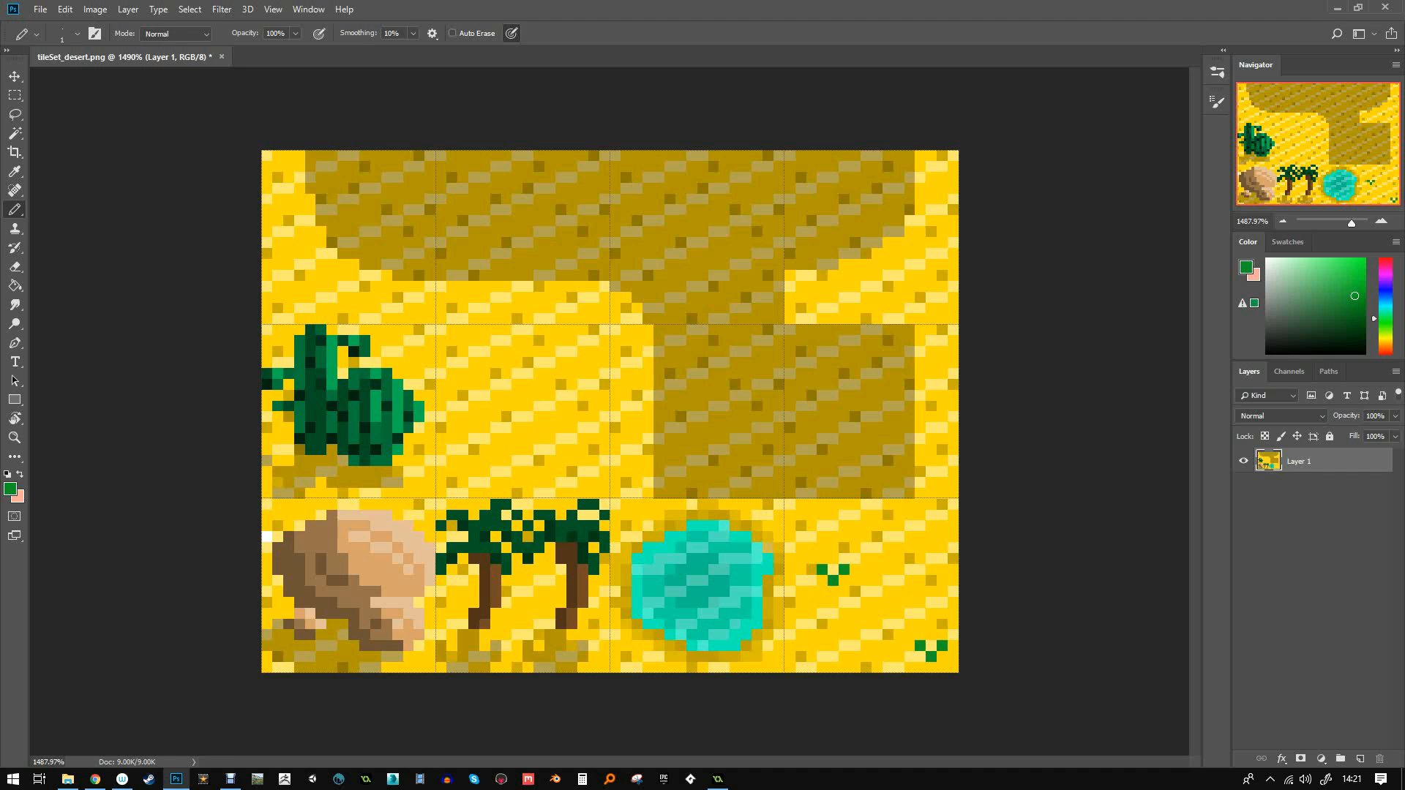
- Save a PNG copy named tileSet_desertExtended on the Desktop, then return to GameMaker
{"action": "key", "text": "ctrl+shift+s"}
{"action": "left_click", "coordinate": [60, 108]}
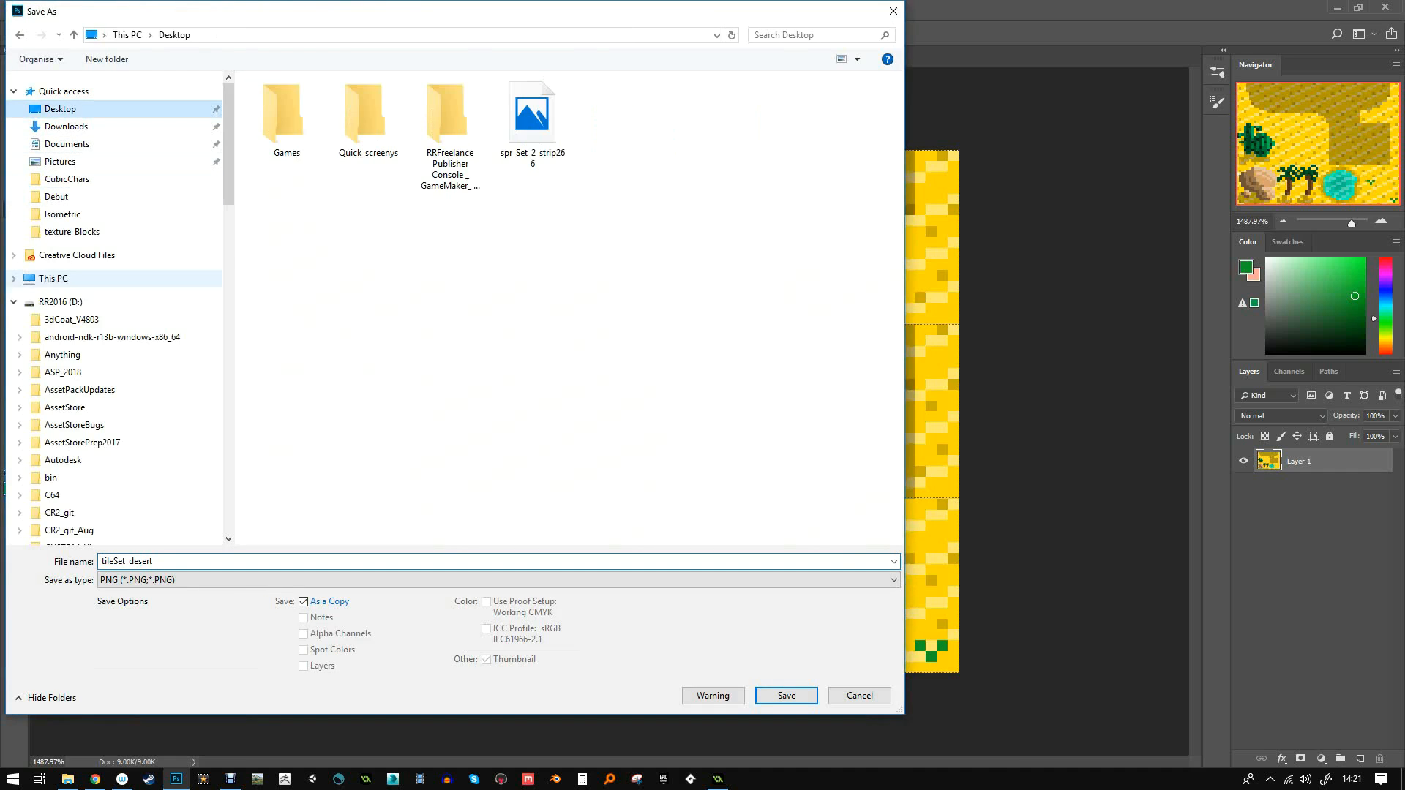
{"action": "left_click", "coordinate": [170, 561]}
{"action": "left_click", "coordinate": [170, 561]}
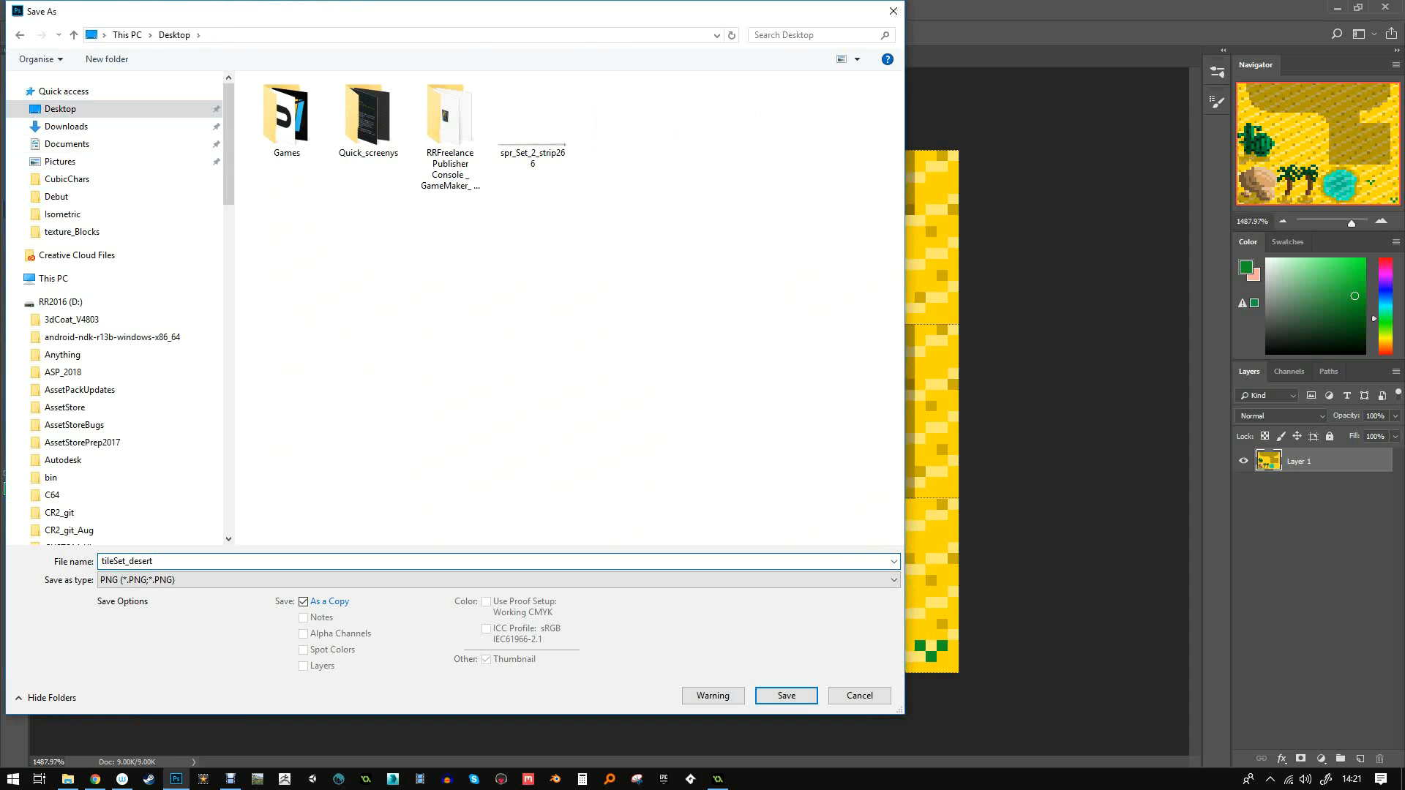
{"action": "type", "text": "Extended"}
{"action": "left_click", "coordinate": [786, 696]}
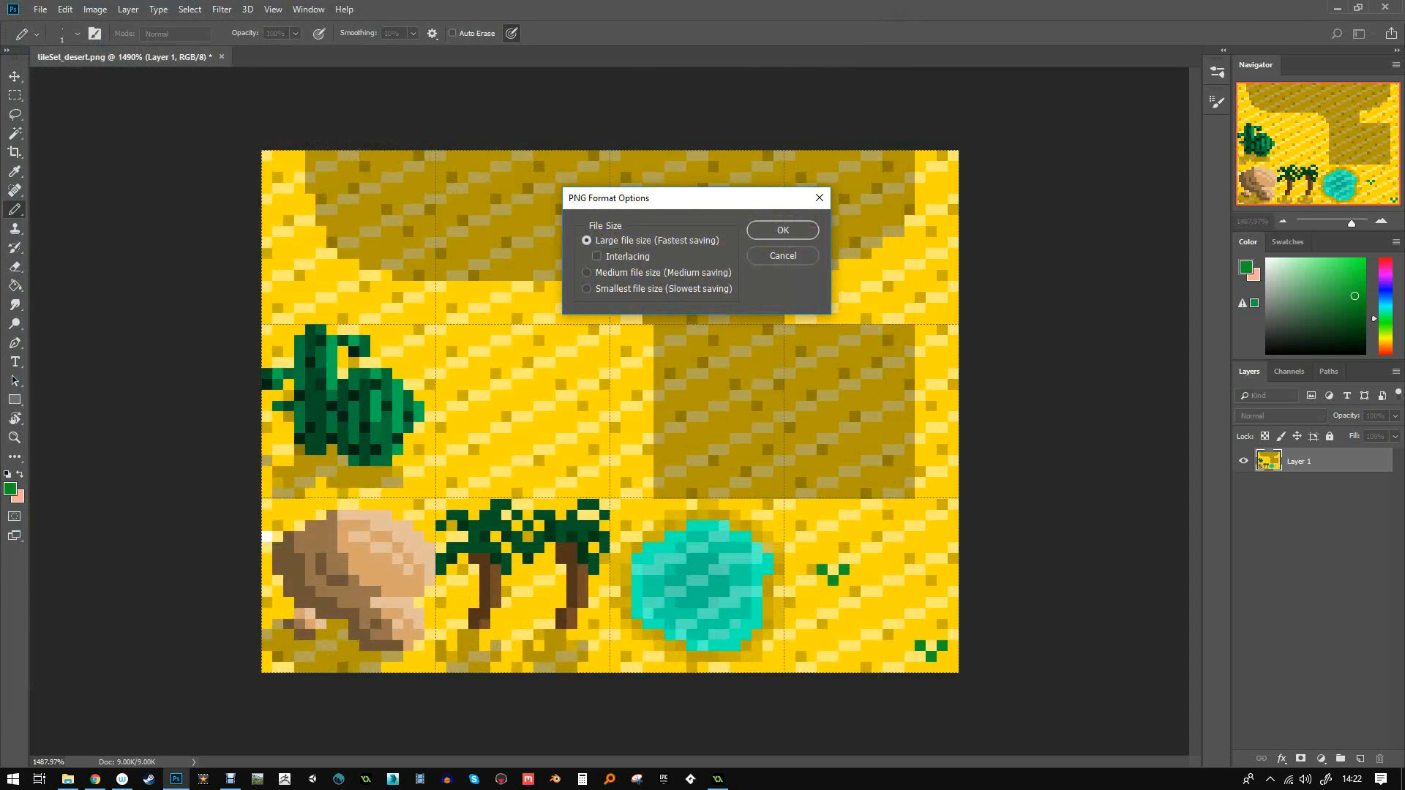
{"action": "key", "text": "Return"}
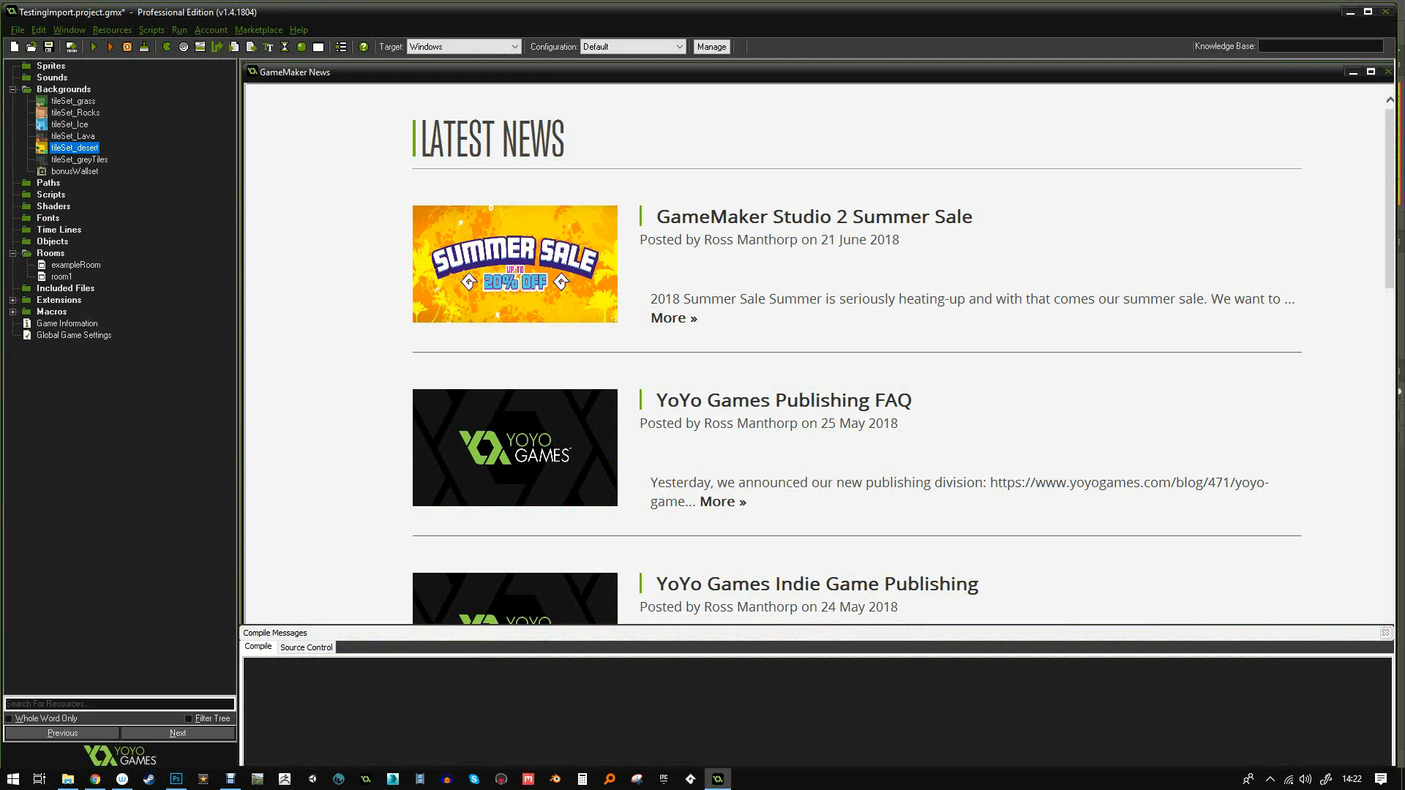
{"action": "left_click", "coordinate": [717, 778]}
- Load tileSet_desertExtended from the Desktop into tileSet_desert, confirm, and open room1
{"action": "double_click", "coordinate": [75, 148]}
{"action": "left_click", "coordinate": [78, 80]}
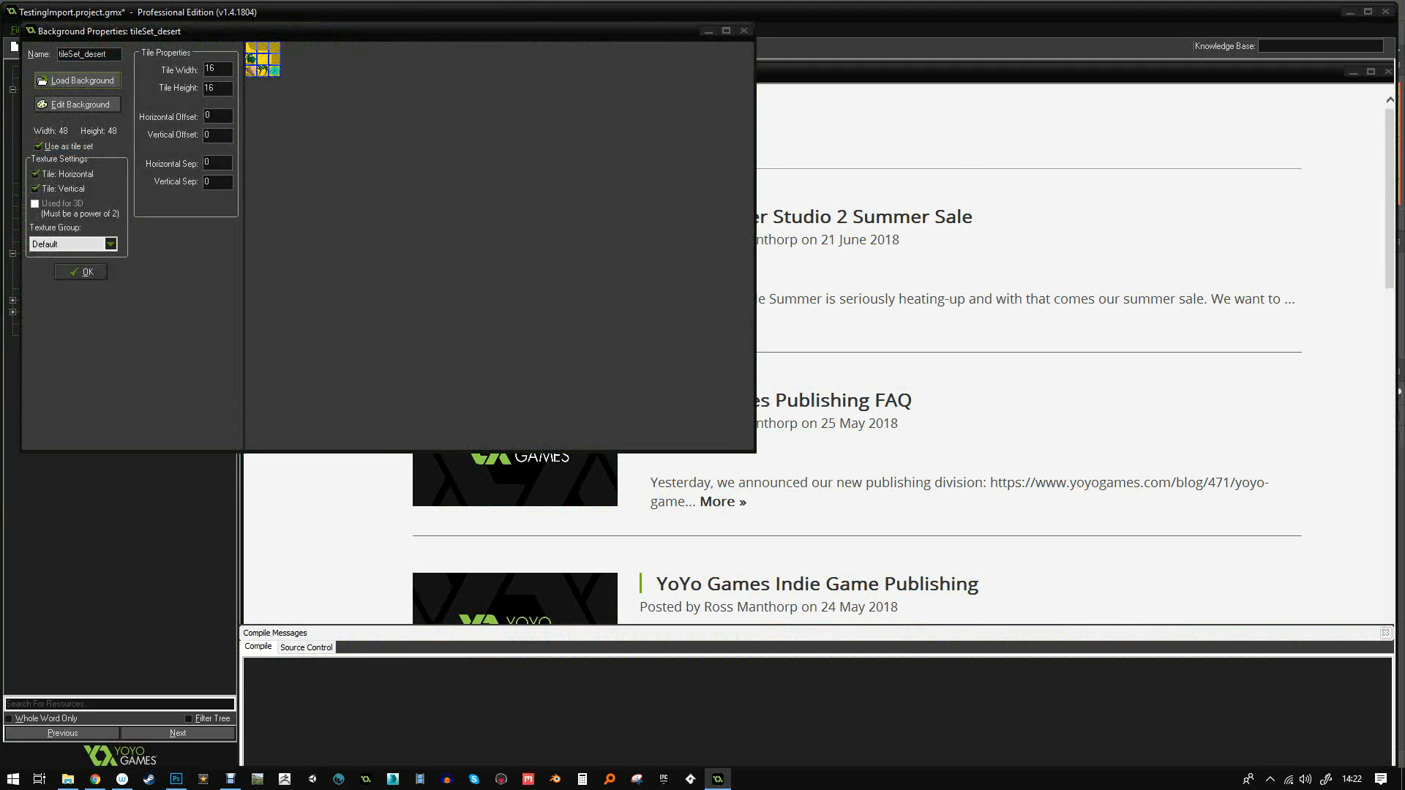
{"action": "left_click", "coordinate": [470, 274]}
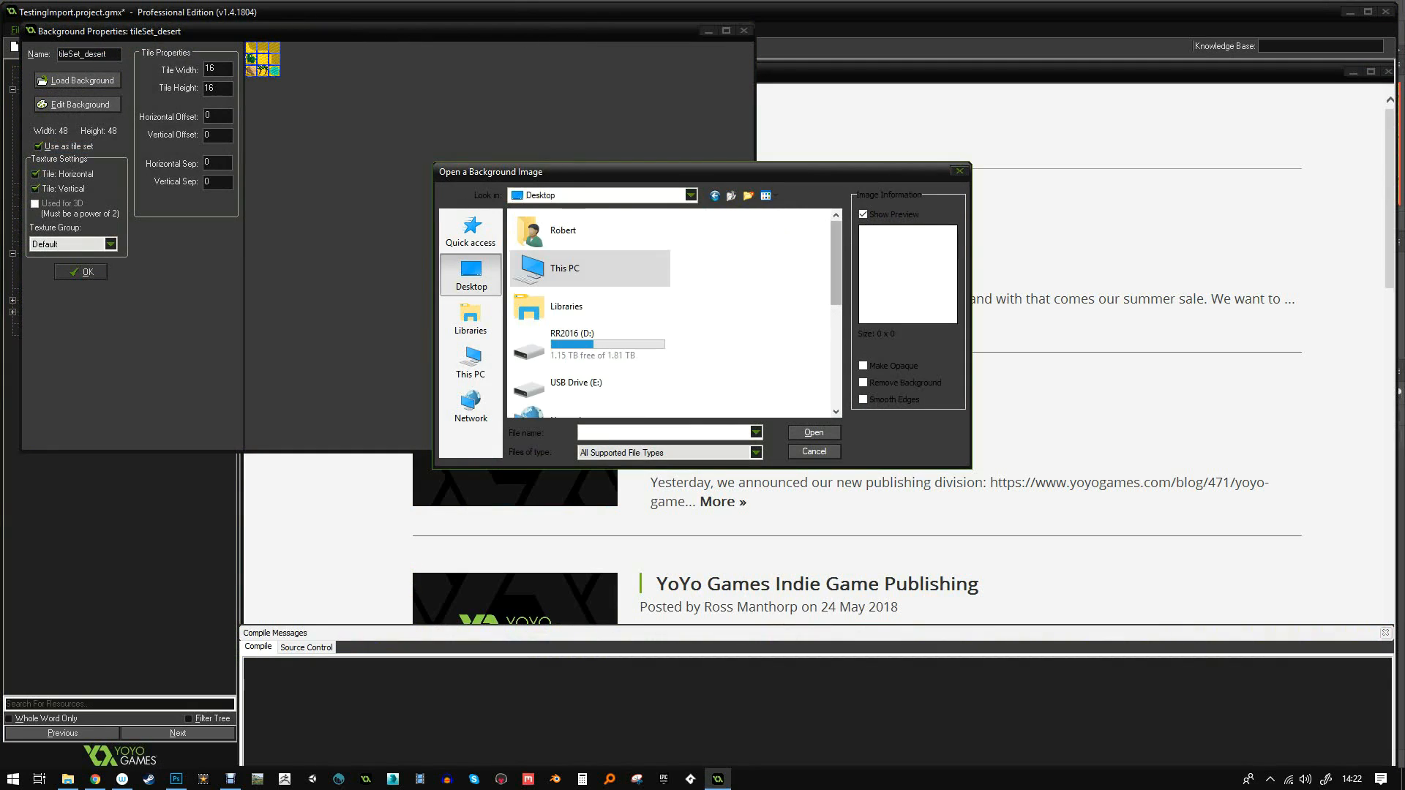
{"action": "scroll", "coordinate": [669, 311], "scroll_direction": "down", "scroll_amount": 10}
{"action": "double_click", "coordinate": [593, 395]}
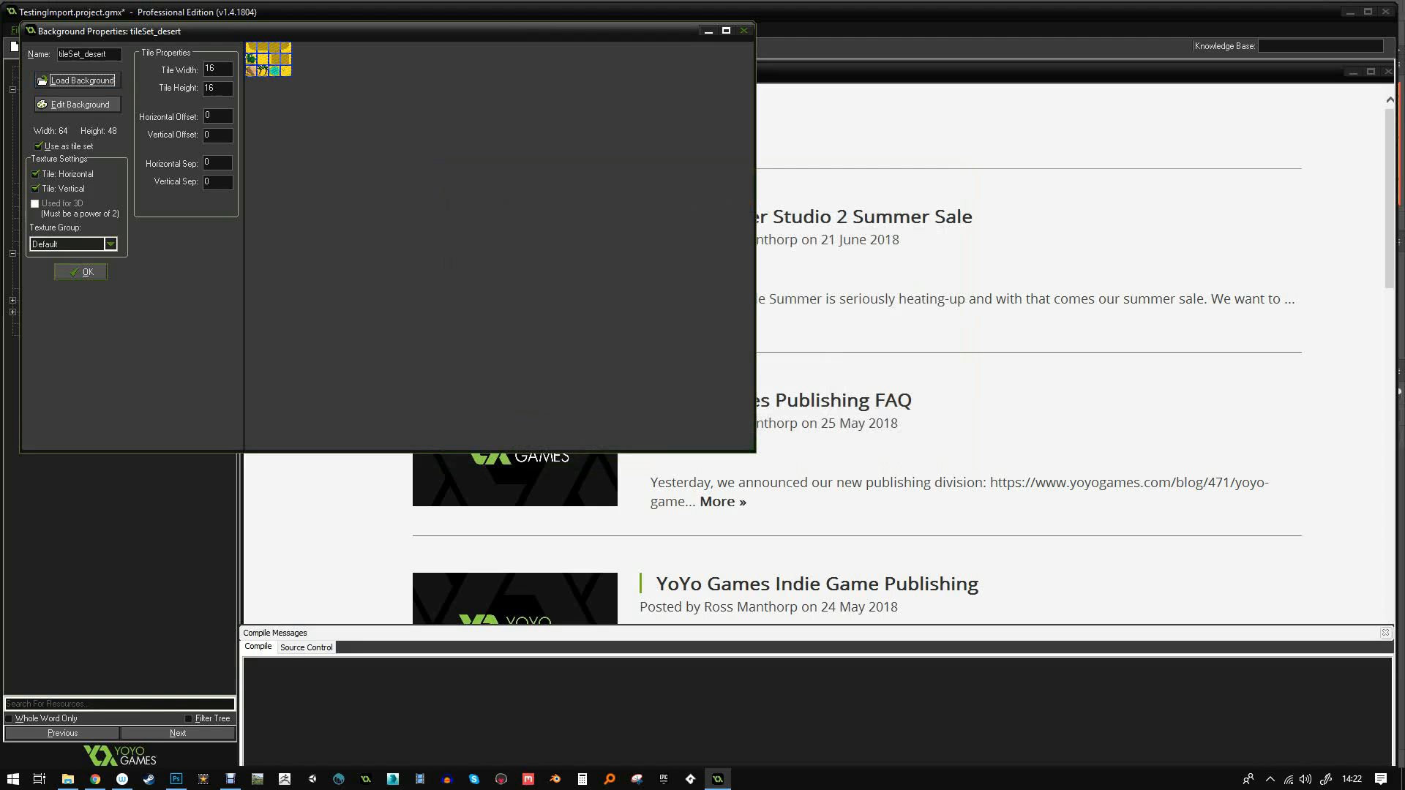
{"action": "left_click", "coordinate": [81, 272]}
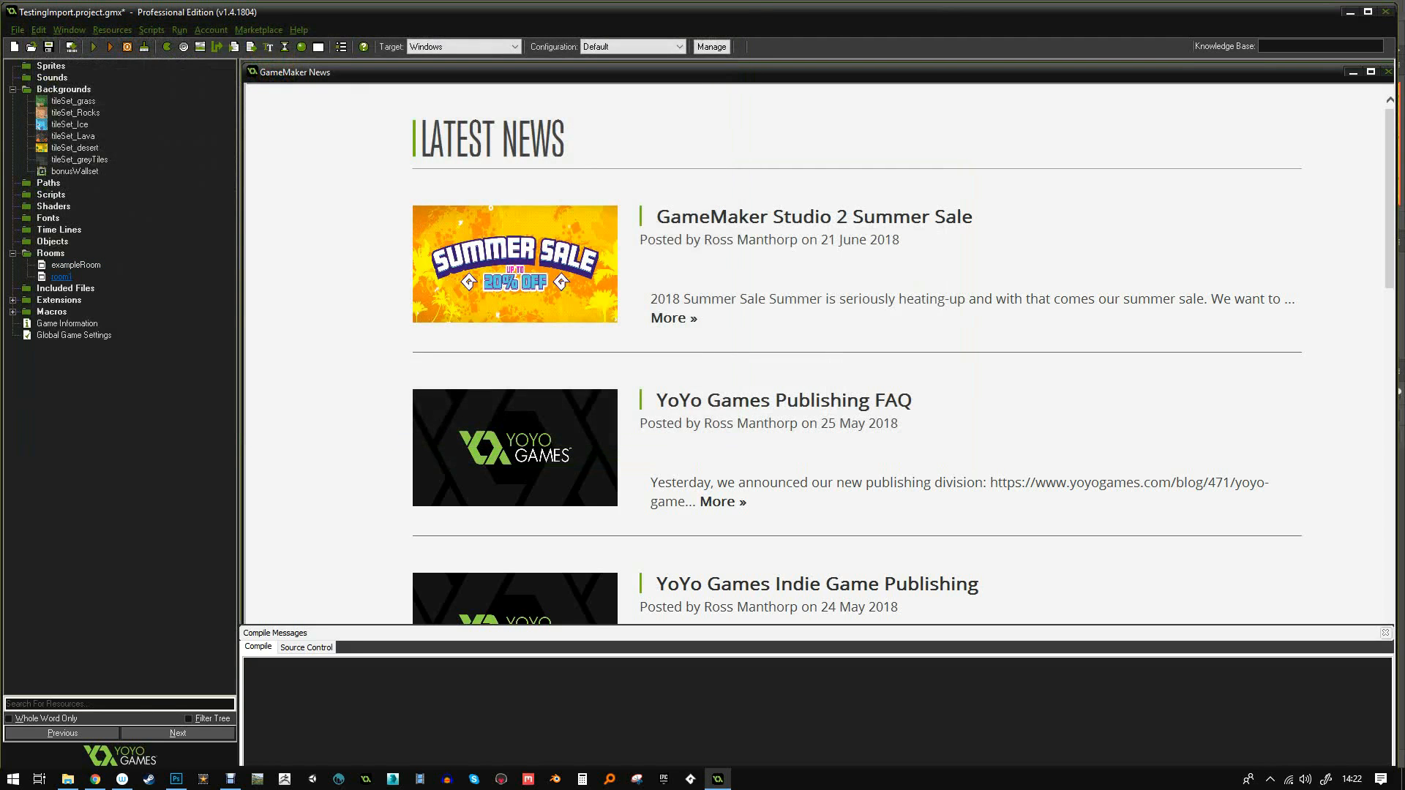
{"action": "double_click", "coordinate": [61, 277]}
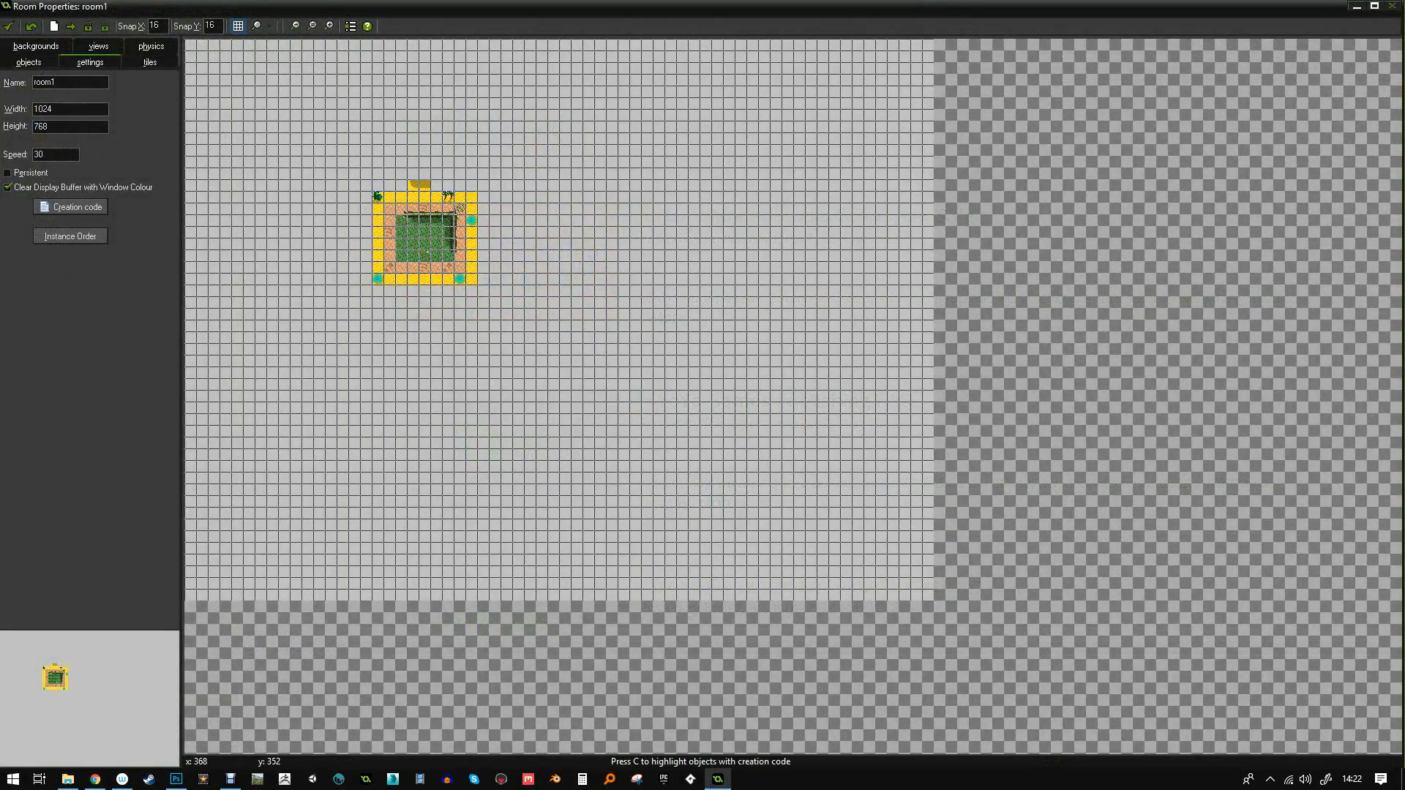
- In room1's tiles, choose tileSet_desert and place the top-right dune tile beside the existing dune
{"action": "scroll", "coordinate": [307, 139], "scroll_direction": "up", "scroll_amount": 2, "text": "ctrl"}
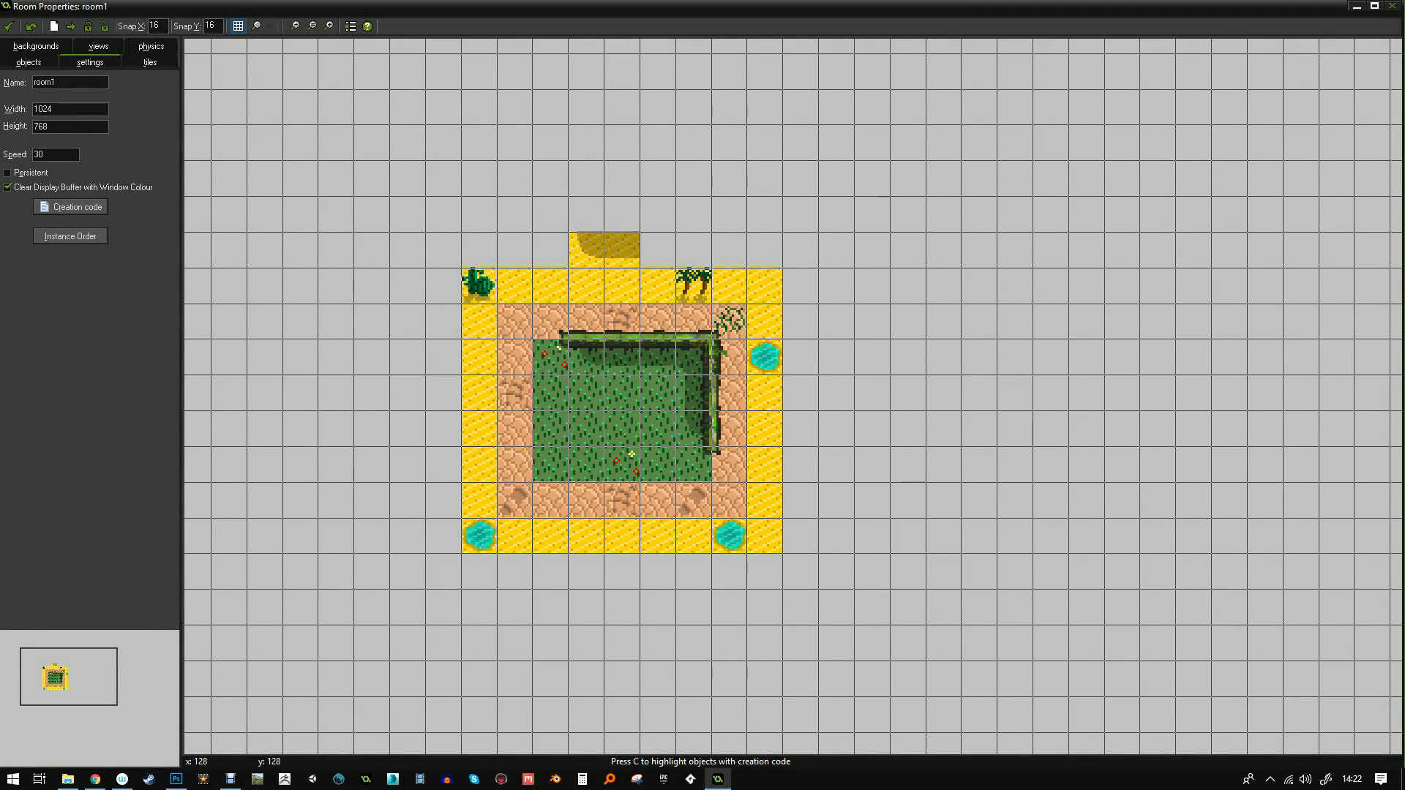
{"action": "left_click", "coordinate": [36, 47]}
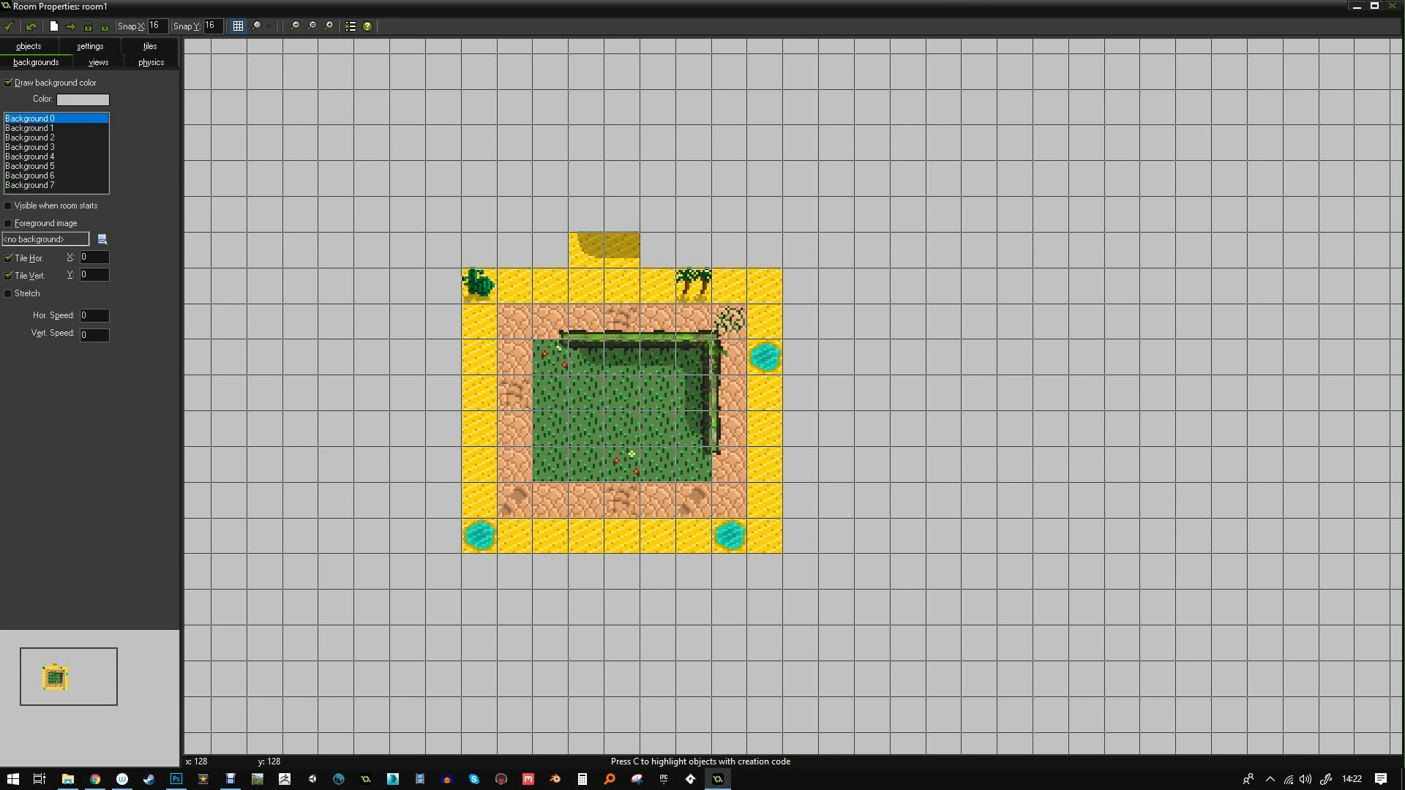
{"action": "left_click", "coordinate": [150, 46]}
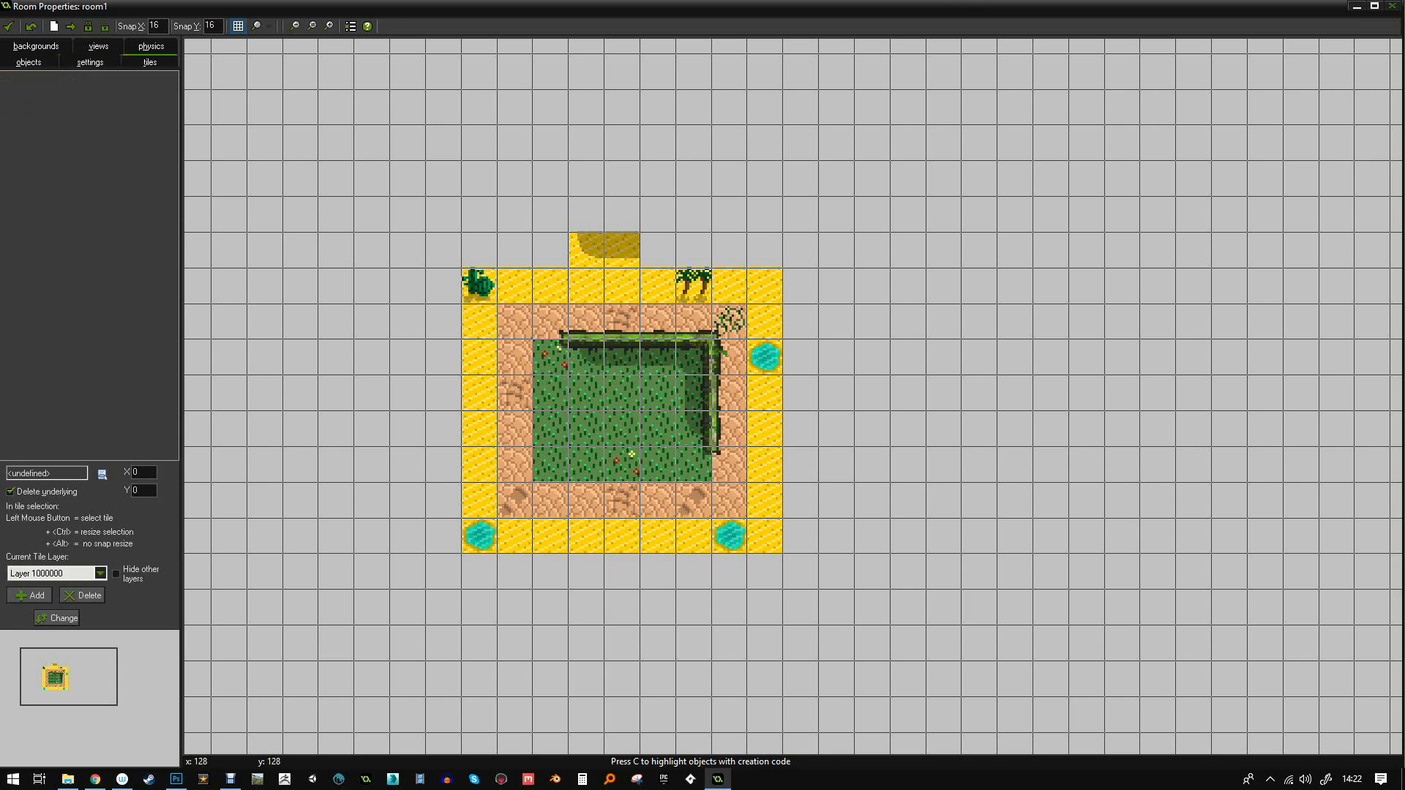
{"action": "left_click", "coordinate": [102, 474]}
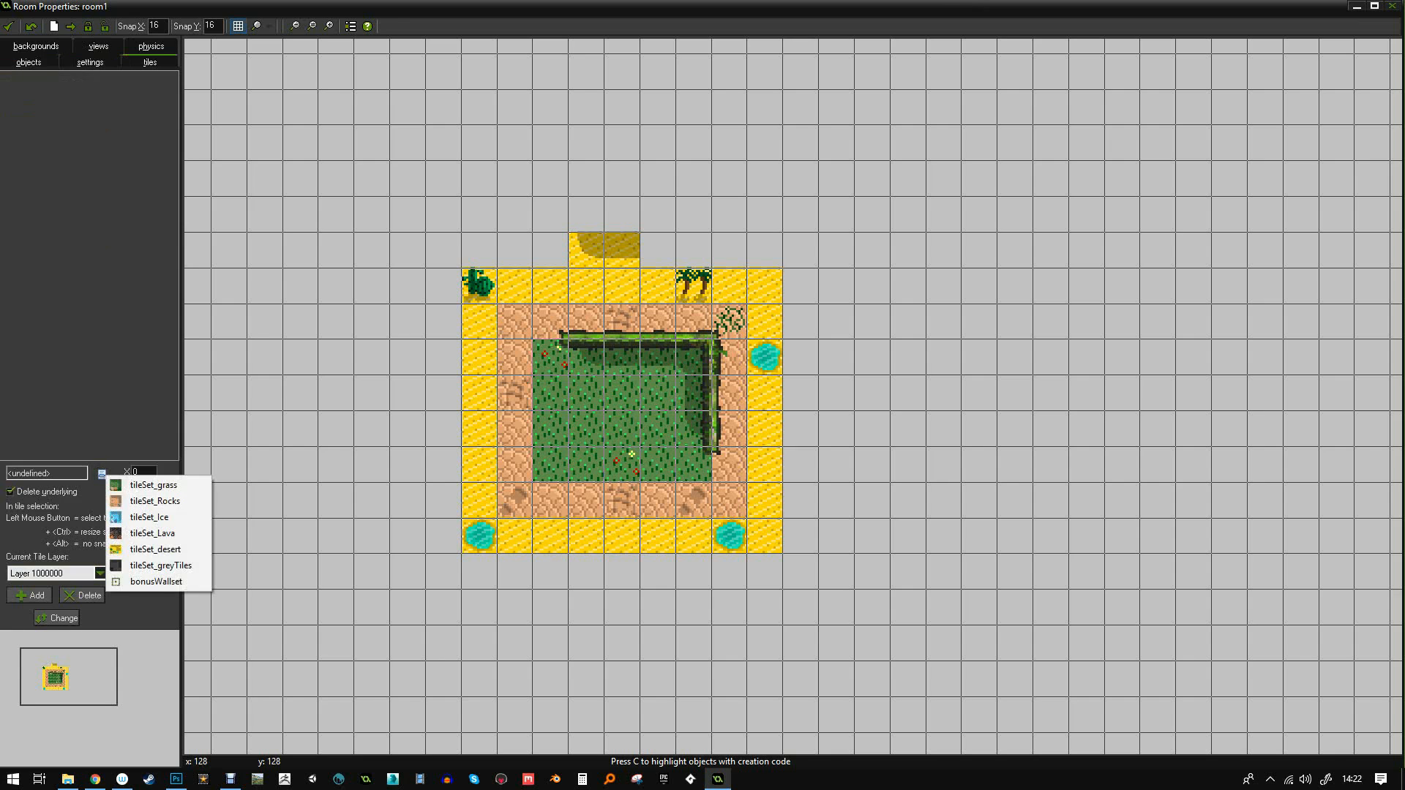
{"action": "left_click", "coordinate": [153, 548]}
{"action": "left_click", "coordinate": [39, 78]}
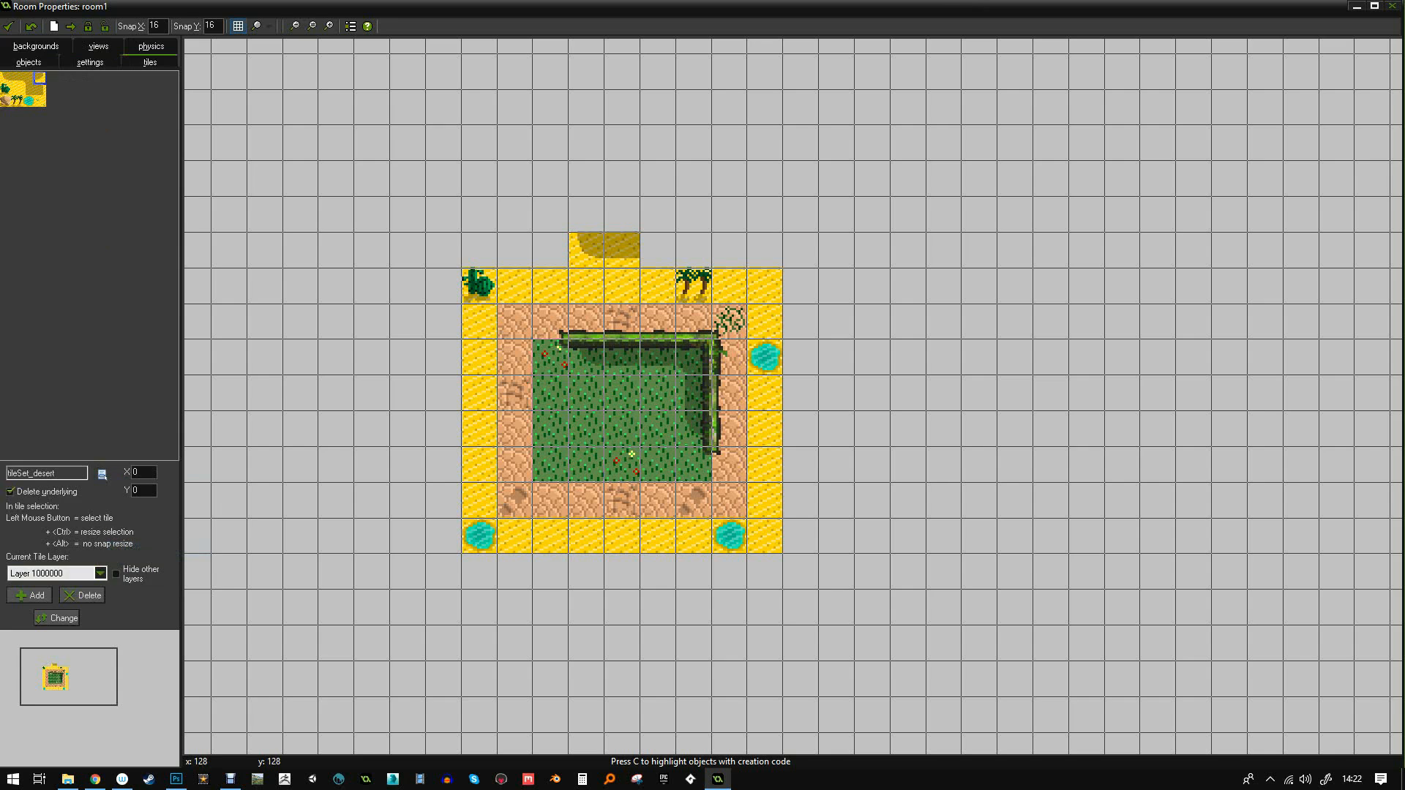
{"action": "left_click", "coordinate": [658, 250]}
- Place weed tiles beside the cactus, on the right border and in the left sand column
{"action": "scroll", "coordinate": [697, 237], "scroll_direction": "up", "scroll_amount": 2}
{"action": "scroll", "coordinate": [642, 253], "scroll_direction": "up", "scroll_amount": 1}
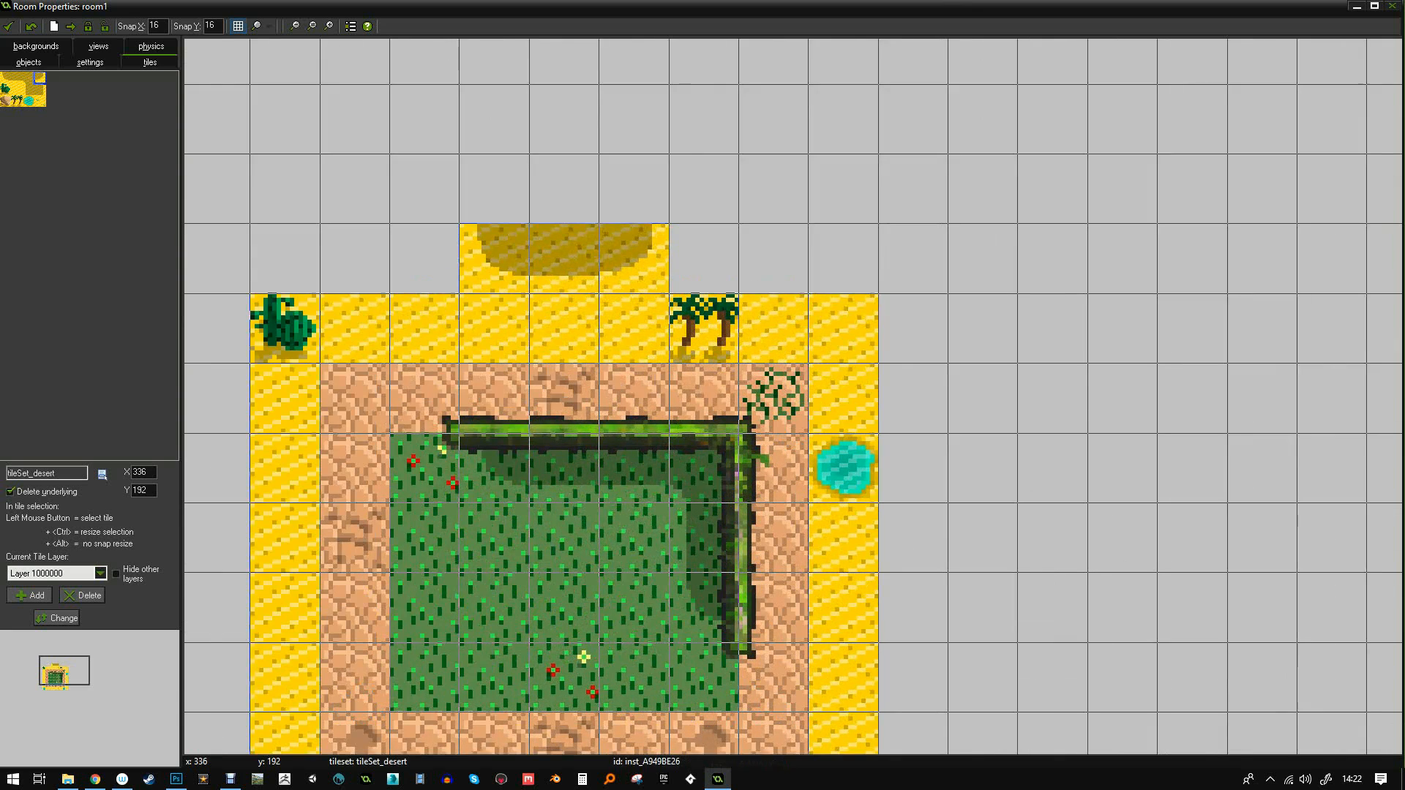
{"action": "left_click", "coordinate": [40, 100]}
{"action": "left_click", "coordinate": [355, 329]}
{"action": "left_click", "coordinate": [843, 608]}
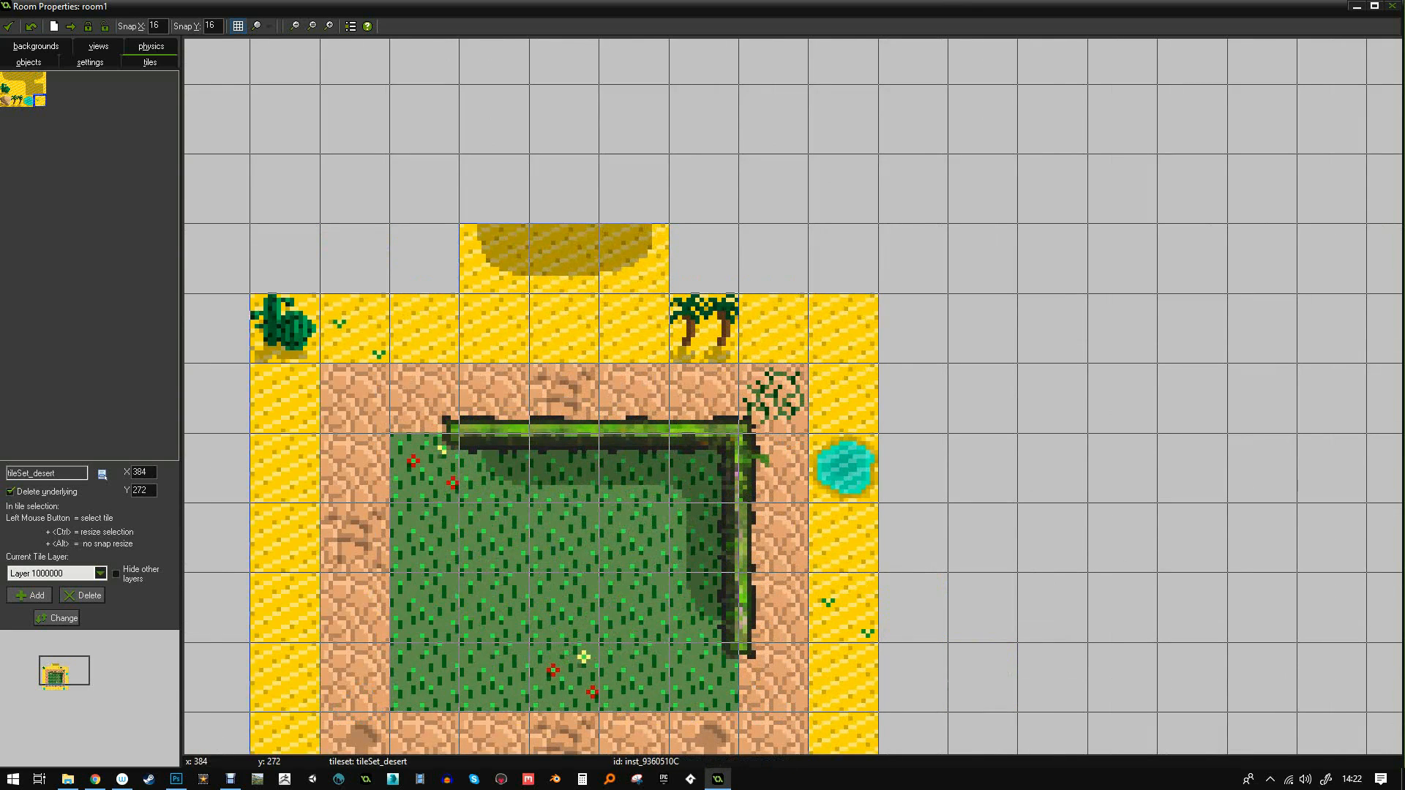
{"action": "left_click_drag", "start_coordinate": [238, 677], "coordinate": [274, 677]}
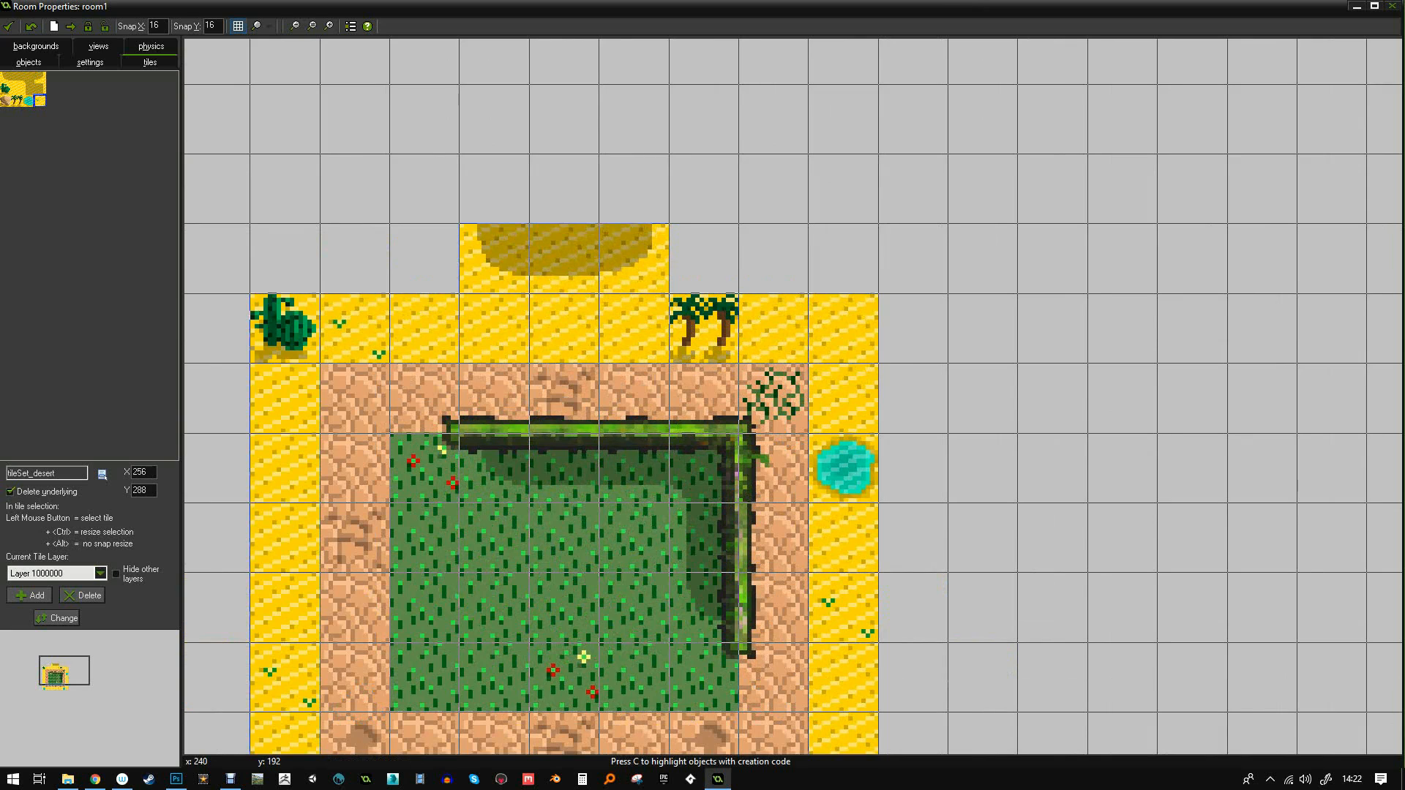
- Add the right-edge shadow and sand-corner dune tiles to complete the top dune's U shape
{"action": "left_click", "coordinate": [28, 79]}
{"action": "left_click", "coordinate": [40, 90]}
{"action": "left_click_drag", "start_coordinate": [688, 189], "coordinate": [641, 189]}
{"action": "left_click", "coordinate": [28, 78]}
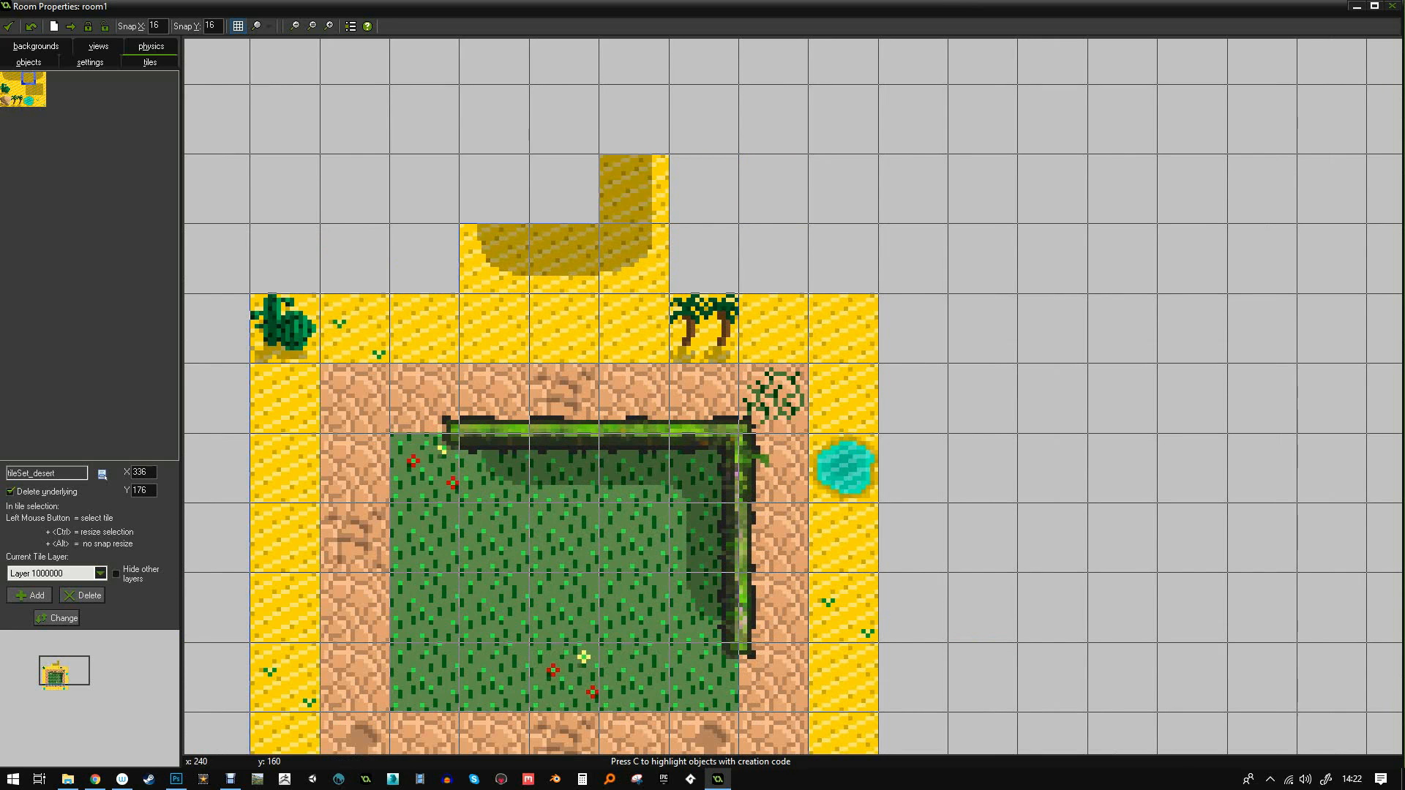
{"action": "left_click", "coordinate": [28, 90]}
{"action": "left_click", "coordinate": [494, 189]}
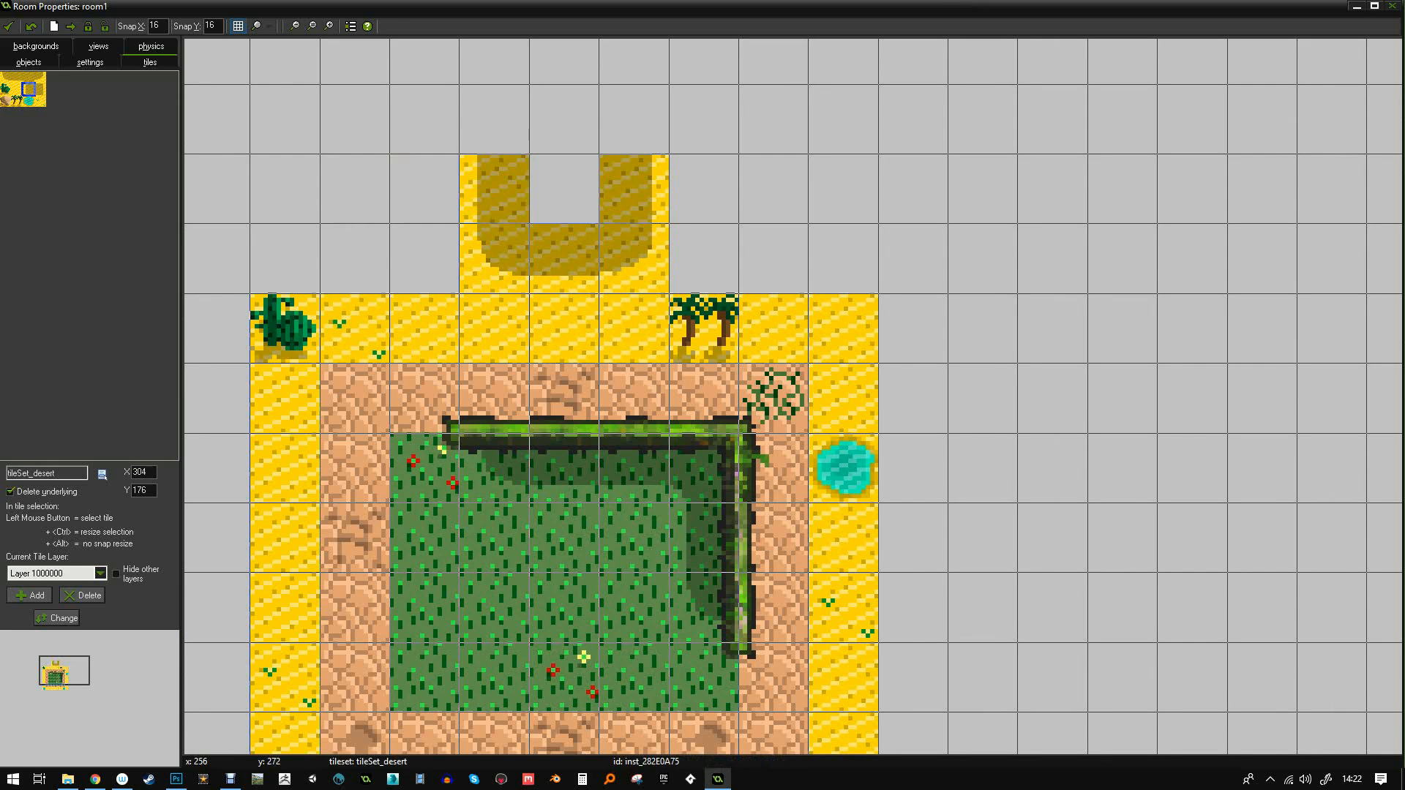
{"action": "left_click", "coordinate": [176, 778]}
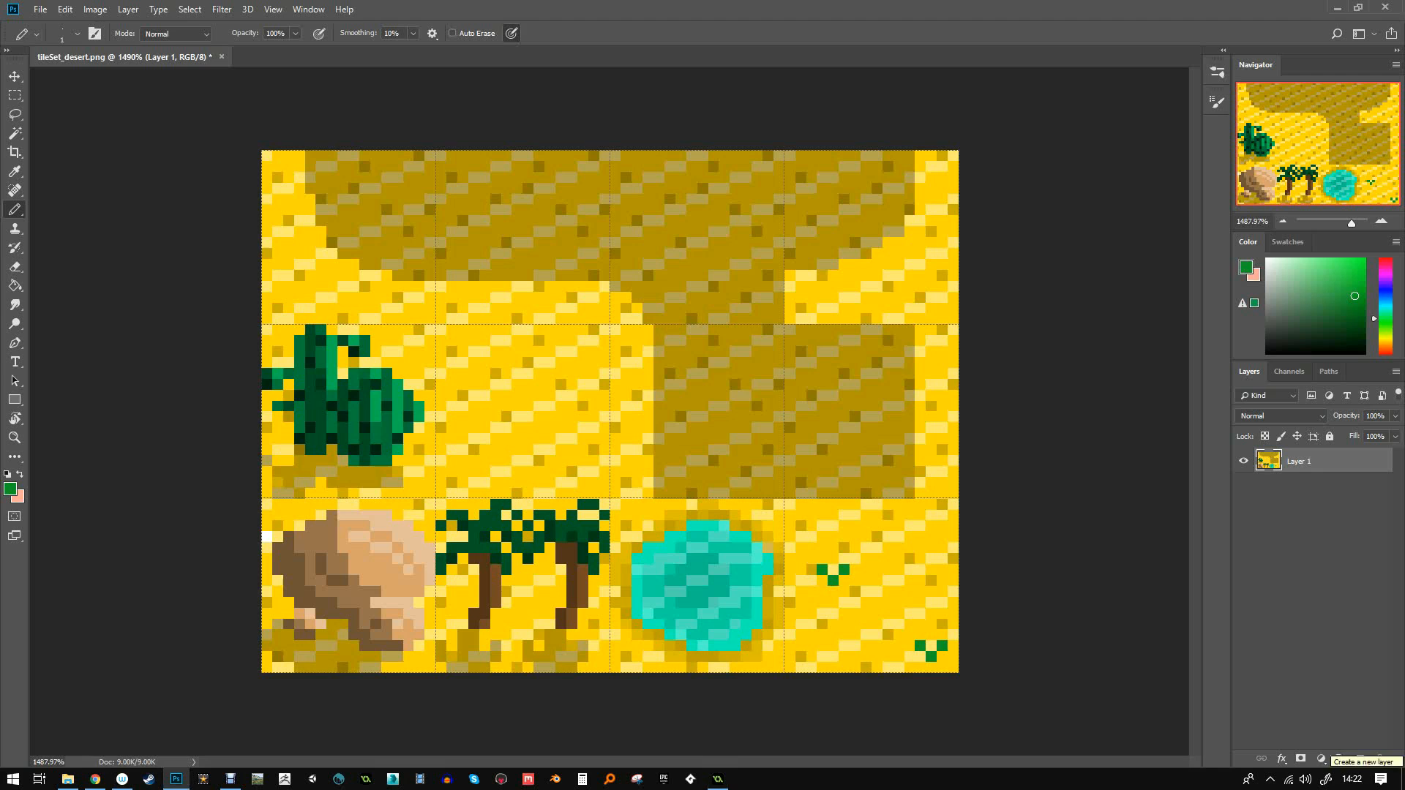
- Widen the tileset canvas from 64 to 80 pixels, anchored middle-left, adding an empty right column
{"action": "left_click", "coordinate": [95, 9]}
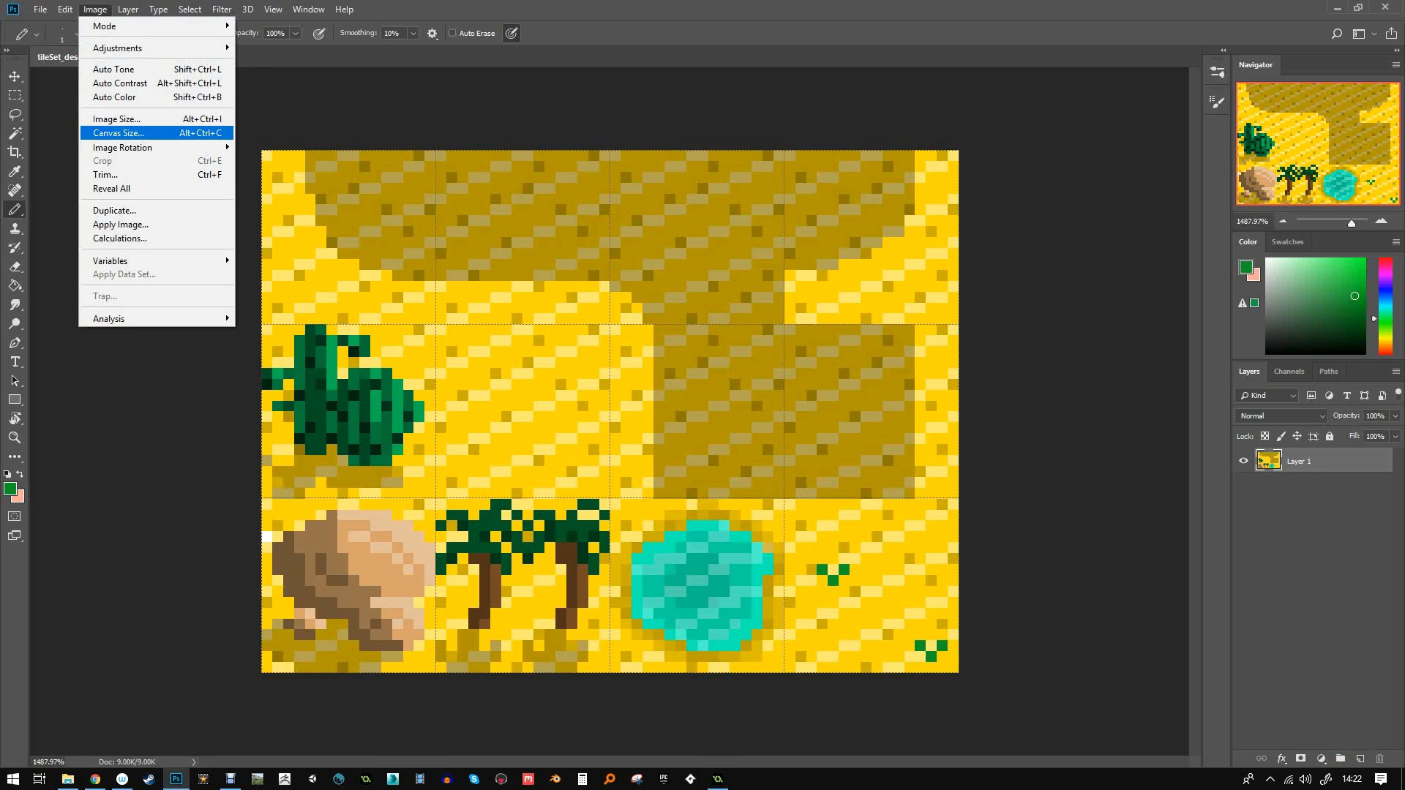
{"action": "left_click", "coordinate": [118, 132]}
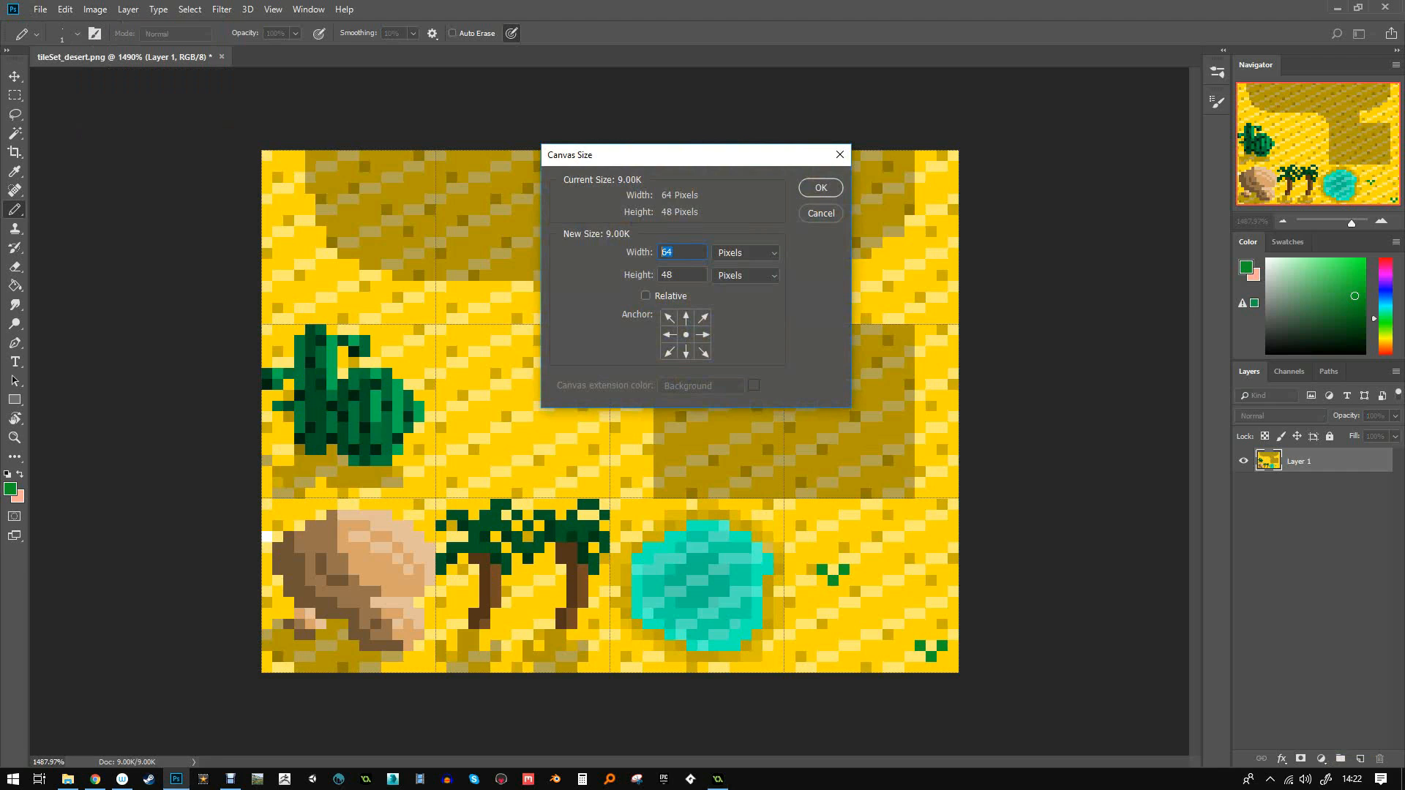
{"action": "type", "text": "80"}
{"action": "left_click", "coordinate": [669, 335]}
{"action": "left_click", "coordinate": [820, 188]}
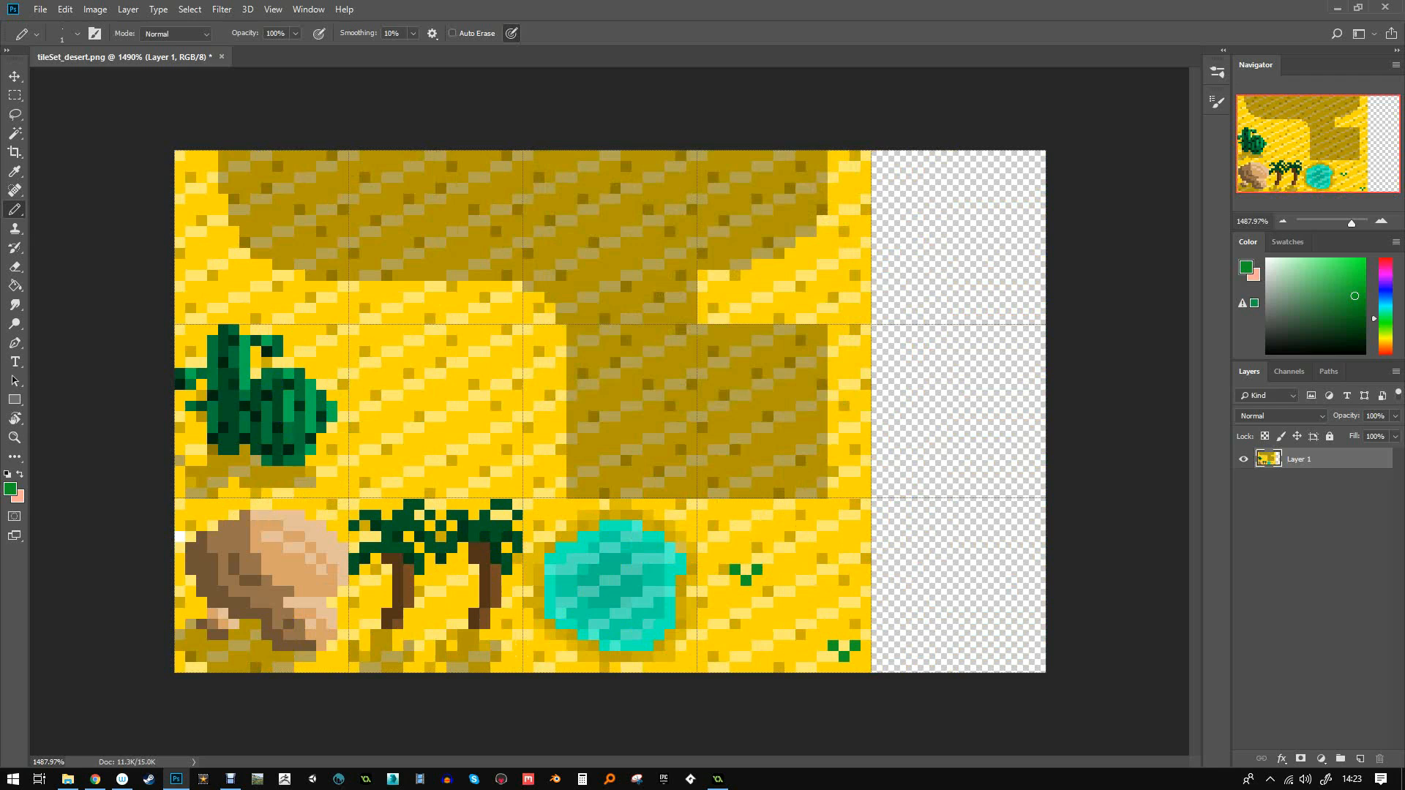
- Copy the plain sand tile into all three cells of the new right column, then add Layer 2
{"action": "key", "text": "m"}
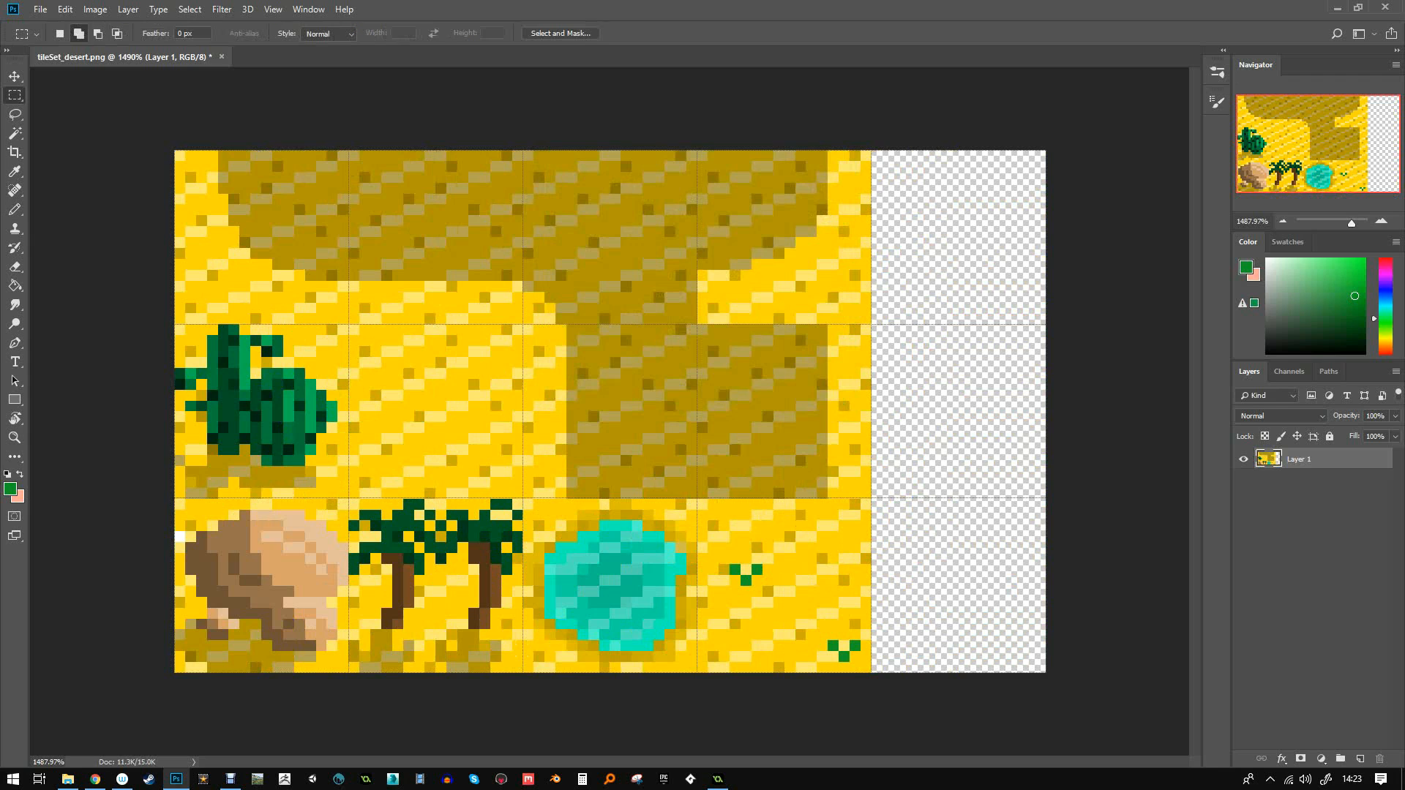
{"action": "left_click_drag", "start_coordinate": [349, 324], "coordinate": [522, 498]}
{"action": "key", "text": "v"}
{"action": "left_click_drag", "start_coordinate": [423, 387], "coordinate": [944, 543], "text": "alt"}
{"action": "key", "text": "ctrl+d"}
{"action": "left_click", "coordinate": [1360, 759]}
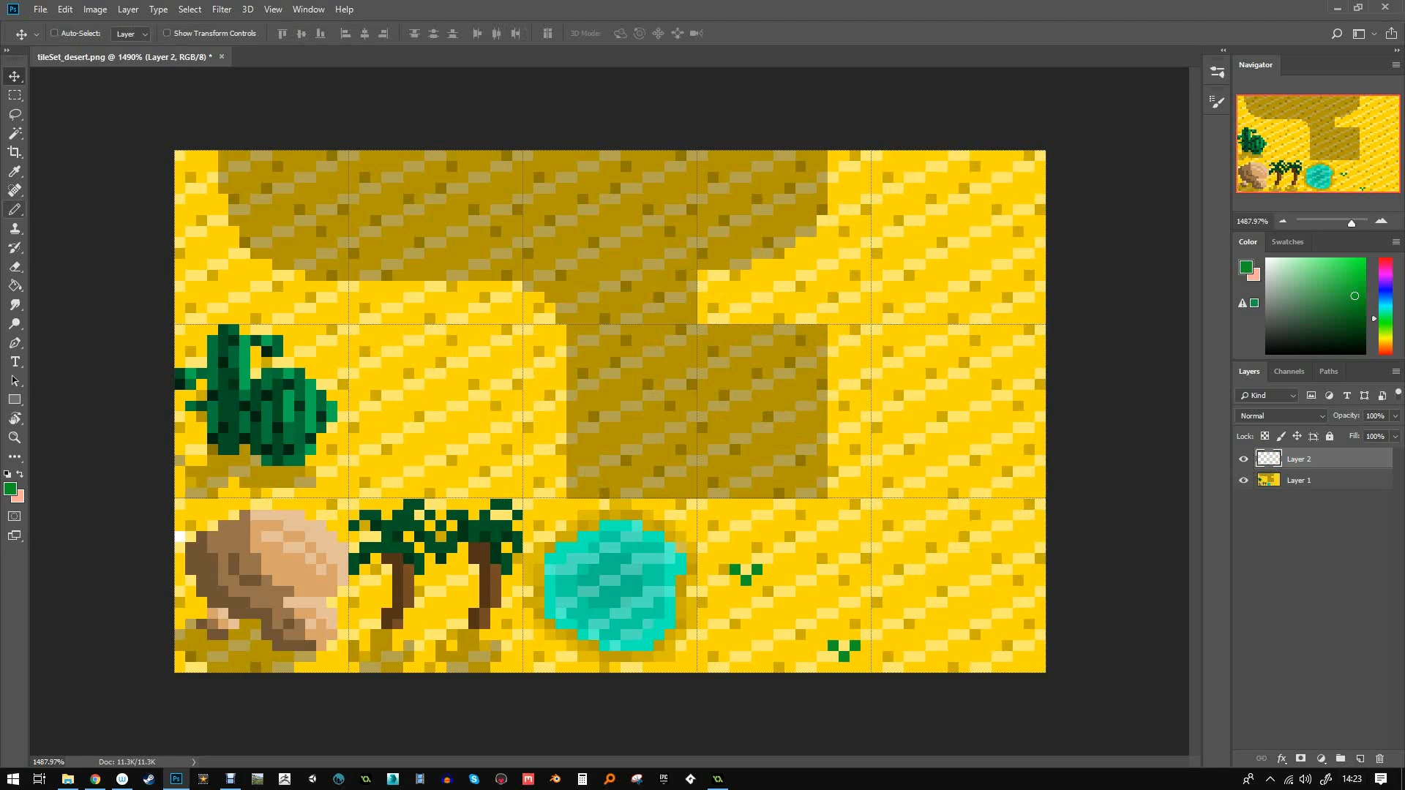
- Marquee patches inside the bottom-right, middle-right and top-right sand tiles
{"action": "key", "text": "m"}
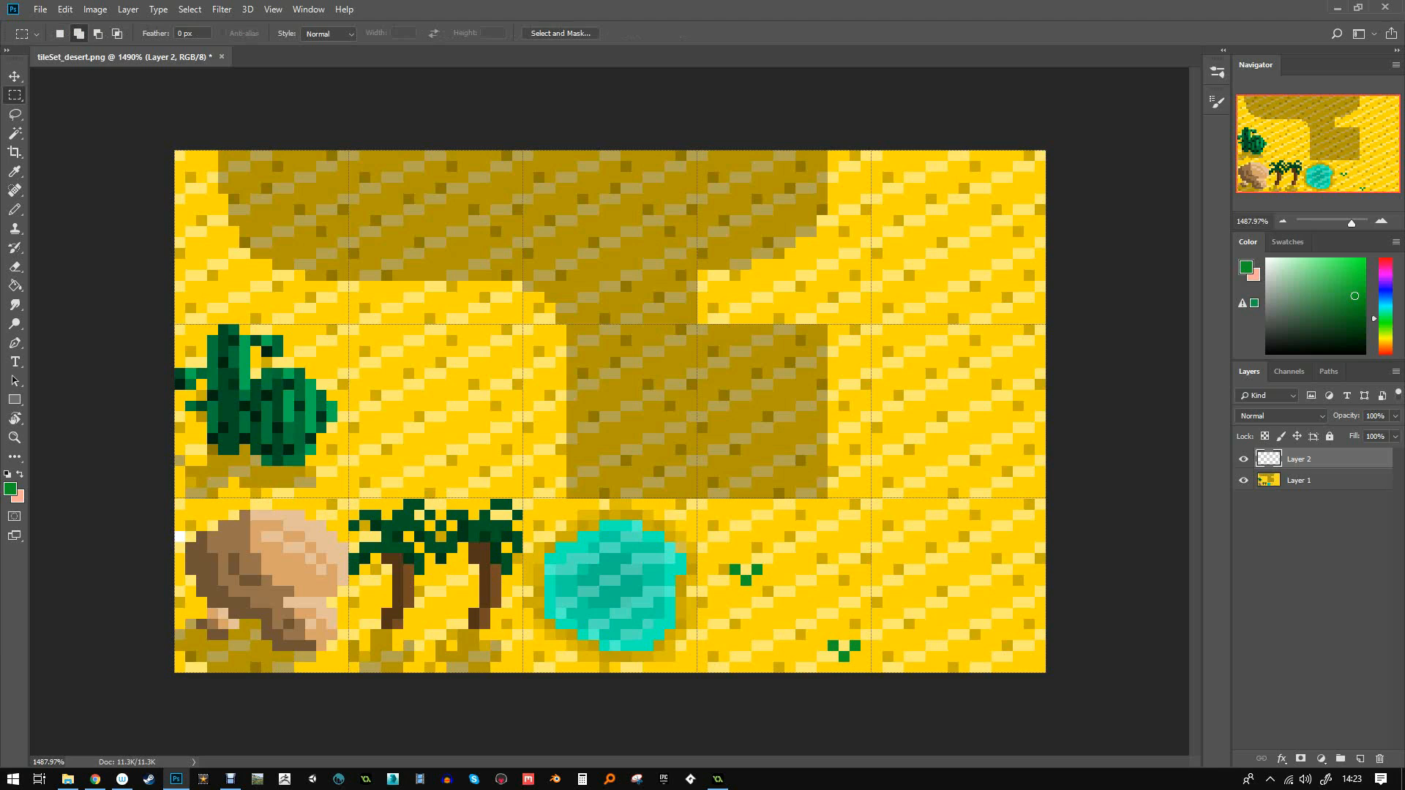
{"action": "left_click_drag", "start_coordinate": [871, 542], "coordinate": [1065, 659]}
{"action": "left_click_drag", "start_coordinate": [915, 498], "coordinate": [1054, 360]}
{"action": "left_click_drag", "start_coordinate": [872, 322], "coordinate": [1001, 195]}
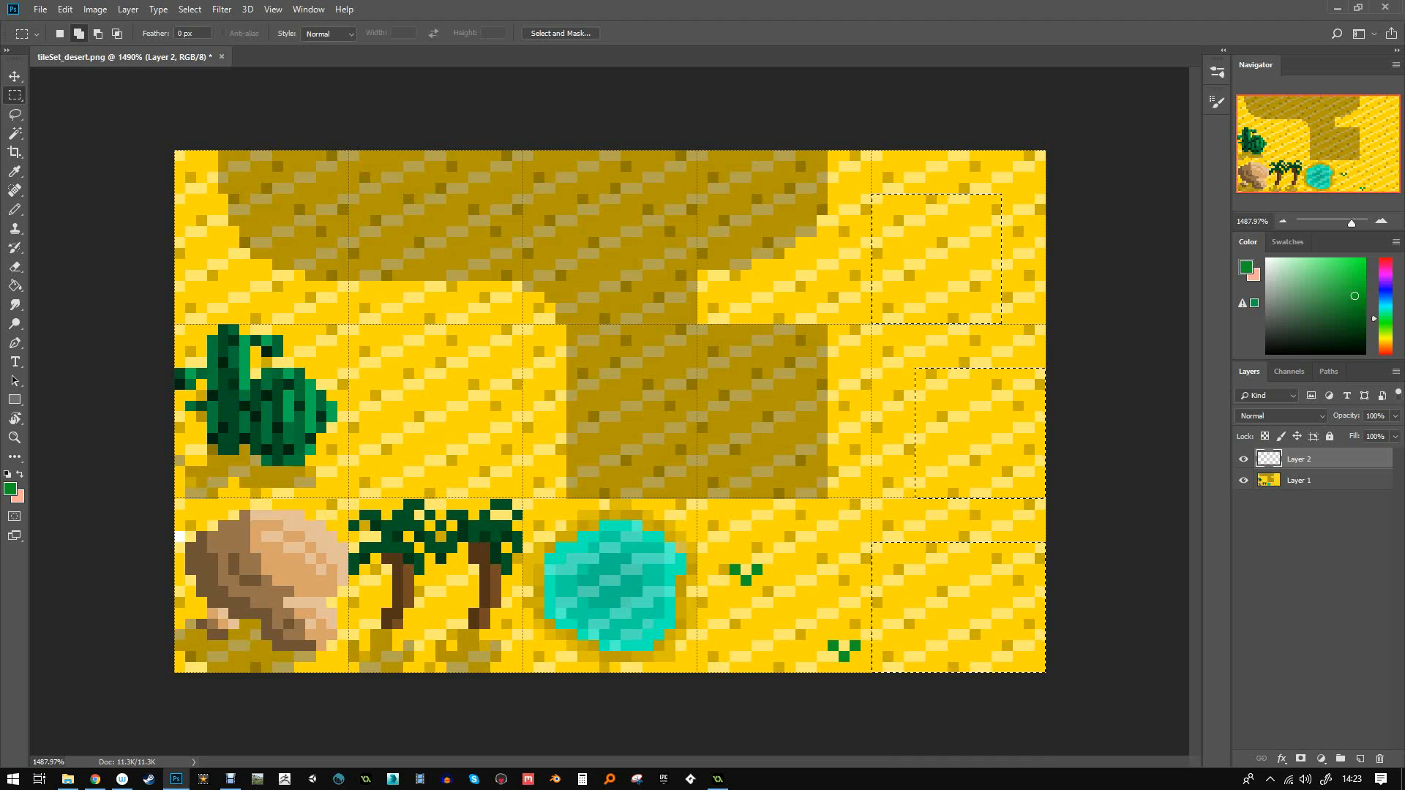
- Fill the three marked patches with black using the Paint Bucket
{"action": "left_click", "coordinate": [14, 286]}
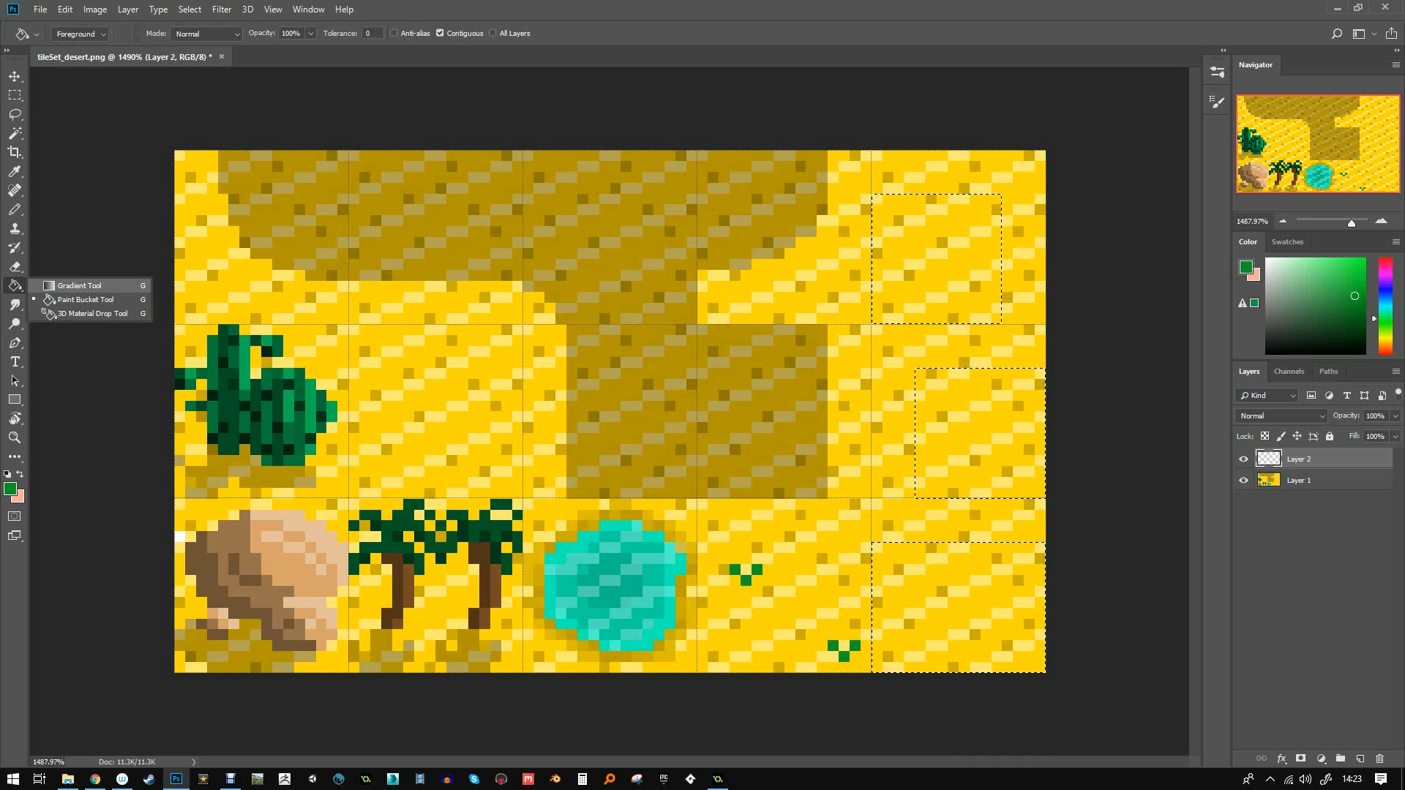
{"action": "left_click", "coordinate": [86, 299]}
{"action": "left_click", "coordinate": [10, 489]}
{"action": "left_click", "coordinate": [911, 504]}
{"action": "left_click", "coordinate": [1243, 311]}
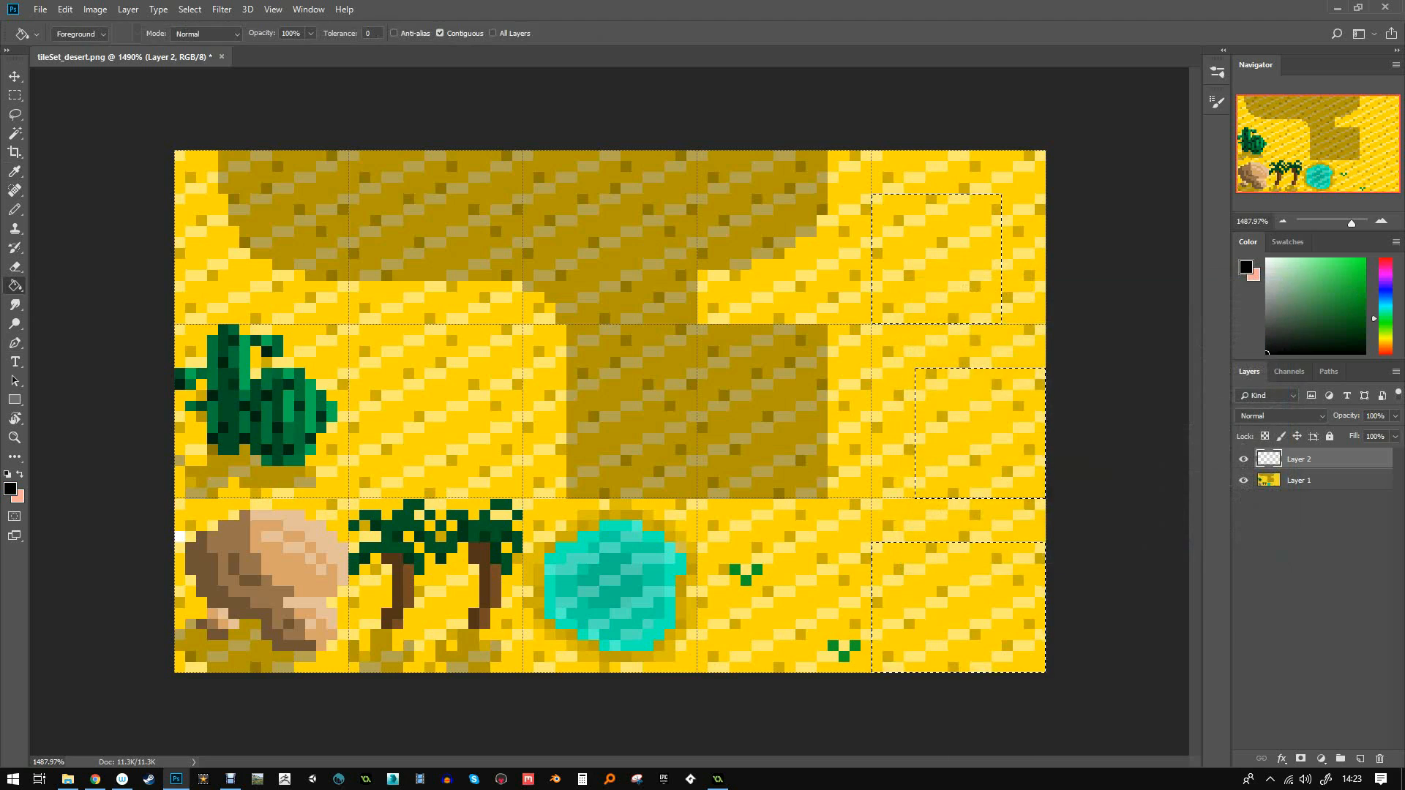
{"action": "left_click", "coordinate": [936, 259]}
- Set the shading layer's opacity to 30% and clear the selection
{"action": "left_click", "coordinate": [1375, 416]}
{"action": "type", "text": "40"}
{"action": "key", "text": "Return"}
{"action": "key", "text": "ctrl+d"}
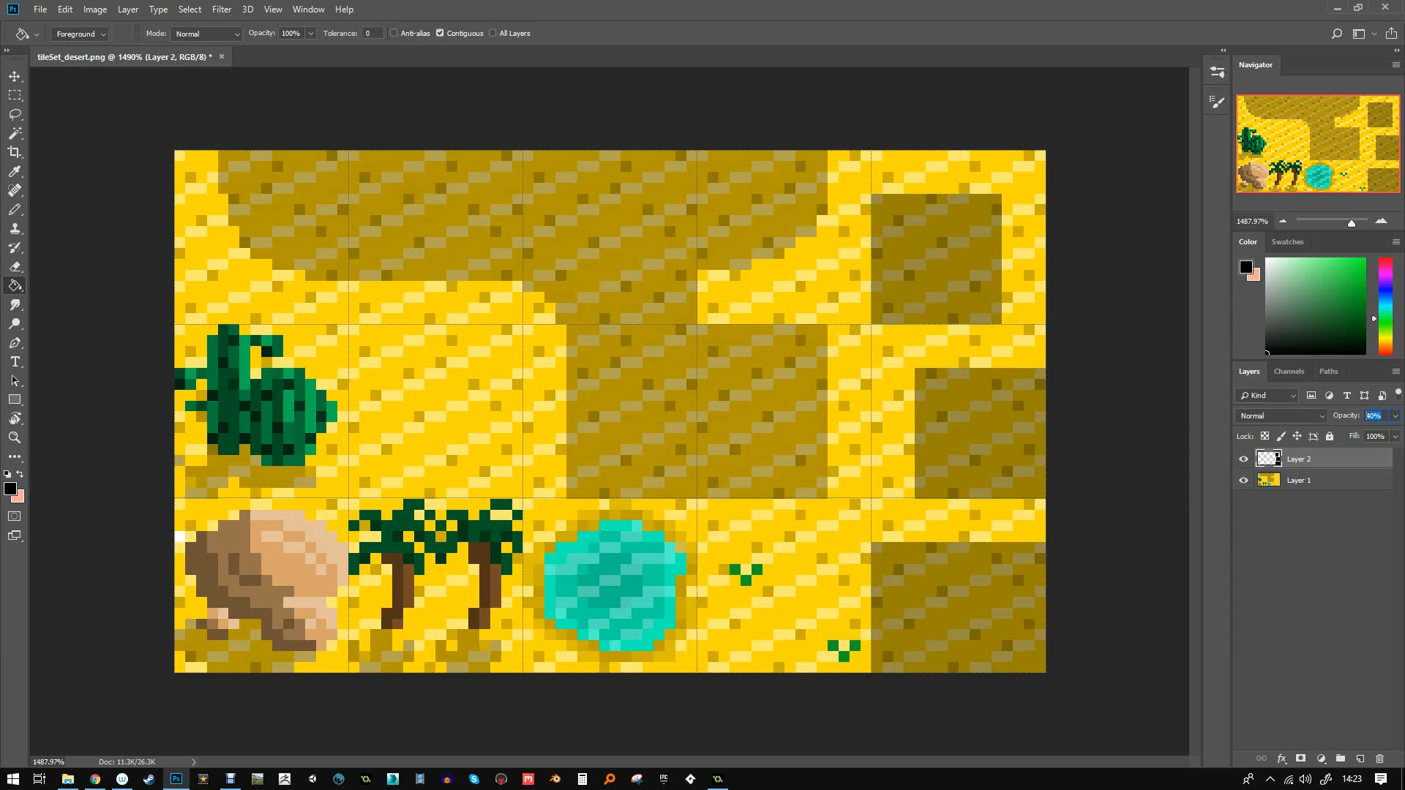
{"action": "type", "text": "30"}
{"action": "key", "text": "Return"}
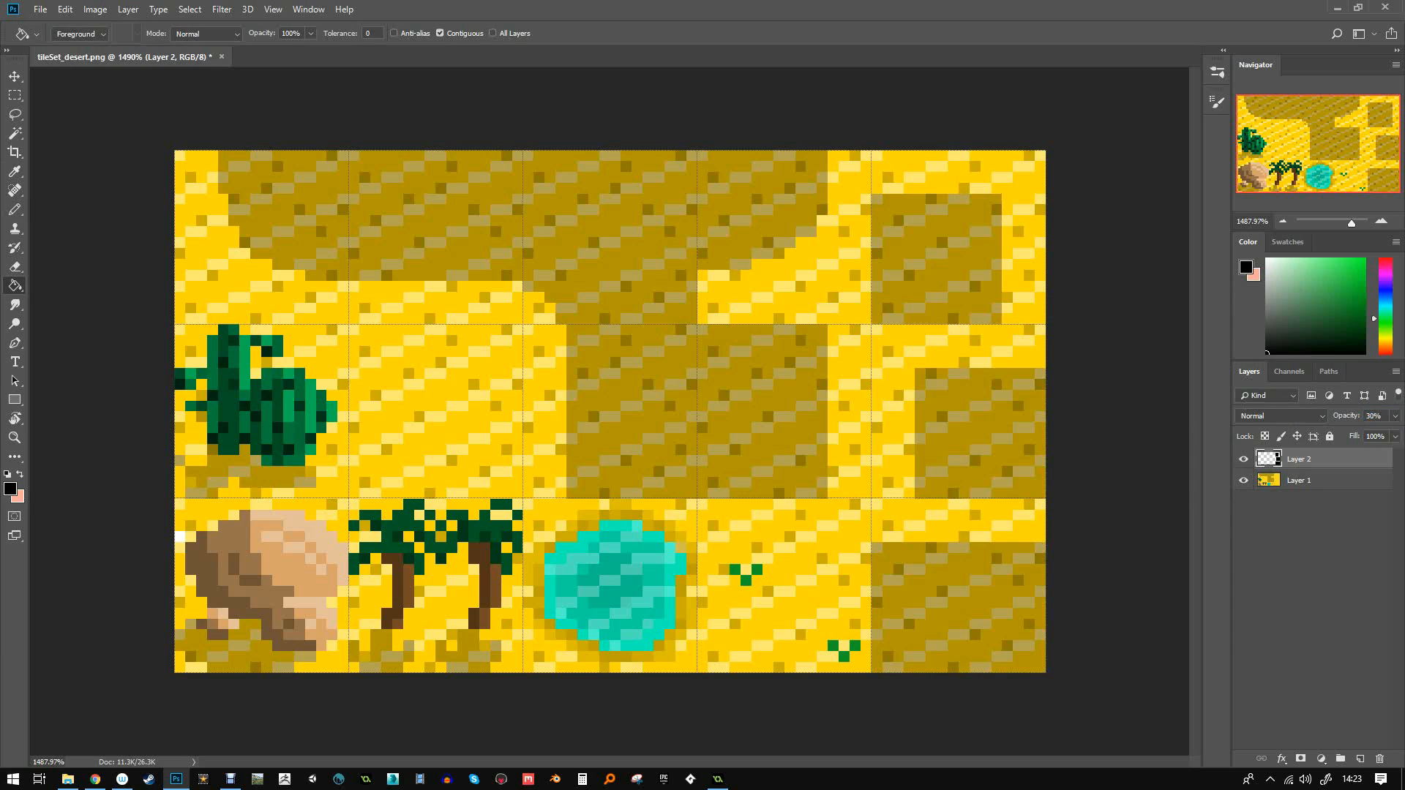
- Show the Info panel and sample the dark and plain sand colours from the tiles
{"action": "key", "text": "b"}
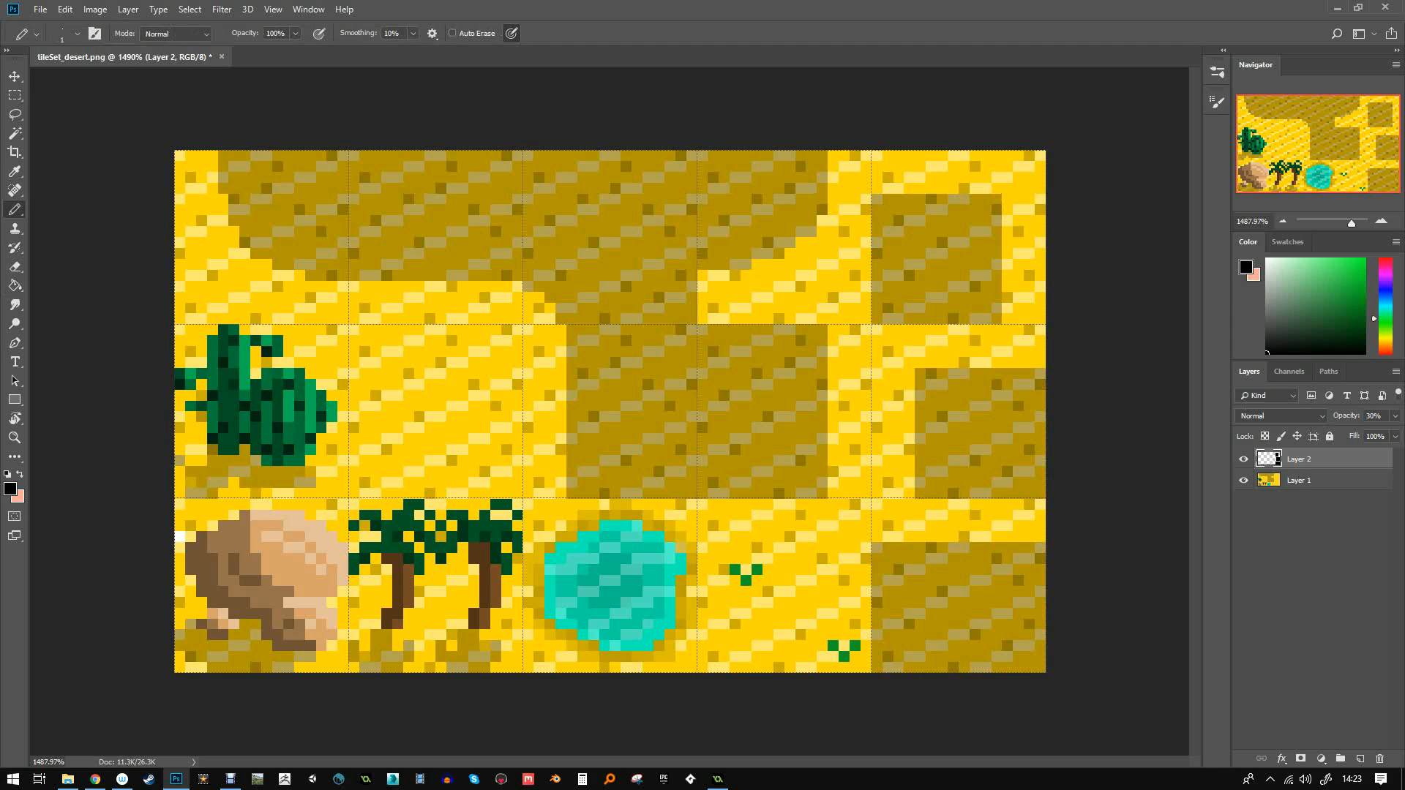
{"action": "left_click", "coordinate": [776, 410], "text": "alt"}
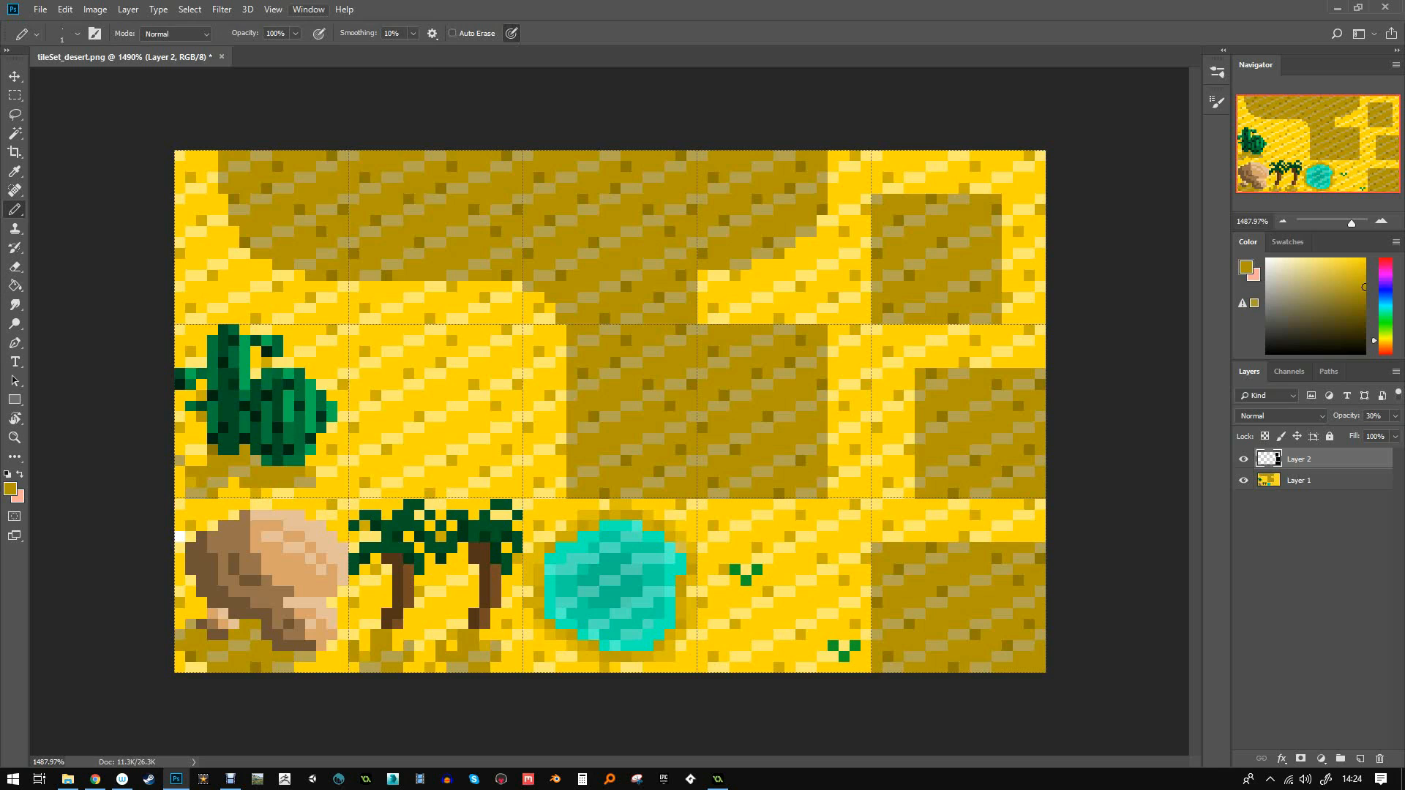
{"action": "left_click", "coordinate": [308, 8]}
{"action": "left_click", "coordinate": [310, 278]}
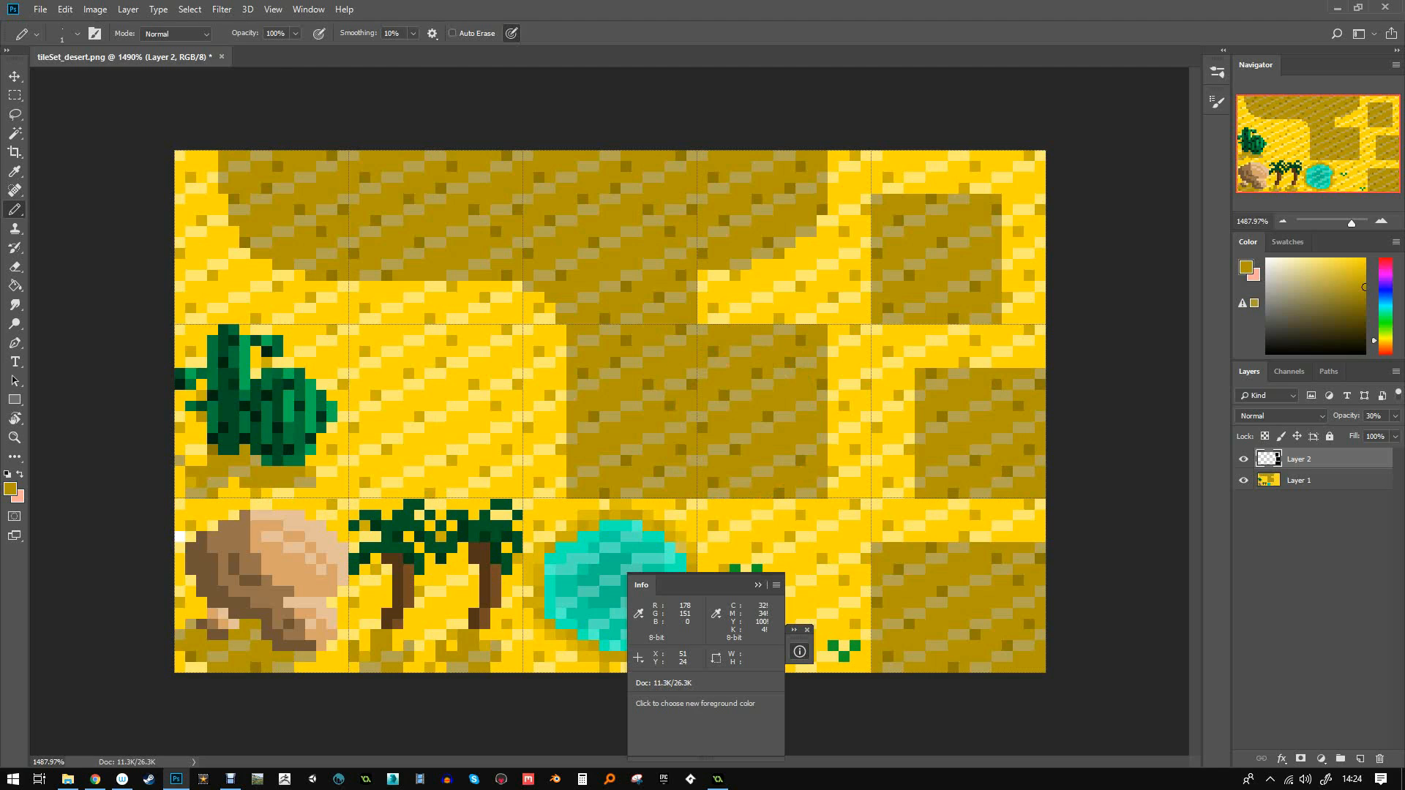
{"action": "left_click", "coordinate": [957, 444], "text": "alt"}
{"action": "left_click", "coordinate": [753, 412], "text": "alt"}
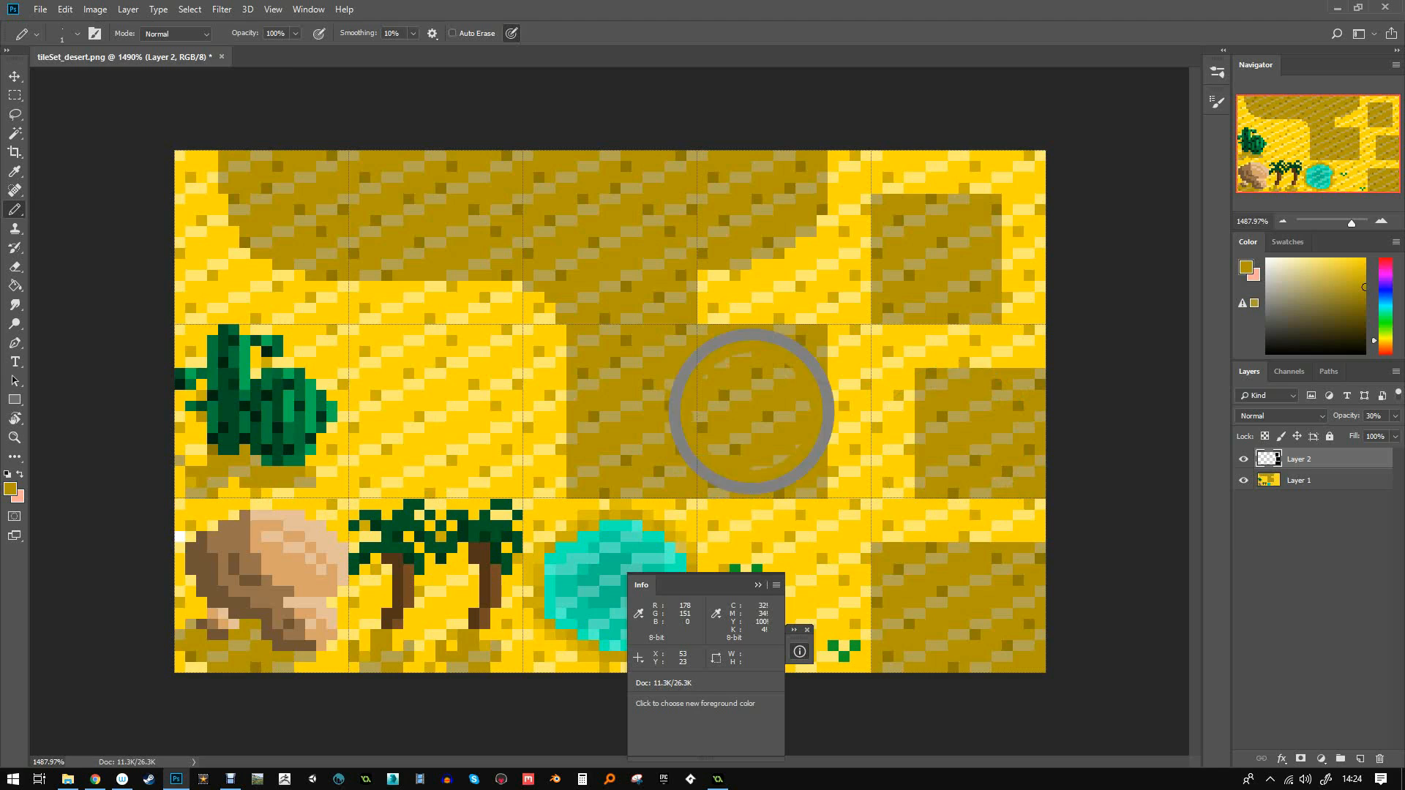
{"action": "left_click", "coordinate": [969, 400], "text": "alt"}
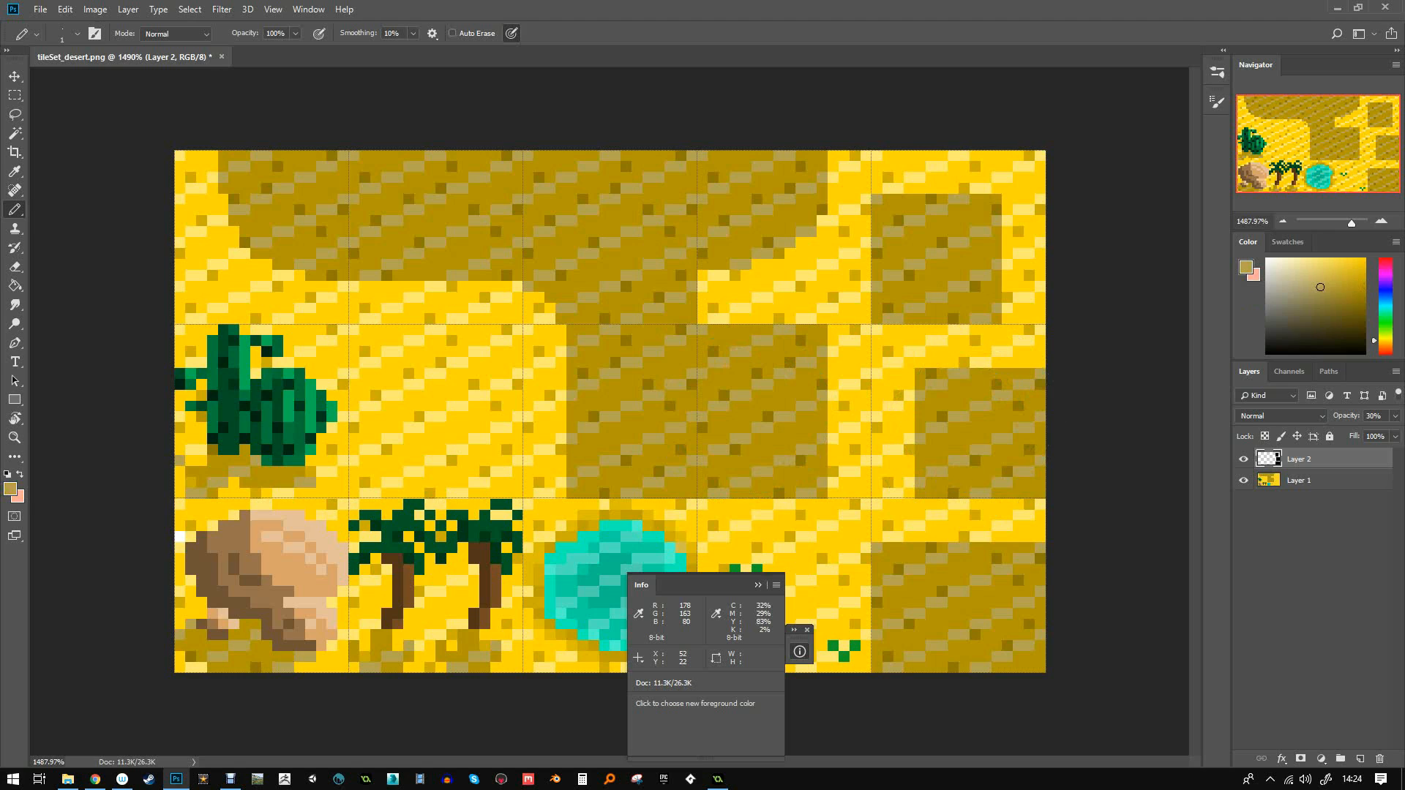
{"action": "left_click", "coordinate": [800, 651]}
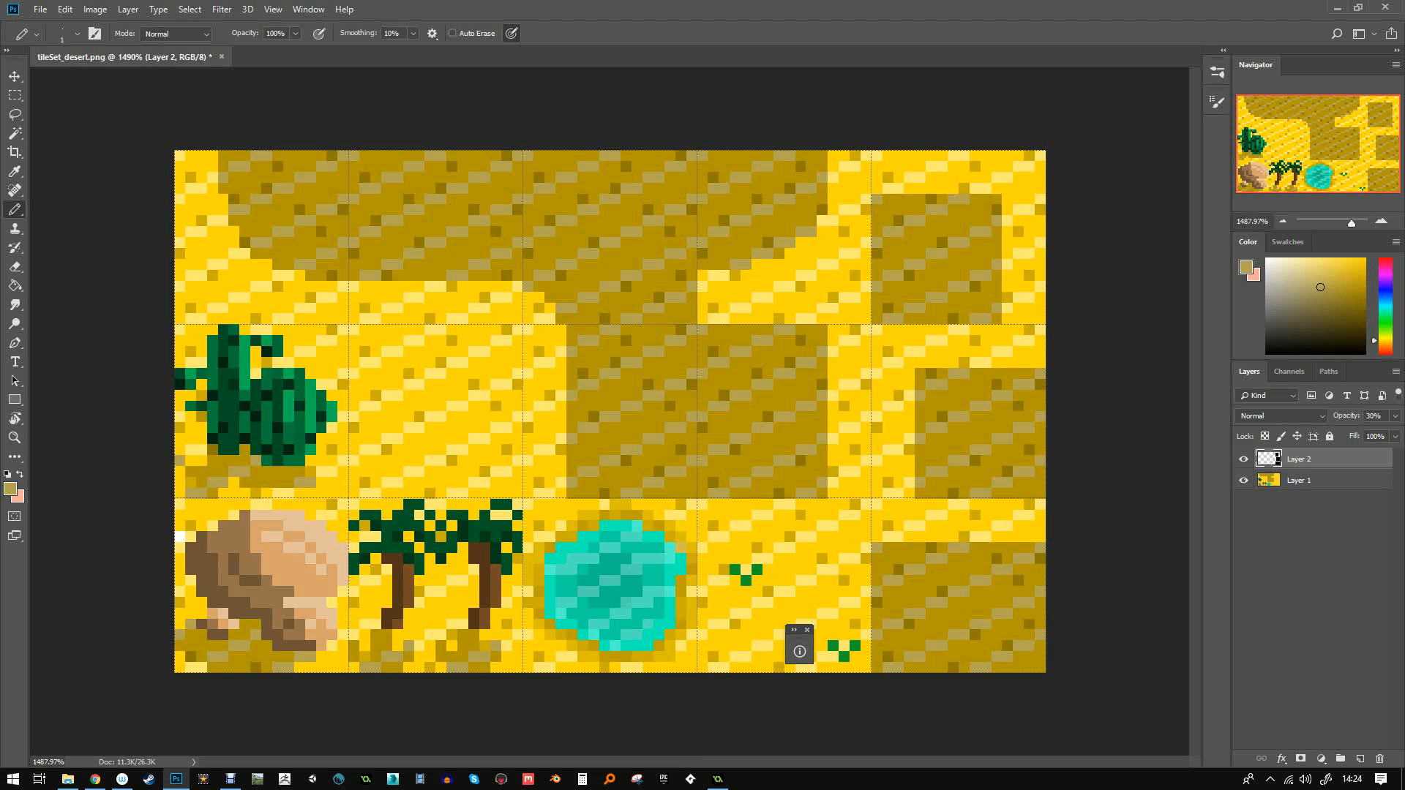
{"action": "key", "text": "ctrl+comma"}
{"action": "key", "text": "ctrl+comma"}
- Set the Eraser to hard-edged Pencil mode at 1 px
{"action": "left_click", "coordinate": [15, 267]}
{"action": "left_click", "coordinate": [159, 34]}
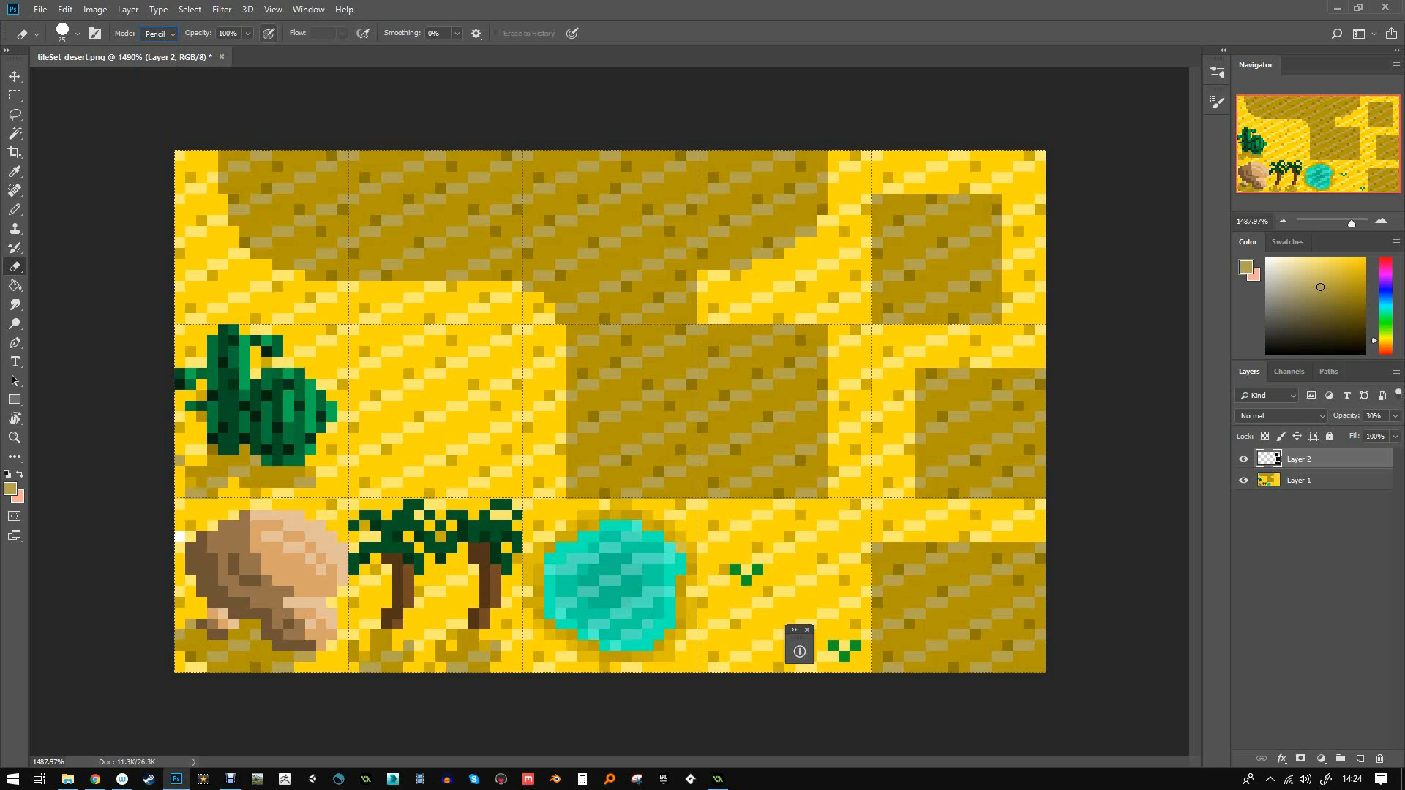
{"action": "left_click", "coordinate": [77, 34]}
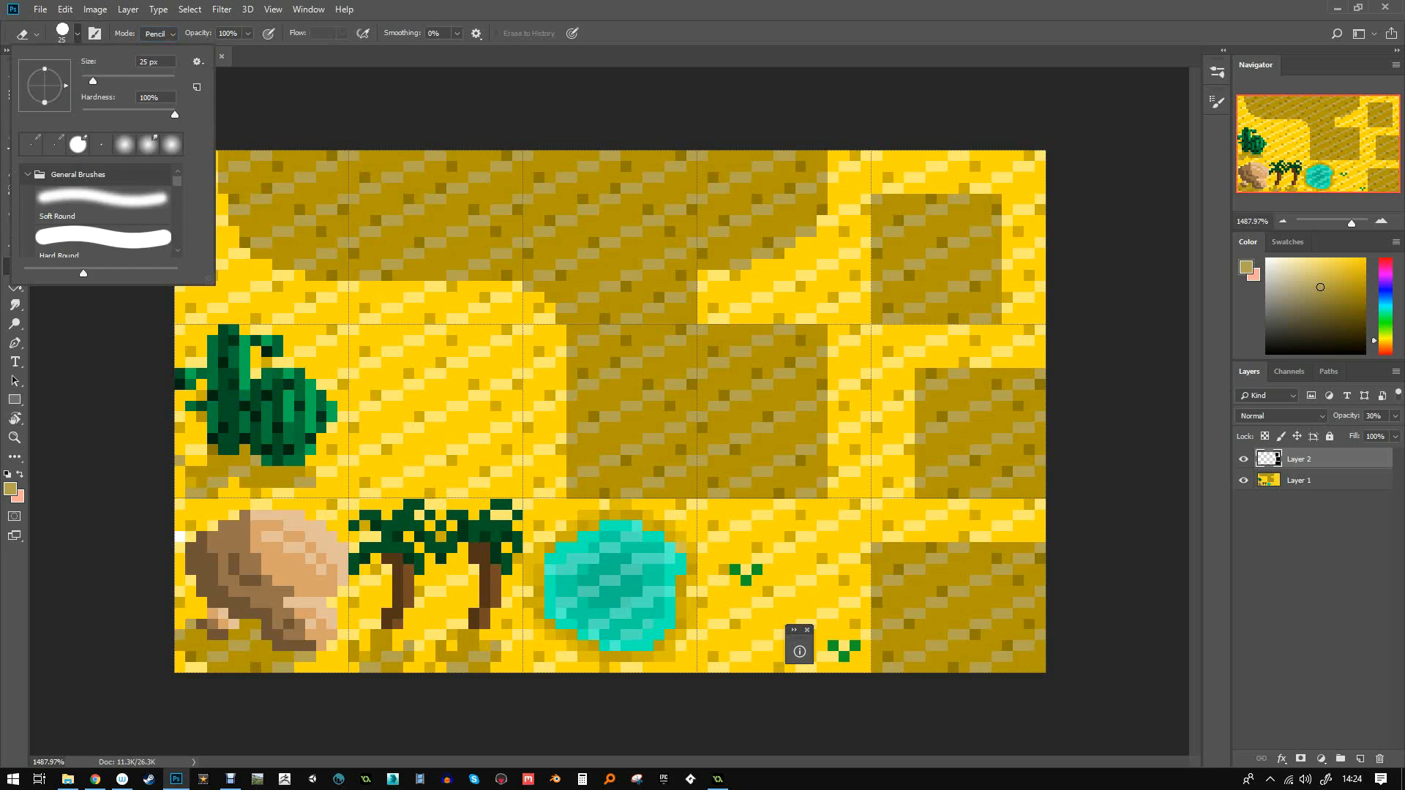
{"action": "type", "text": "1"}
{"action": "key", "text": "Return"}
- Erase stepped diagonal edges into the top-right and middle-right dark sand patches
{"action": "mouse_move", "coordinate": [908, 199]}
{"action": "left_mouse_down"}
{"action": "mouse_move", "coordinate": [998, 198]}
{"action": "mouse_move", "coordinate": [944, 210]}
{"action": "mouse_move", "coordinate": [999, 209]}
{"action": "mouse_move", "coordinate": [1004, 232]}
{"action": "left_mouse_up"}
{"action": "mouse_move", "coordinate": [957, 243]}
{"action": "left_mouse_down"}
{"action": "mouse_move", "coordinate": [1003, 242]}
{"action": "mouse_move", "coordinate": [997, 253]}
{"action": "mouse_move", "coordinate": [993, 242]}
{"action": "left_mouse_up"}
{"action": "mouse_move", "coordinate": [996, 264]}
{"action": "left_mouse_down"}
{"action": "mouse_move", "coordinate": [996, 286]}
{"action": "mouse_move", "coordinate": [975, 264]}
{"action": "left_mouse_up"}
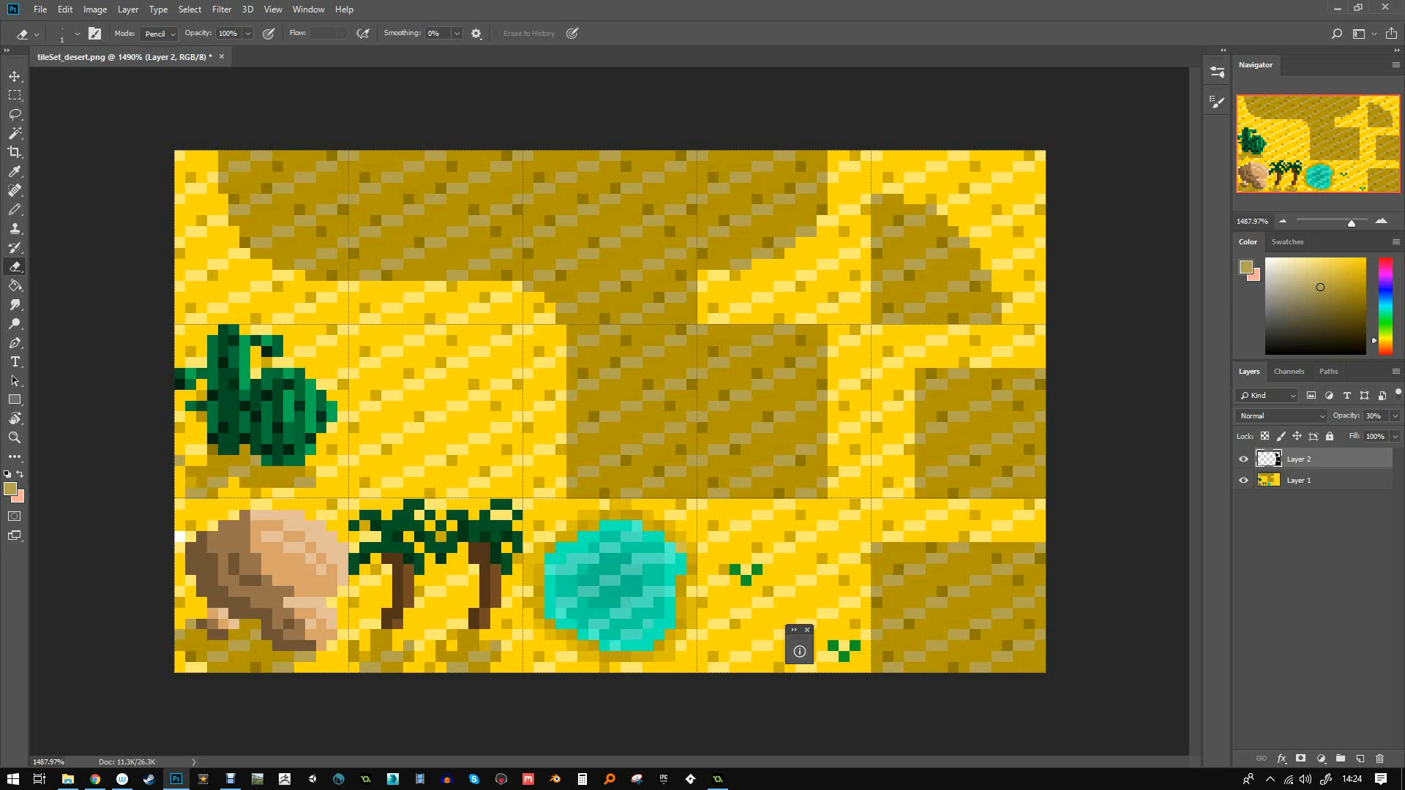
{"action": "mouse_move", "coordinate": [1010, 374]}
{"action": "left_mouse_down"}
{"action": "mouse_move", "coordinate": [920, 439]}
{"action": "mouse_move", "coordinate": [920, 373]}
{"action": "mouse_move", "coordinate": [952, 373]}
{"action": "left_mouse_up"}
{"action": "left_click", "coordinate": [964, 373]}
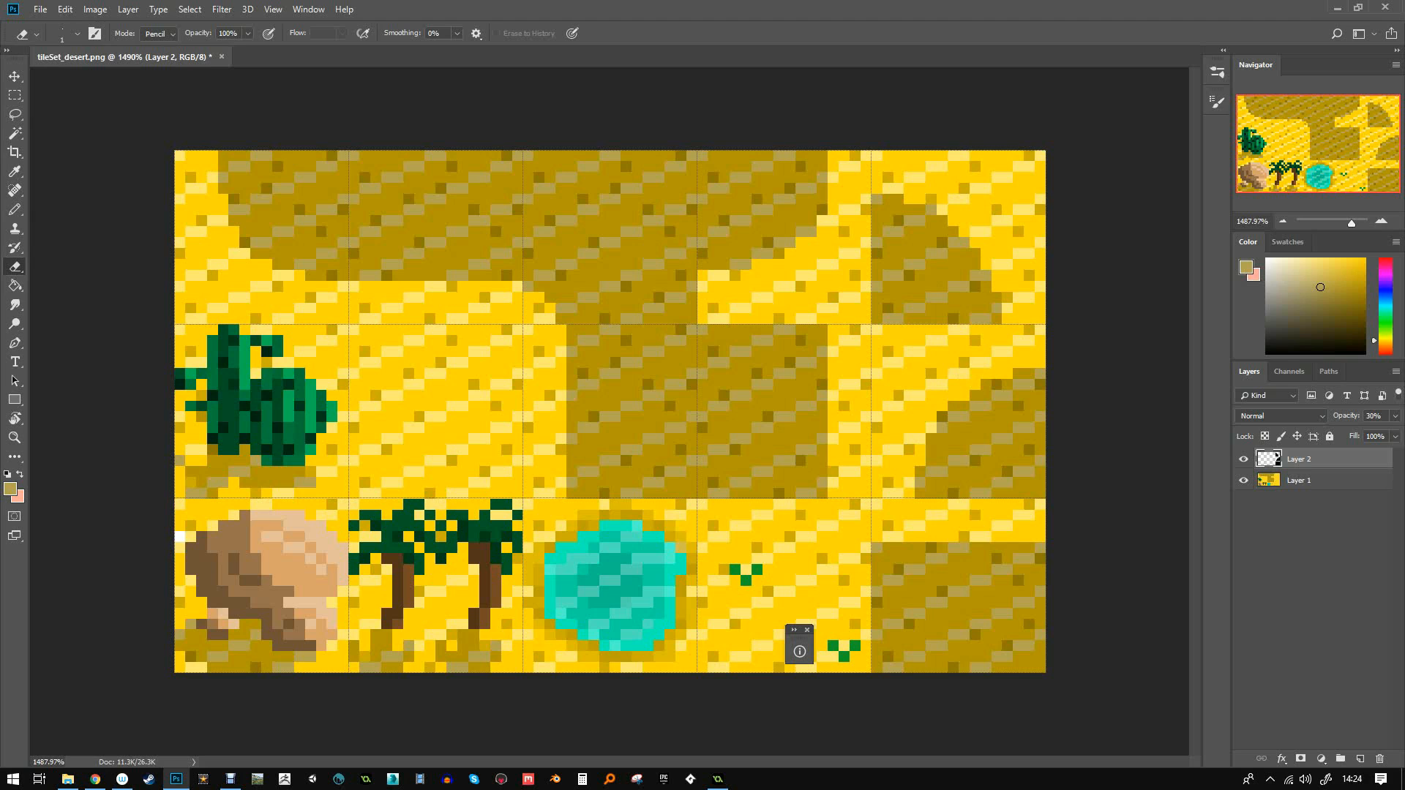
- Save the shaded tileset as a PNG over tileSet_desertExtended.png on the Desktop
{"action": "key", "text": "ctrl+shift+s"}
{"action": "left_click", "coordinate": [498, 579]}
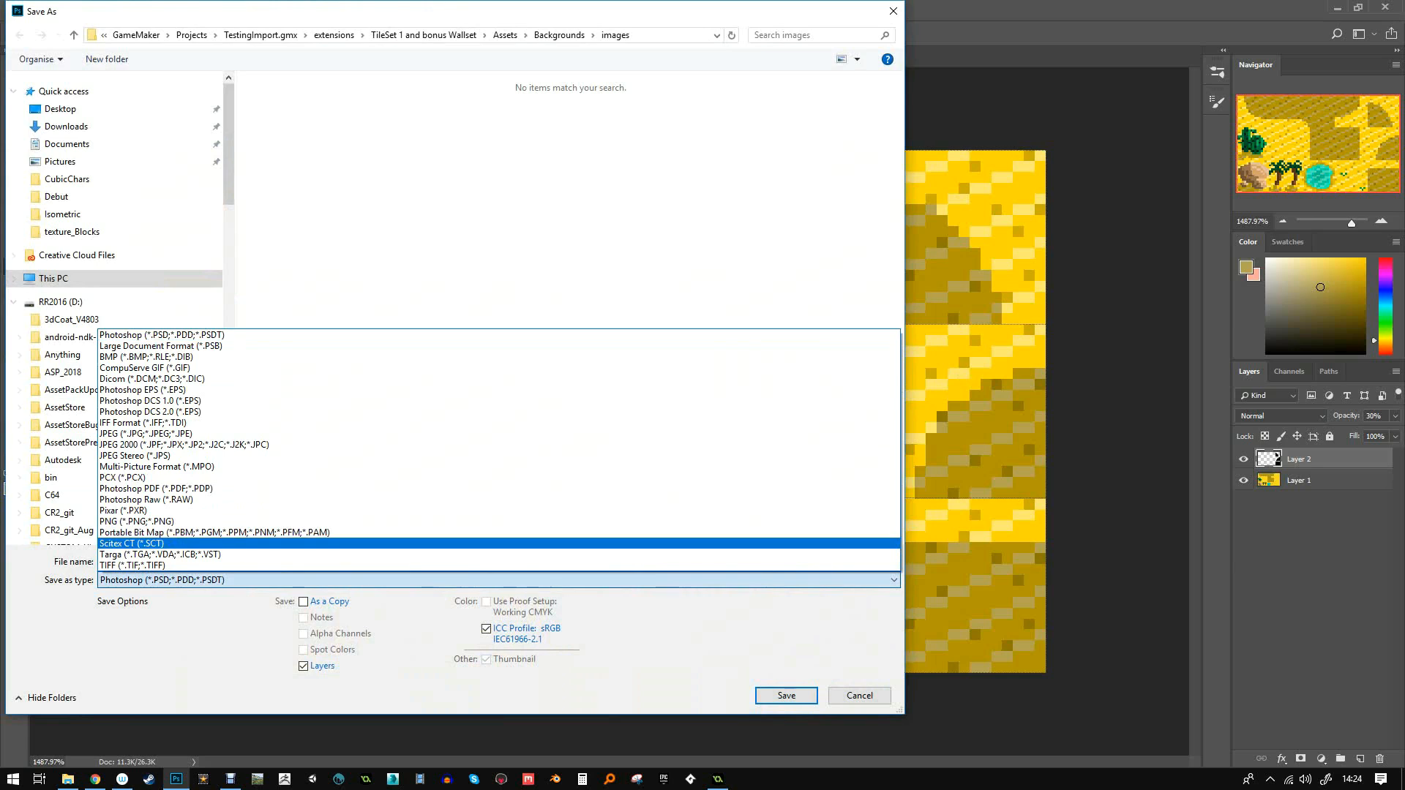
{"action": "left_click", "coordinate": [136, 521]}
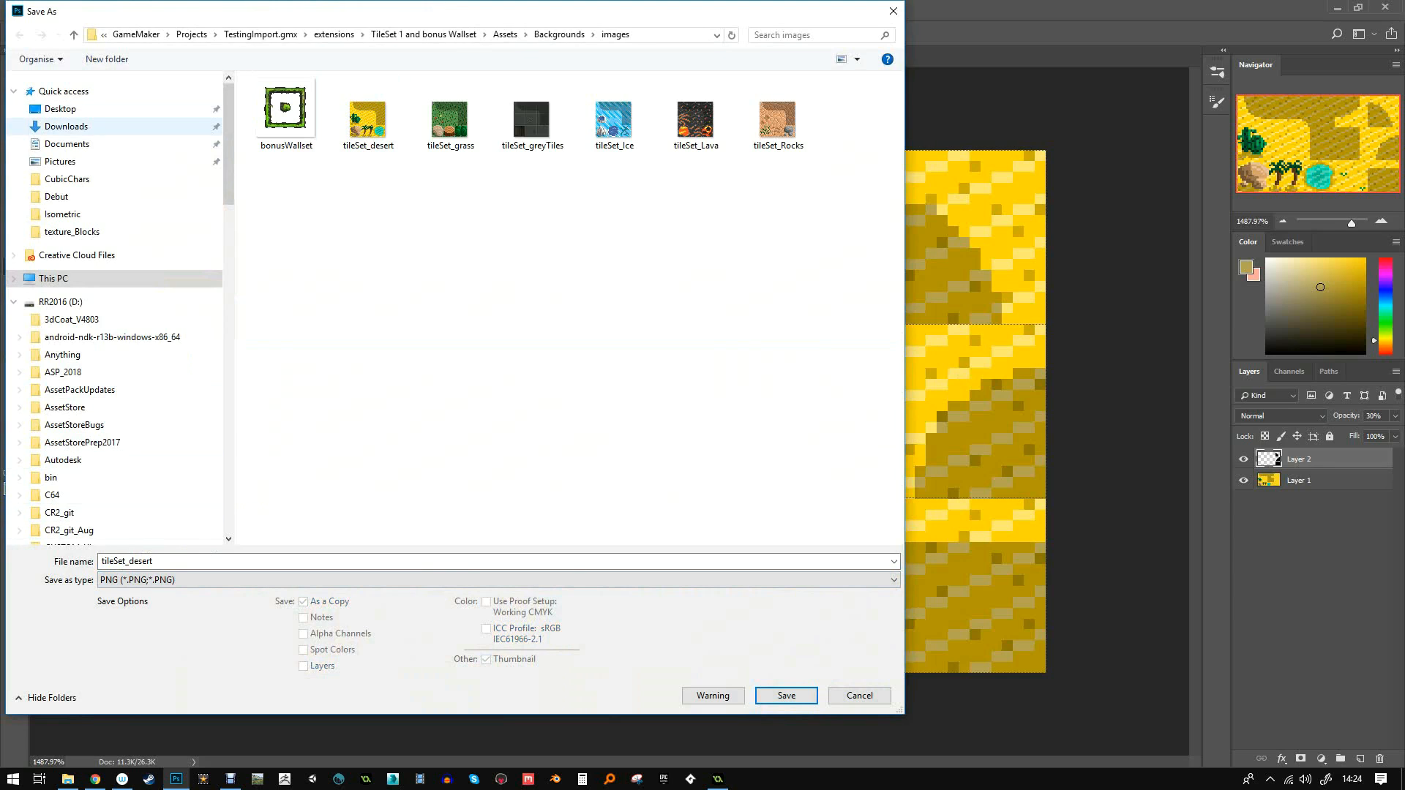
{"action": "left_click", "coordinate": [60, 108]}
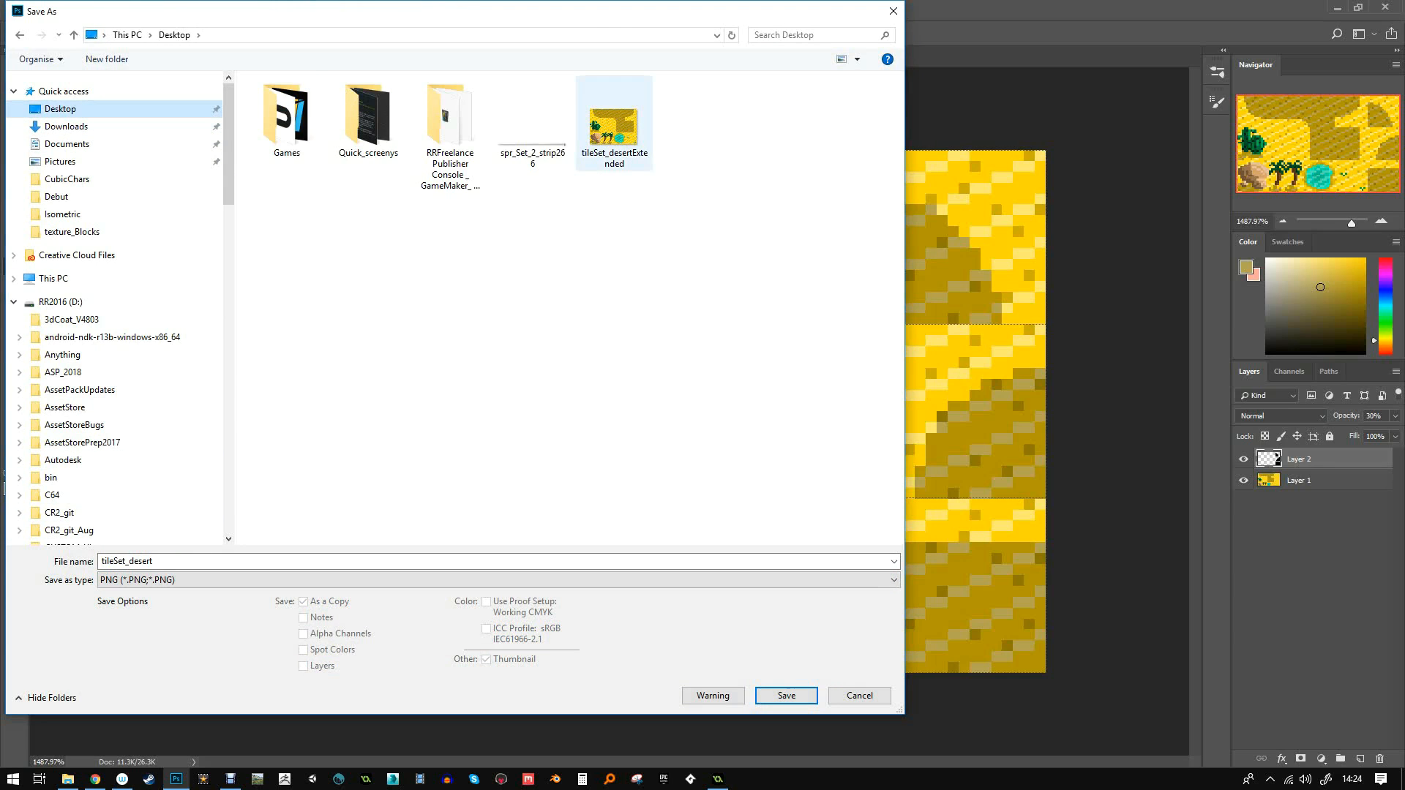
{"action": "double_click", "coordinate": [613, 124]}
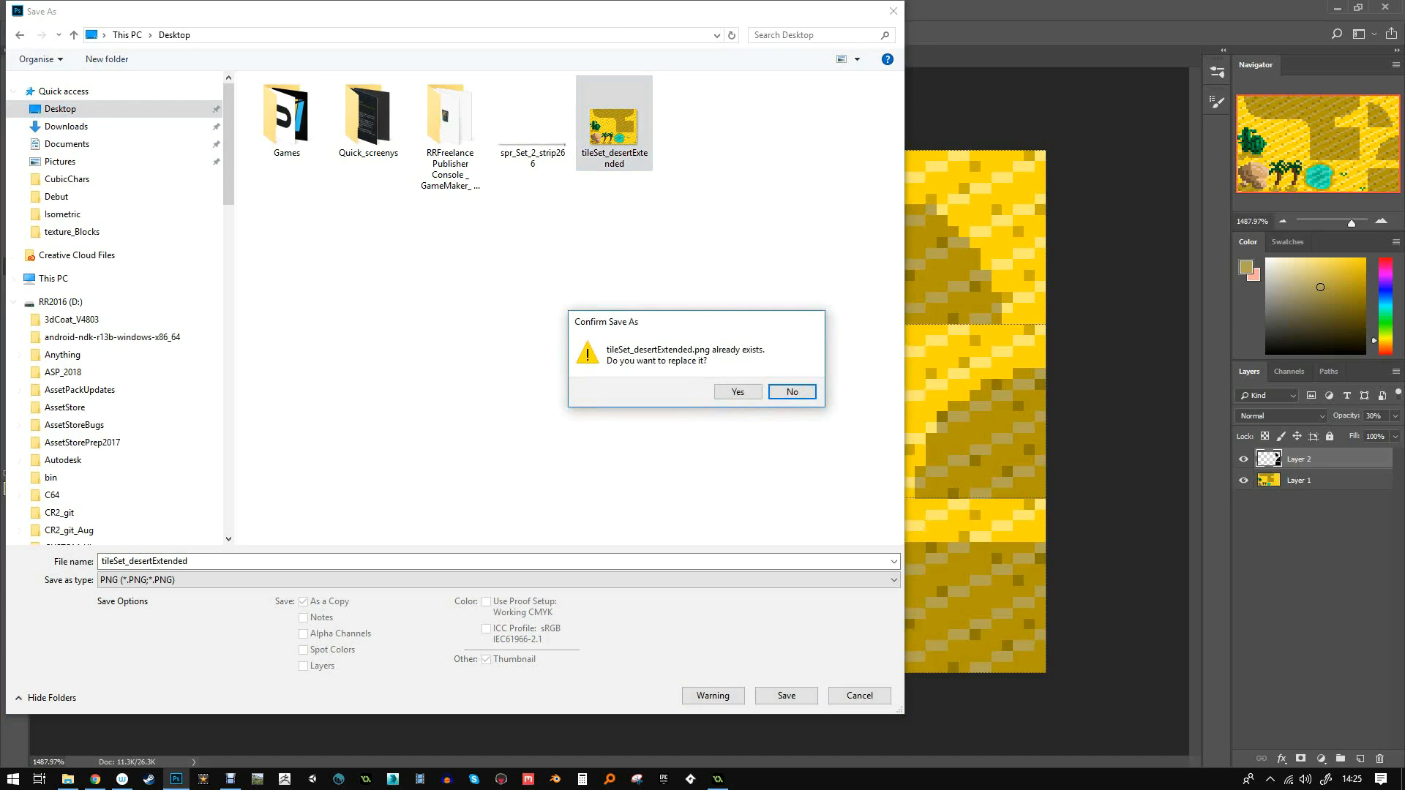
{"action": "key", "text": "Return"}
{"action": "key", "text": "Return"}
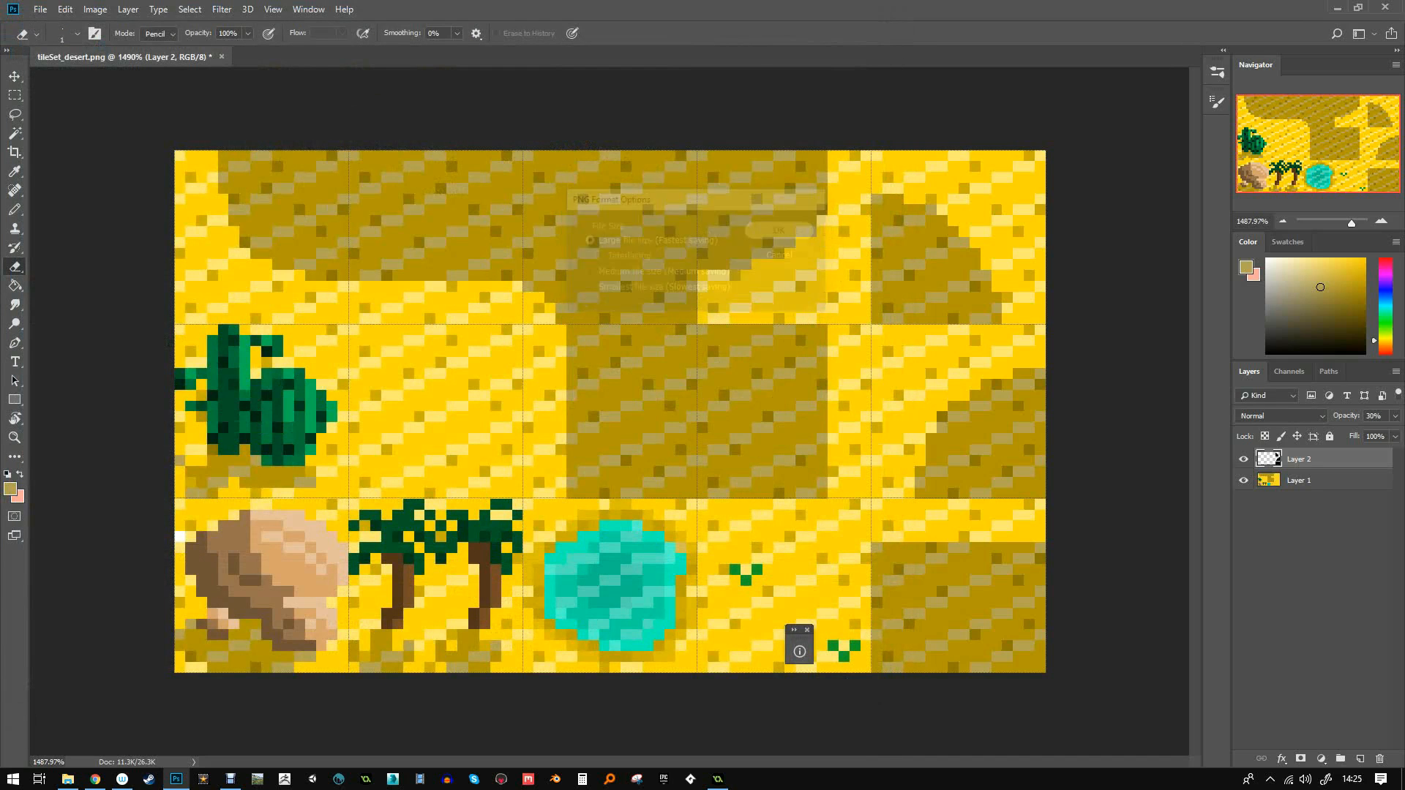
{"action": "key", "text": "alt+Tab"}
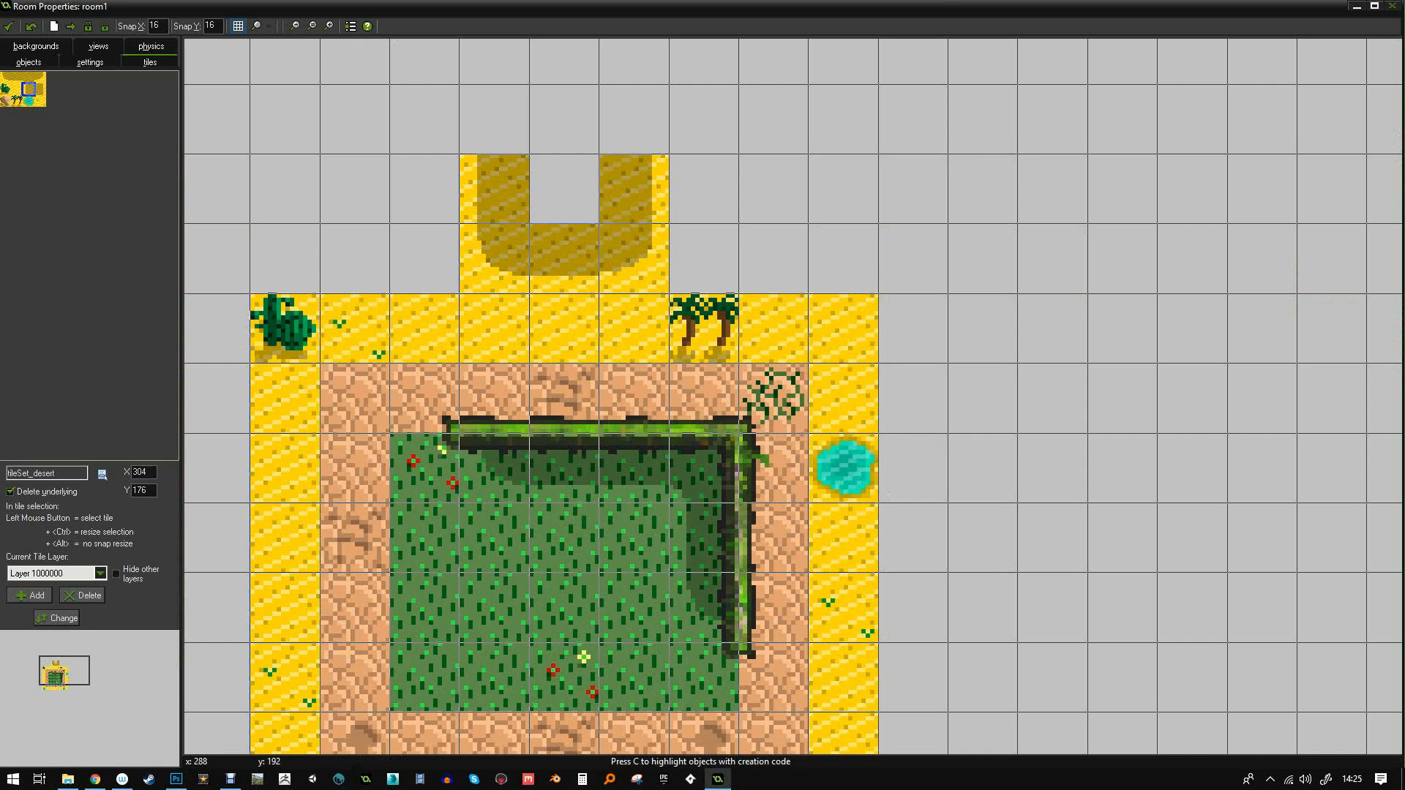
- Load tileSet_desertExtended as the new image for the tileSet_desert background
{"action": "left_click", "coordinate": [8, 26]}
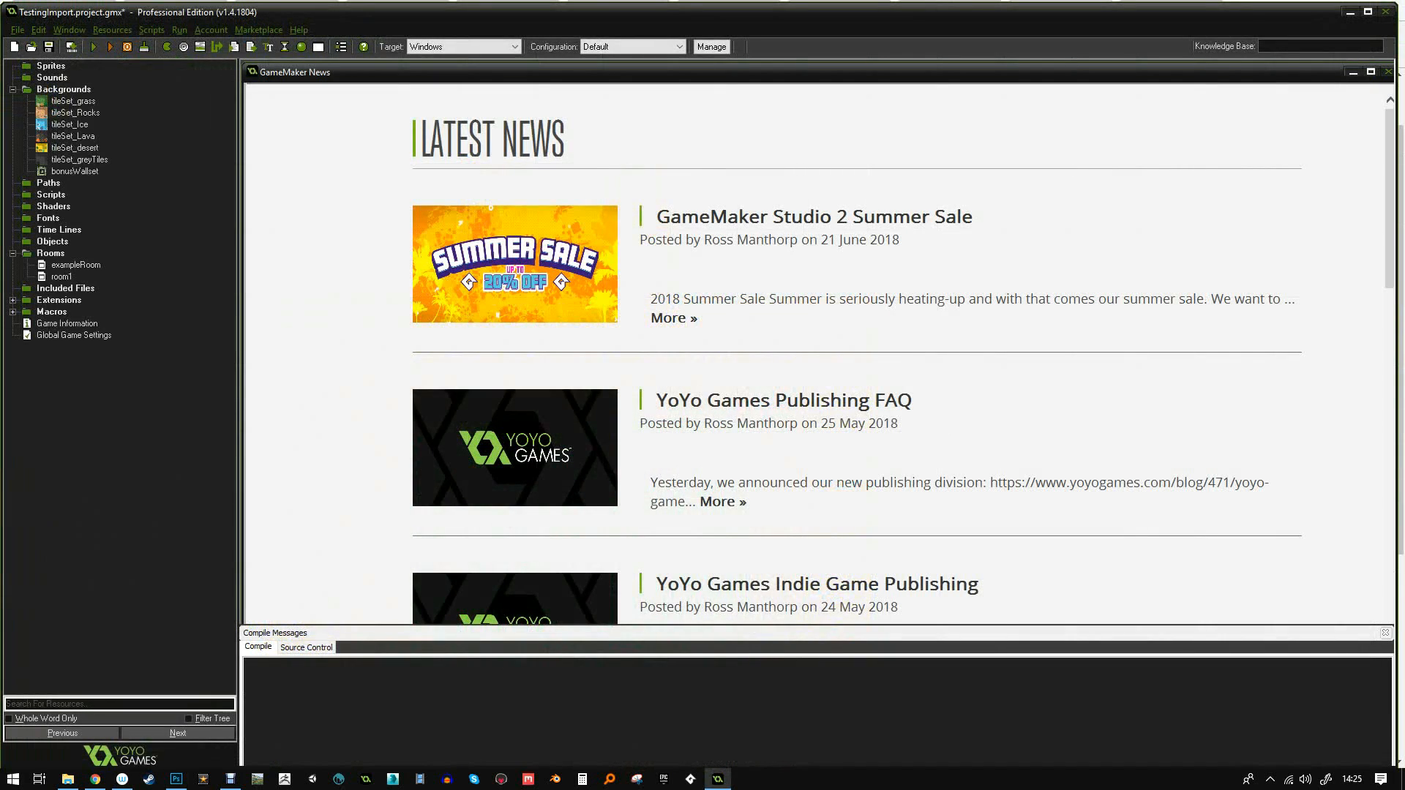
{"action": "double_click", "coordinate": [75, 148]}
{"action": "left_click", "coordinate": [82, 80]}
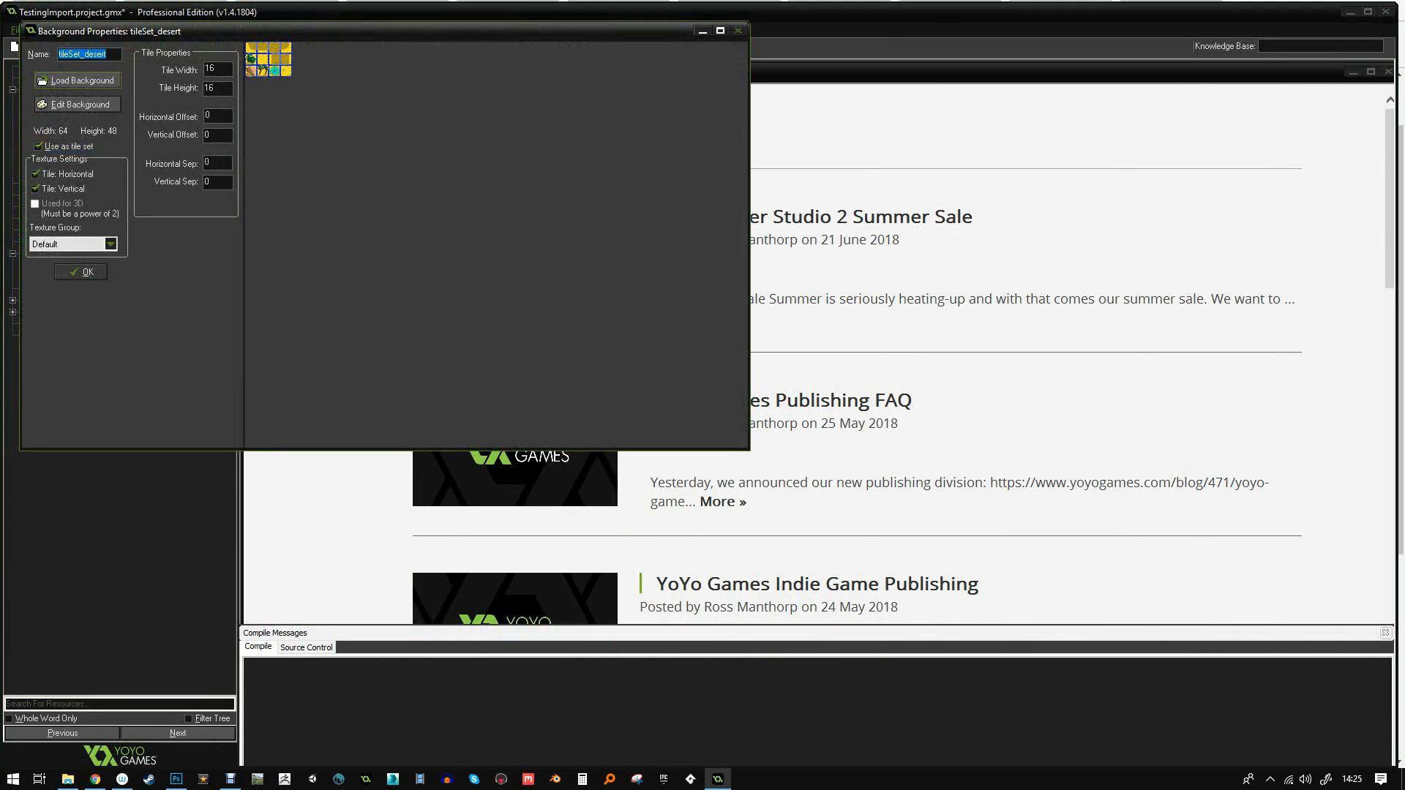
{"action": "double_click", "coordinate": [625, 362]}
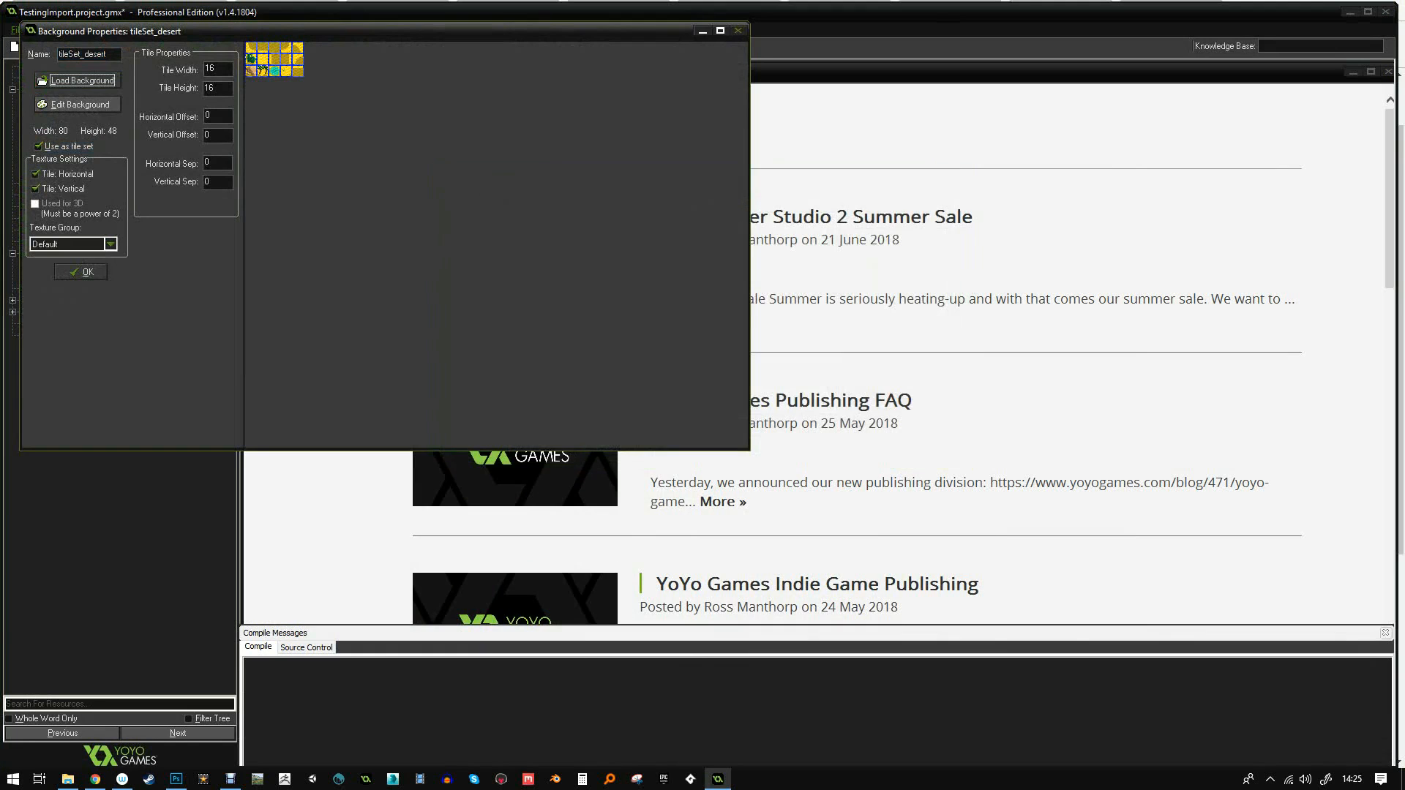
{"action": "left_click", "coordinate": [84, 273]}
- Reopen room1 and leave its background image unset
{"action": "double_click", "coordinate": [61, 277]}
{"action": "scroll", "coordinate": [326, 121], "scroll_direction": "up", "scroll_amount": 3, "text": "ctrl"}
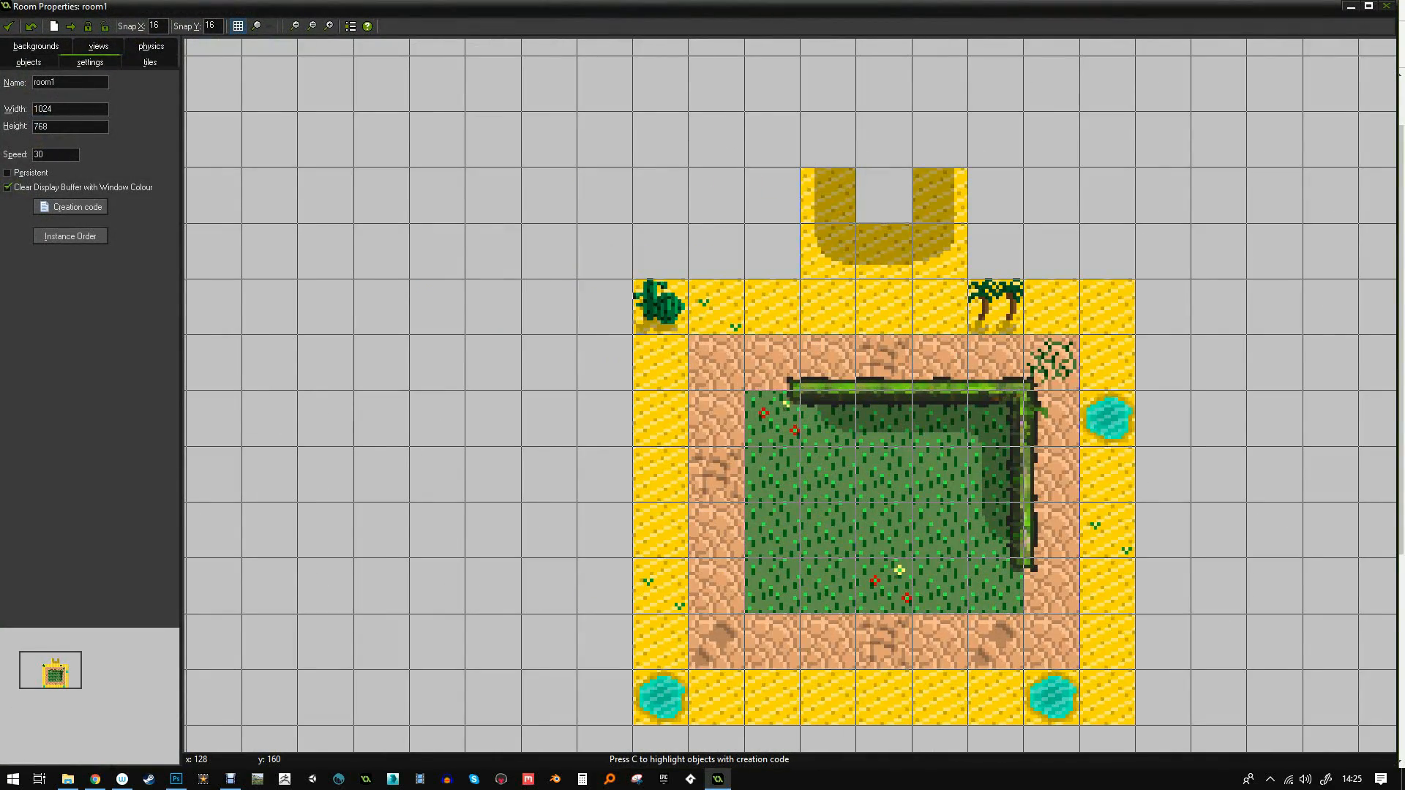
{"action": "left_click", "coordinate": [29, 62]}
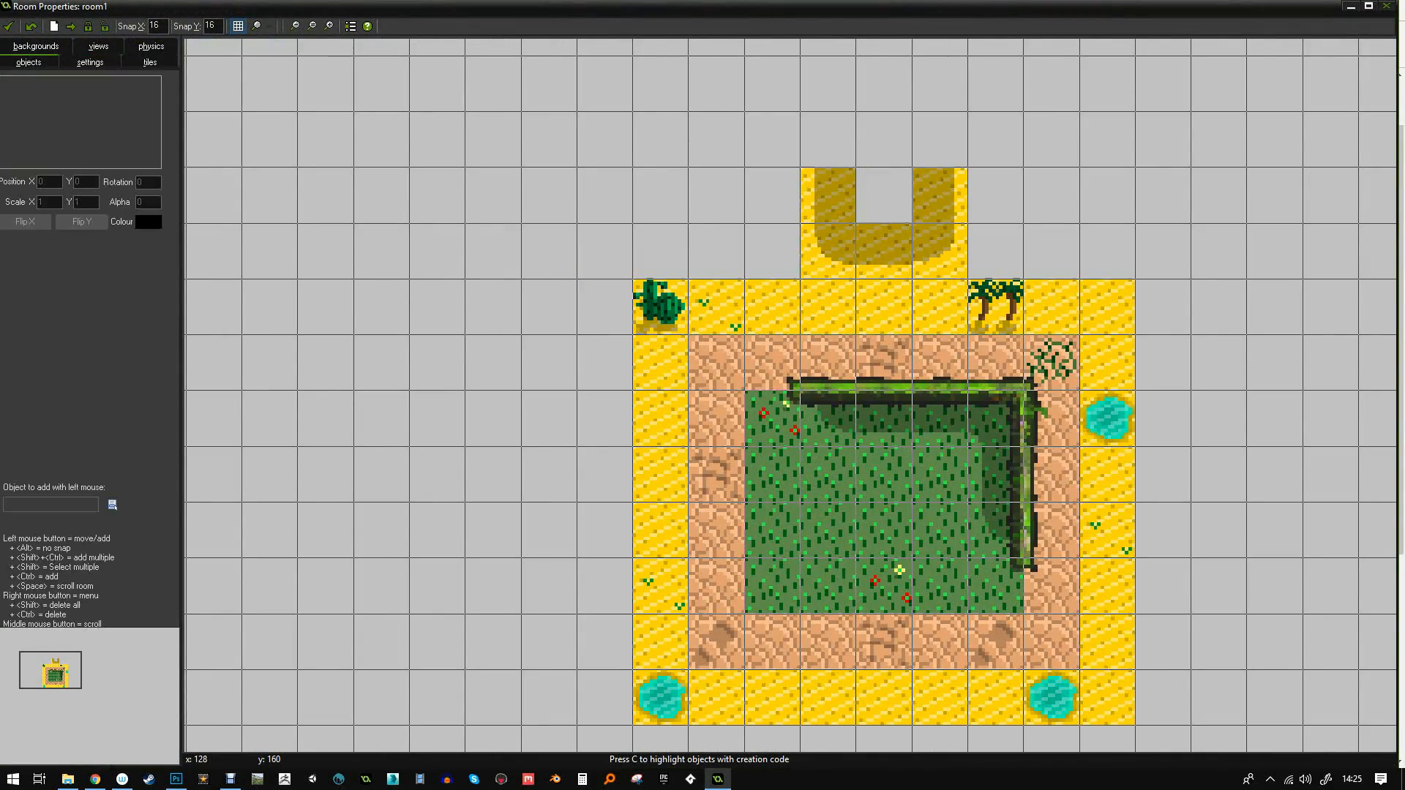
{"action": "left_click", "coordinate": [36, 46]}
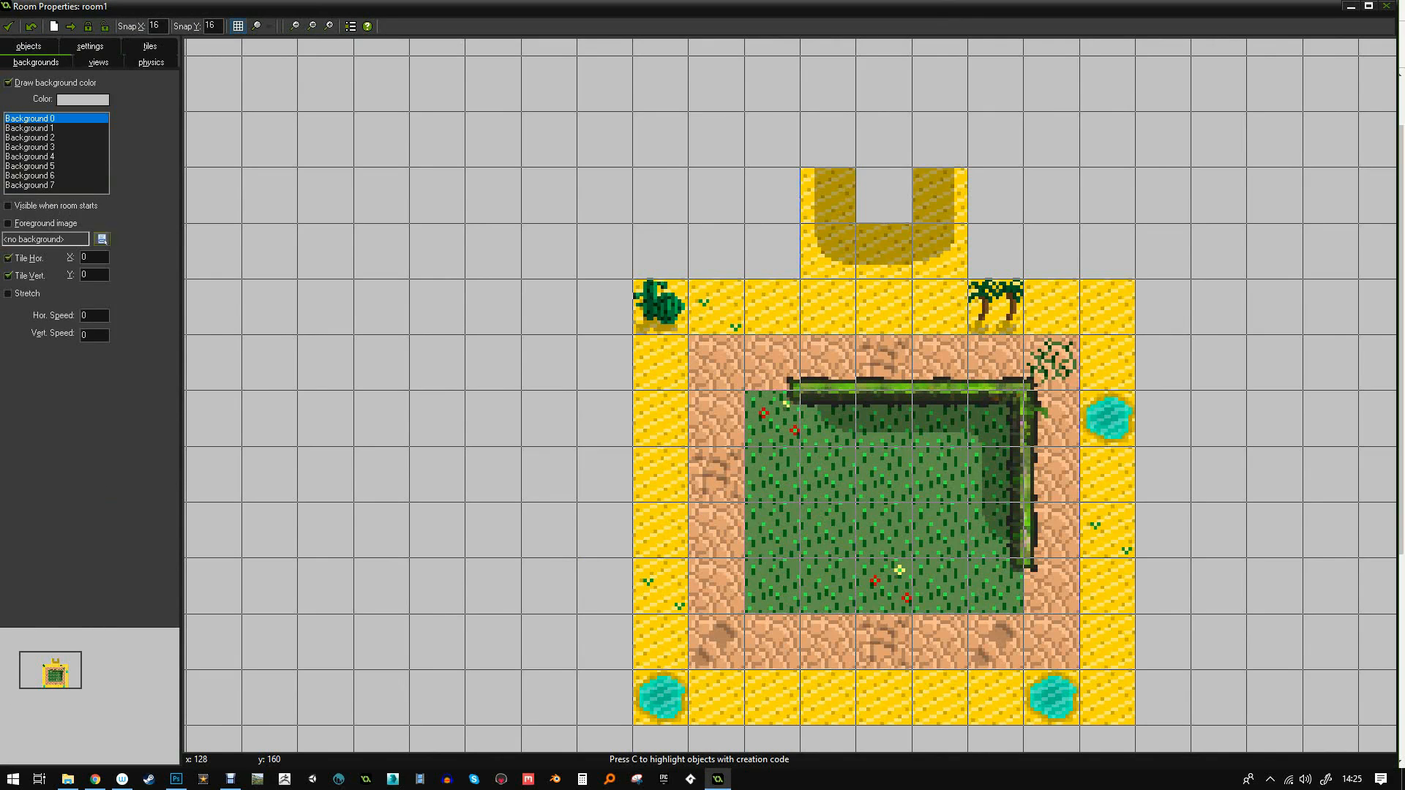
{"action": "left_click", "coordinate": [103, 239]}
{"action": "left_click", "coordinate": [150, 328]}
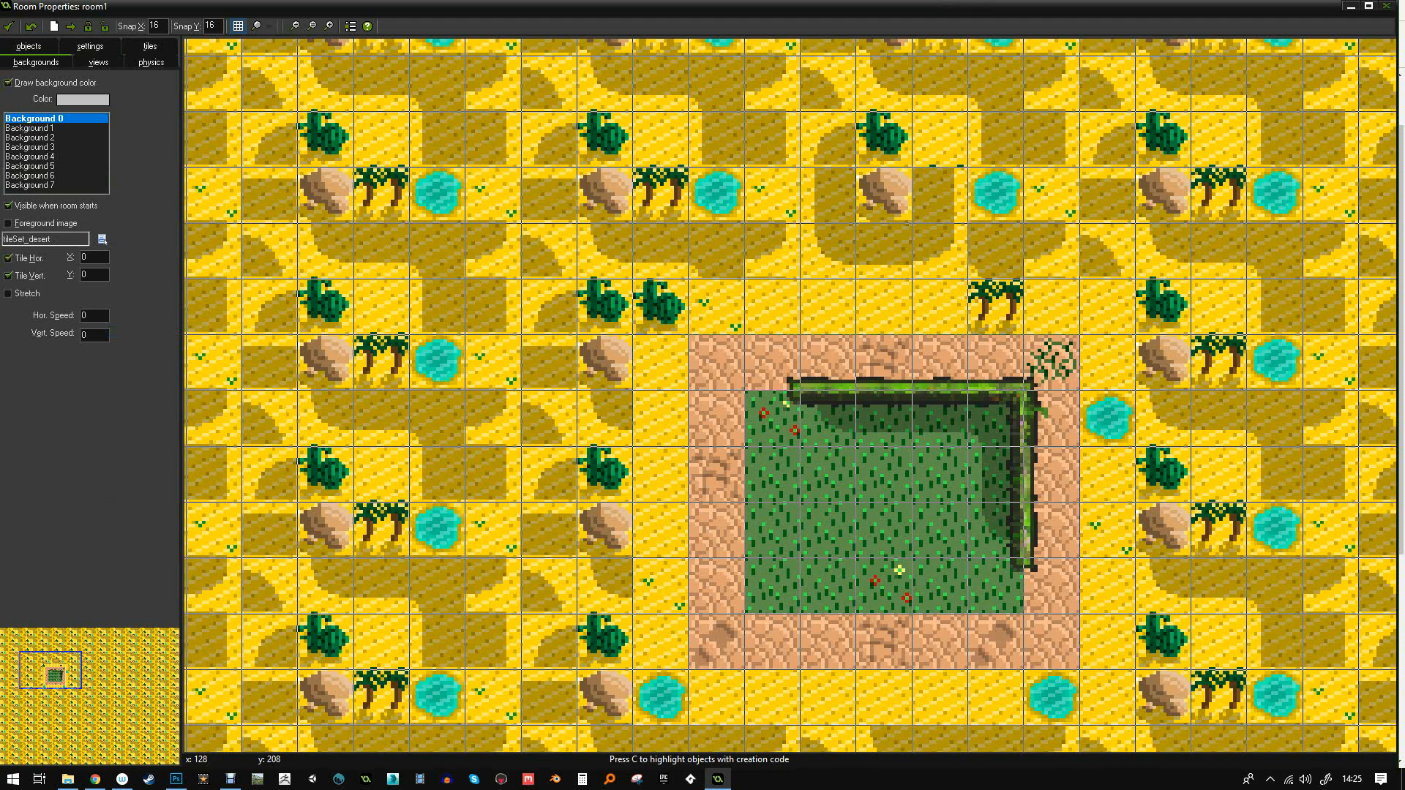
{"action": "left_click", "coordinate": [102, 239]}
{"action": "left_click", "coordinate": [147, 251]}
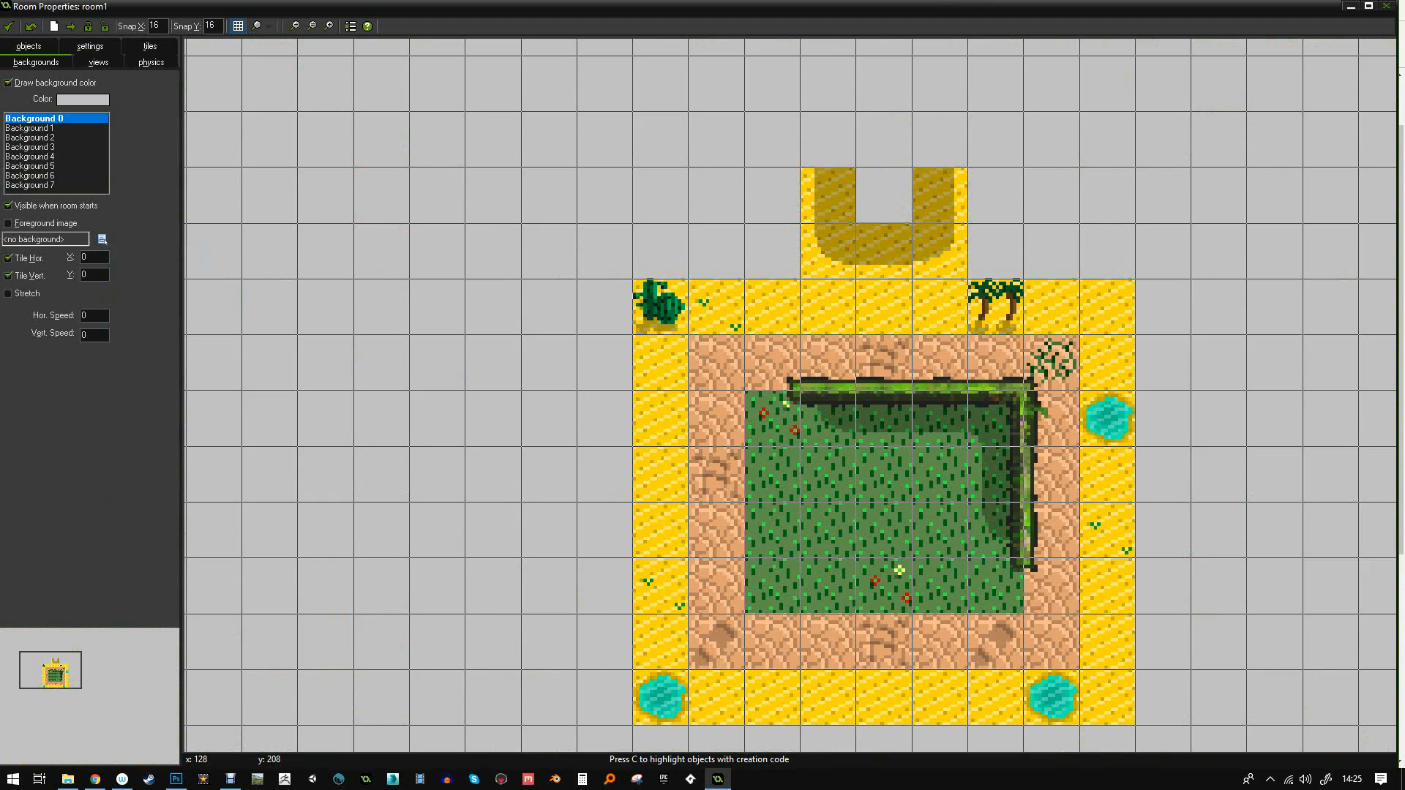
{"action": "left_click", "coordinate": [150, 45]}
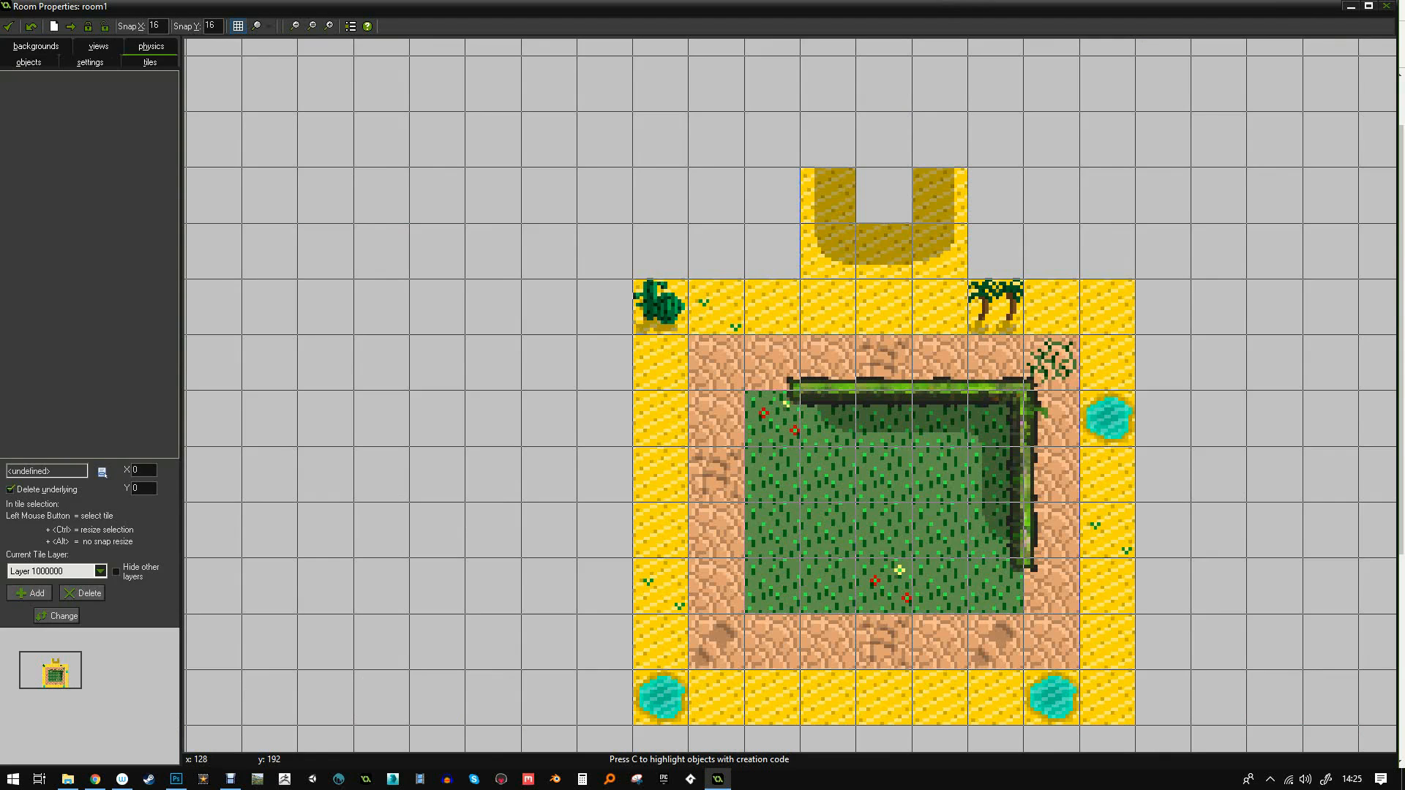
- Place three tileSet_desert dune tiles above the U to close the sand ring, then return to Photoshop
{"action": "left_click", "coordinate": [102, 472]}
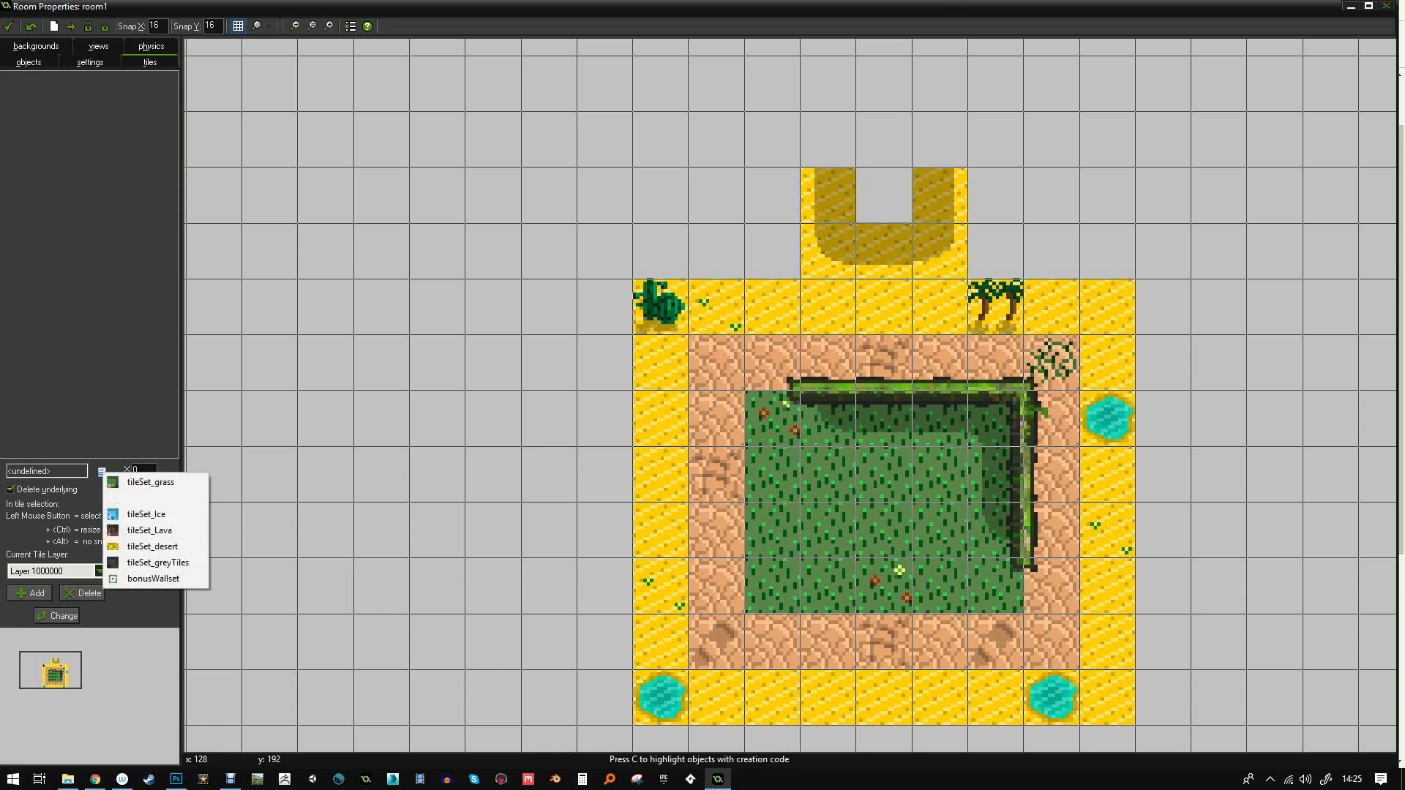
{"action": "left_click", "coordinate": [150, 541]}
{"action": "left_click", "coordinate": [52, 100]}
{"action": "left_click", "coordinate": [883, 139]}
{"action": "left_click", "coordinate": [51, 88]}
{"action": "left_click", "coordinate": [828, 139]}
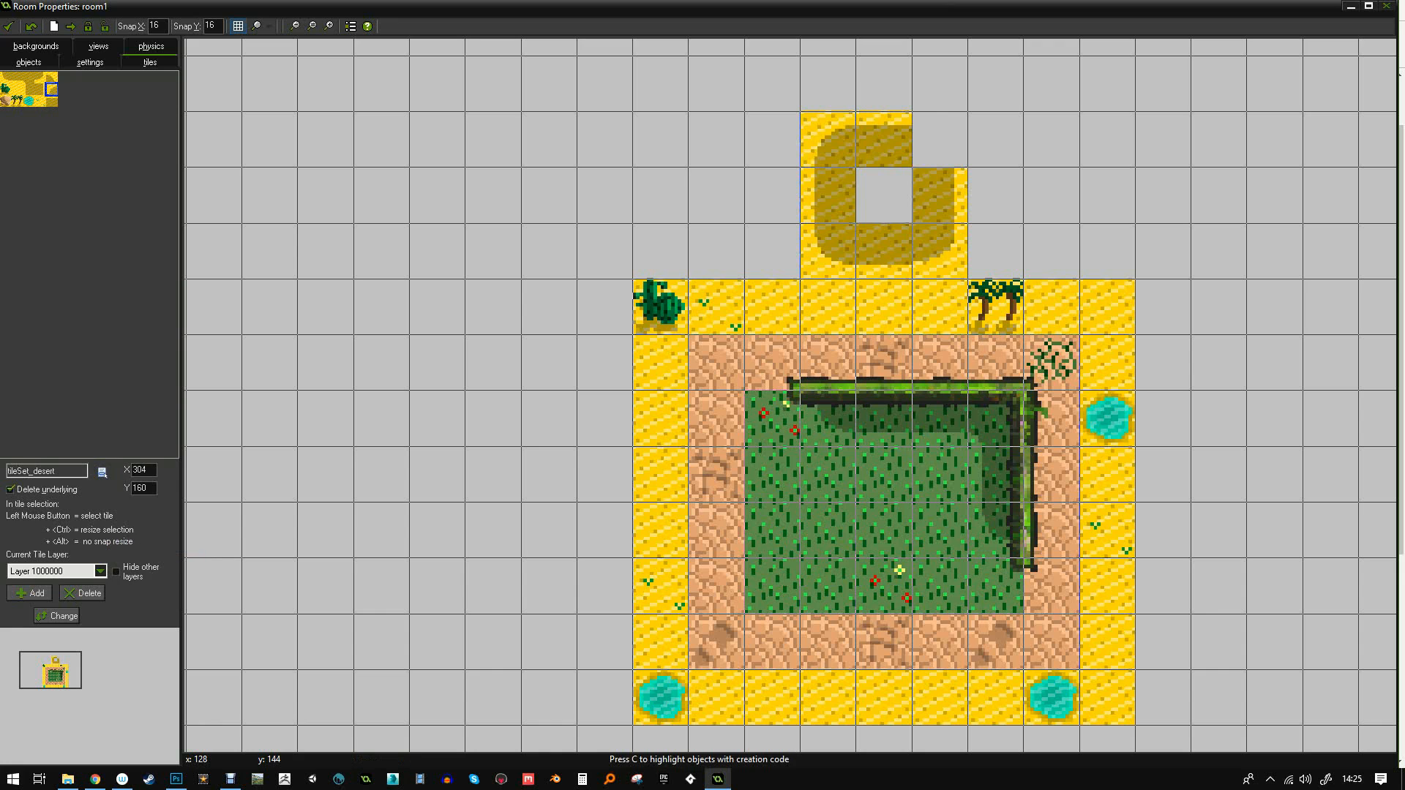
{"action": "left_click", "coordinate": [51, 78]}
{"action": "left_click", "coordinate": [940, 139]}
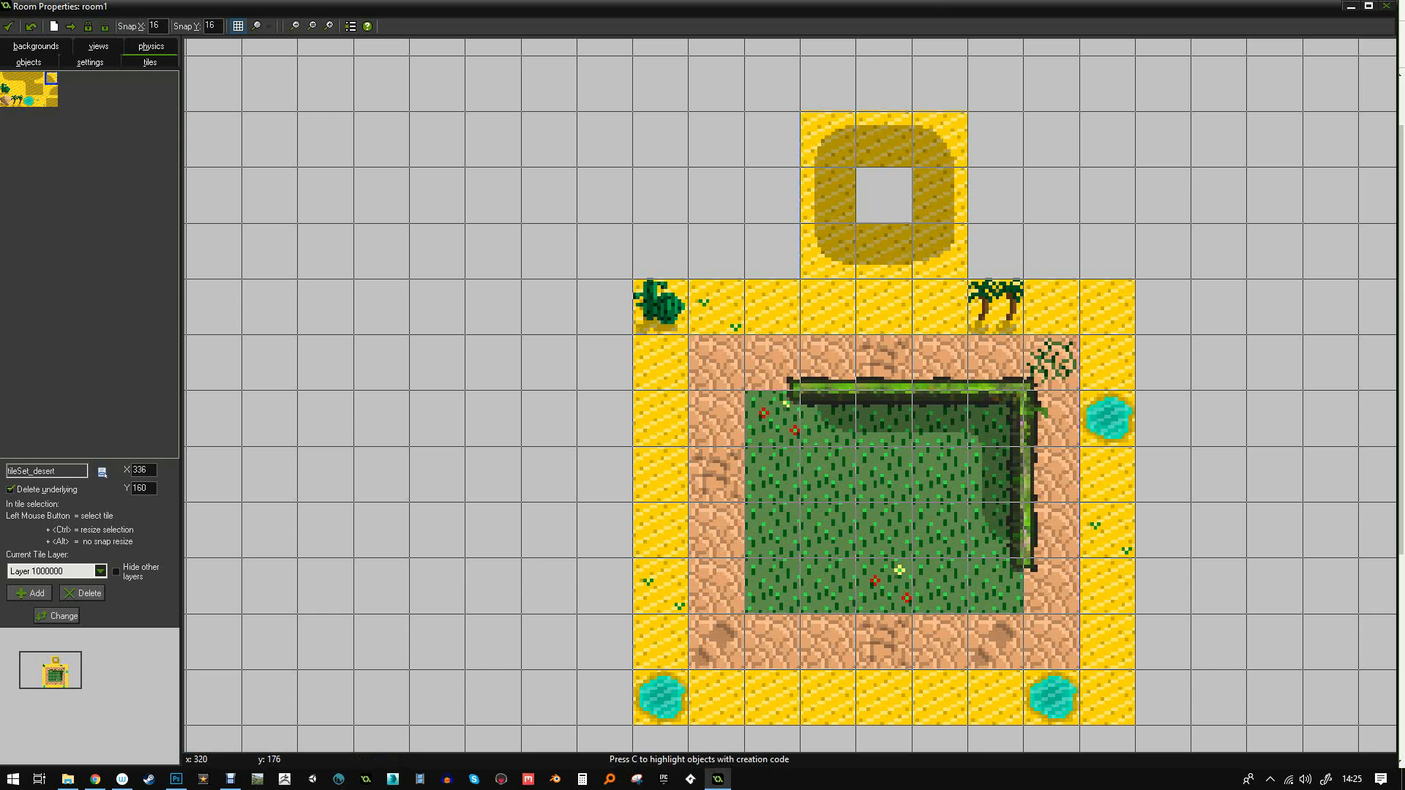
{"action": "mouse_move", "coordinate": [176, 779]}
{"action": "left_click", "coordinate": [176, 720]}
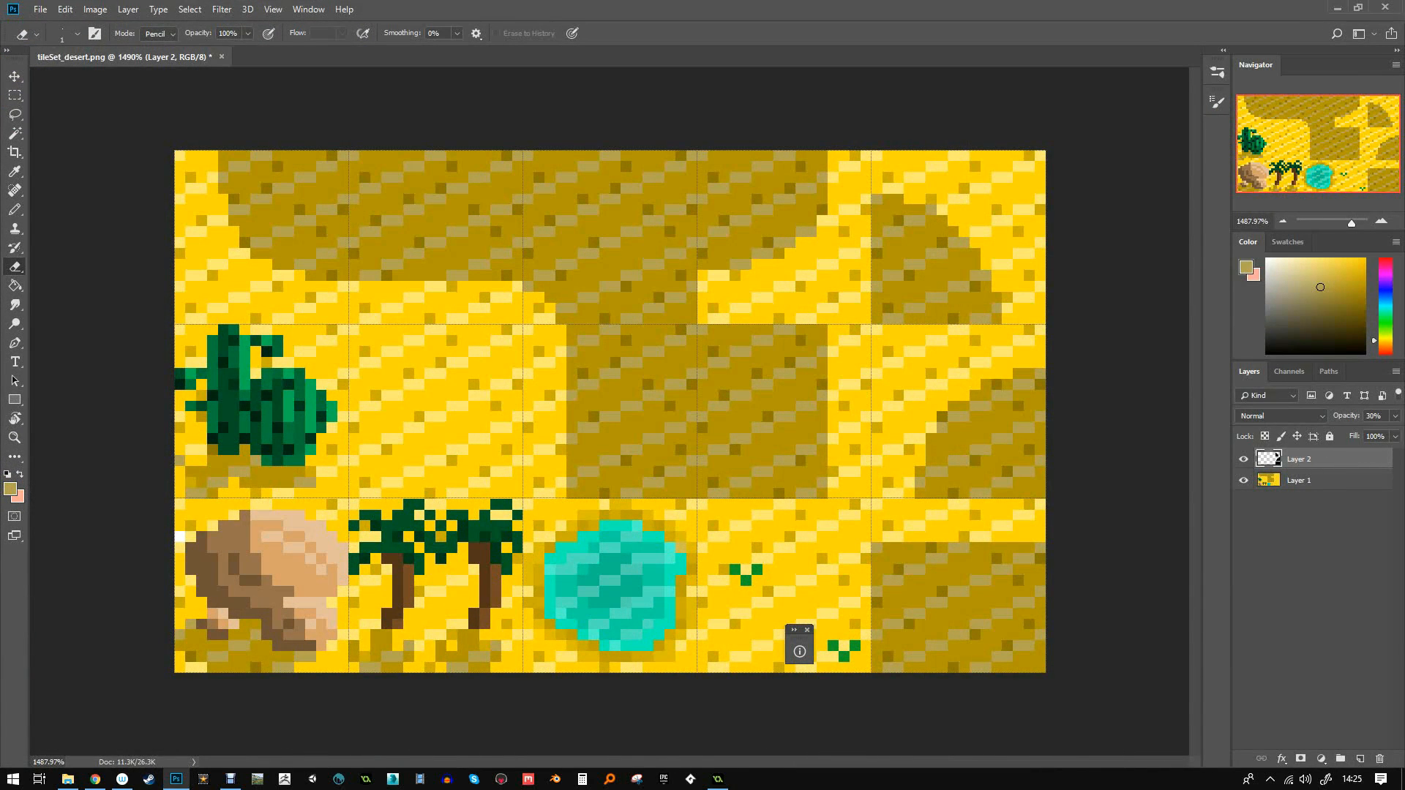
- Increase the canvas height to 64 pixels, anchored at the top
{"action": "left_click", "coordinate": [95, 10]}
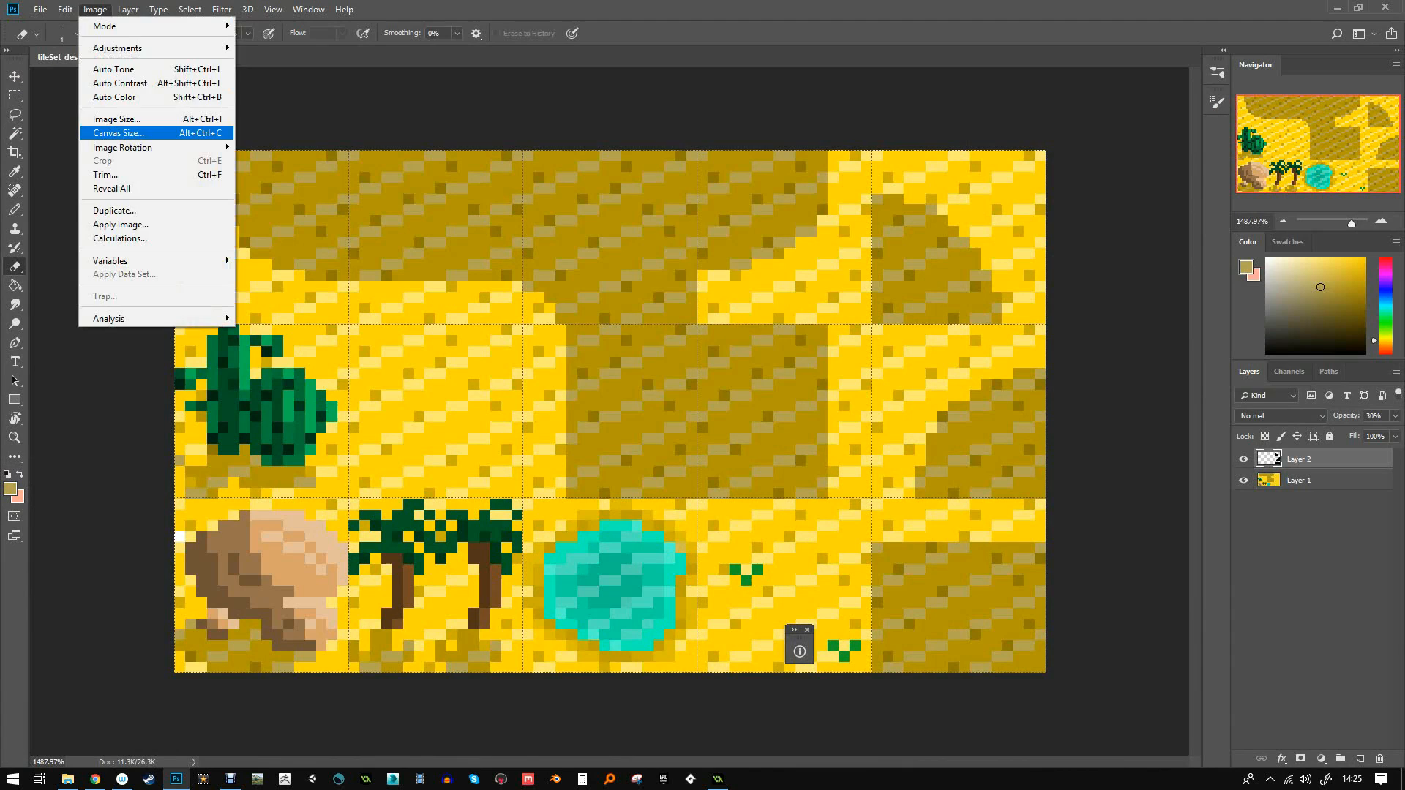
{"action": "left_click", "coordinate": [117, 132]}
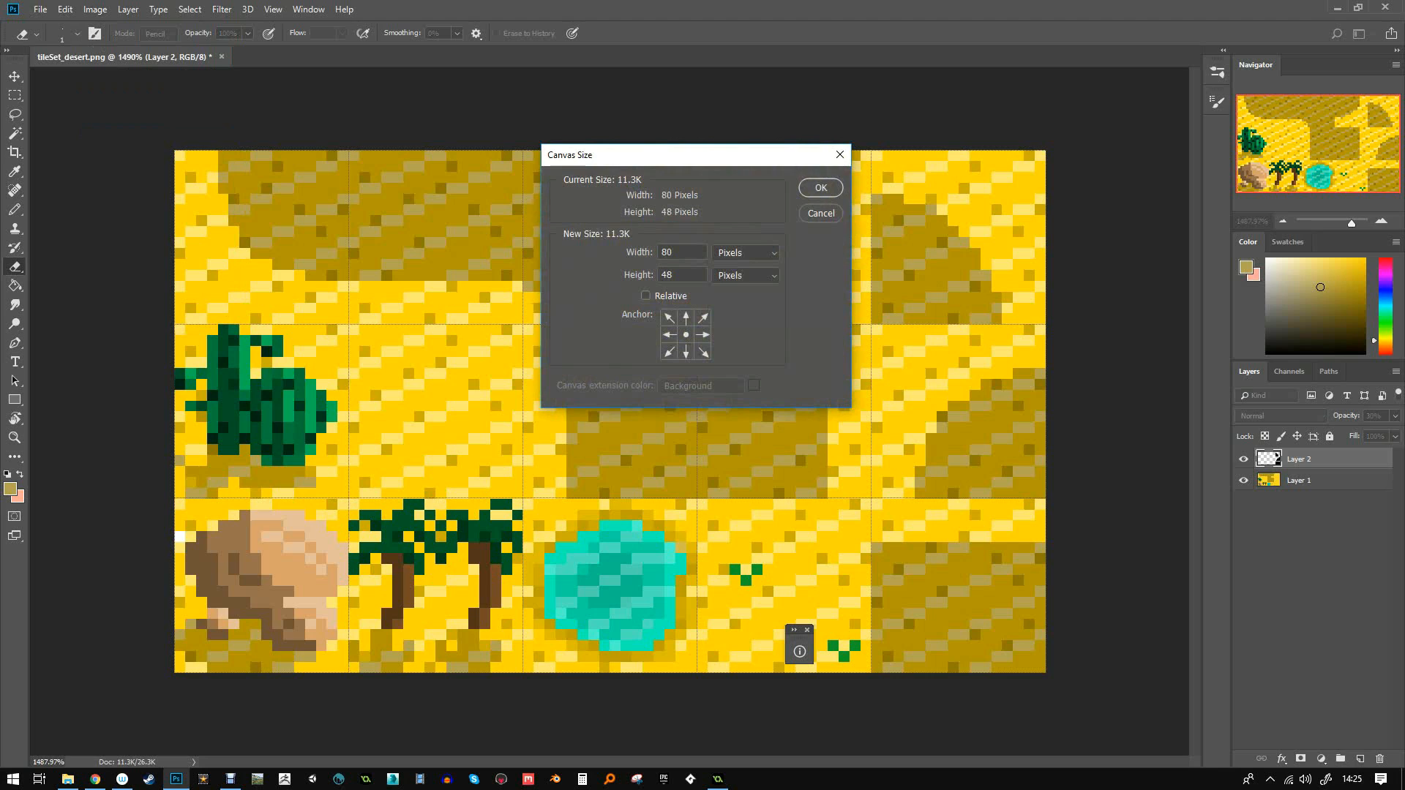
{"action": "key", "text": "Tab"}
{"action": "type", "text": "64"}
{"action": "left_click", "coordinate": [686, 318]}
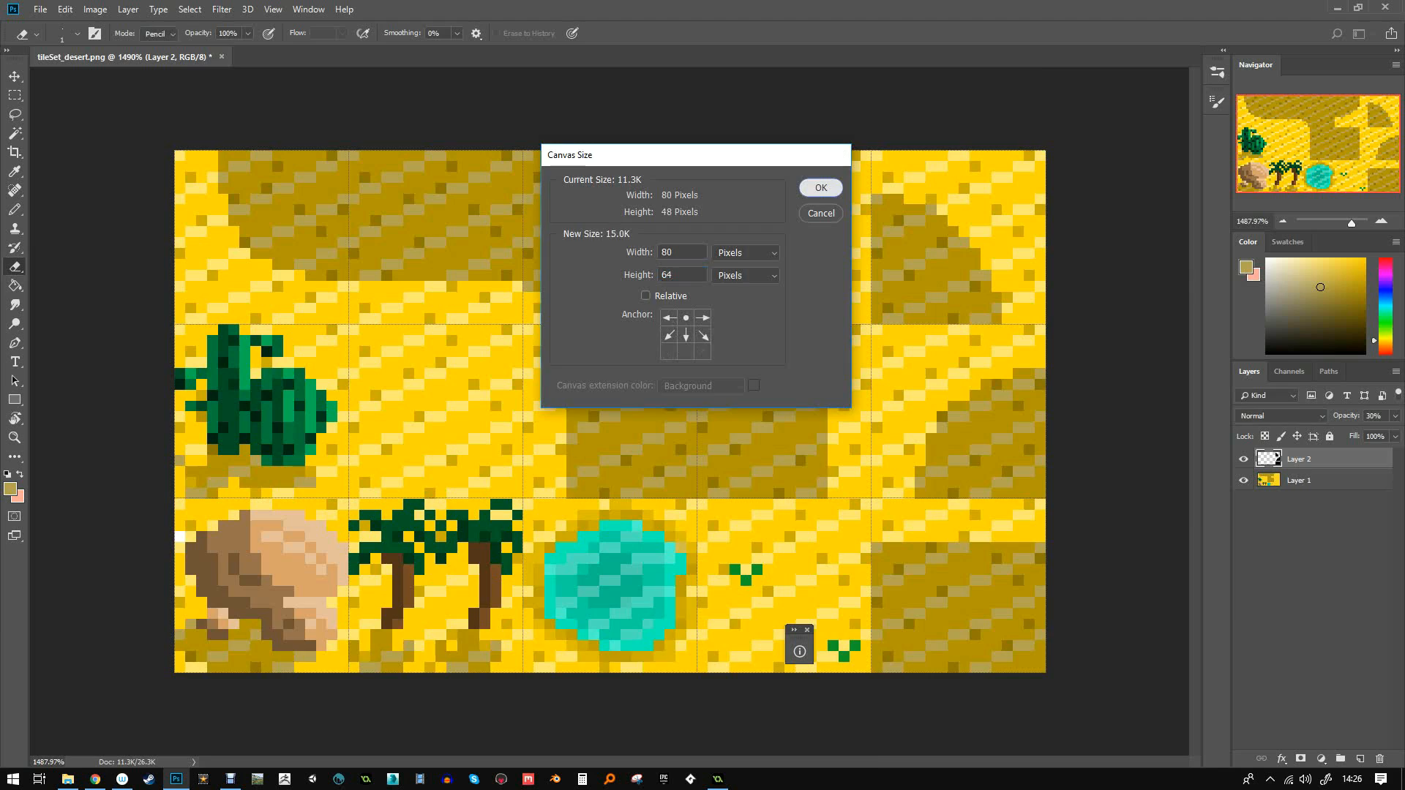
{"action": "left_click", "coordinate": [821, 188]}
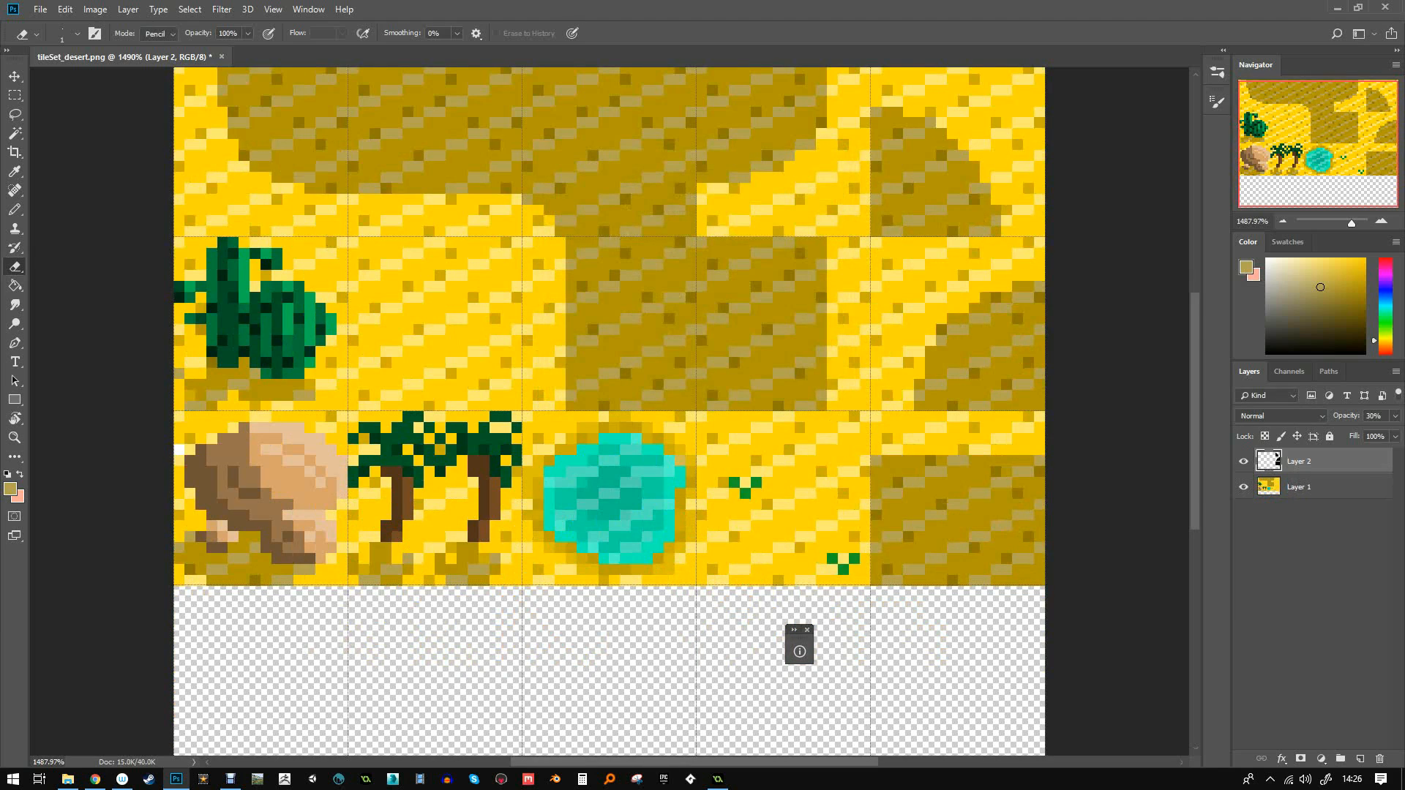
- Fill the new bottom row with copies of the plain sand tile on Layer 1
{"action": "left_click", "coordinate": [807, 630]}
{"action": "left_click", "coordinate": [1310, 487]}
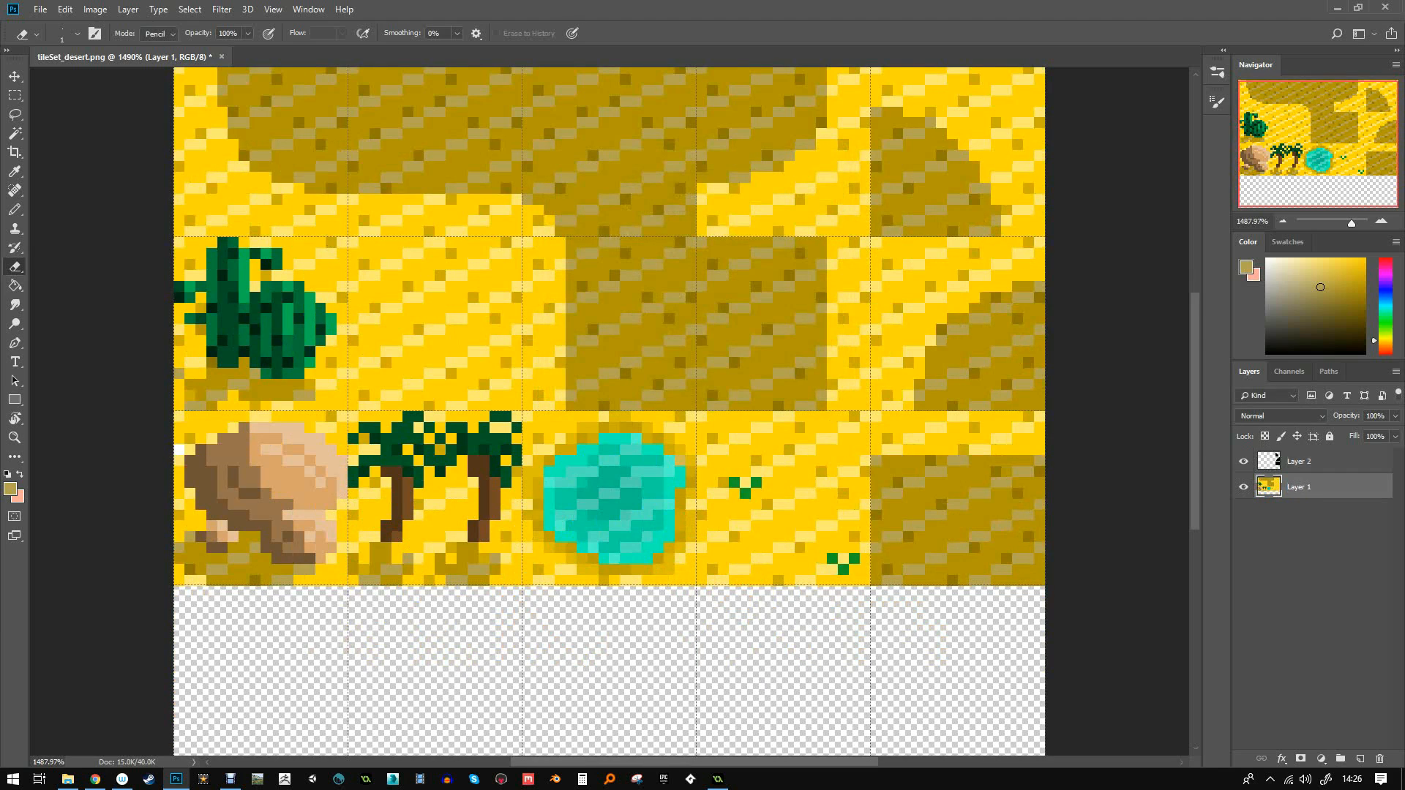
{"action": "key", "text": "m"}
{"action": "left_click_drag", "start_coordinate": [348, 238], "coordinate": [522, 412]}
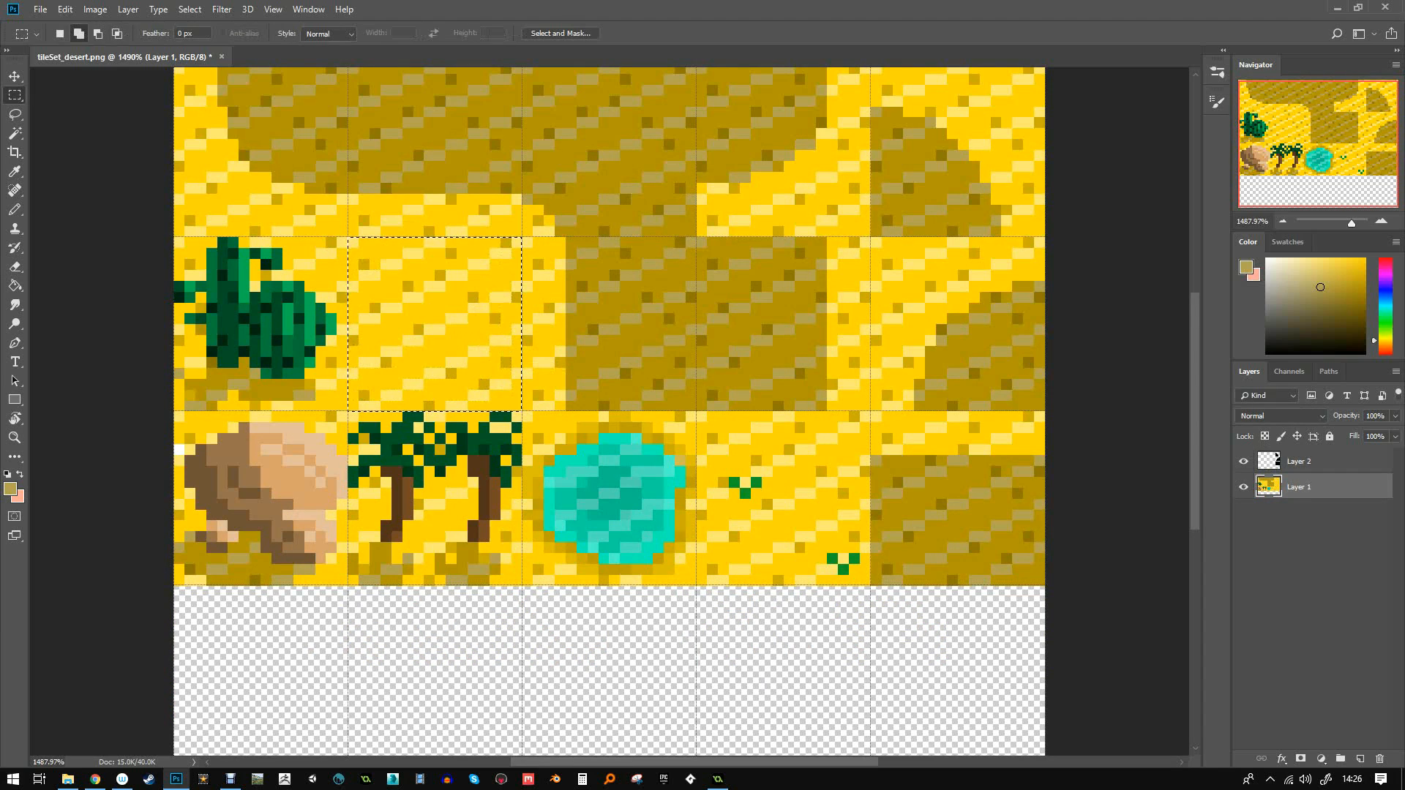
{"action": "key", "text": "v"}
{"action": "left_click_drag", "start_coordinate": [504, 311], "coordinate": [897, 609], "text": "alt"}
{"action": "key", "text": "ctrl+d"}
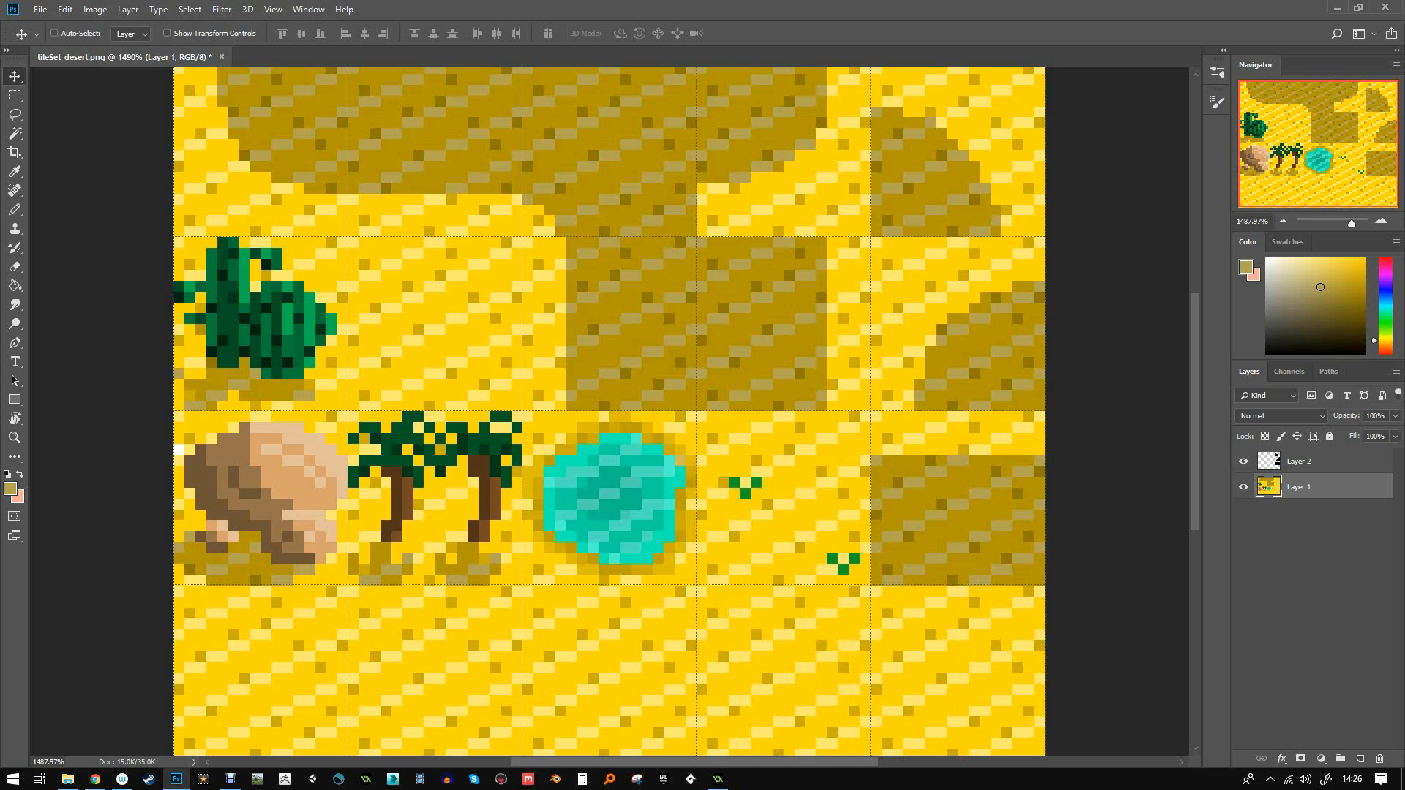
{"action": "left_click", "coordinate": [1318, 461]}
- Fill the bottom-right tile area with black (000000) on Layer 2 to shade it
{"action": "left_click", "coordinate": [15, 96]}
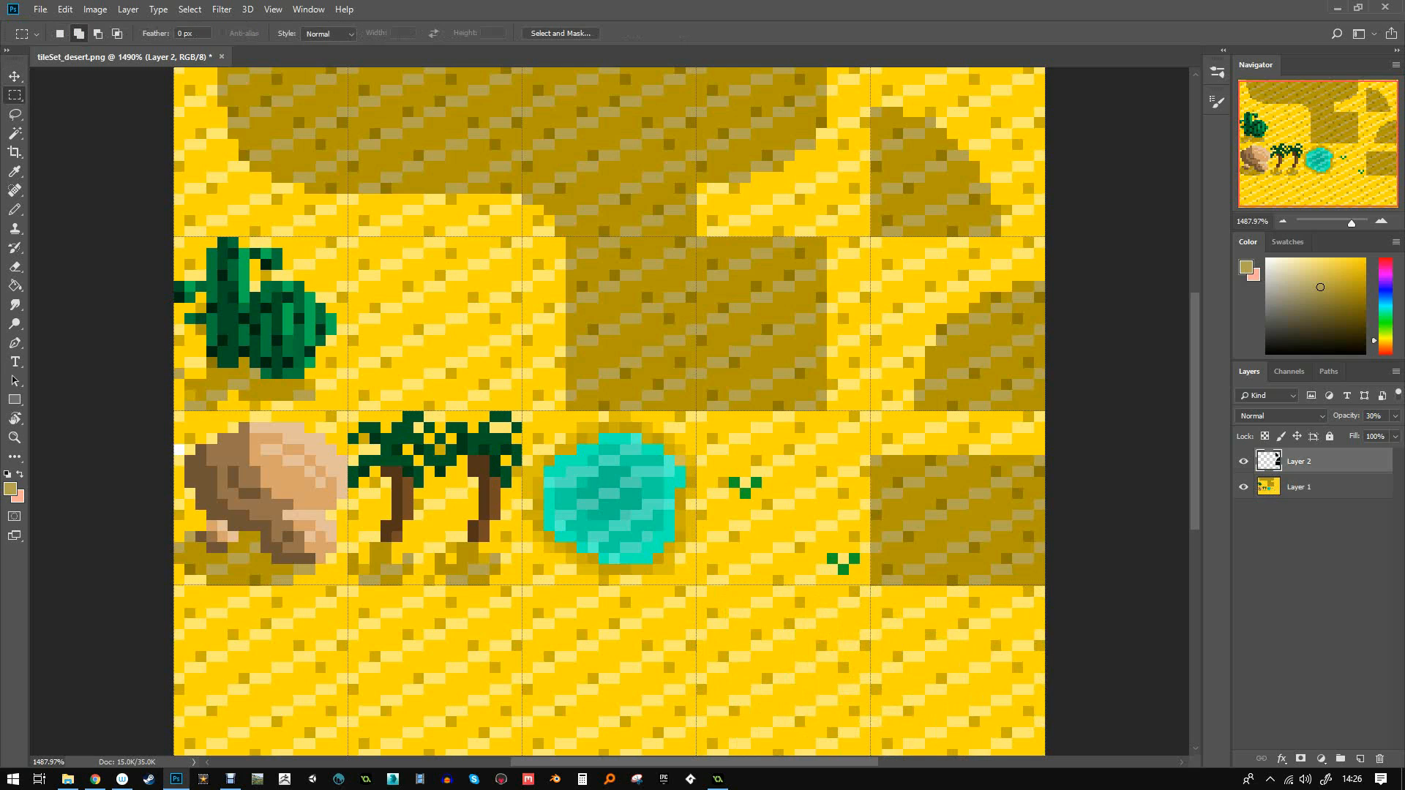
{"action": "left_click_drag", "start_coordinate": [871, 591], "coordinate": [1045, 647]}
{"action": "left_click_drag", "start_coordinate": [795, 462], "coordinate": [871, 647], "text": "alt"}
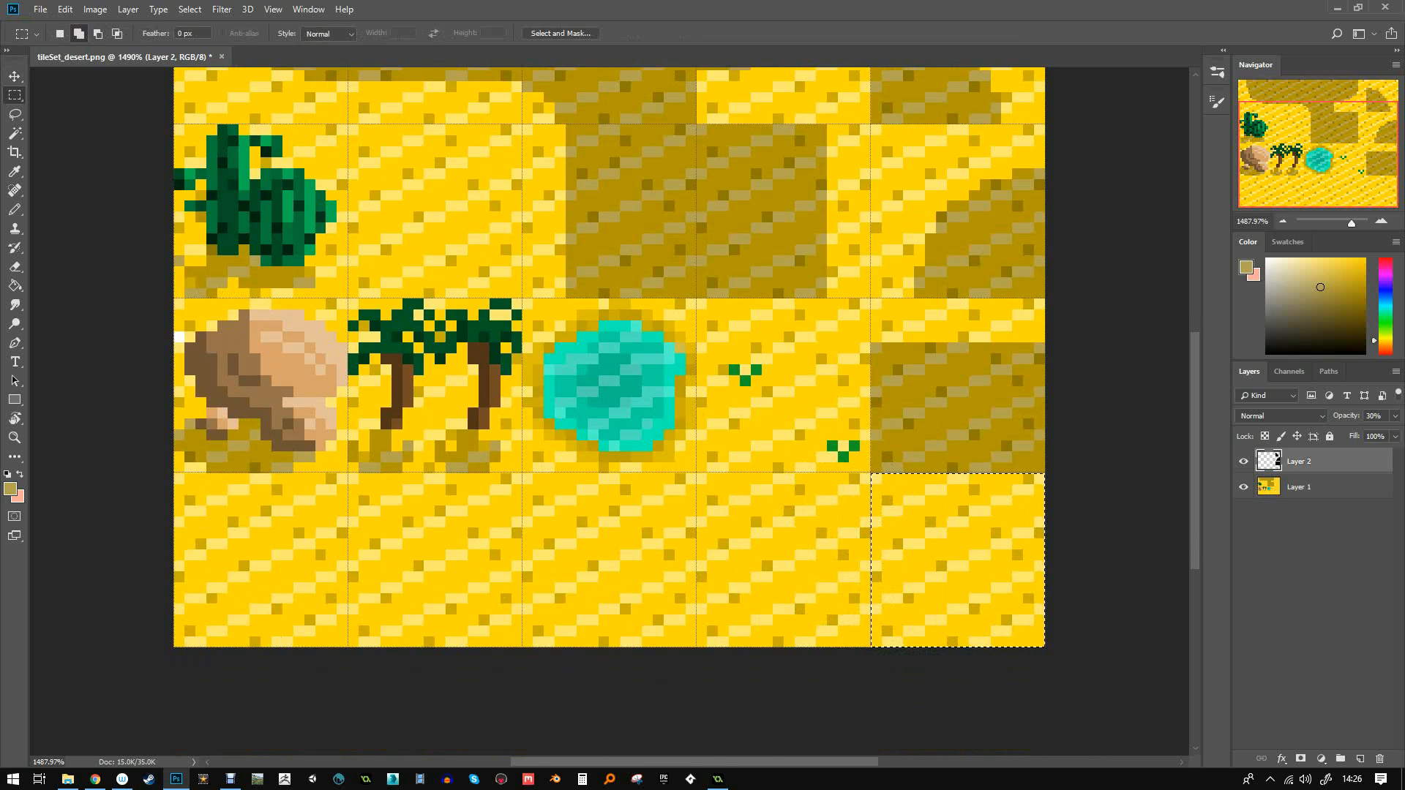
{"action": "key", "text": "g"}
{"action": "left_click", "coordinate": [11, 489]}
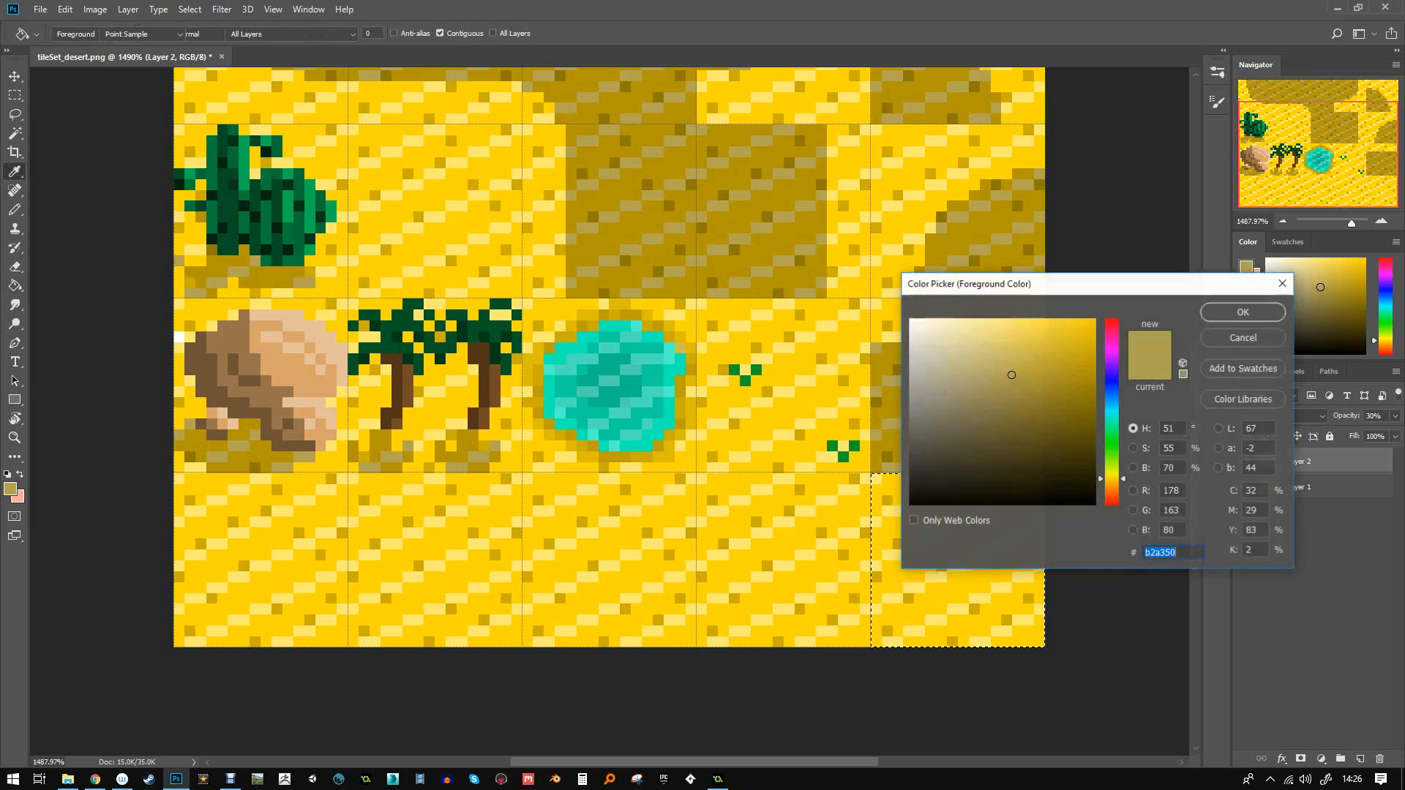
{"action": "type", "text": "000000"}
{"action": "key", "text": "Return"}
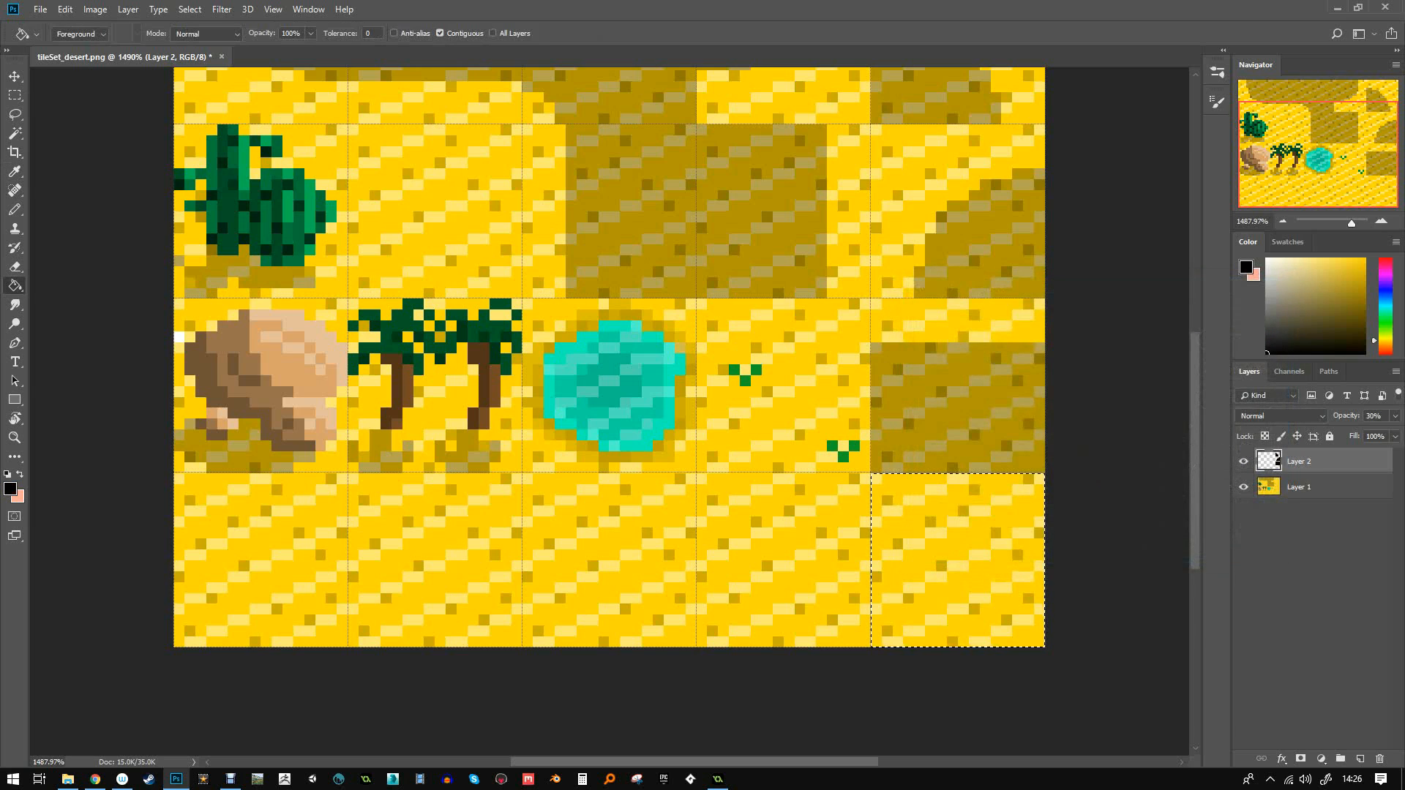
{"action": "left_click", "coordinate": [958, 560]}
{"action": "key", "text": "ctrl+d"}
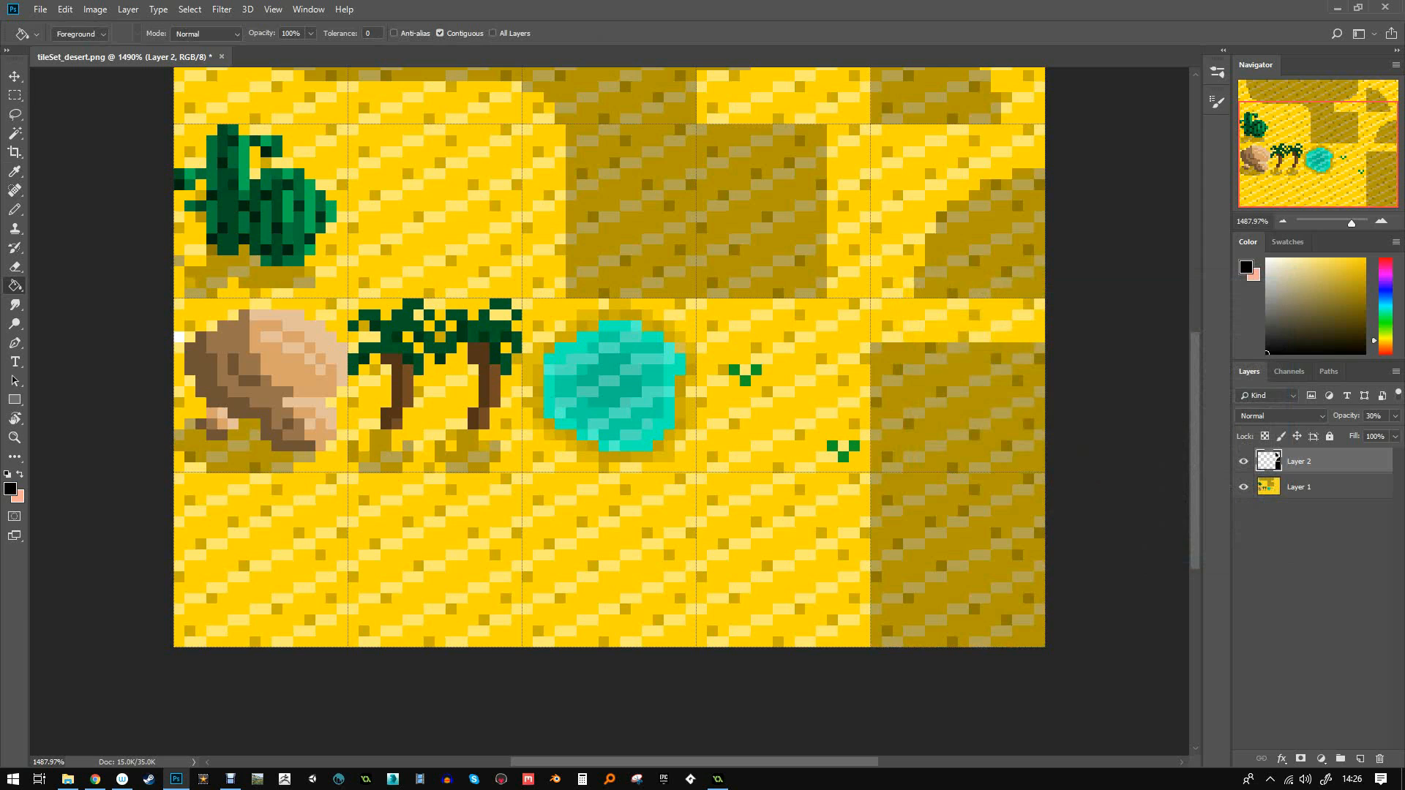
- Review the shaded tileset and return to Layer 1 with the Pencil tool
{"action": "scroll", "coordinate": [609, 412], "scroll_direction": "down", "scroll_amount": 2, "text": "alt"}
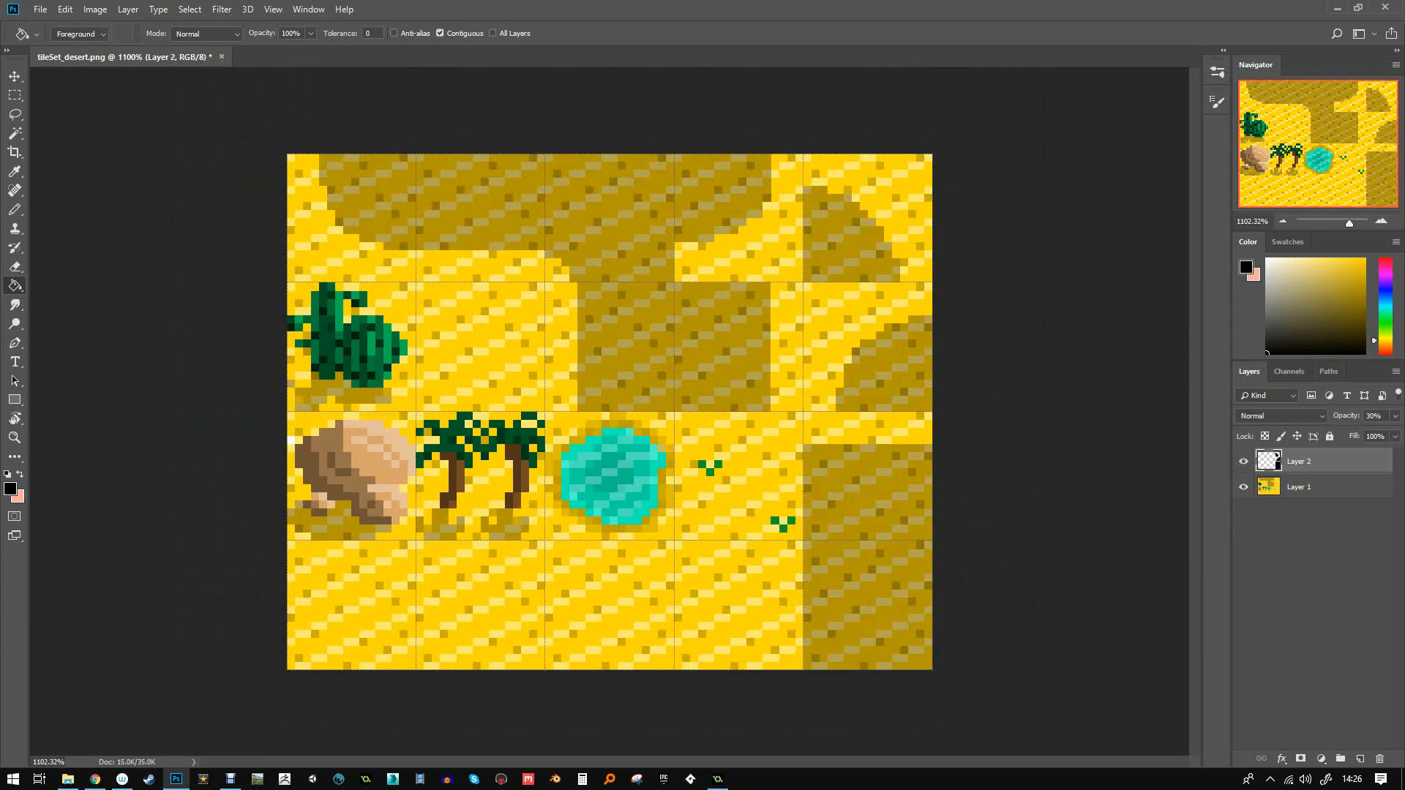
{"action": "scroll", "coordinate": [609, 411], "scroll_direction": "up", "scroll_amount": 2, "text": "alt"}
{"action": "scroll", "coordinate": [609, 411], "scroll_direction": "down", "scroll_amount": 1, "text": "alt"}
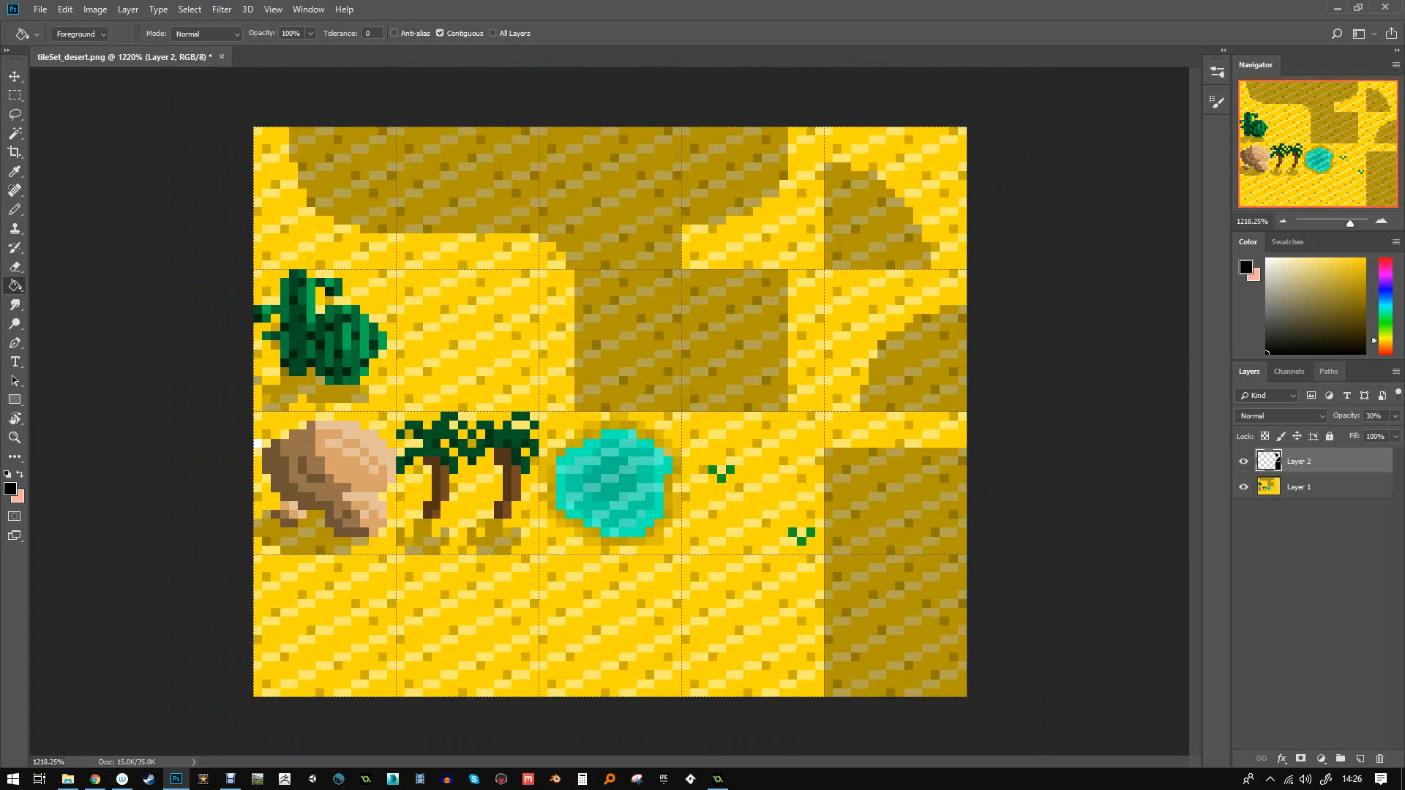
{"action": "left_click", "coordinate": [1299, 487]}
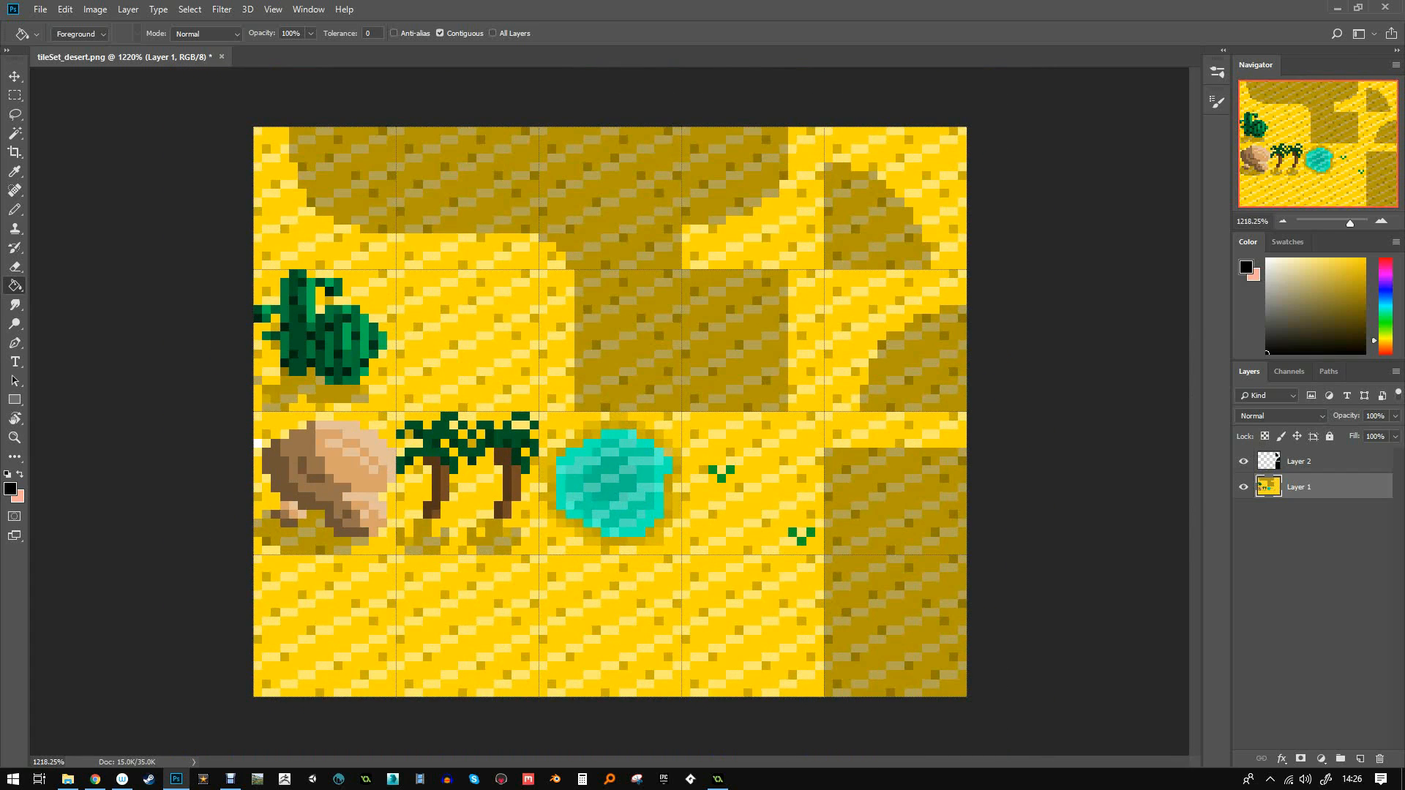
{"action": "left_click", "coordinate": [15, 209]}
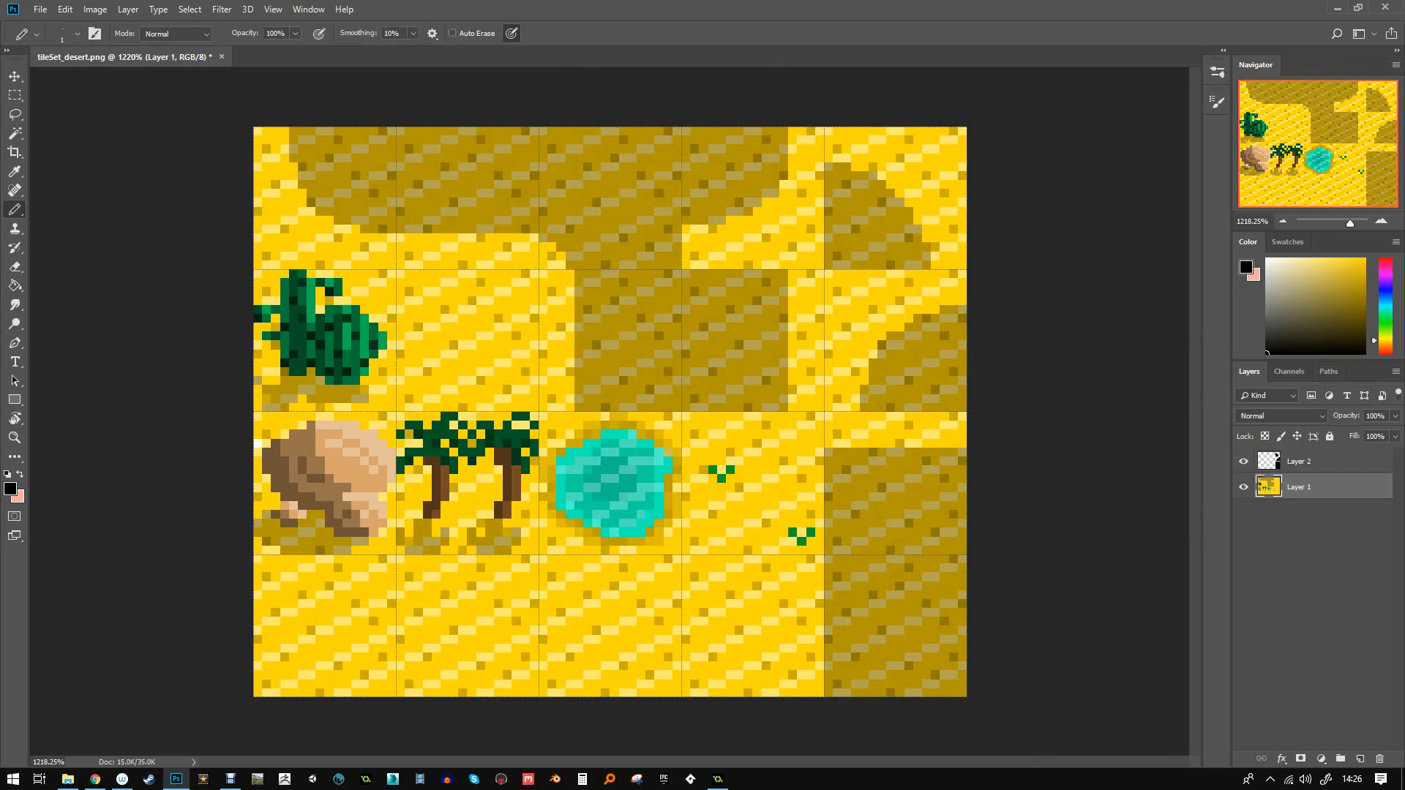
- Draw a green grass tuft in the bottom-left tile with a darker 50%-opacity stem through it
{"action": "left_click", "coordinate": [360, 349], "text": "alt"}
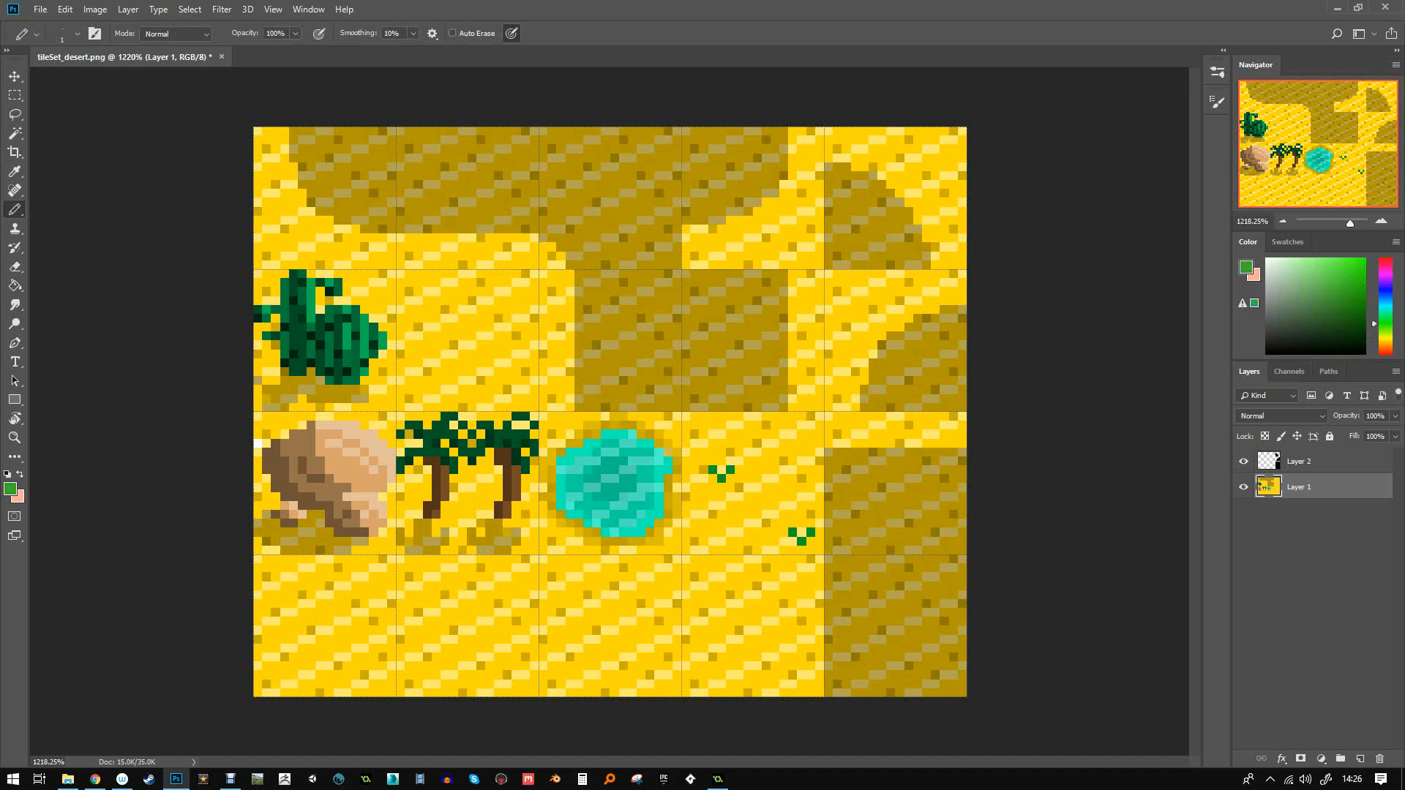
{"action": "mouse_move", "coordinate": [330, 641]}
{"action": "left_mouse_down"}
{"action": "mouse_move", "coordinate": [308, 602]}
{"action": "mouse_move", "coordinate": [272, 602]}
{"action": "mouse_move", "coordinate": [375, 614]}
{"action": "mouse_move", "coordinate": [357, 644]}
{"action": "mouse_move", "coordinate": [293, 643]}
{"action": "mouse_move", "coordinate": [310, 586]}
{"action": "left_mouse_up"}
{"action": "left_click", "coordinate": [439, 449], "text": "alt"}
{"action": "key", "text": "5"}
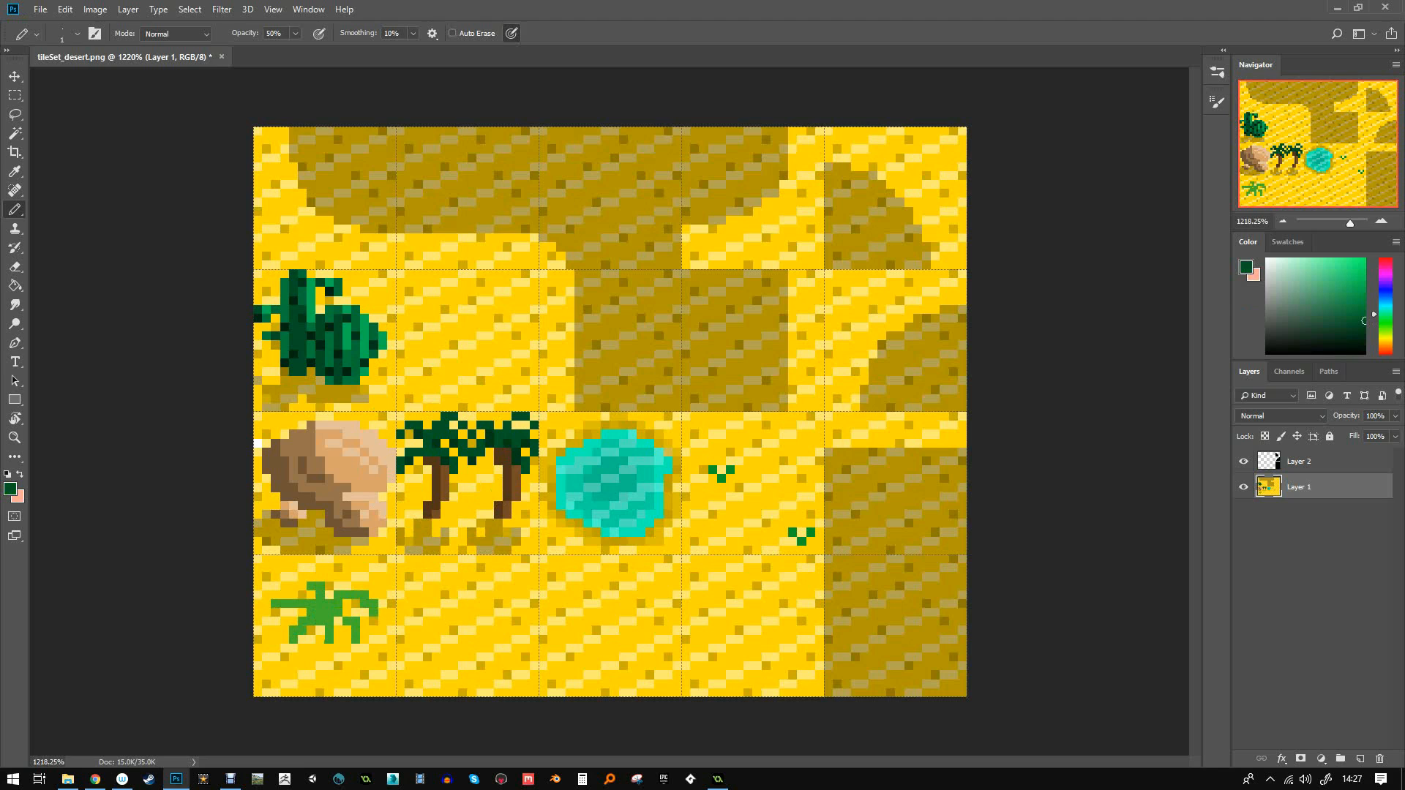
{"action": "left_click_drag", "start_coordinate": [329, 619], "coordinate": [329, 644]}
{"action": "left_click", "coordinate": [313, 602], "text": "alt"}
{"action": "key", "text": "0"}
- Add darker green pixel details and extended leaves to the shrub
{"action": "left_click", "coordinate": [319, 621]}
{"action": "left_click", "coordinate": [302, 631]}
{"action": "left_click", "coordinate": [293, 640]}
{"action": "left_click", "coordinate": [310, 631]}
{"action": "left_click", "coordinate": [338, 621]}
{"action": "left_click", "coordinate": [347, 630]}
{"action": "left_click", "coordinate": [347, 604]}
{"action": "left_click", "coordinate": [356, 604]}
{"action": "left_click", "coordinate": [347, 612]}
{"action": "left_click", "coordinate": [365, 613]}
{"action": "left_click", "coordinate": [301, 612]}
{"action": "left_click", "coordinate": [276, 613]}
{"action": "left_click", "coordinate": [266, 613]}
{"action": "left_click_drag", "start_coordinate": [301, 595], "coordinate": [310, 595]}
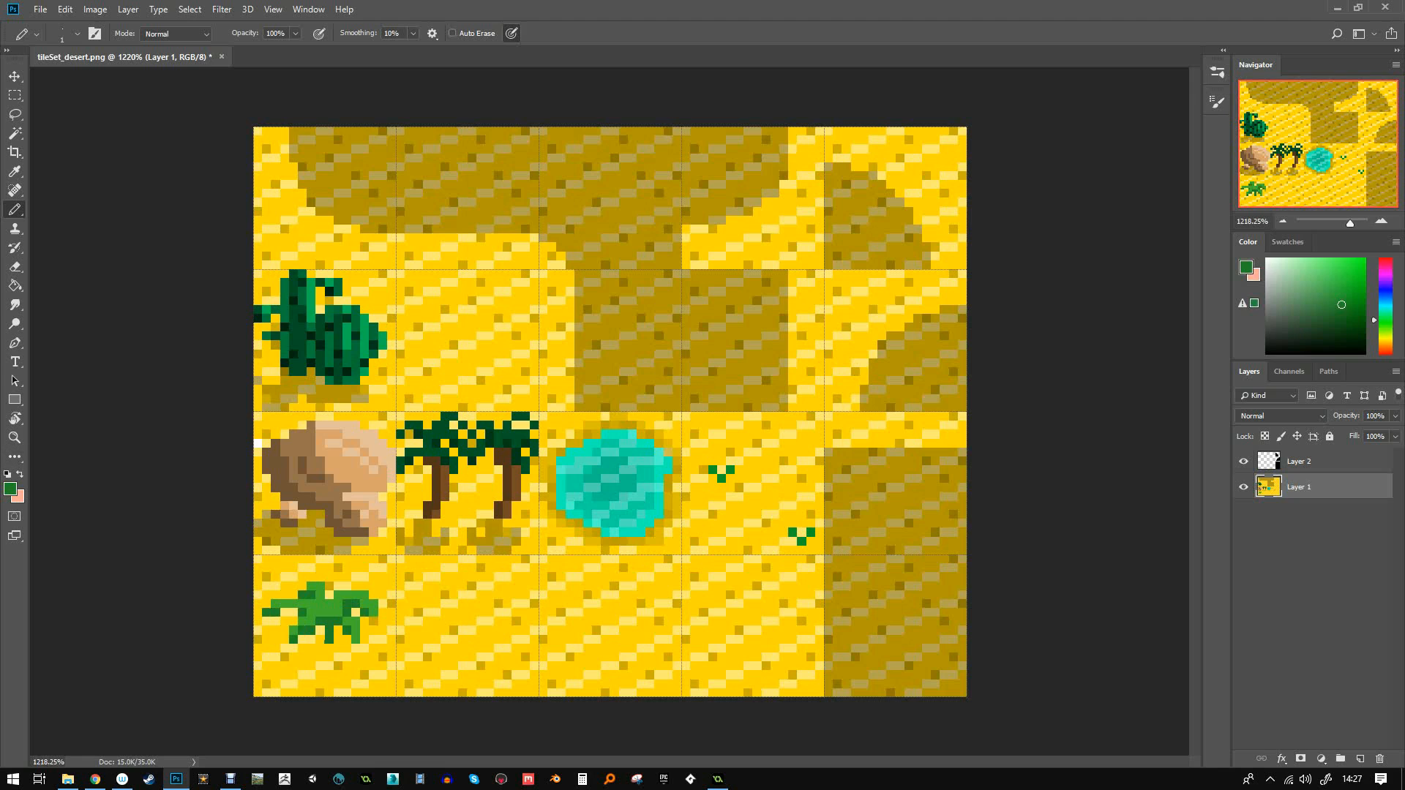
- Paint a 30% black shadow on the sand directly under the shrub
{"action": "left_click", "coordinate": [10, 489]}
{"action": "left_click", "coordinate": [910, 503]}
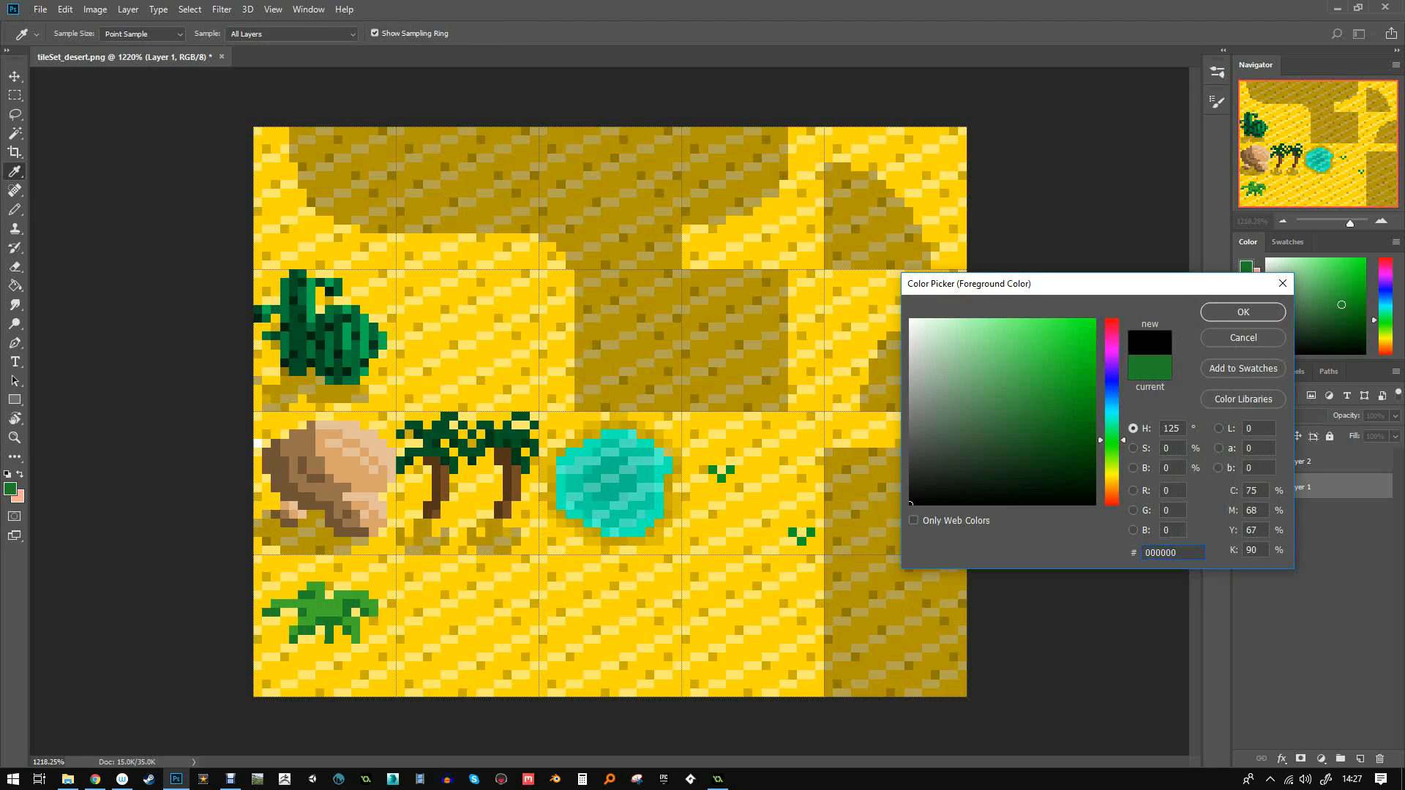
{"action": "left_click", "coordinate": [1242, 311]}
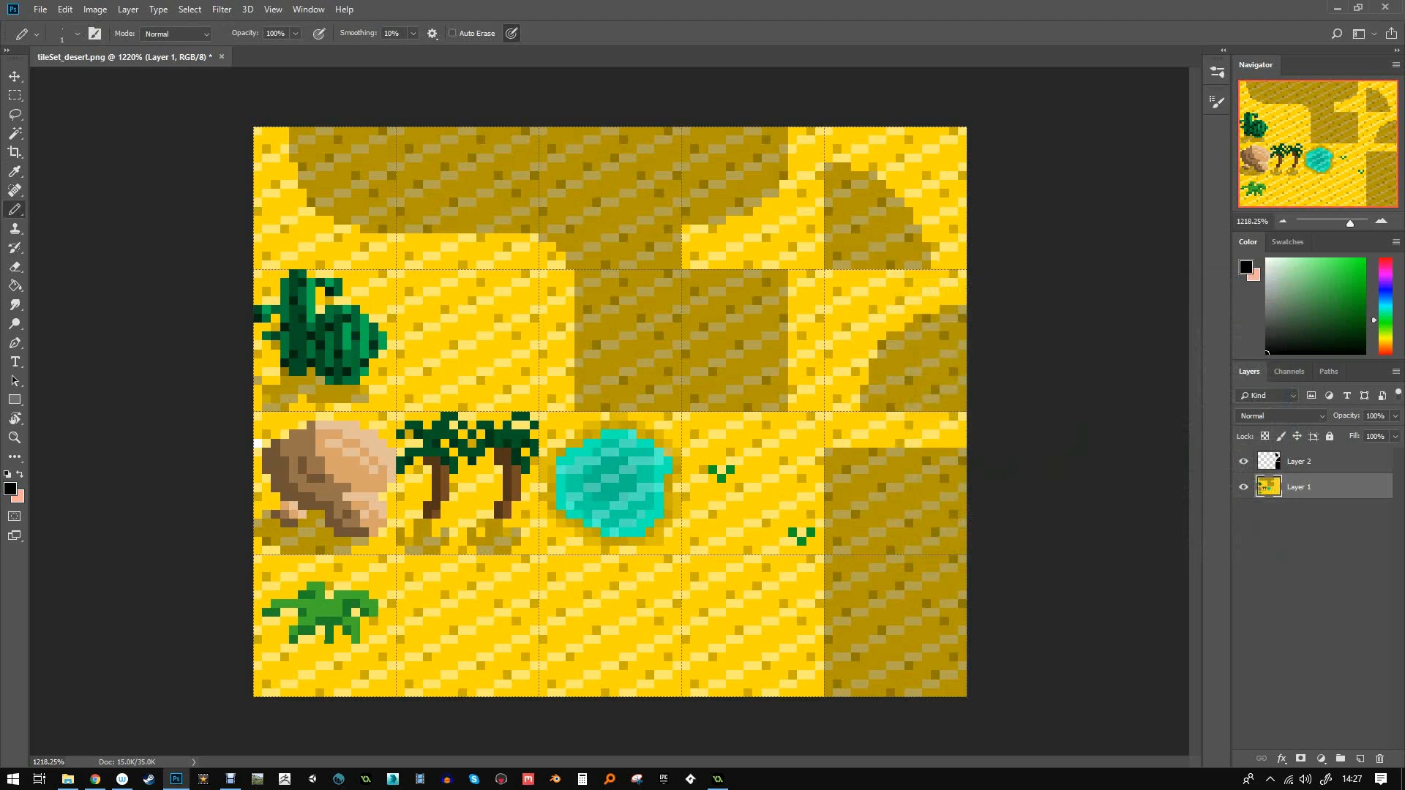
{"action": "type", "text": "3"}
{"action": "left_click", "coordinate": [319, 639]}
{"action": "left_click", "coordinate": [319, 649]}
{"action": "left_click", "coordinate": [328, 649]}
{"action": "left_click", "coordinate": [311, 640]}
{"action": "left_click", "coordinate": [302, 640]}
{"action": "left_click", "coordinate": [319, 631]}
- Extend the black shadow across the sand beside and below the shrub
{"action": "left_click", "coordinate": [275, 640]}
{"action": "left_click", "coordinate": [284, 639]}
{"action": "left_click", "coordinate": [293, 648]}
{"action": "left_click", "coordinate": [302, 648]}
{"action": "left_click", "coordinate": [310, 648]}
{"action": "left_click", "coordinate": [337, 630]}
{"action": "left_click", "coordinate": [336, 640]}
{"action": "left_click", "coordinate": [345, 640]}
{"action": "left_click", "coordinate": [328, 640]}
{"action": "left_click", "coordinate": [319, 622]}
{"action": "left_click", "coordinate": [338, 621]}
{"action": "left_click", "coordinate": [311, 621]}
{"action": "left_click", "coordinate": [338, 613]}
{"action": "left_click", "coordinate": [356, 604]}
{"action": "left_click", "coordinate": [365, 612]}
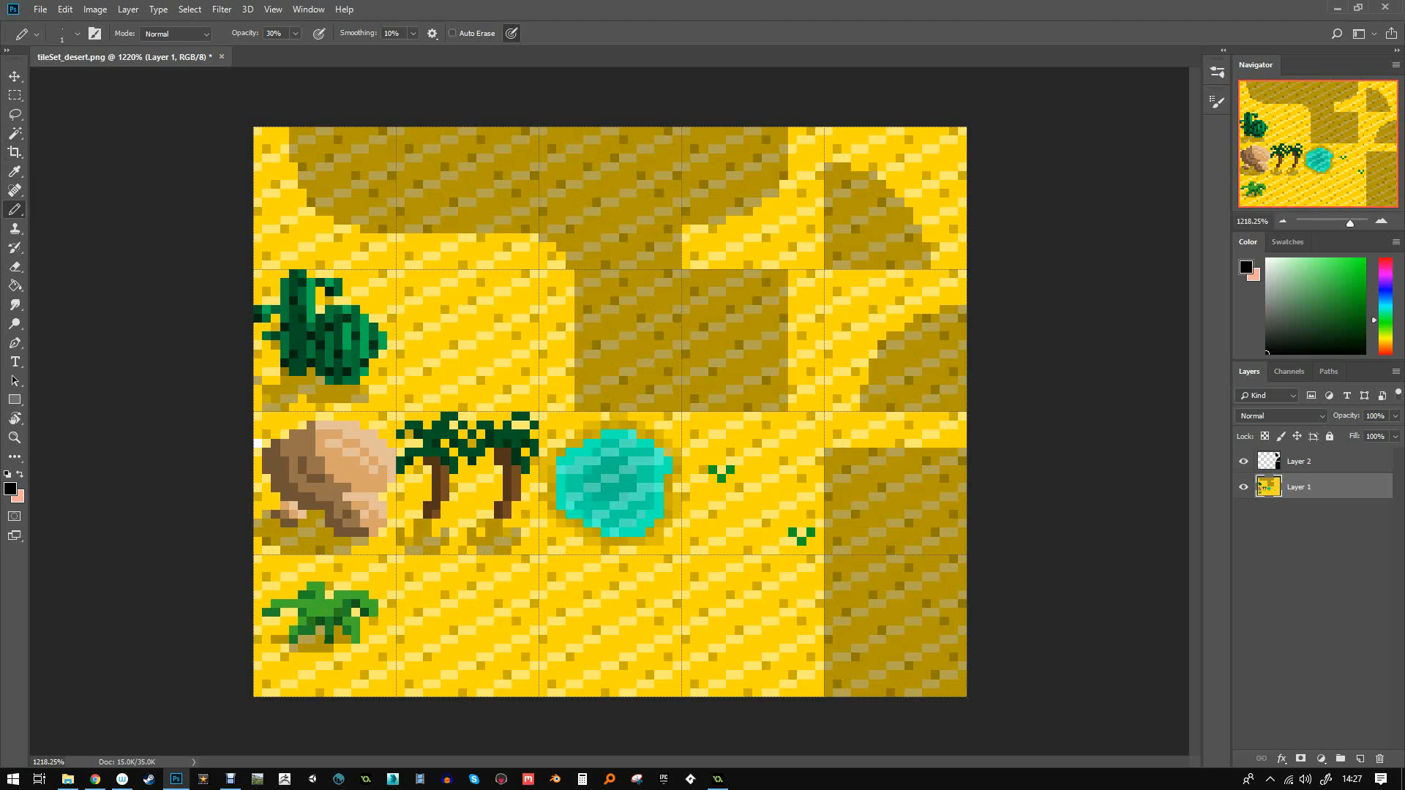
- Draw a very dark green stem at 100% opacity in the next bottom tile
{"action": "left_click", "coordinate": [293, 301], "text": "alt"}
{"action": "left_click", "coordinate": [275, 34]}
{"action": "type", "text": "100"}
{"action": "mouse_move", "coordinate": [461, 668]}
{"action": "left_mouse_down"}
{"action": "mouse_move", "coordinate": [445, 621]}
{"action": "mouse_move", "coordinate": [470, 644]}
{"action": "mouse_move", "coordinate": [490, 595]}
{"action": "left_mouse_up"}
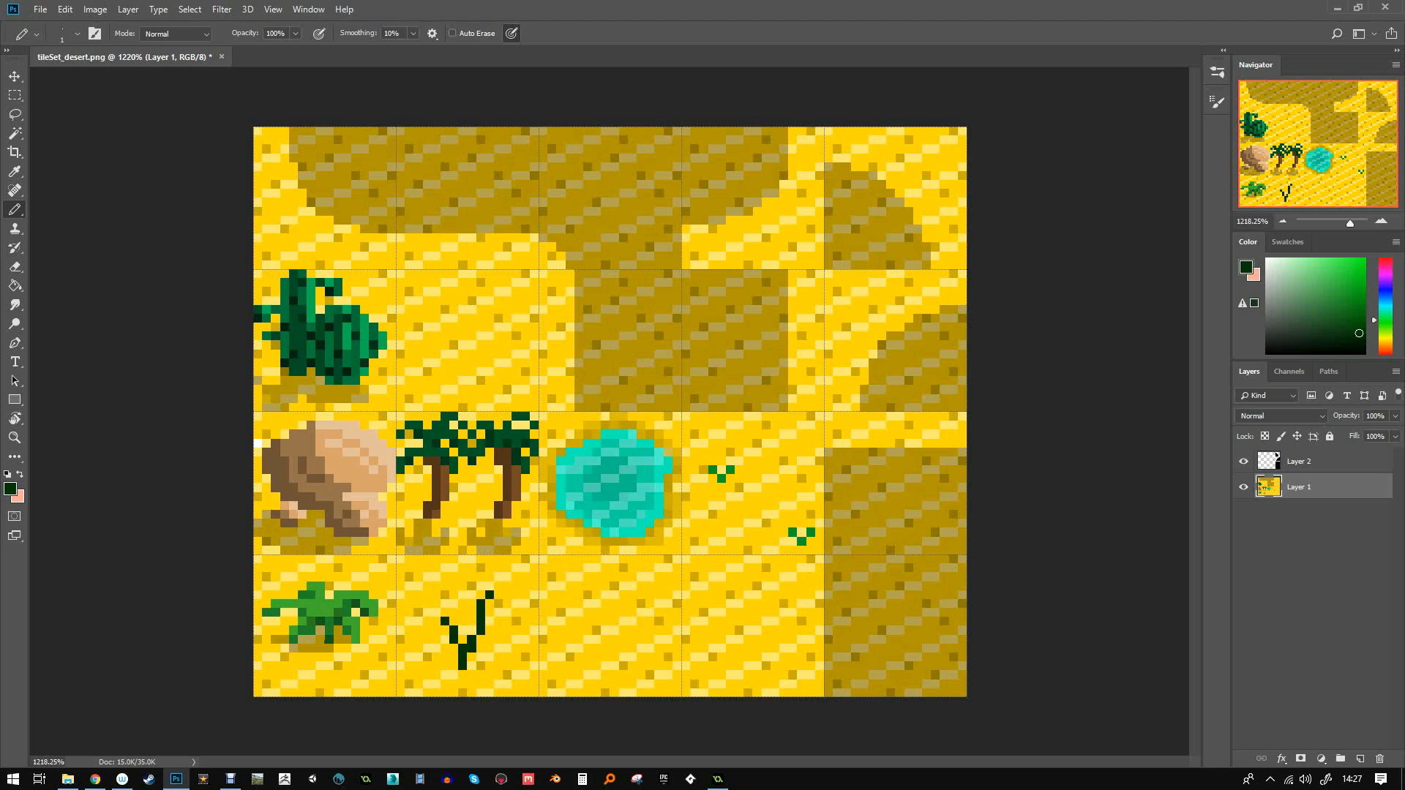
- Paint a bright red petal at the top of the stem
{"action": "left_click", "coordinate": [1385, 260]}
{"action": "left_click", "coordinate": [1364, 268]}
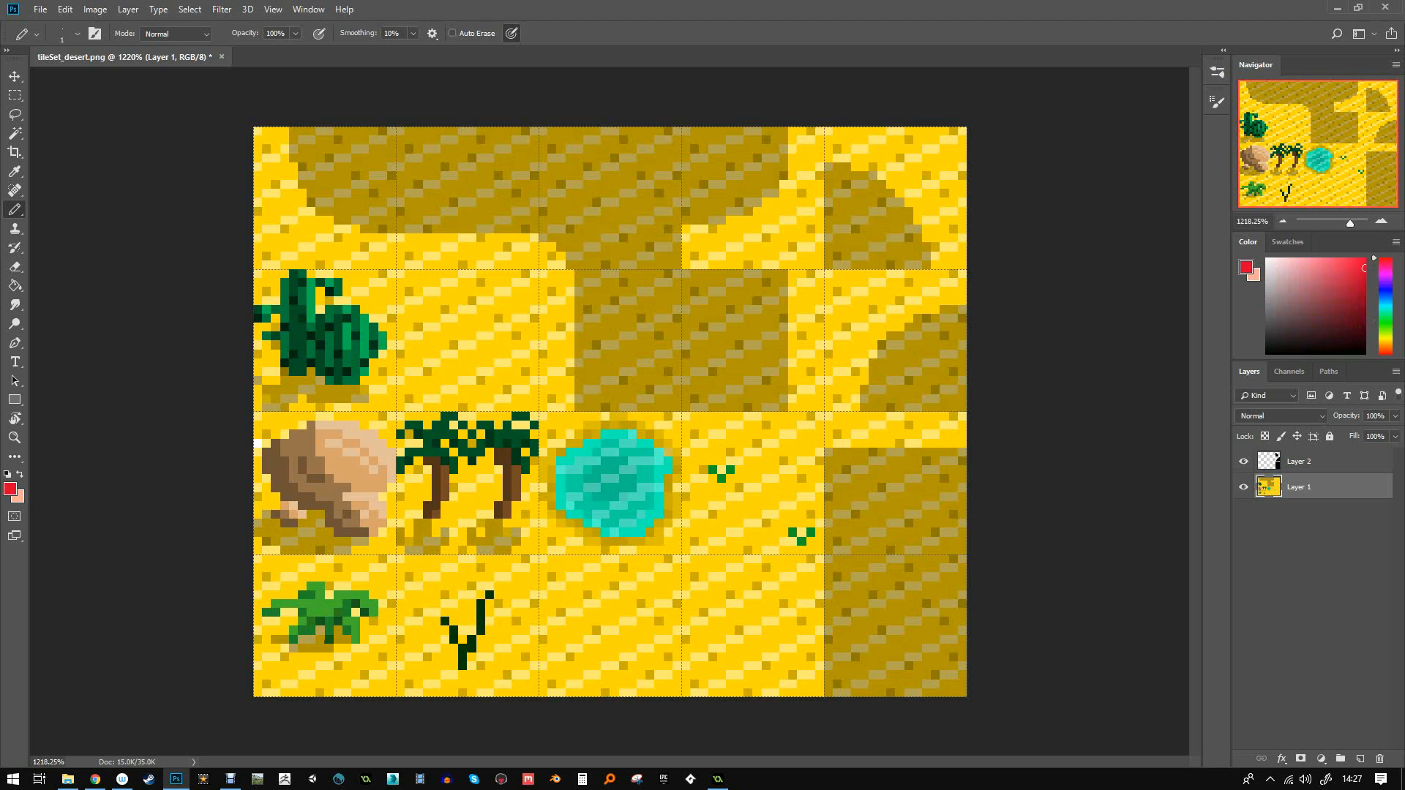
{"action": "mouse_move", "coordinate": [490, 602]}
{"action": "left_mouse_down"}
{"action": "mouse_move", "coordinate": [507, 622]}
{"action": "mouse_move", "coordinate": [505, 595]}
{"action": "mouse_move", "coordinate": [516, 605]}
{"action": "mouse_move", "coordinate": [499, 577]}
{"action": "left_mouse_up"}
{"action": "left_click", "coordinate": [480, 595]}
{"action": "left_click", "coordinate": [472, 586]}
{"action": "left_click", "coordinate": [462, 585]}
{"action": "left_click", "coordinate": [470, 604]}
- Build a red bloom on the left side of the stem
{"action": "left_click_drag", "start_coordinate": [446, 612], "coordinate": [437, 612]}
{"action": "left_click", "coordinate": [436, 631]}
{"action": "left_click", "coordinate": [436, 622]}
{"action": "left_click", "coordinate": [427, 640]}
{"action": "left_click_drag", "start_coordinate": [427, 622], "coordinate": [418, 622]}
{"action": "left_click", "coordinate": [427, 612]}
{"action": "left_click", "coordinate": [453, 602]}
{"action": "left_click", "coordinate": [444, 604]}
{"action": "left_click", "coordinate": [462, 612]}
{"action": "left_click", "coordinate": [432, 600]}
{"action": "left_click_drag", "start_coordinate": [453, 613], "coordinate": [453, 622]}
{"action": "left_click", "coordinate": [461, 621]}
- Paint cyan centre pixels in the top and left red blooms
{"action": "left_click", "coordinate": [1385, 306]}
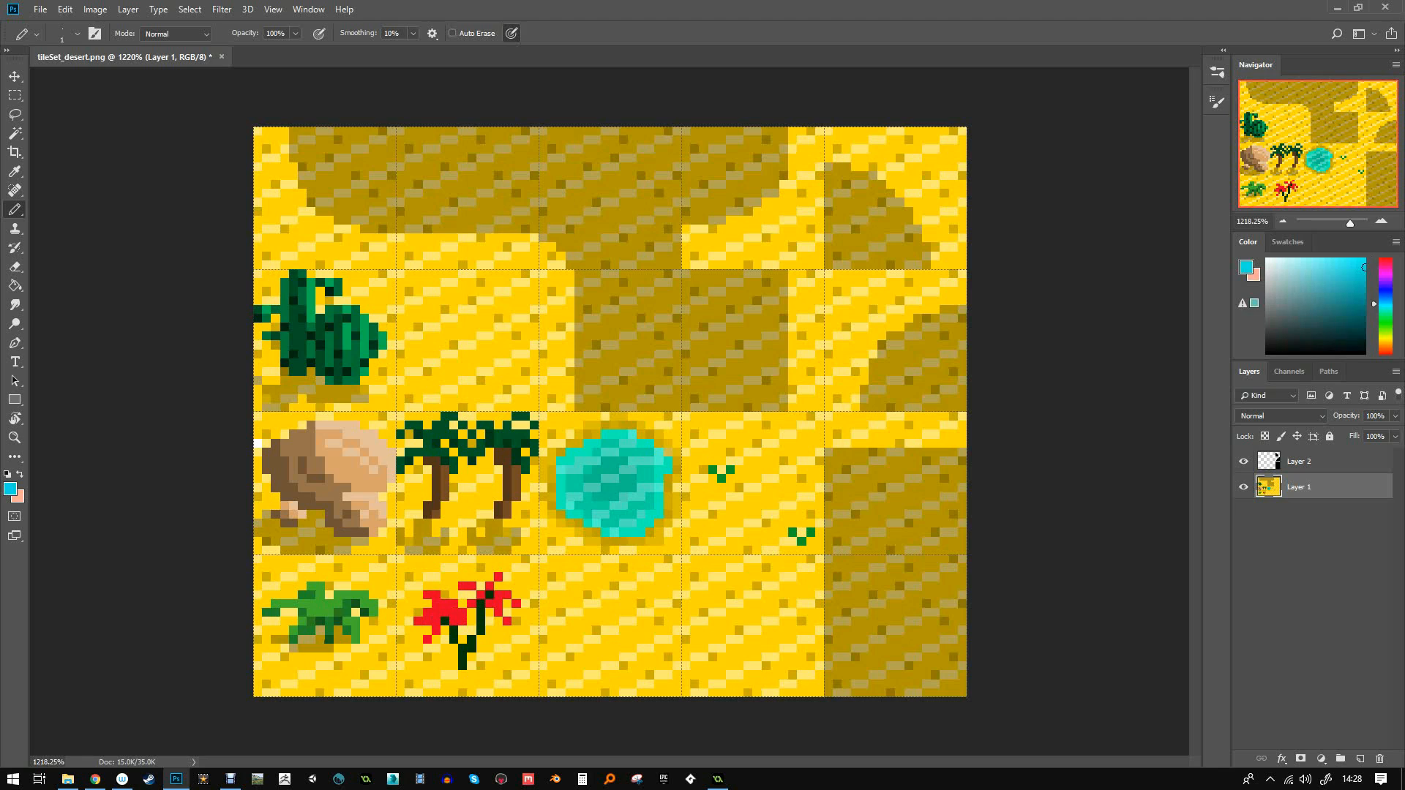
{"action": "left_click", "coordinate": [1363, 259]}
{"action": "left_click", "coordinate": [489, 595]}
{"action": "left_click", "coordinate": [481, 594]}
{"action": "left_click", "coordinate": [444, 613]}
{"action": "left_click", "coordinate": [436, 612]}
{"action": "left_click", "coordinate": [445, 622]}
- Paint a soft black shadow under the flower at 30% opacity
{"action": "left_click", "coordinate": [1266, 352]}
{"action": "key", "text": "Return"}
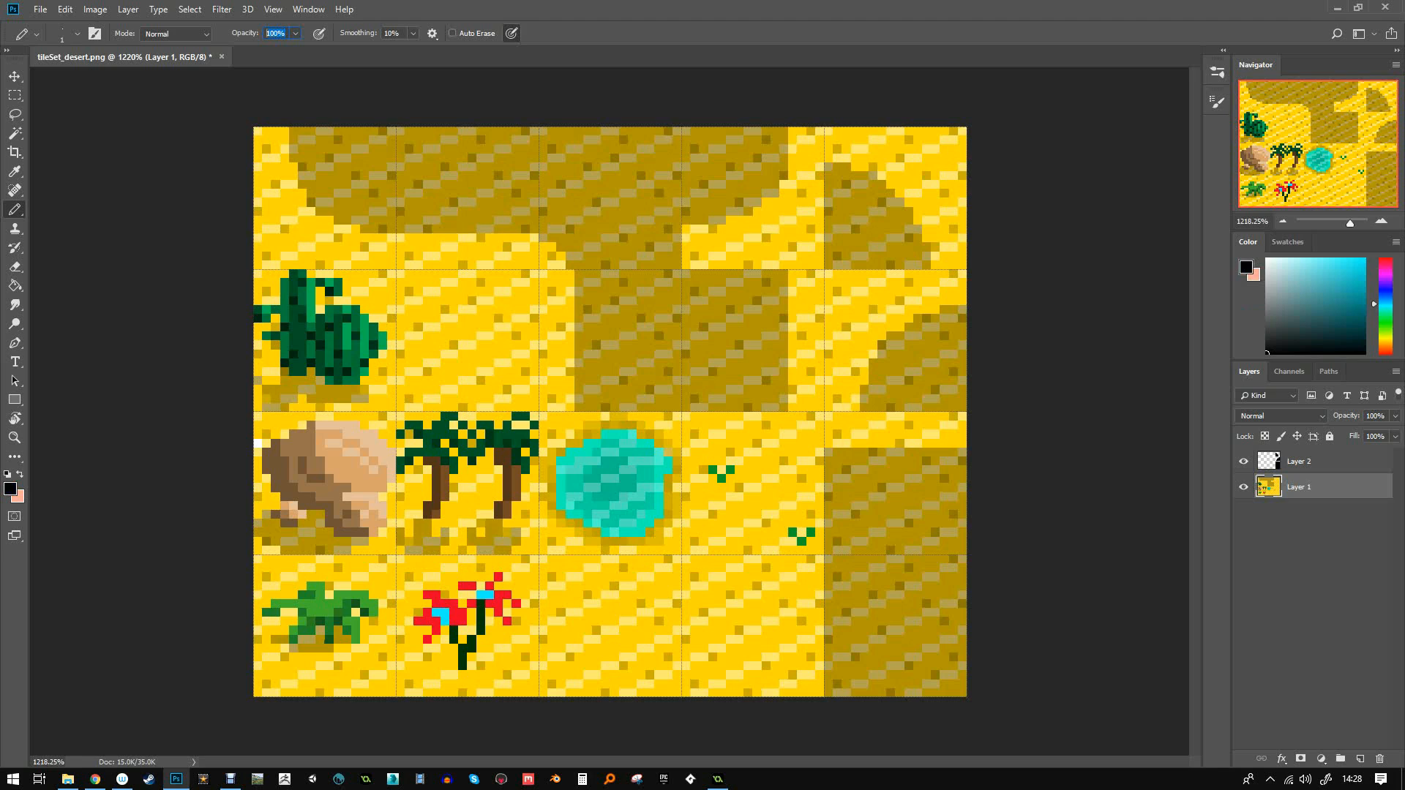
{"action": "type", "text": "30"}
{"action": "key", "text": "Return"}
{"action": "mouse_move", "coordinate": [454, 655]}
{"action": "left_mouse_down"}
{"action": "mouse_move", "coordinate": [462, 674]}
{"action": "mouse_move", "coordinate": [415, 675]}
{"action": "mouse_move", "coordinate": [445, 666]}
{"action": "mouse_move", "coordinate": [409, 684]}
{"action": "left_mouse_up"}
{"action": "left_click", "coordinate": [445, 675]}
{"action": "left_click", "coordinate": [427, 684]}
- Shade around the stem and the flower's cyan centres with the 30% black
{"action": "left_click", "coordinate": [453, 648]}
{"action": "left_click", "coordinate": [455, 622]}
{"action": "left_click", "coordinate": [437, 622]}
{"action": "left_click", "coordinate": [446, 622]}
{"action": "left_click", "coordinate": [481, 595]}
{"action": "left_click", "coordinate": [471, 595]}
{"action": "left_click", "coordinate": [481, 587]}
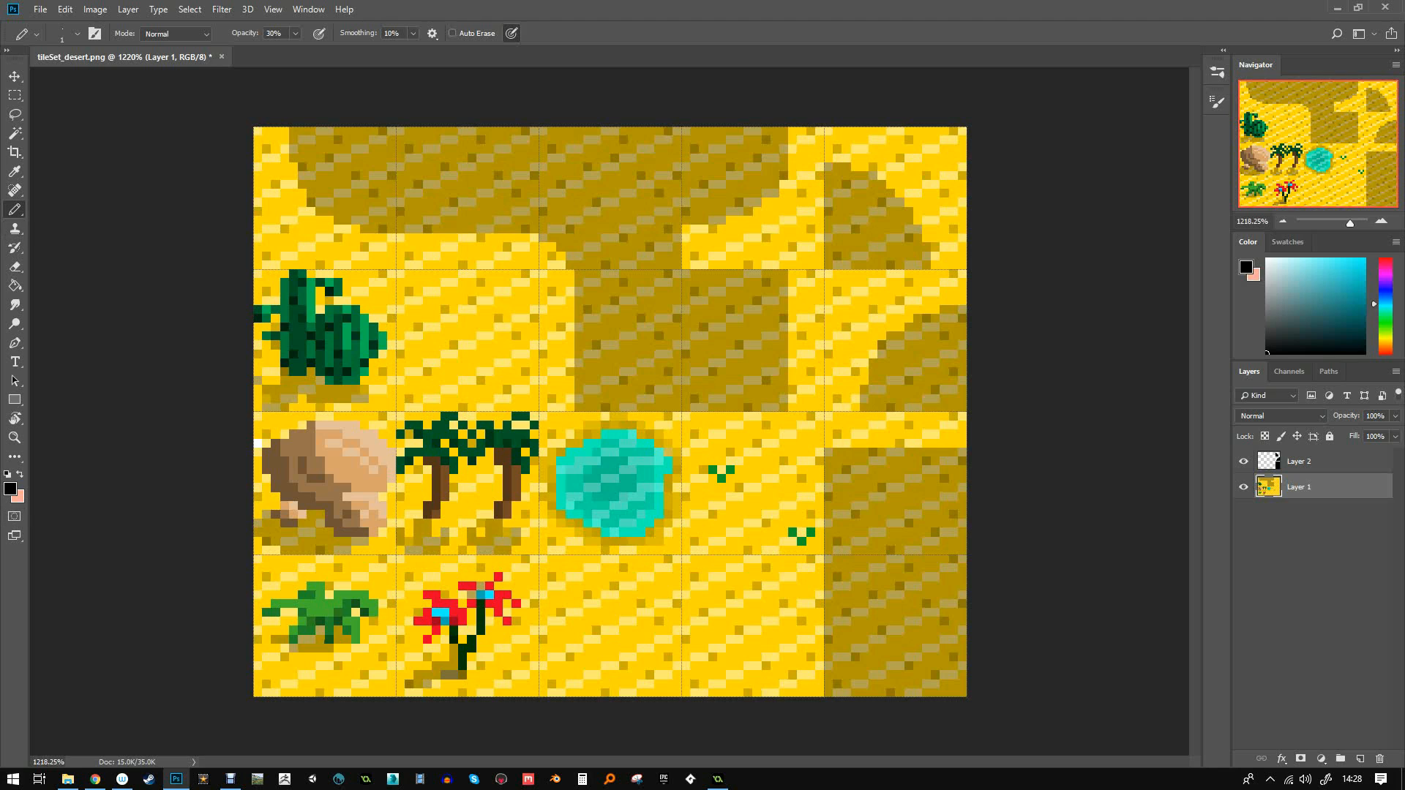
- Draw a white bone at 100% opacity on the lower-middle sand tile
{"action": "left_click", "coordinate": [1266, 259]}
{"action": "left_click", "coordinate": [275, 33]}
{"action": "type", "text": "100"}
{"action": "mouse_move", "coordinate": [624, 621]}
{"action": "left_mouse_down"}
{"action": "mouse_move", "coordinate": [586, 658]}
{"action": "mouse_move", "coordinate": [624, 611]}
{"action": "mouse_move", "coordinate": [586, 603]}
{"action": "mouse_move", "coordinate": [650, 621]}
{"action": "left_mouse_up"}
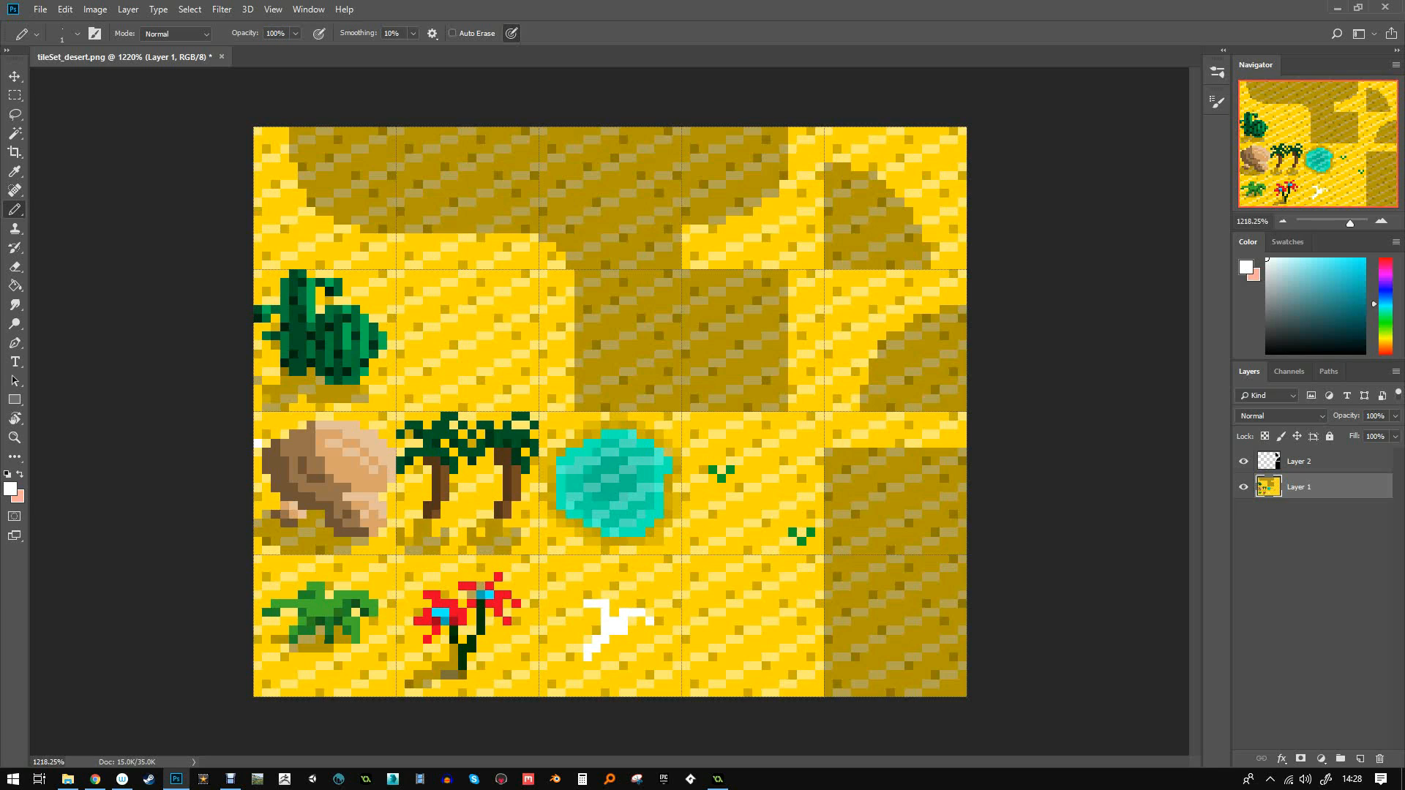
{"action": "left_click", "coordinate": [595, 631]}
- Shade the bone's lower edge and inner pixels with dark grey at 50% opacity
{"action": "left_click", "coordinate": [1267, 331]}
{"action": "key", "text": "5"}
{"action": "left_click", "coordinate": [587, 657]}
{"action": "left_click", "coordinate": [596, 648]}
{"action": "left_click", "coordinate": [604, 640]}
{"action": "left_click", "coordinate": [613, 622]}
{"action": "left_click", "coordinate": [596, 622]}
{"action": "left_click", "coordinate": [596, 613]}
{"action": "left_click", "coordinate": [587, 614]}
{"action": "left_click_drag", "start_coordinate": [633, 621], "coordinate": [641, 622]}
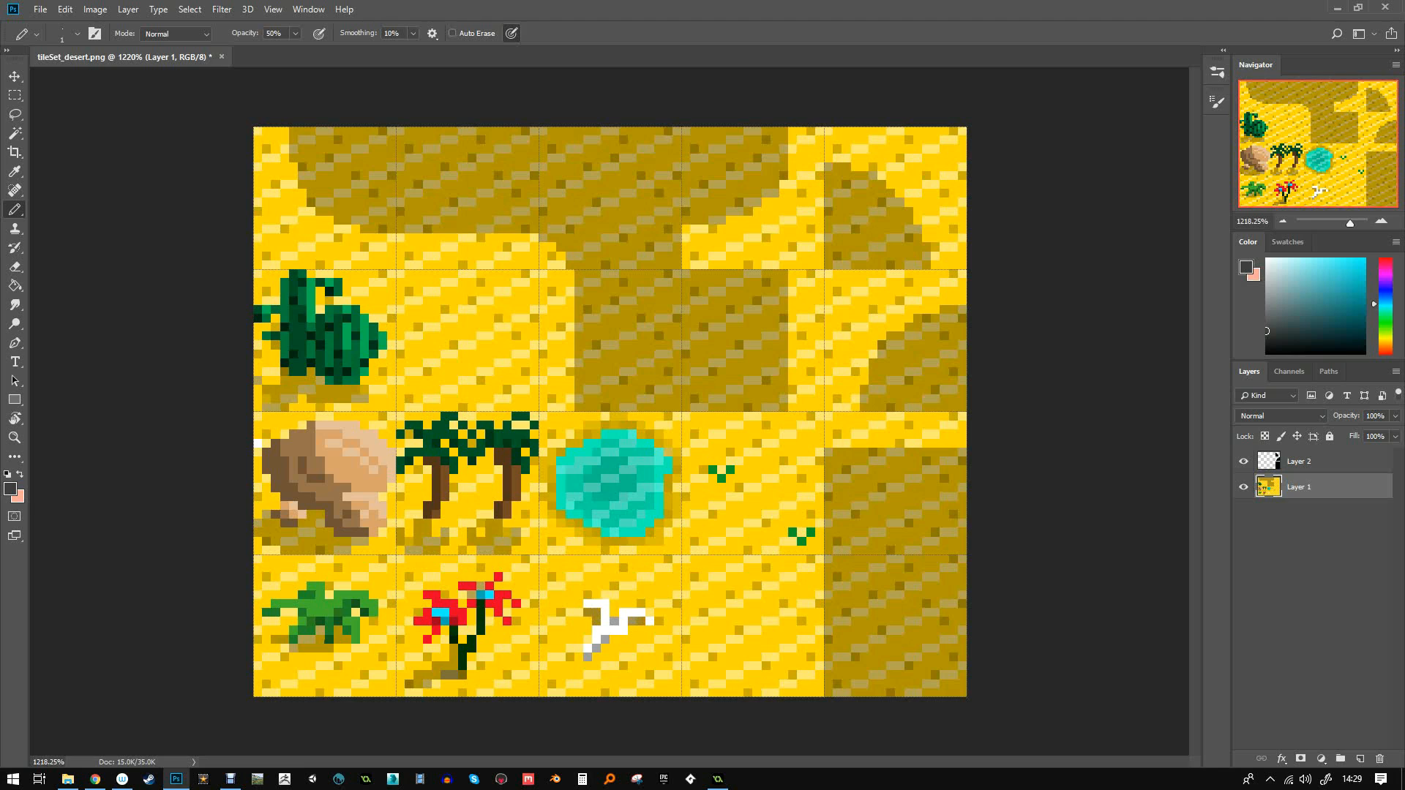
- Paint a stepped black shadow beneath the bone and add full-strength black contrast pixels
{"action": "left_click", "coordinate": [1267, 353]}
{"action": "left_click_drag", "start_coordinate": [595, 657], "coordinate": [652, 627]}
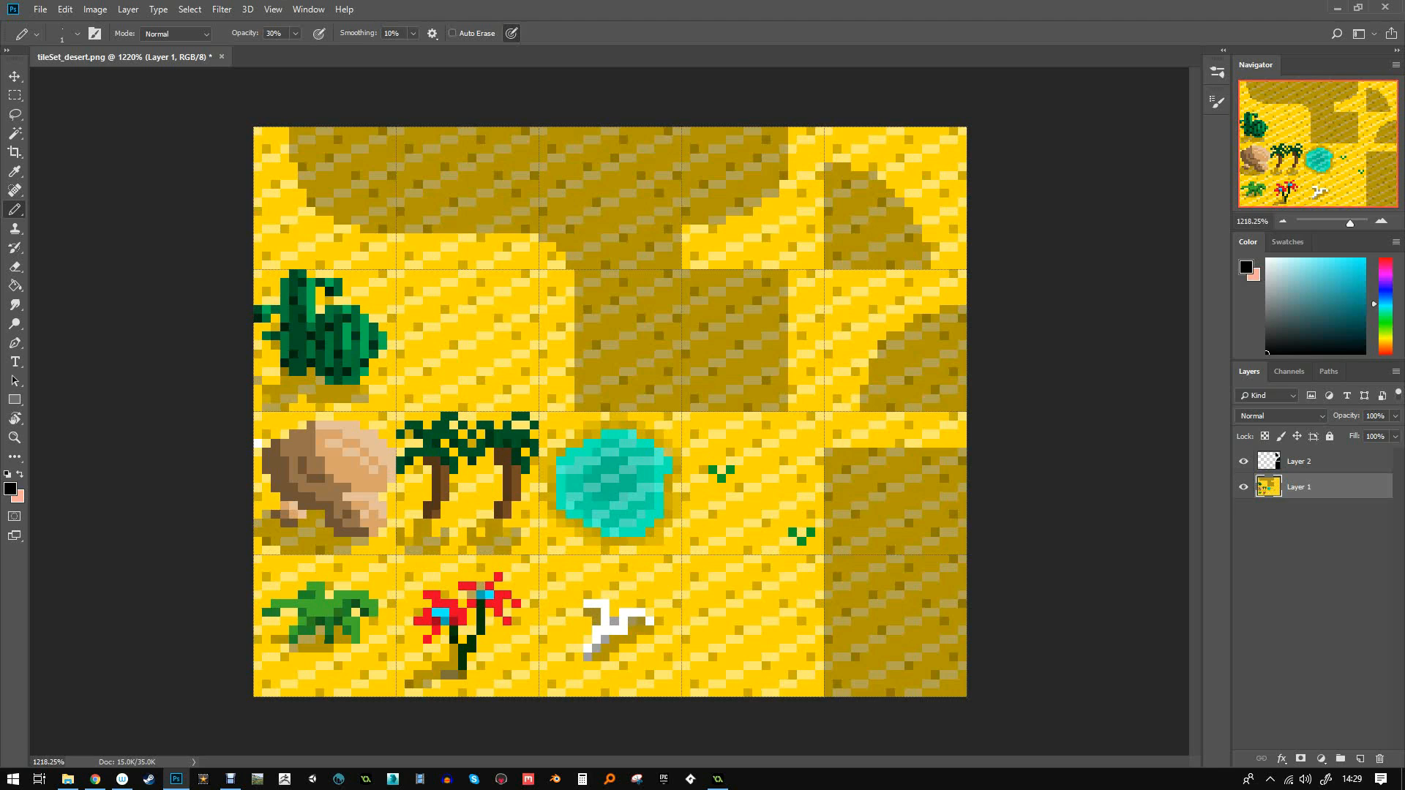
{"action": "left_click_drag", "start_coordinate": [588, 666], "coordinate": [562, 657]}
{"action": "left_click", "coordinate": [624, 630]}
{"action": "left_click", "coordinate": [624, 631]}
{"action": "left_click", "coordinate": [624, 630]}
{"action": "key", "text": "0"}
{"action": "left_click", "coordinate": [615, 631]}
{"action": "left_click", "coordinate": [596, 621]}
{"action": "left_click", "coordinate": [578, 657]}
{"action": "left_click", "coordinate": [283, 470], "text": "alt"}
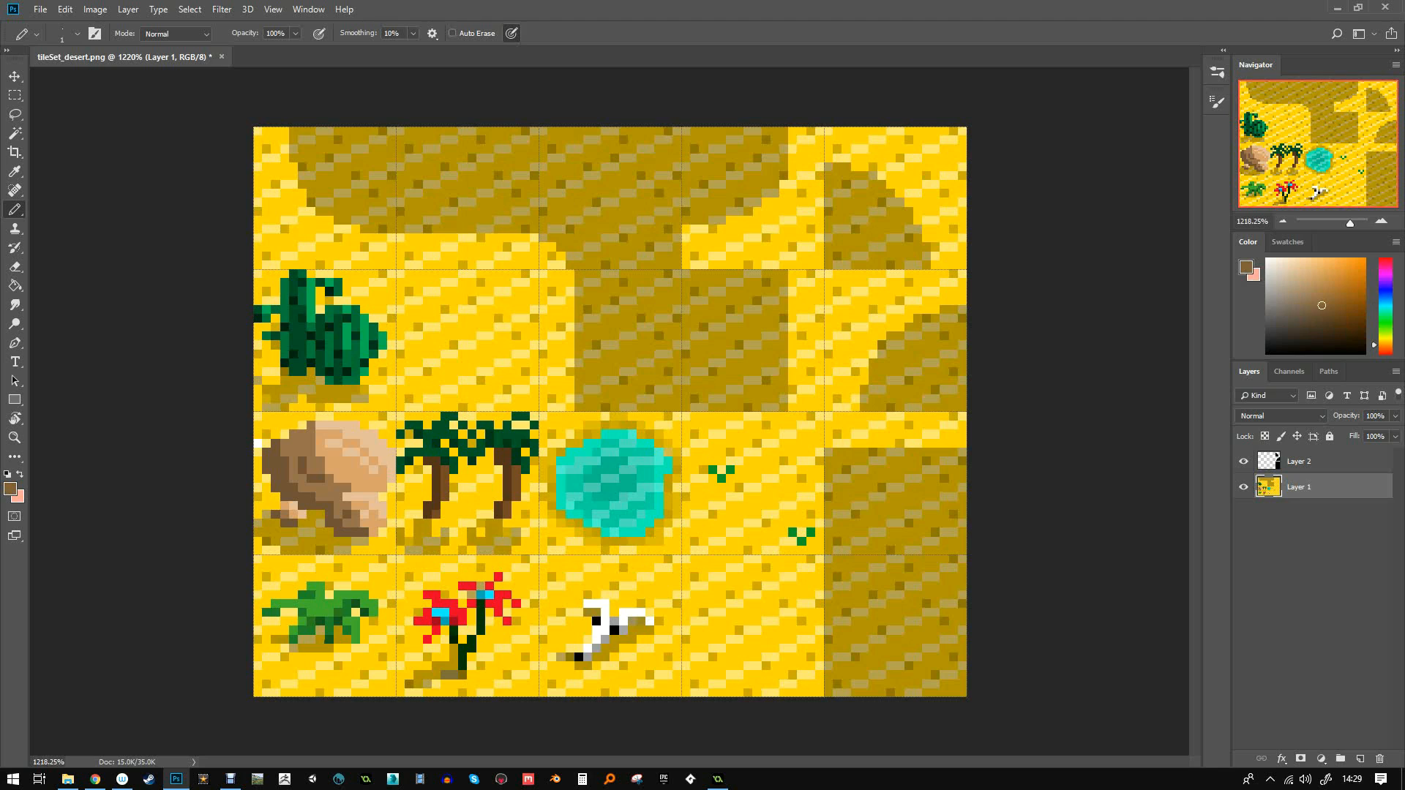
- Draw a brown twig beside the bone and add tan highlights at 50% opacity
{"action": "mouse_move", "coordinate": [747, 641]}
{"action": "left_mouse_down"}
{"action": "mouse_move", "coordinate": [730, 604]}
{"action": "mouse_move", "coordinate": [756, 604]}
{"action": "mouse_move", "coordinate": [775, 575]}
{"action": "left_mouse_up"}
{"action": "left_click", "coordinate": [1326, 279]}
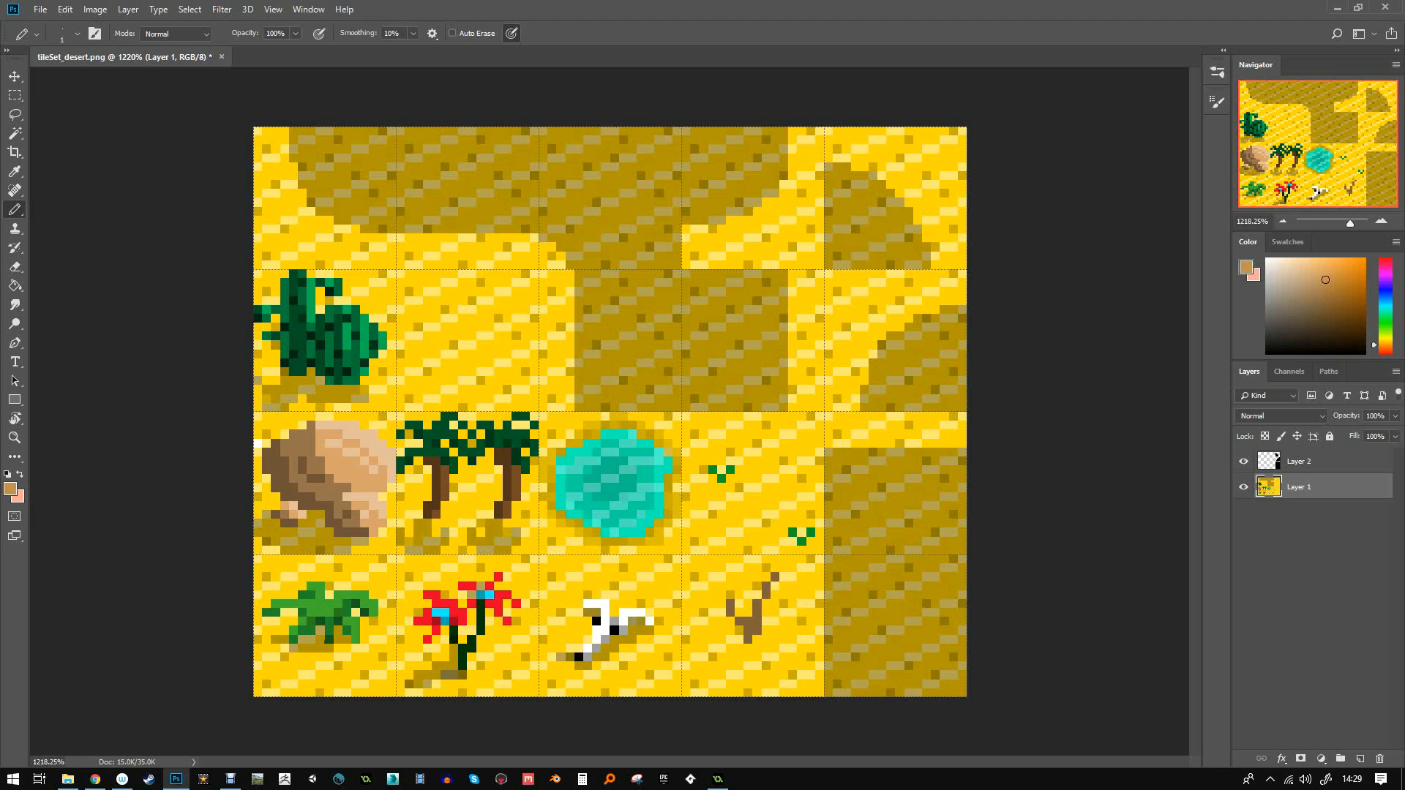
{"action": "key", "text": "5"}
{"action": "mouse_move", "coordinate": [756, 621]}
{"action": "left_mouse_down"}
{"action": "mouse_move", "coordinate": [766, 595]}
{"action": "mouse_move", "coordinate": [714, 595]}
{"action": "left_mouse_up"}
{"action": "left_click", "coordinate": [713, 586]}
{"action": "mouse_move", "coordinate": [747, 587]}
{"action": "left_mouse_down"}
{"action": "mouse_move", "coordinate": [747, 604]}
{"action": "mouse_move", "coordinate": [775, 613]}
{"action": "left_mouse_up"}
{"action": "left_click", "coordinate": [783, 613]}
{"action": "left_click", "coordinate": [756, 639]}
{"action": "left_click", "coordinate": [793, 621]}
{"action": "left_click", "coordinate": [730, 640]}
{"action": "left_click", "coordinate": [722, 638]}
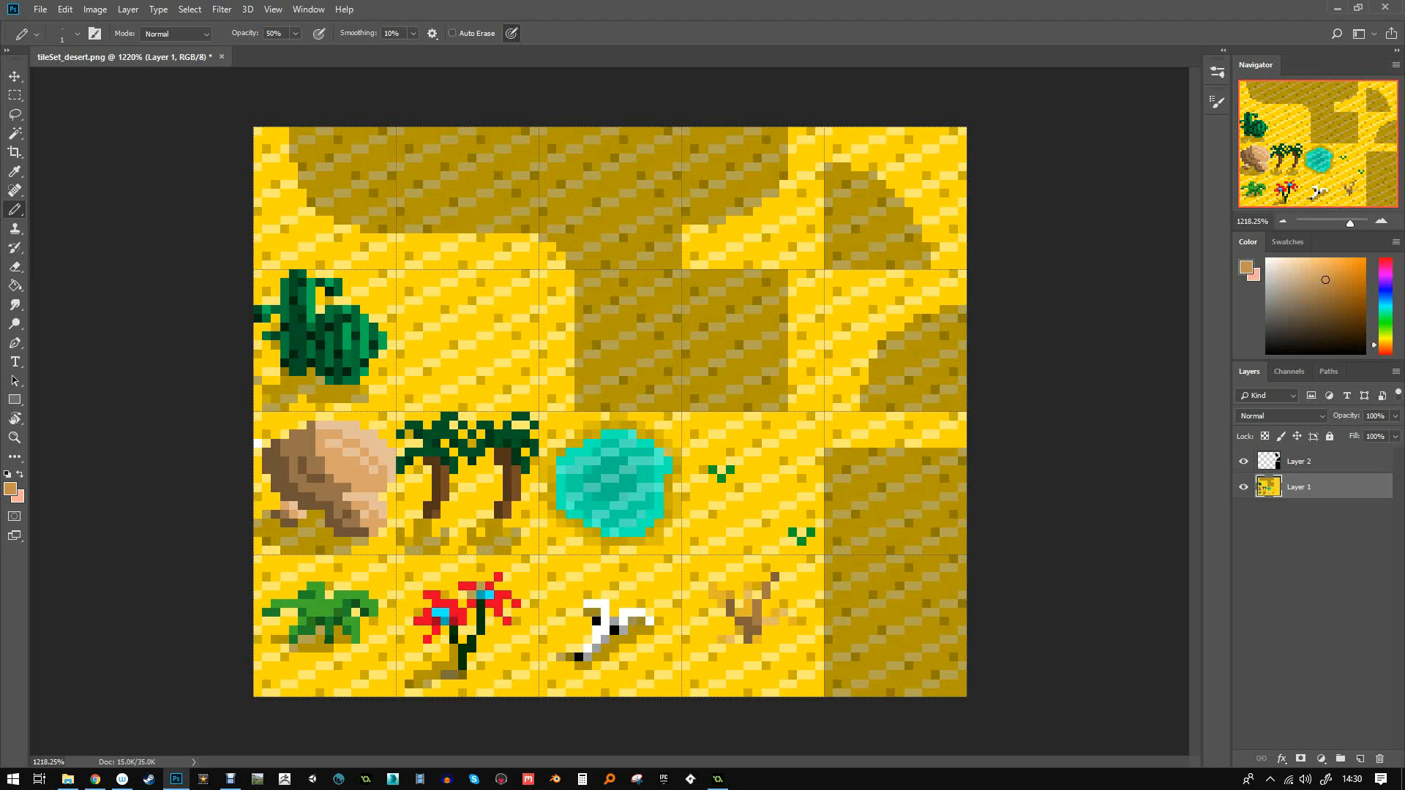
- Darken the pixels around the twig's base with black to form a soft shadow
{"action": "left_click", "coordinate": [1266, 353]}
{"action": "left_click_drag", "start_coordinate": [738, 639], "coordinate": [739, 647]}
{"action": "left_click", "coordinate": [747, 649]}
{"action": "left_click", "coordinate": [738, 649]}
{"action": "left_click", "coordinate": [730, 649]}
{"action": "left_click", "coordinate": [729, 657]}
{"action": "left_click", "coordinate": [739, 658]}
{"action": "left_click", "coordinate": [712, 658]}
{"action": "left_click", "coordinate": [721, 658]}
{"action": "left_click", "coordinate": [721, 667]}
{"action": "left_click", "coordinate": [703, 666]}
{"action": "left_click", "coordinate": [730, 684]}
{"action": "left_click", "coordinate": [703, 684]}
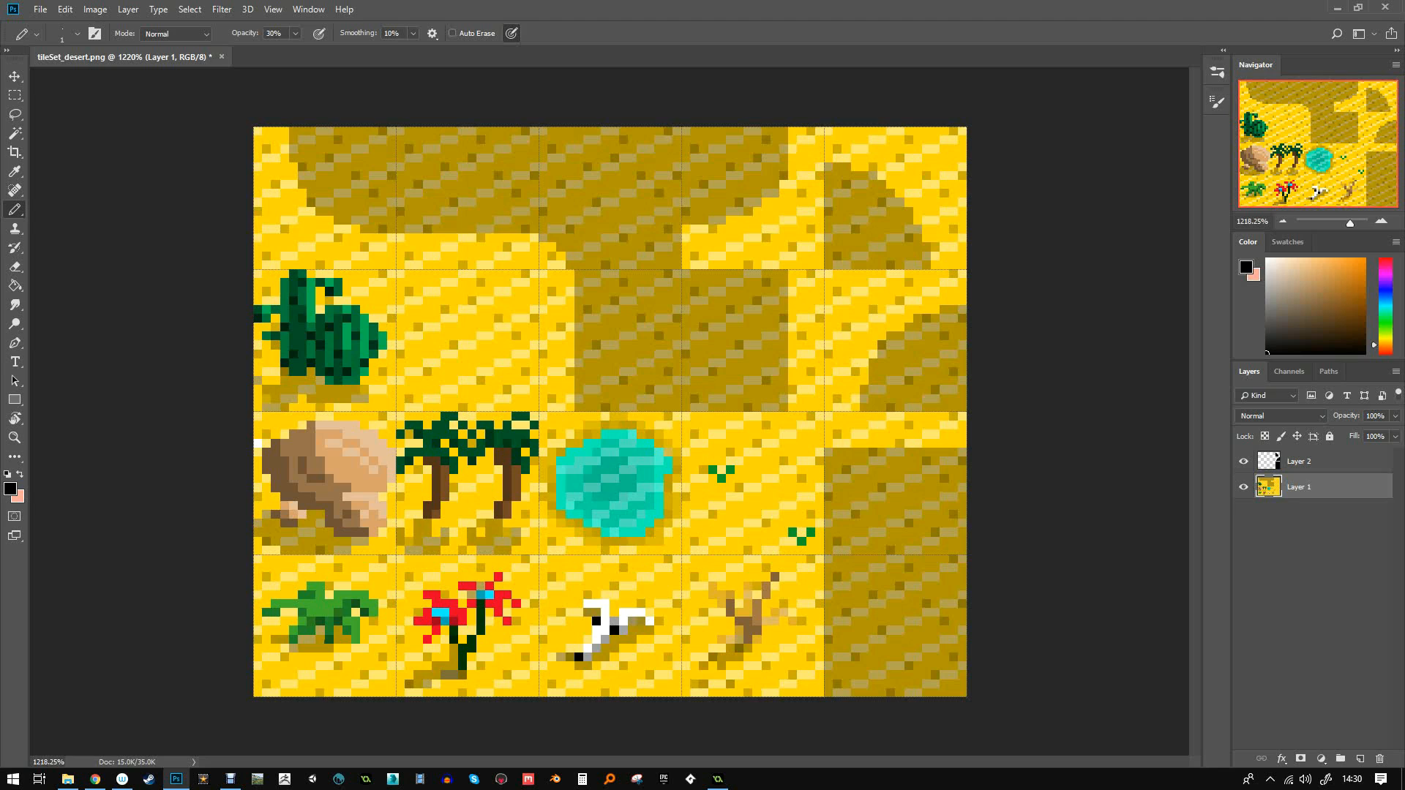
- Save the tileset as a PNG over tileSet_desertExtended on the Desktop
{"action": "key", "text": "ctrl+shift+s"}
{"action": "left_click", "coordinate": [498, 579]}
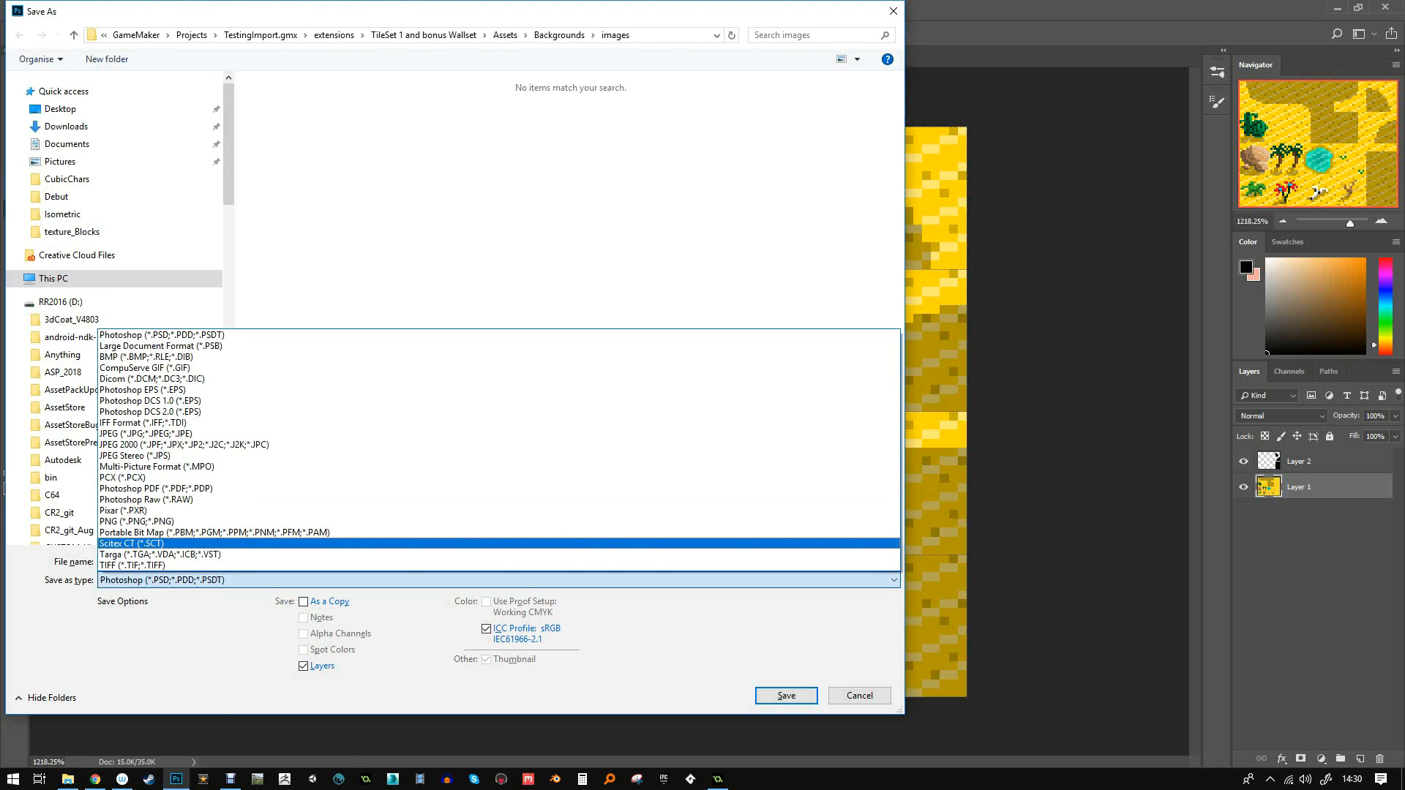
{"action": "left_click", "coordinate": [139, 521]}
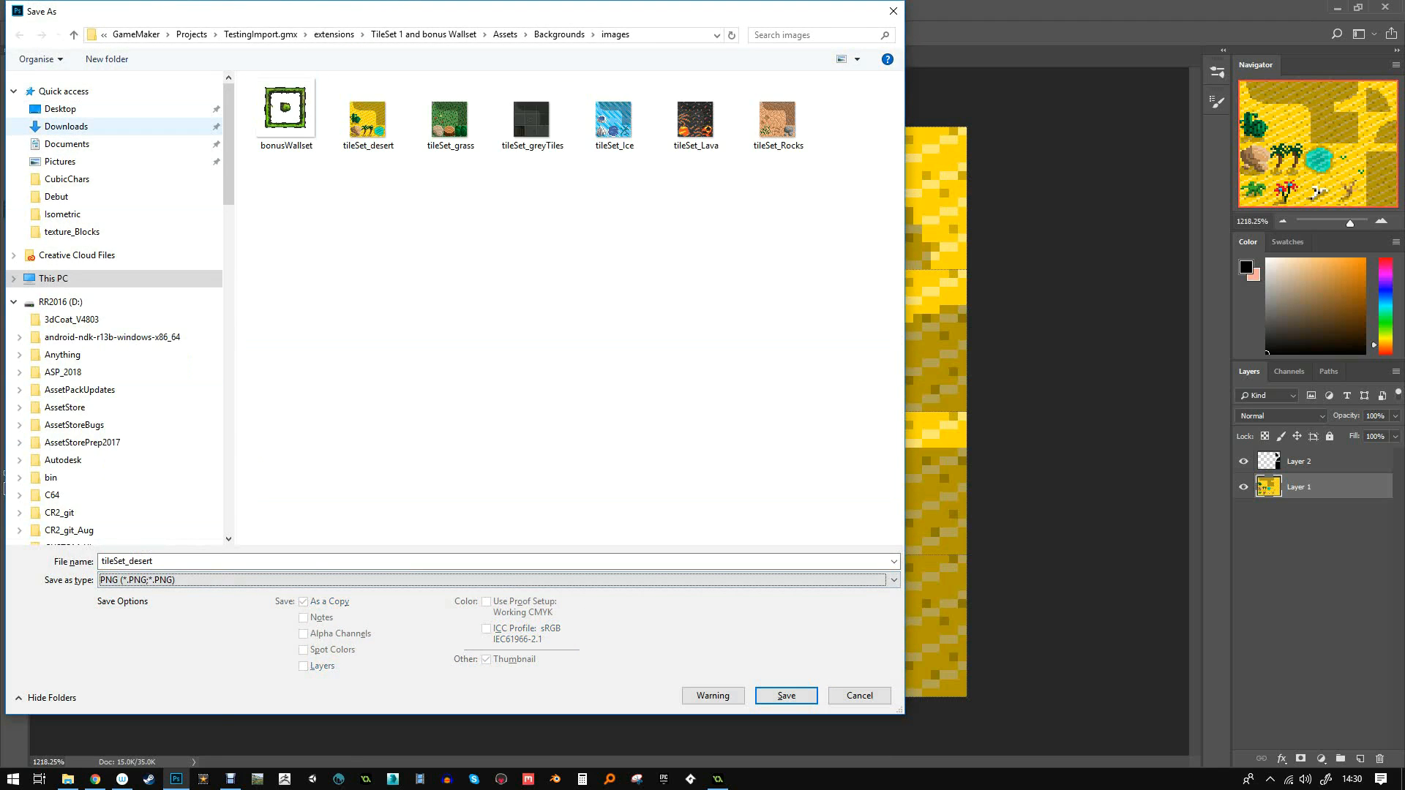
{"action": "left_click", "coordinate": [60, 109]}
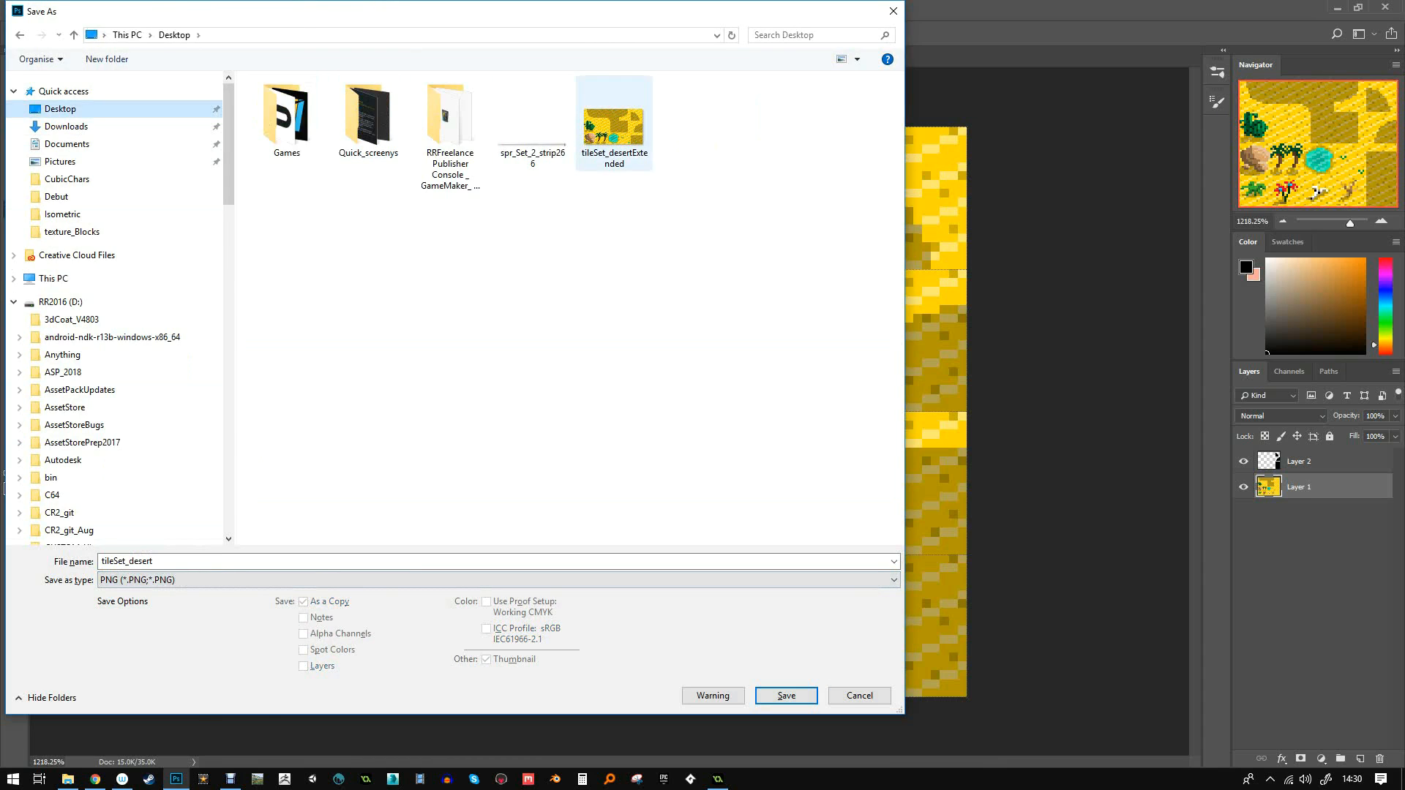
{"action": "double_click", "coordinate": [613, 121]}
{"action": "left_click", "coordinate": [739, 392]}
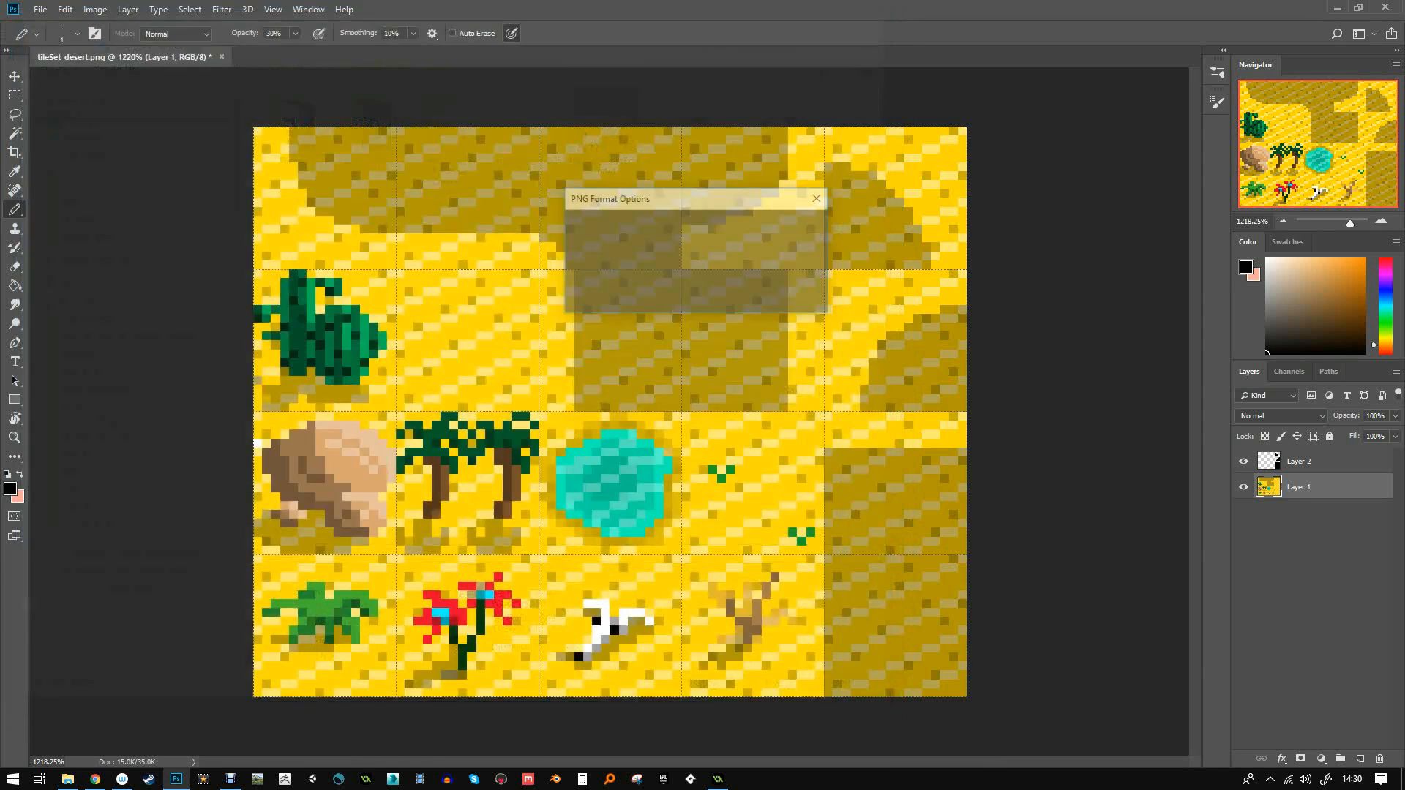
{"action": "key", "text": "Return"}
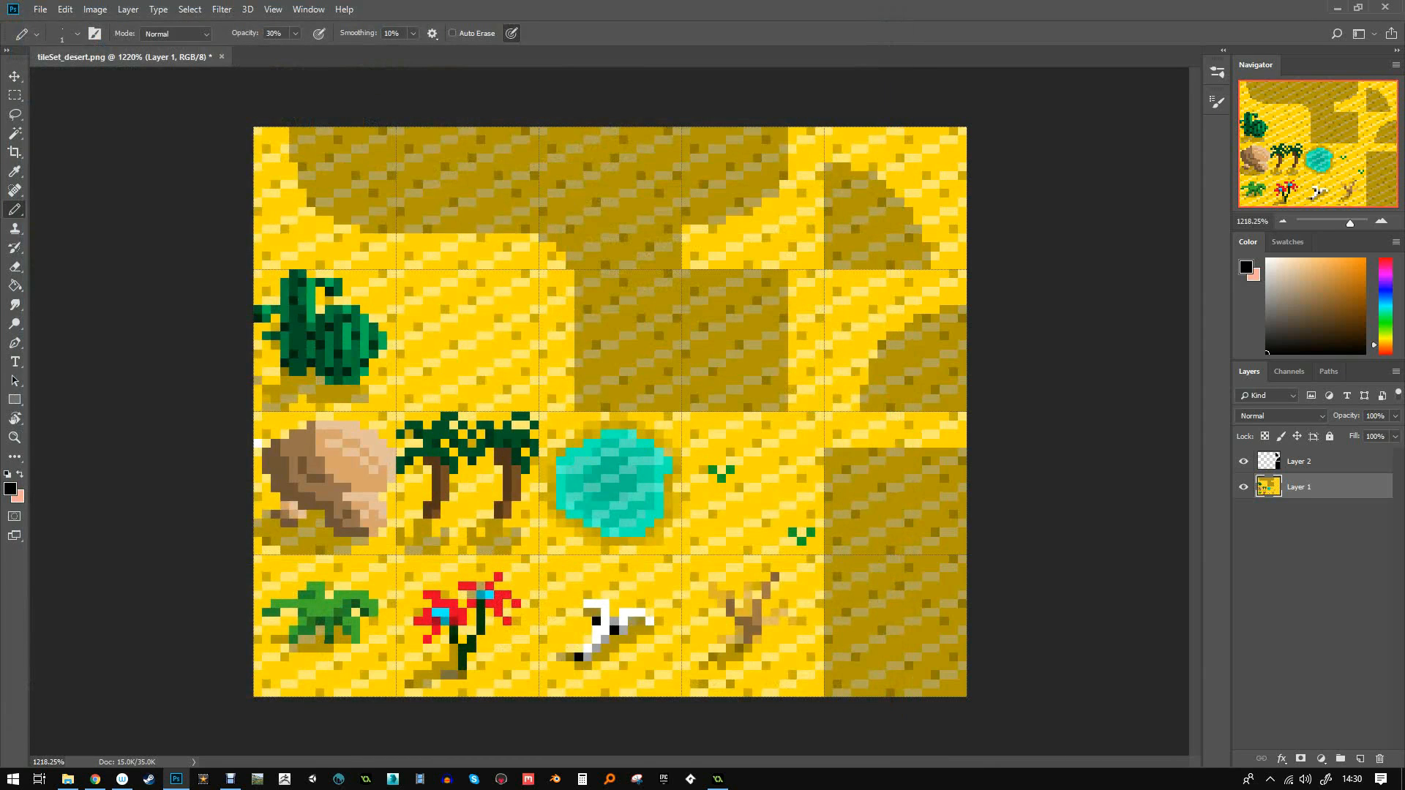
{"action": "left_click", "coordinate": [717, 779]}
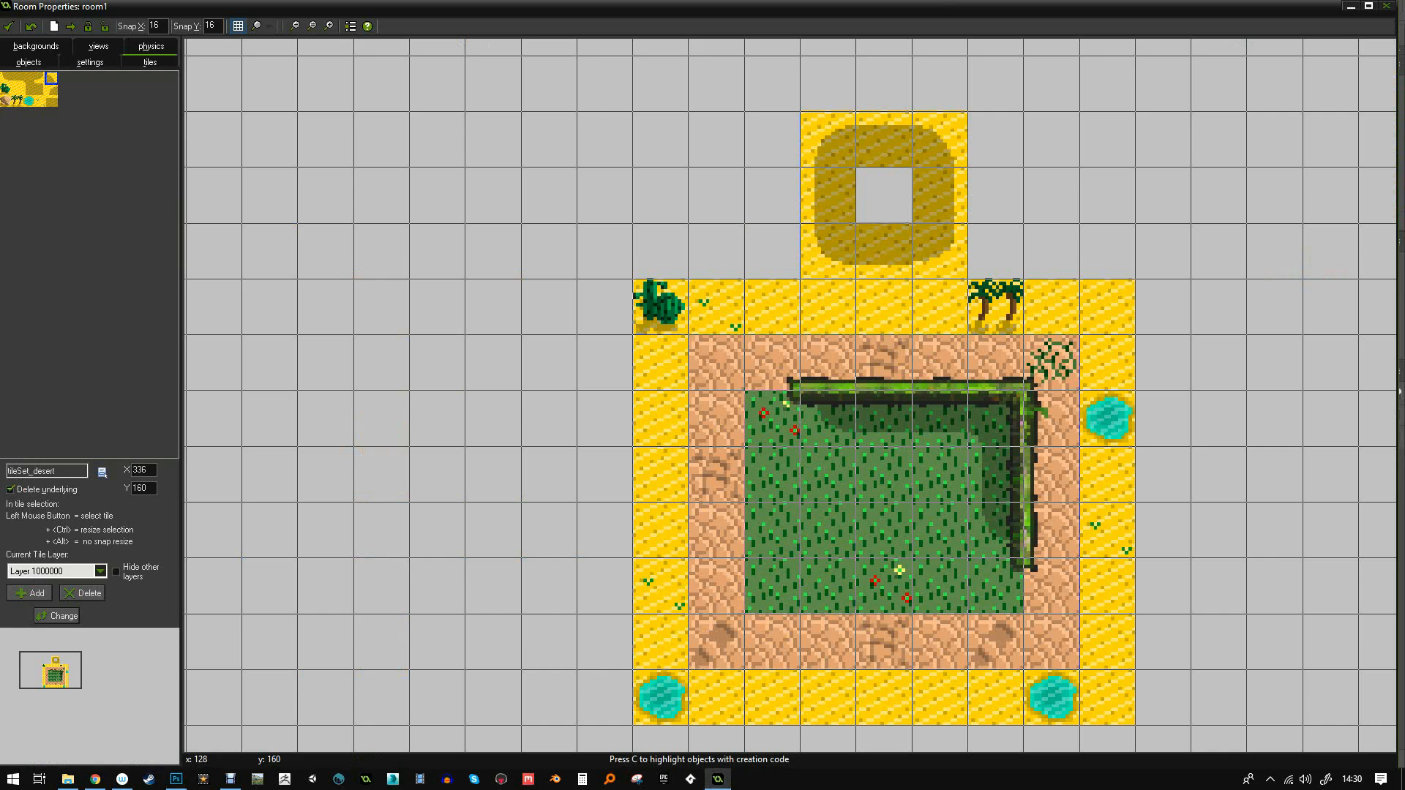
- Load tileSet_desertExtended into the tileSet_desert background, now 80x64, and reopen room1
{"action": "left_click", "coordinate": [8, 26]}
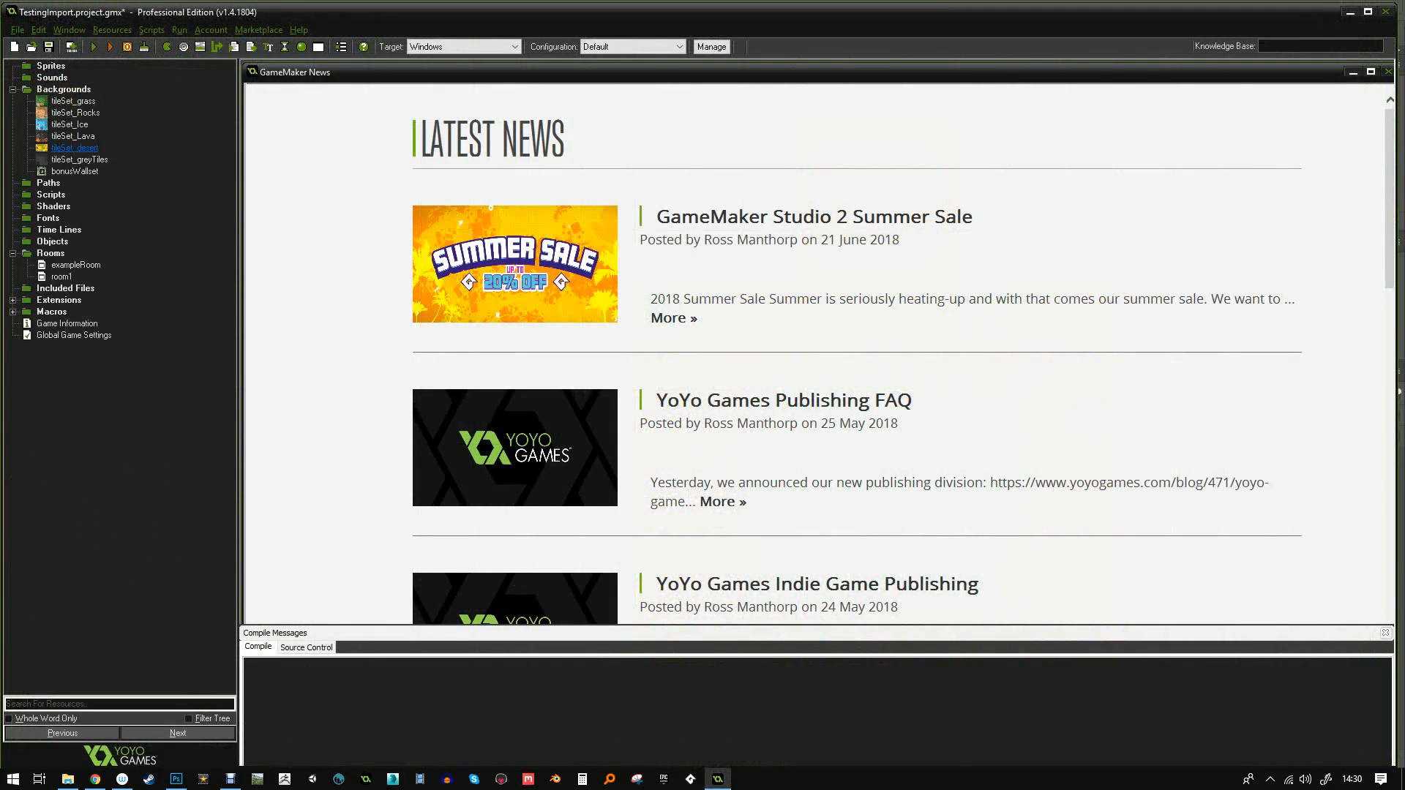
{"action": "double_click", "coordinate": [74, 147]}
{"action": "left_click", "coordinate": [78, 80]}
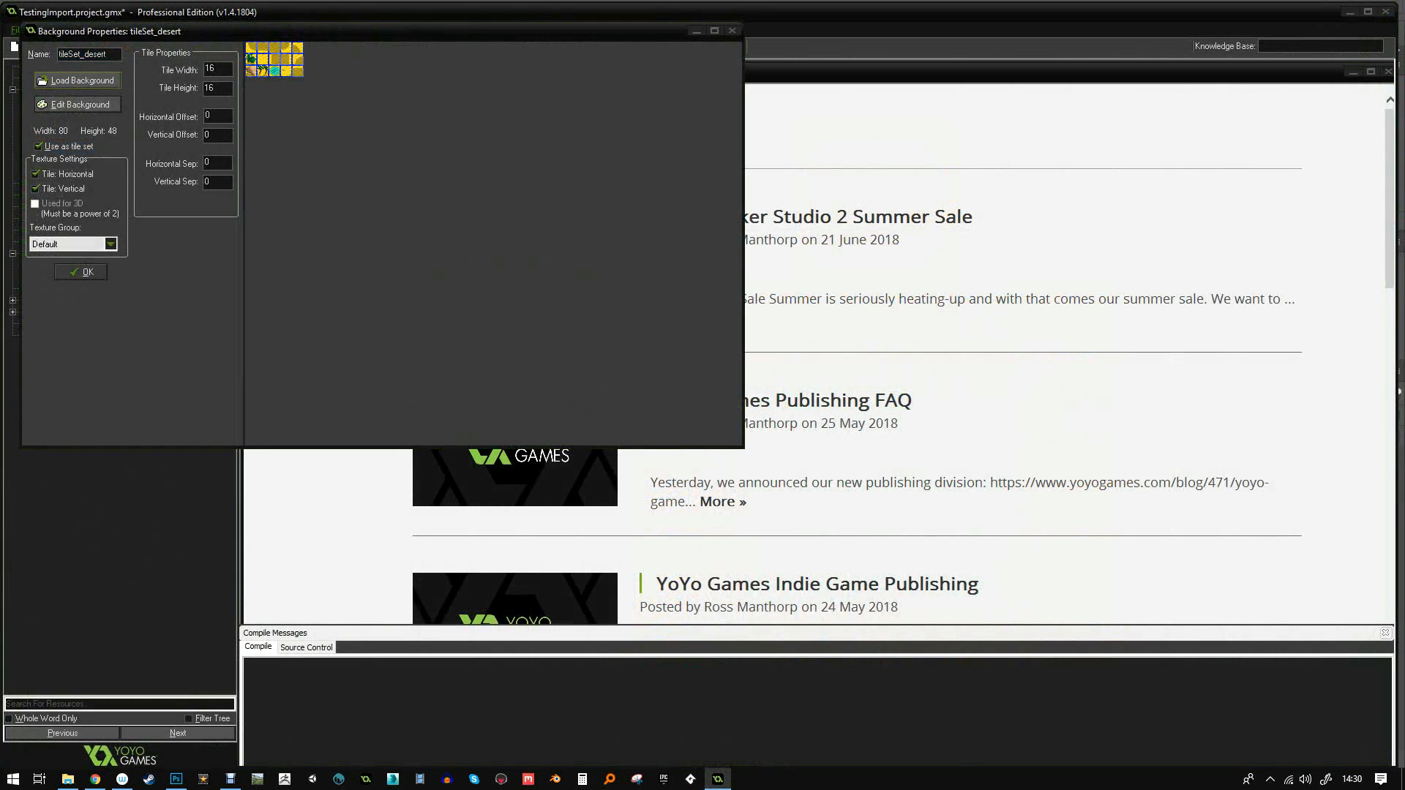
{"action": "double_click", "coordinate": [624, 366]}
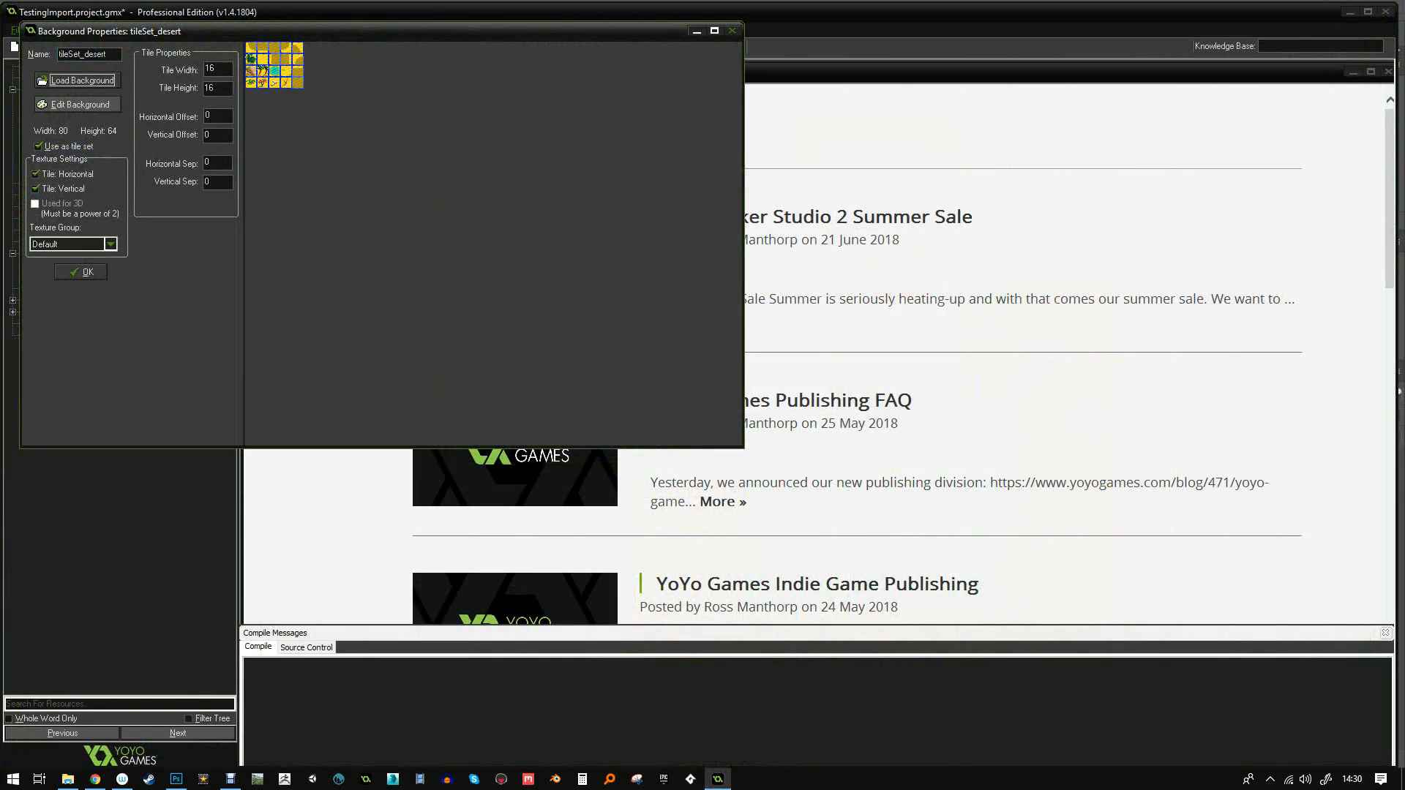
{"action": "left_click", "coordinate": [81, 271]}
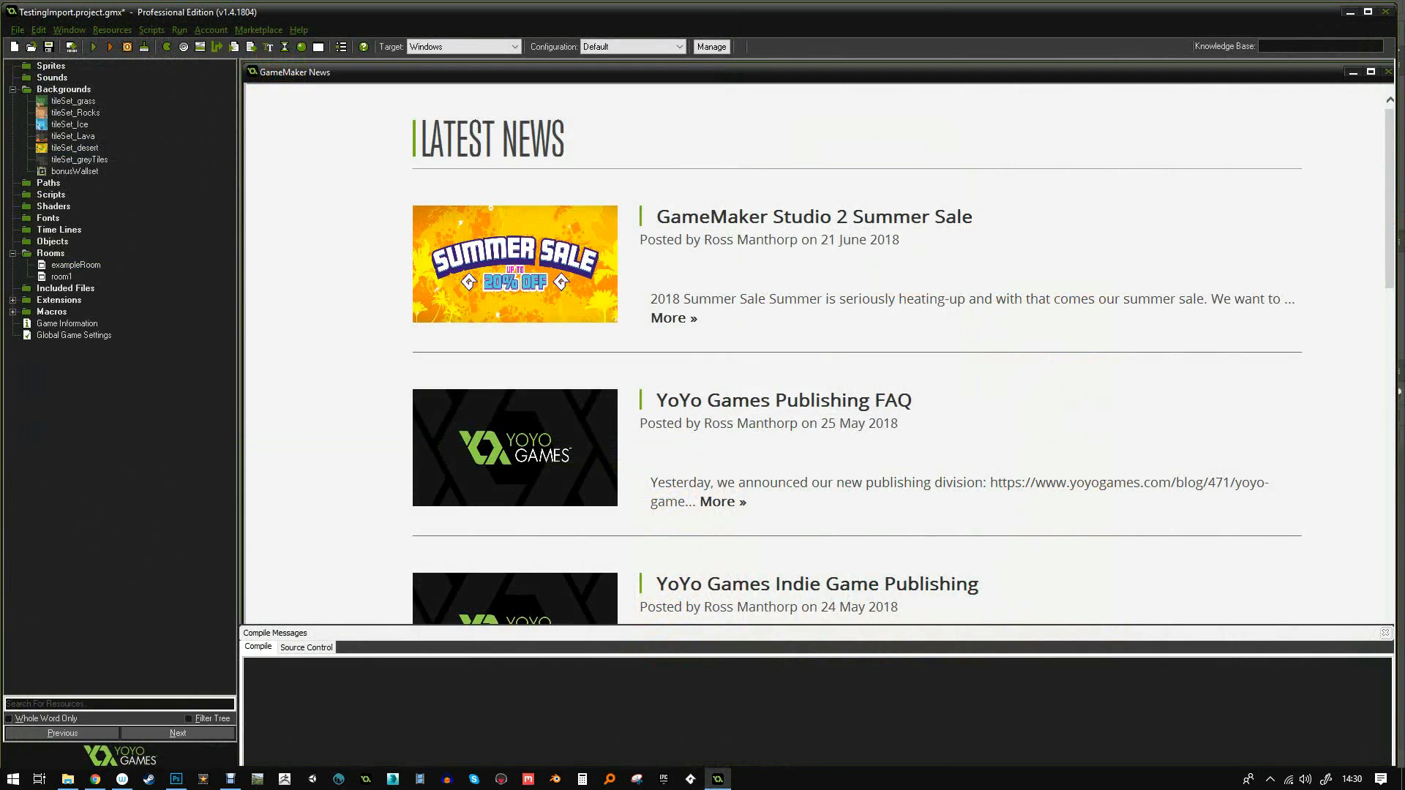
{"action": "double_click", "coordinate": [60, 277]}
{"action": "scroll", "coordinate": [304, 163], "scroll_direction": "up", "scroll_amount": 5}
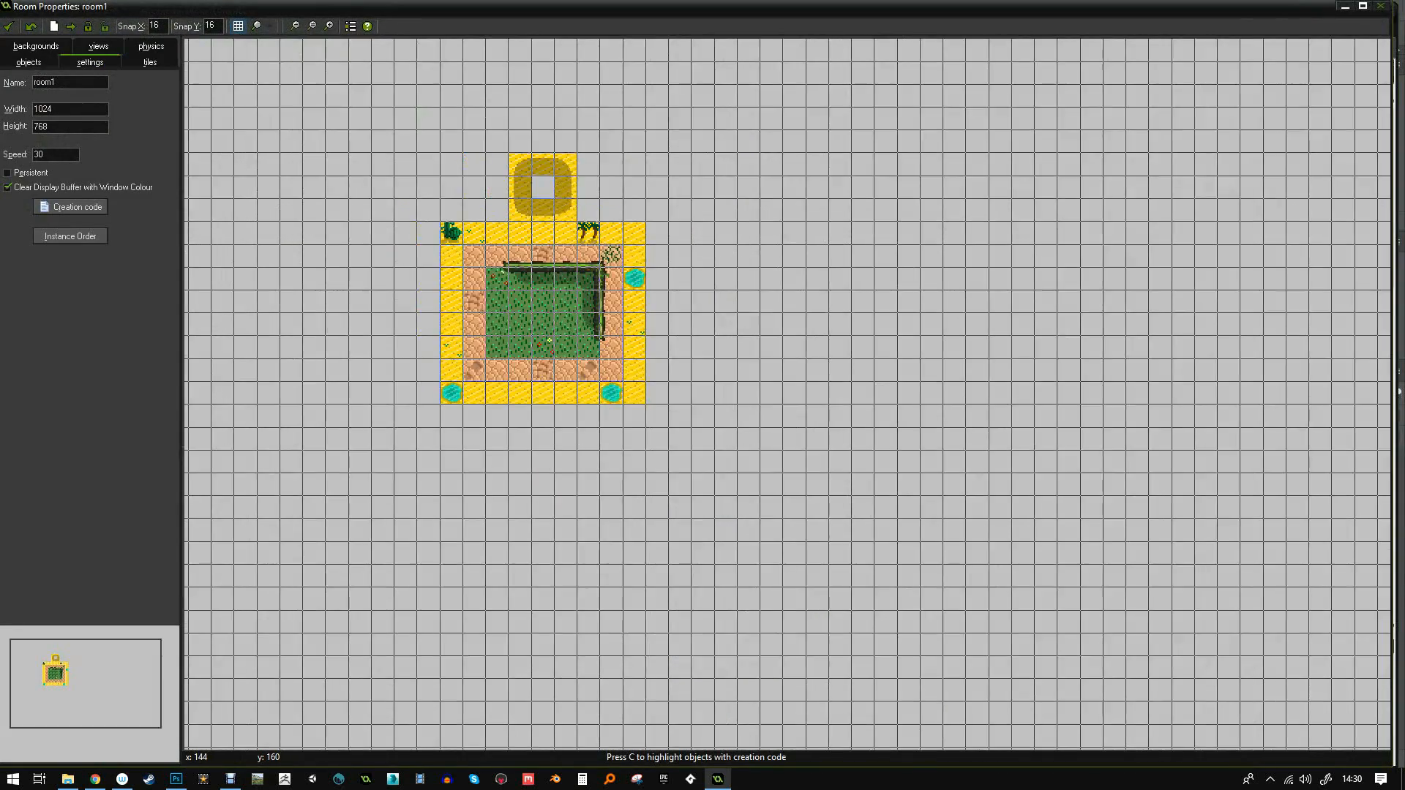
- Hide the grid, select the tileSet_desert tiles, and fill the grey hole with dark sand
{"action": "left_click", "coordinate": [237, 27]}
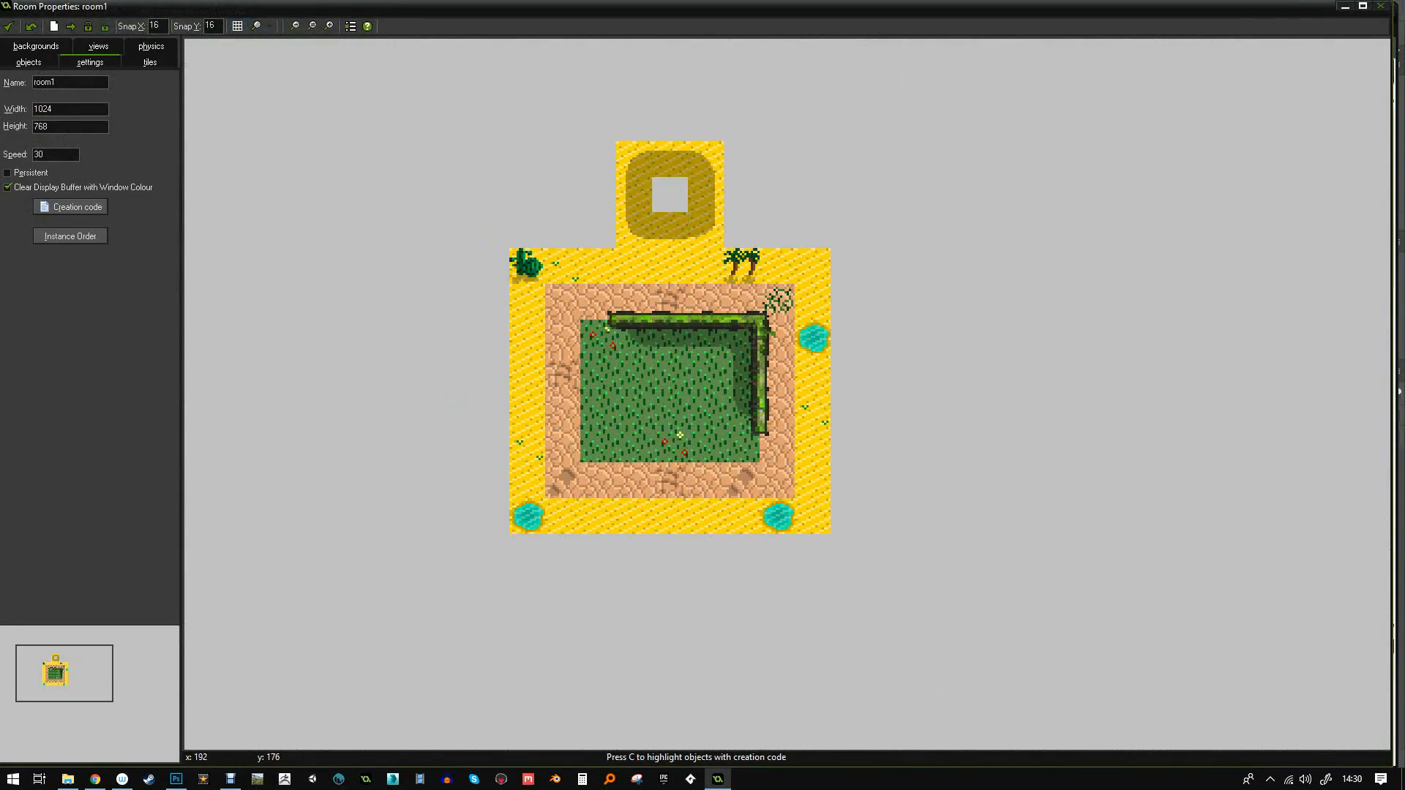
{"action": "left_click", "coordinate": [150, 62]}
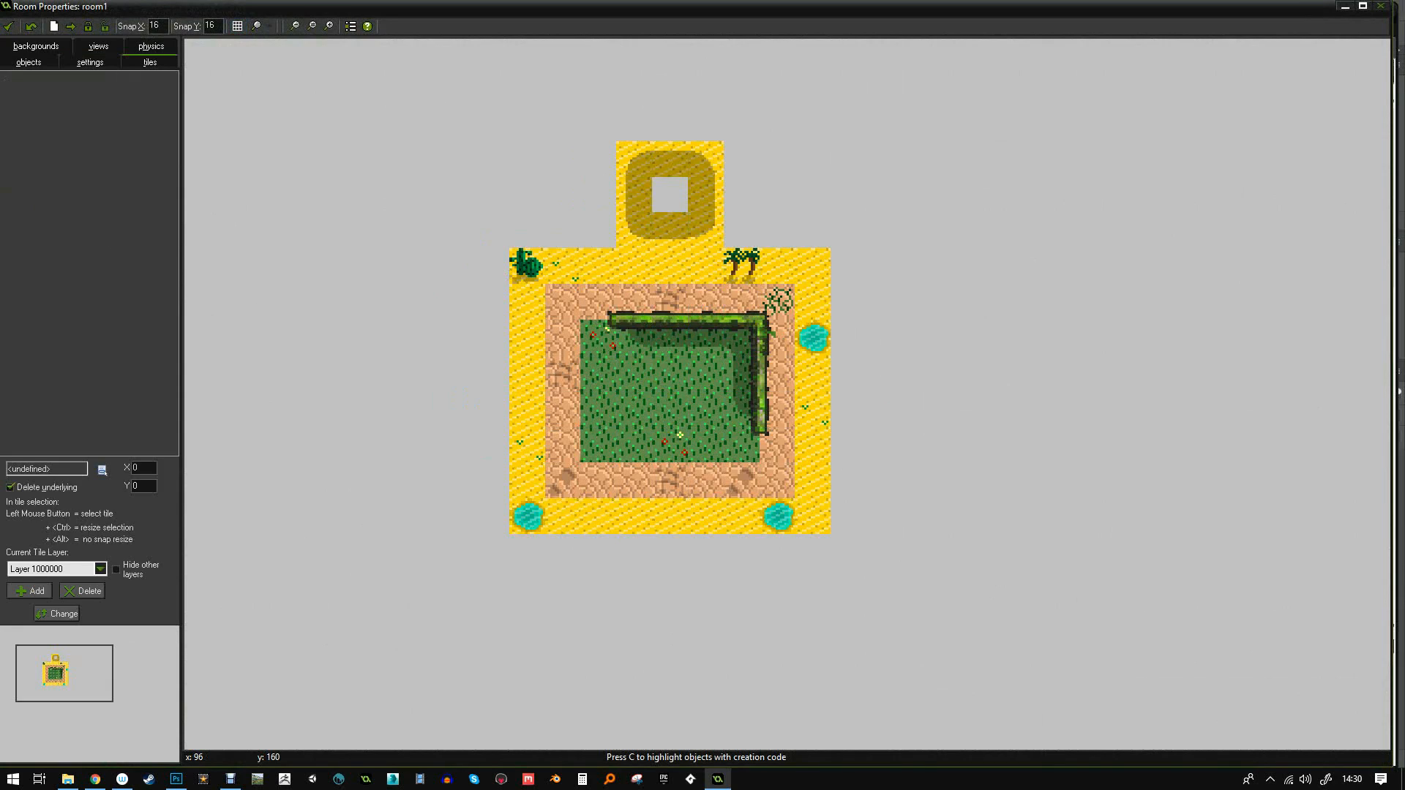
{"action": "left_click", "coordinate": [102, 470]}
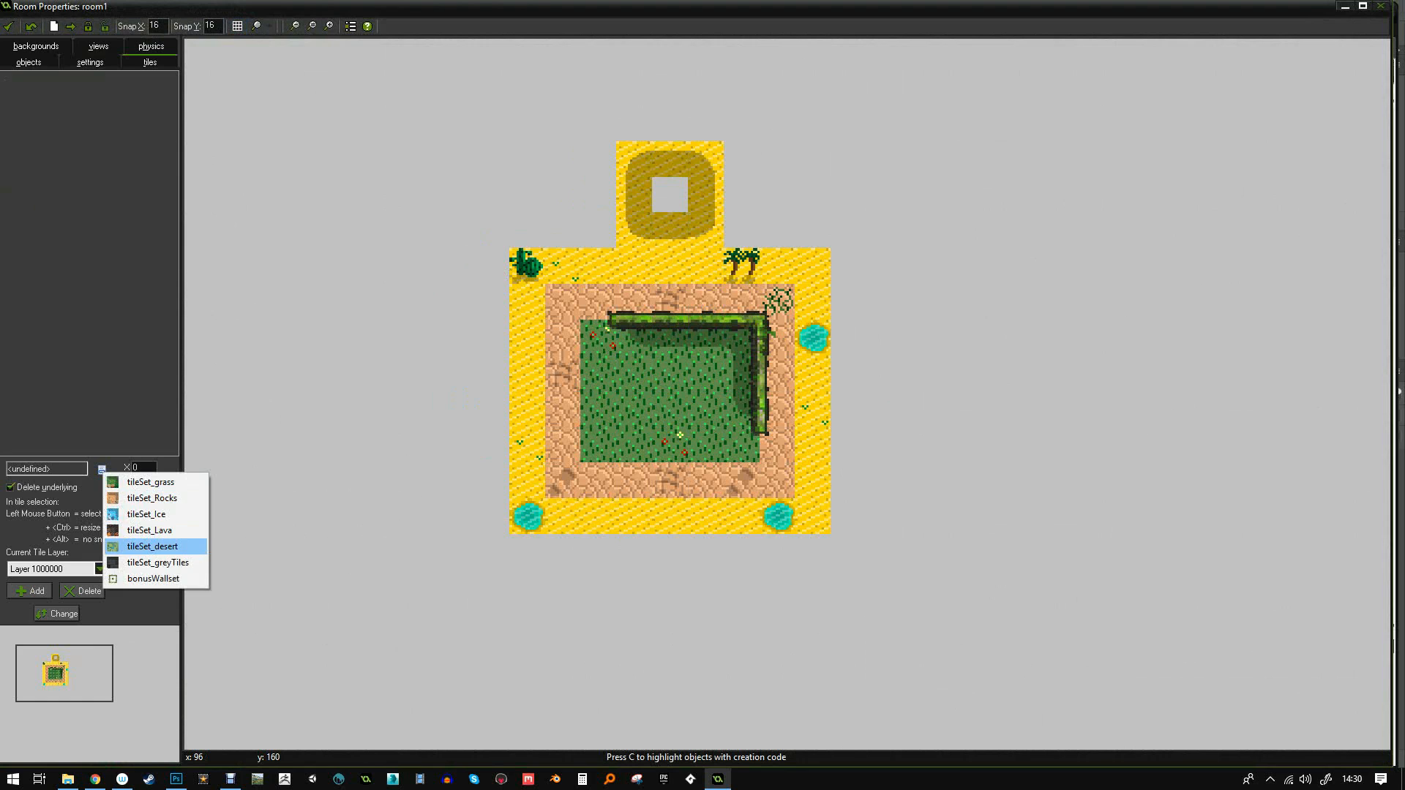
{"action": "left_click", "coordinate": [146, 546]}
{"action": "left_click", "coordinate": [51, 112]}
{"action": "scroll", "coordinate": [593, 163], "scroll_direction": "up", "scroll_amount": 3}
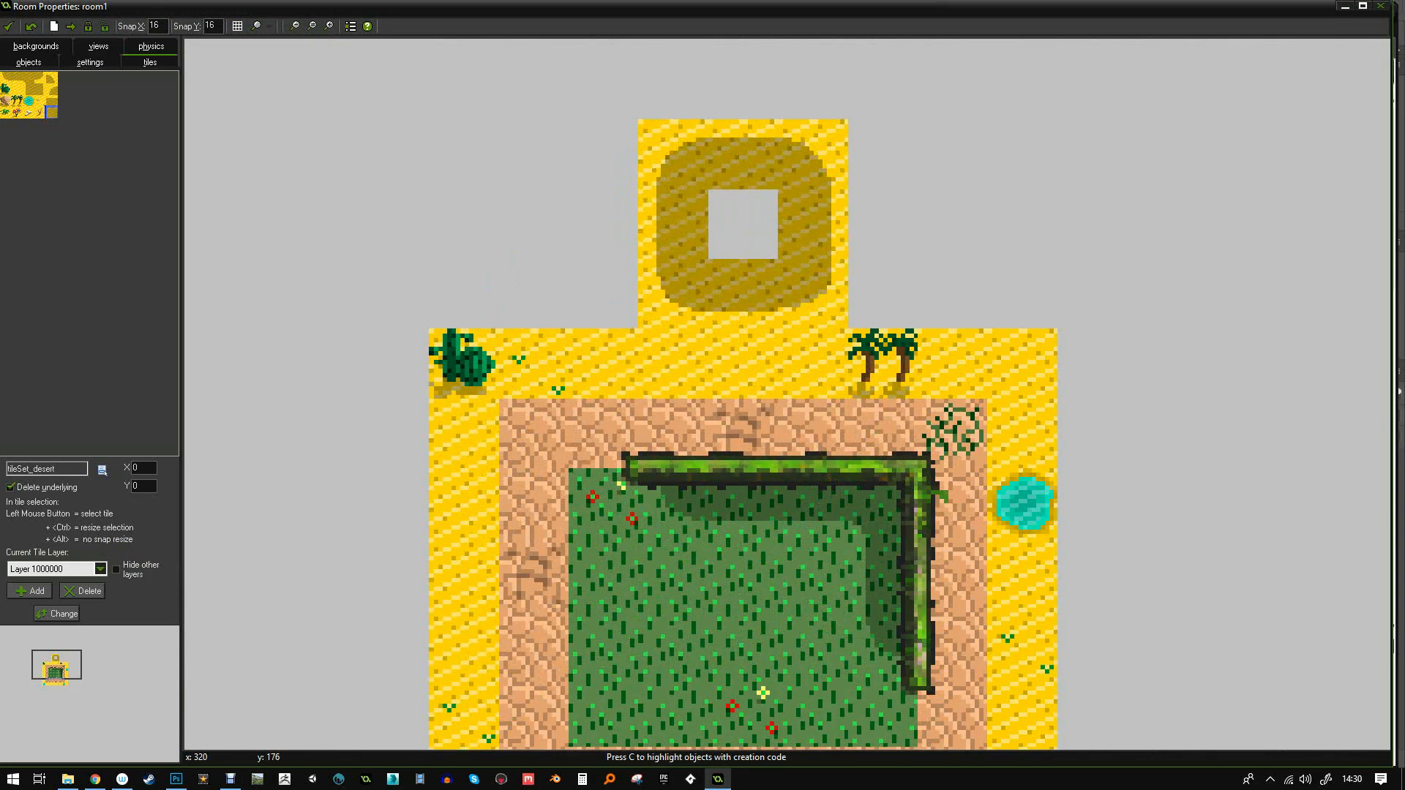
{"action": "left_click", "coordinate": [741, 224]}
- Place dead-bush tiles on the sand, removing one protruding tile
{"action": "left_click", "coordinate": [40, 112]}
{"action": "left_click", "coordinate": [603, 294]}
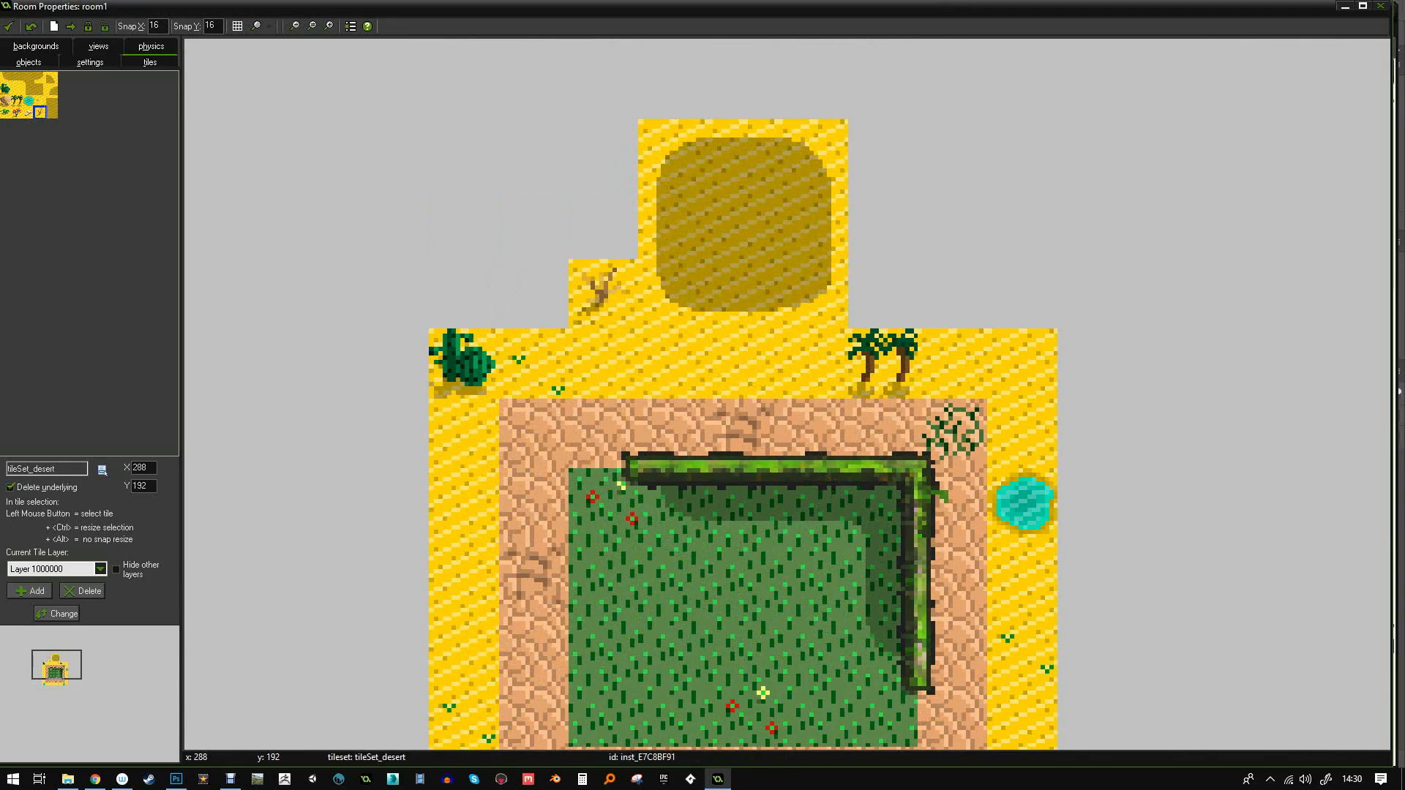
{"action": "left_click", "coordinate": [393, 573]}
{"action": "right_click", "coordinate": [394, 573]}
{"action": "left_click", "coordinate": [464, 573]}
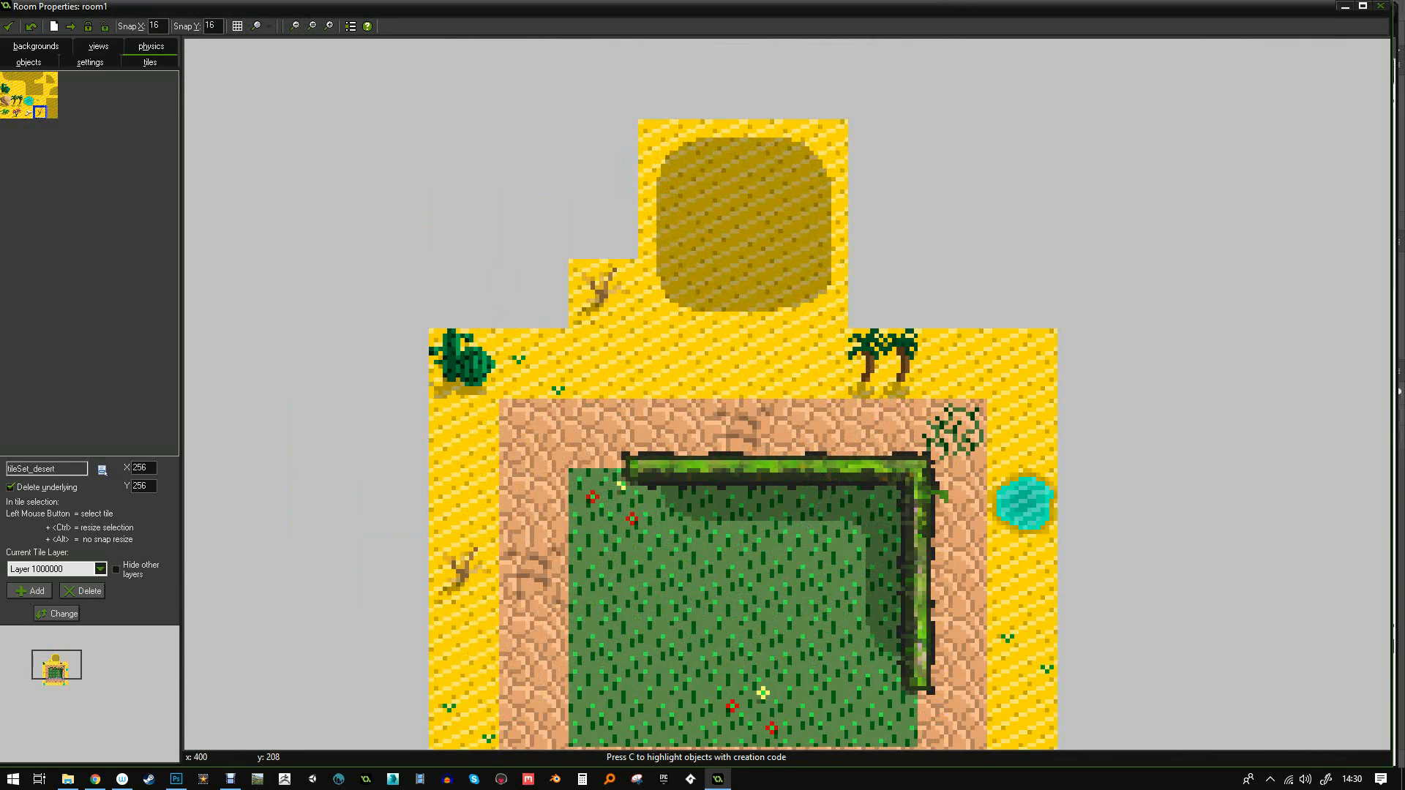
{"action": "left_click", "coordinate": [1022, 294]}
- Paint plain sand over the empty upper-left area, lower-left cells, right columns and bottom row
{"action": "left_click", "coordinate": [17, 88]}
{"action": "left_click_drag", "start_coordinate": [464, 224], "coordinate": [534, 294]}
{"action": "left_click", "coordinate": [464, 293]}
{"action": "left_click", "coordinate": [464, 224]}
{"action": "mouse_move", "coordinate": [464, 224]}
{"action": "left_mouse_down", "text": "shift"}
{"action": "mouse_move", "coordinate": [604, 154]}
{"action": "mouse_move", "coordinate": [393, 224]}
{"action": "mouse_move", "coordinate": [393, 505]}
{"action": "mouse_move", "coordinate": [325, 224]}
{"action": "mouse_move", "coordinate": [325, 154]}
{"action": "mouse_move", "coordinate": [882, 224]}
{"action": "mouse_move", "coordinate": [953, 294]}
{"action": "mouse_move", "coordinate": [1022, 188]}
{"action": "mouse_move", "coordinate": [1092, 435]}
{"action": "mouse_move", "coordinate": [1102, 540]}
{"action": "mouse_move", "coordinate": [1142, 325]}
{"action": "mouse_move", "coordinate": [1105, 291]}
{"action": "mouse_move", "coordinate": [1178, 648]}
{"action": "mouse_move", "coordinate": [1105, 685]}
{"action": "mouse_move", "coordinate": [1069, 683]}
{"action": "left_mouse_up", "text": "shift"}
{"action": "scroll", "coordinate": [1092, 435], "scroll_direction": "down", "scroll_amount": 1, "text": "ctrl"}
{"action": "mouse_move", "coordinate": [818, 684]}
{"action": "left_mouse_down", "text": "shift"}
{"action": "mouse_move", "coordinate": [711, 648]}
{"action": "mouse_move", "coordinate": [749, 540]}
{"action": "mouse_move", "coordinate": [749, 612]}
{"action": "mouse_move", "coordinate": [712, 685]}
{"action": "left_mouse_up", "text": "shift"}
{"action": "left_click_drag", "start_coordinate": [1177, 540], "coordinate": [1177, 291], "text": "shift"}
{"action": "middle_click_drag", "start_coordinate": [1249, 434], "coordinate": [1092, 282]}
{"action": "mouse_move", "coordinate": [1056, 350]}
{"action": "left_mouse_down", "text": "shift"}
{"action": "mouse_move", "coordinate": [1056, 569]}
{"action": "mouse_move", "coordinate": [520, 570]}
{"action": "mouse_move", "coordinate": [519, 139]}
{"action": "left_mouse_up", "text": "shift"}
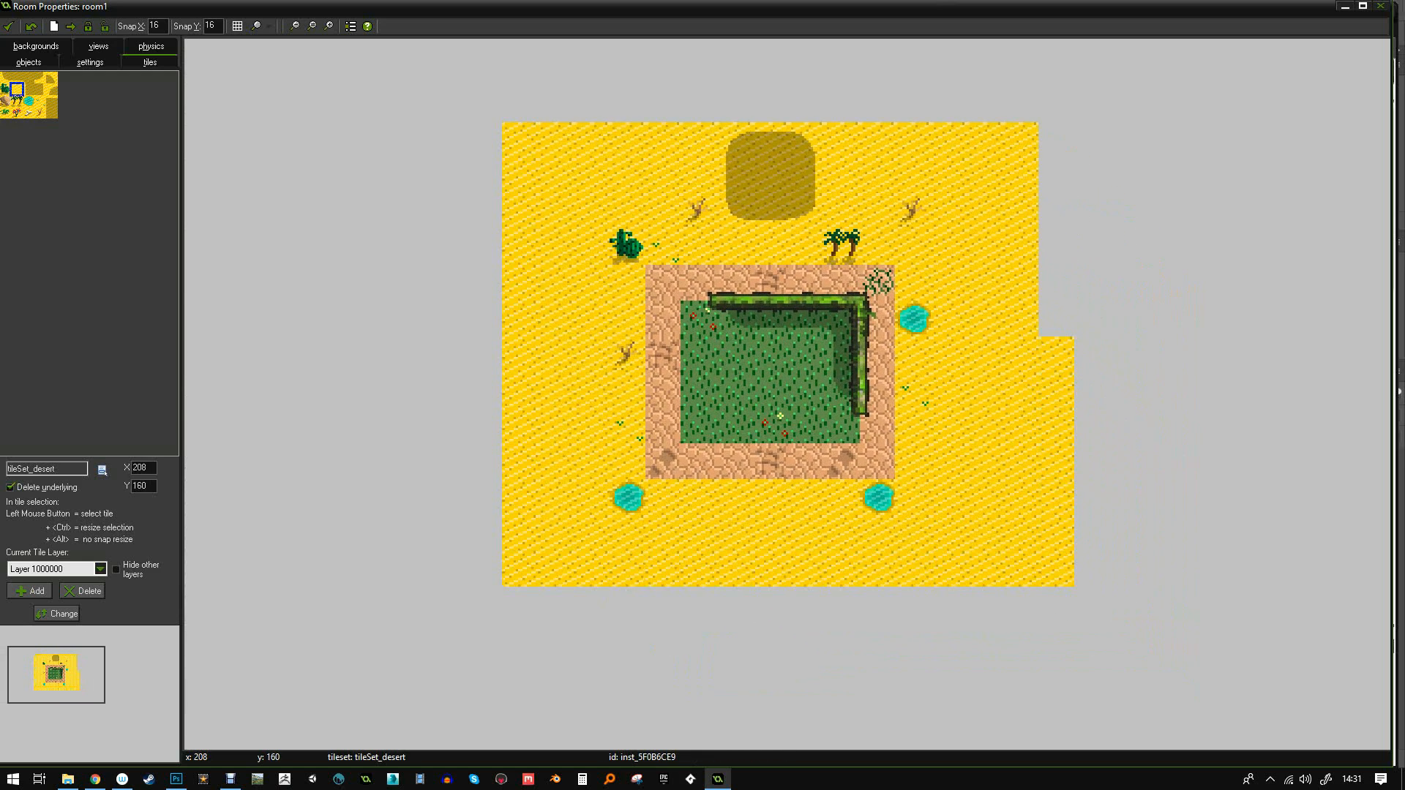
- Paint sand down the remaining missing right-hand column
{"action": "left_click_drag", "start_coordinate": [1056, 140], "coordinate": [1056, 319], "text": "shift"}
{"action": "scroll", "coordinate": [800, 156], "scroll_direction": "up", "scroll_amount": 1}
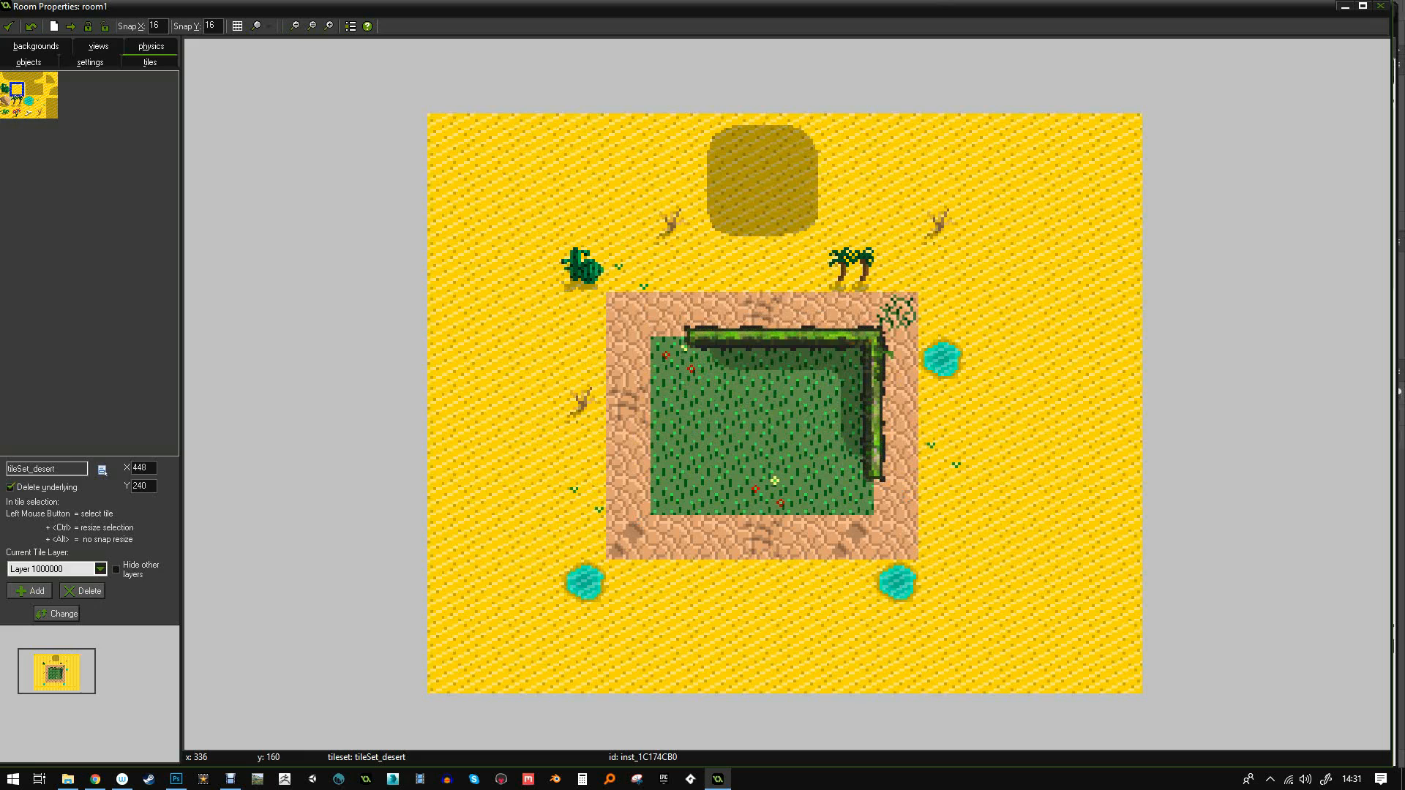
{"action": "scroll", "coordinate": [816, 158], "scroll_direction": "up", "scroll_amount": 2}
{"action": "scroll", "coordinate": [816, 157], "scroll_direction": "down", "scroll_amount": 1}
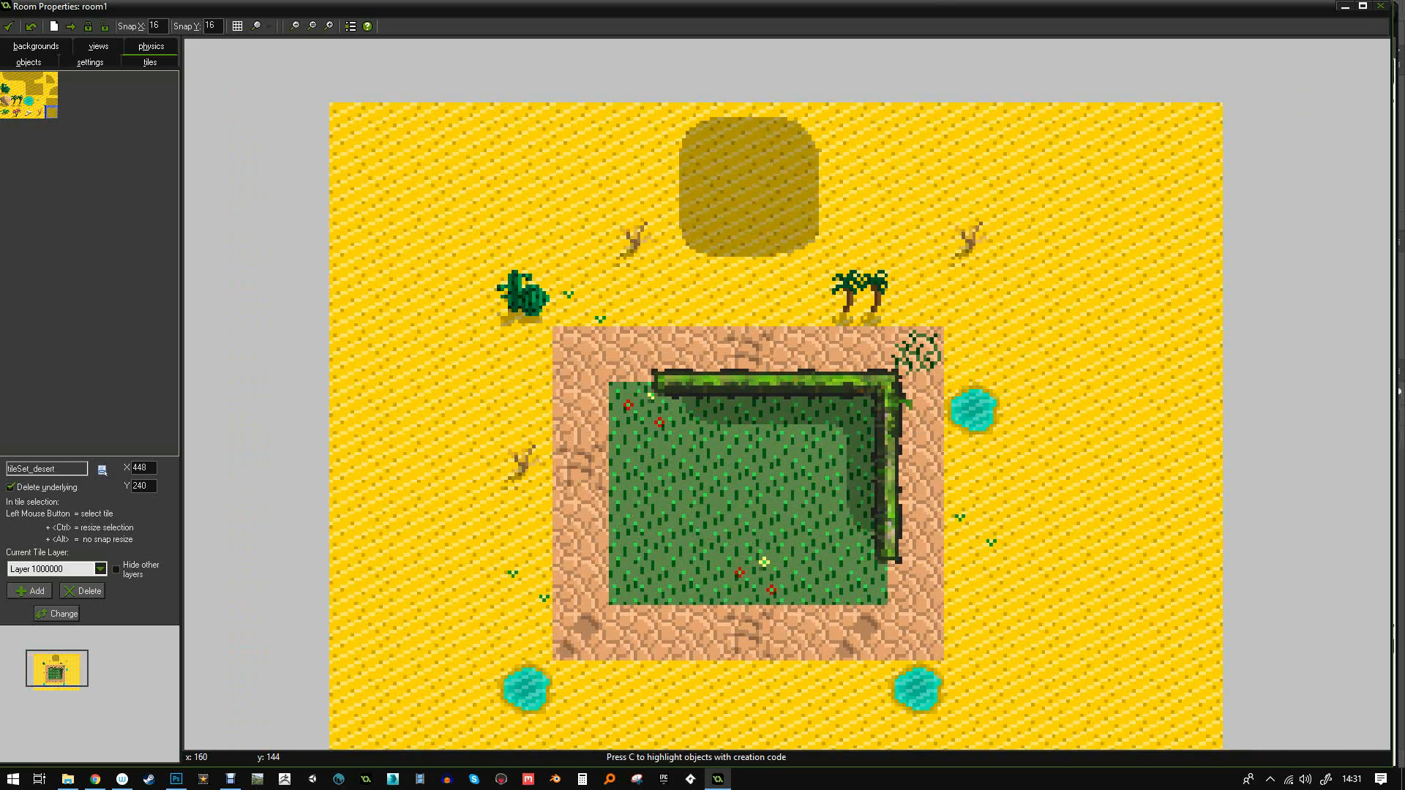
- Place a water pool on the upper-left sand and two rocks on the left side
{"action": "left_click", "coordinate": [52, 113]}
{"action": "left_click", "coordinate": [29, 101]}
{"action": "left_click", "coordinate": [301, 242]}
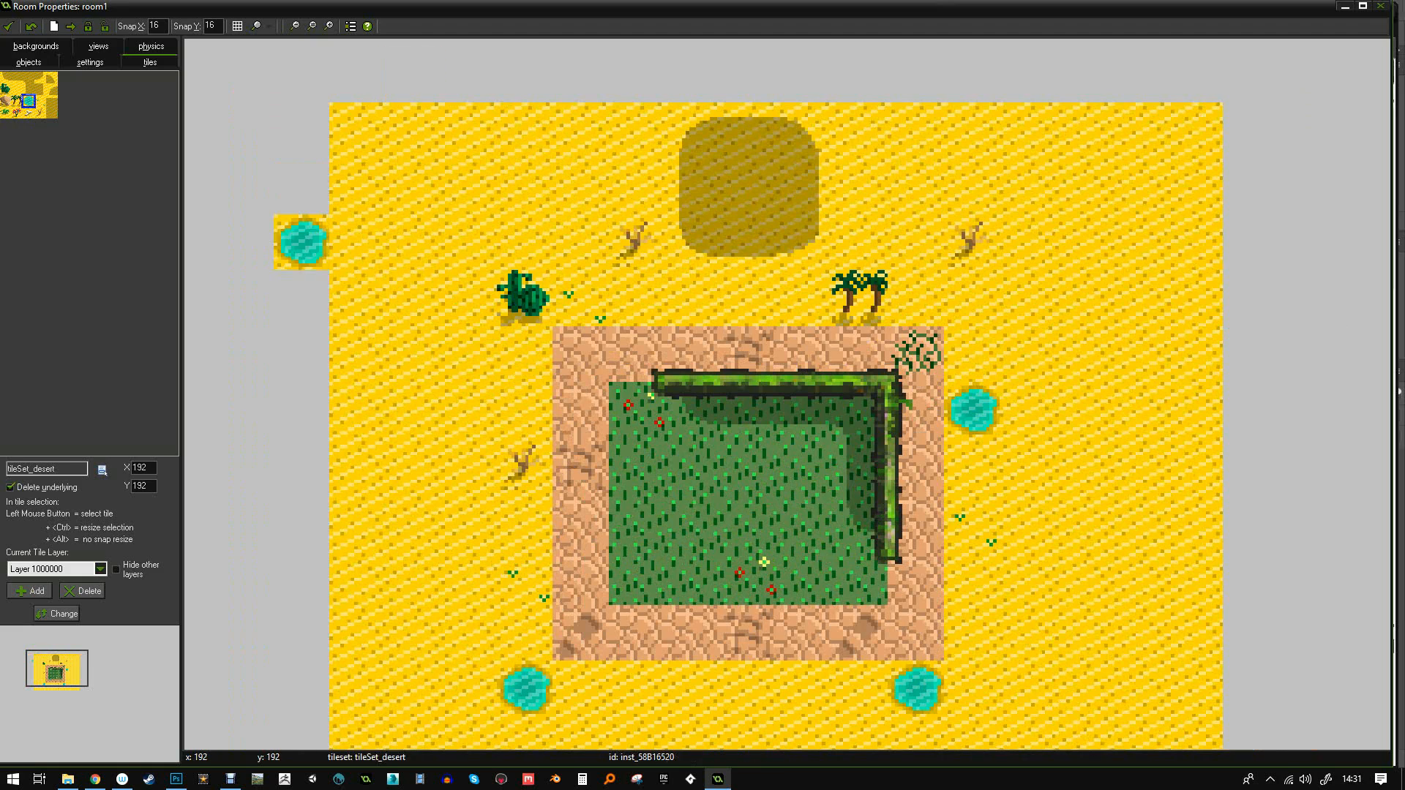
{"action": "left_click_drag", "start_coordinate": [300, 241], "coordinate": [414, 186]}
{"action": "left_click", "coordinate": [7, 101]}
{"action": "left_click", "coordinate": [301, 354]}
{"action": "left_click_drag", "start_coordinate": [301, 354], "coordinate": [358, 354]}
{"action": "left_click_drag", "start_coordinate": [358, 467], "coordinate": [414, 412]}
- Add palm trees at the top right, a bone beside the oasis, and a bottom-left dead branch
{"action": "left_click", "coordinate": [16, 101]}
{"action": "left_click", "coordinate": [1251, 187]}
{"action": "left_click_drag", "start_coordinate": [1252, 187], "coordinate": [1140, 129]}
{"action": "left_click", "coordinate": [28, 112]}
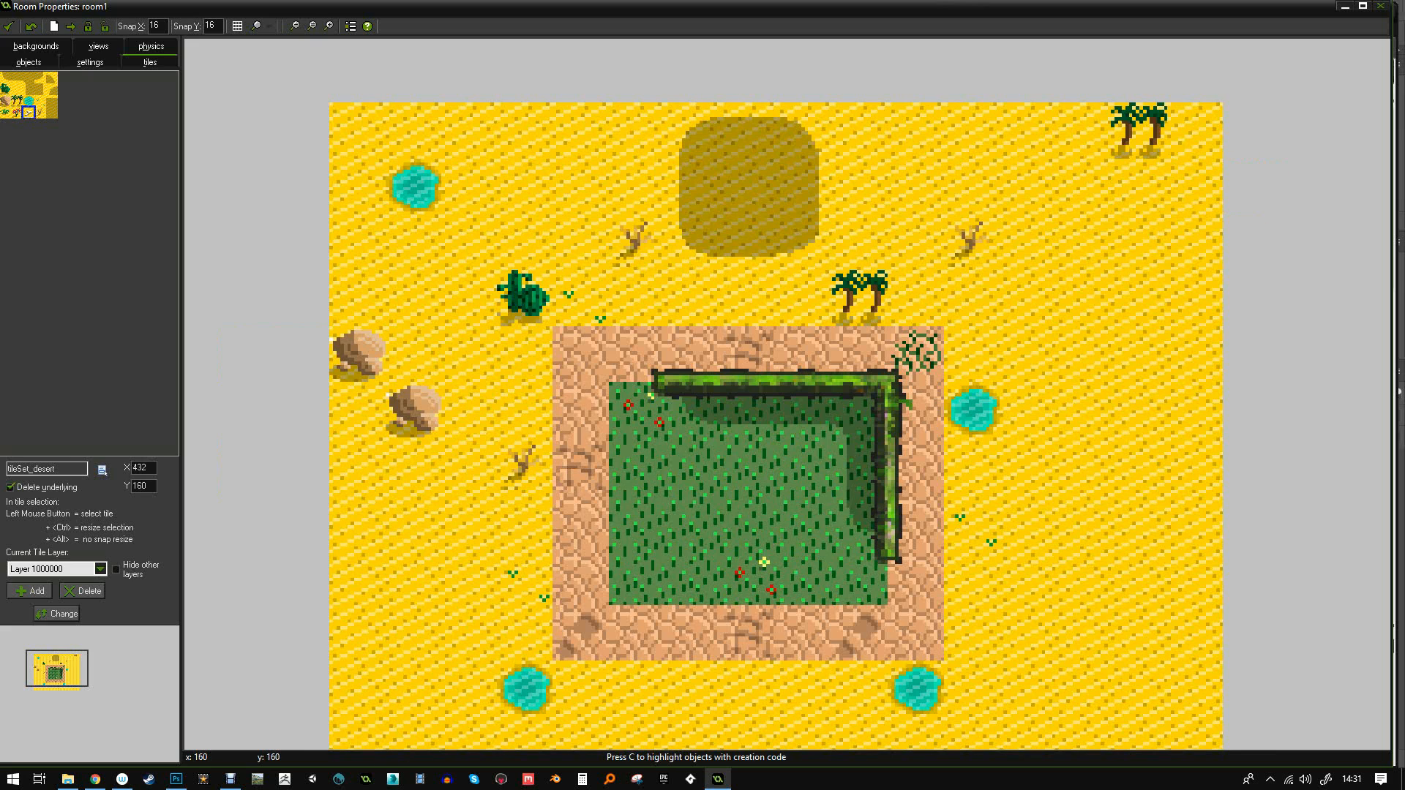
{"action": "left_click", "coordinate": [1135, 410]}
{"action": "left_click", "coordinate": [40, 112]}
{"action": "left_click", "coordinate": [356, 687]}
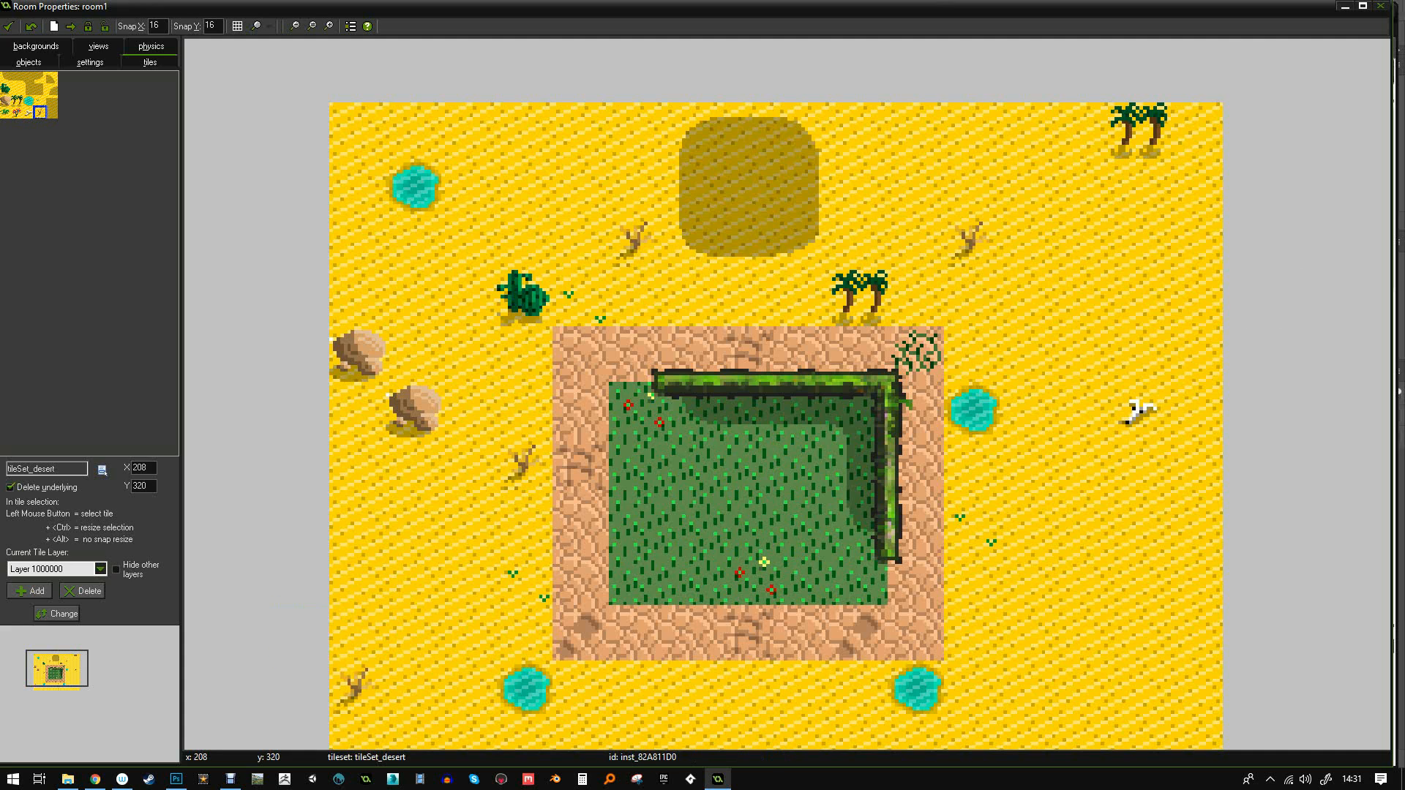
- Scatter three green shrubs across the right side and bottom of the room
{"action": "left_click", "coordinate": [5, 112]}
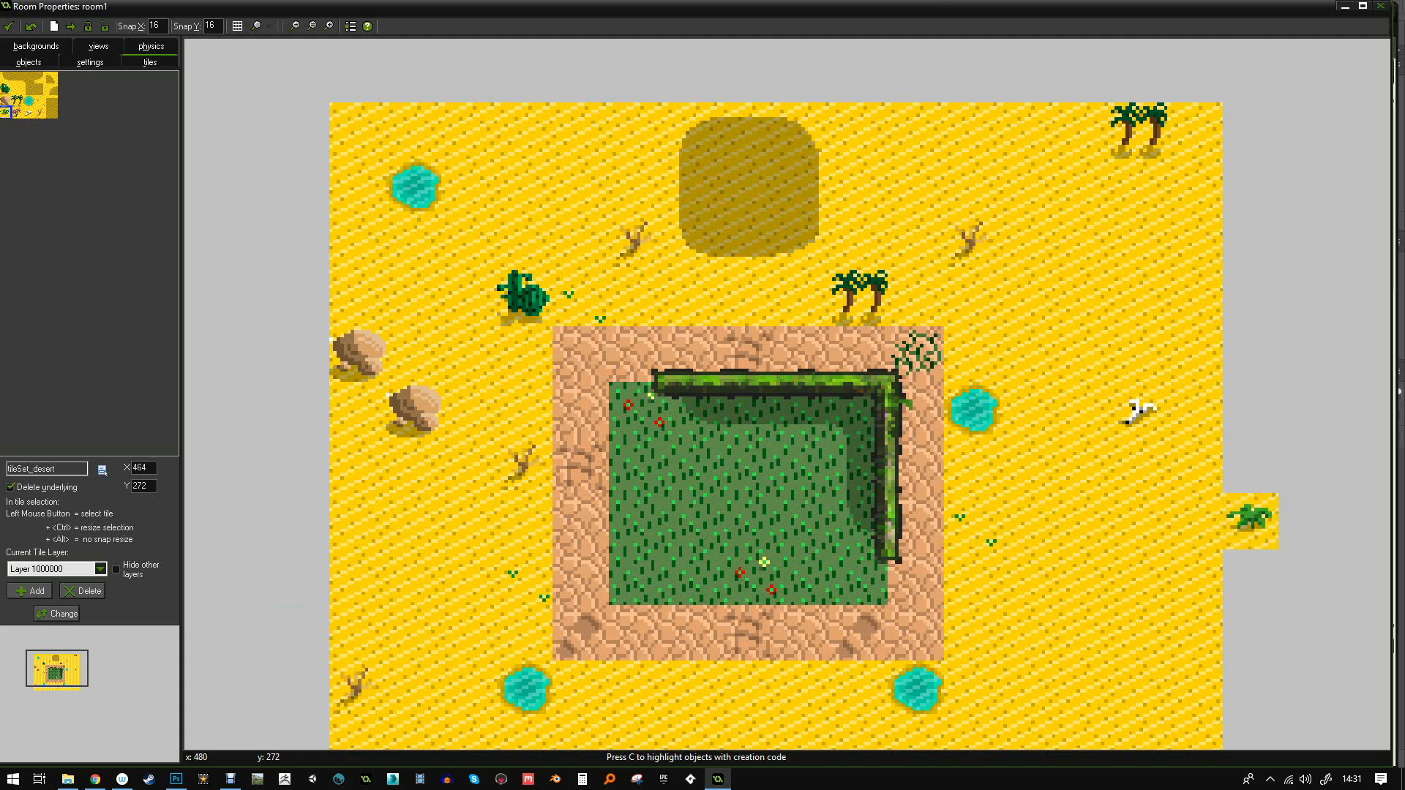
{"action": "left_click", "coordinate": [1082, 572]}
{"action": "left_click", "coordinate": [1138, 627]}
{"action": "scroll", "coordinate": [976, 502], "scroll_direction": "down", "scroll_amount": 2, "text": "ctrl"}
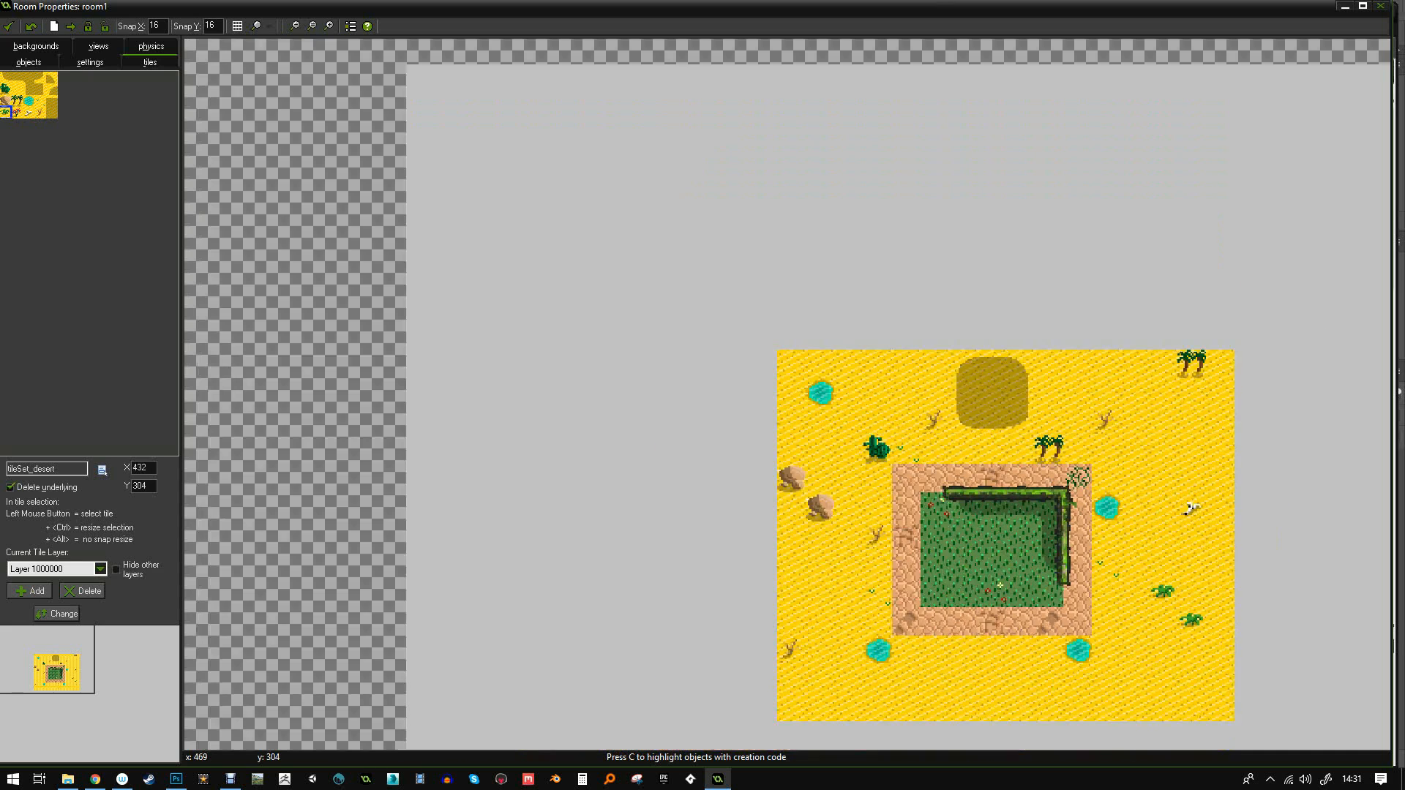
{"action": "left_click", "coordinate": [963, 705]}
{"action": "middle_click_drag", "start_coordinate": [758, 562], "coordinate": [562, 436]}
{"action": "scroll", "coordinate": [717, 424], "scroll_direction": "up", "scroll_amount": 1, "text": "ctrl"}
- Place red-flower plants at the left edge, near the top, and in the bottom-right corner
{"action": "left_click", "coordinate": [16, 112]}
{"action": "left_click", "coordinate": [606, 363]}
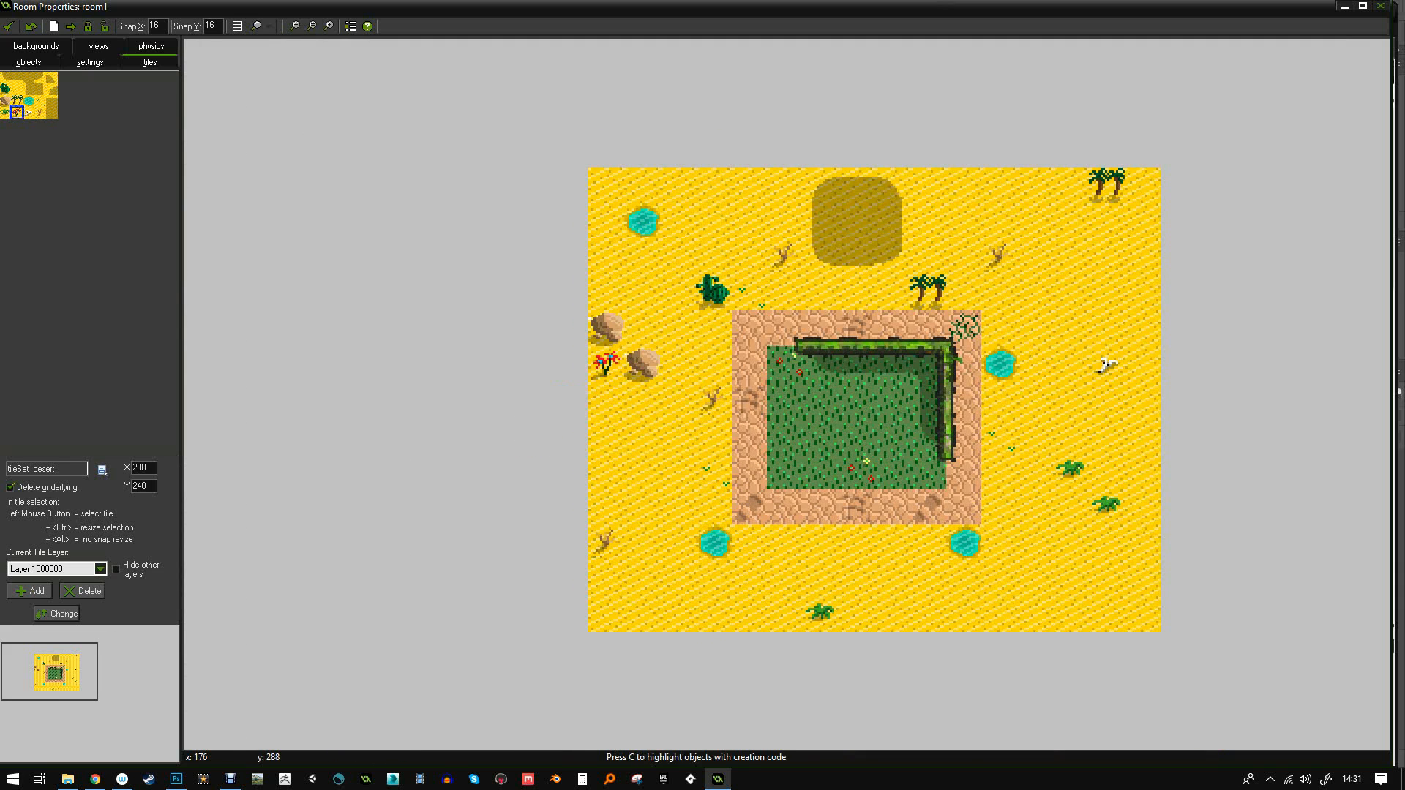
{"action": "left_click", "coordinate": [748, 186]}
{"action": "left_click", "coordinate": [1145, 618]}
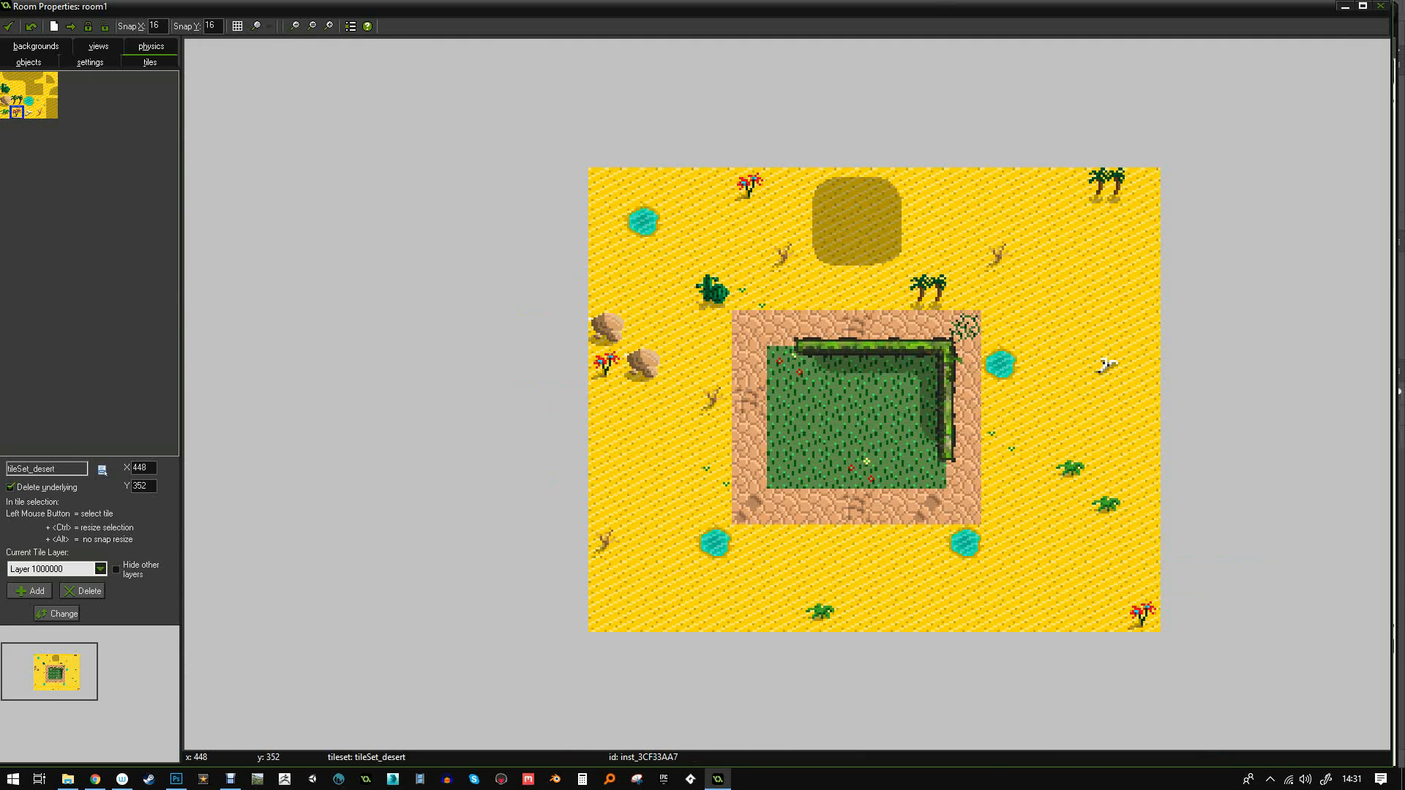
- Save the tiled room with the green checkmark and close it
{"action": "scroll", "coordinate": [1031, 511], "scroll_direction": "up", "scroll_amount": 1, "text": "ctrl"}
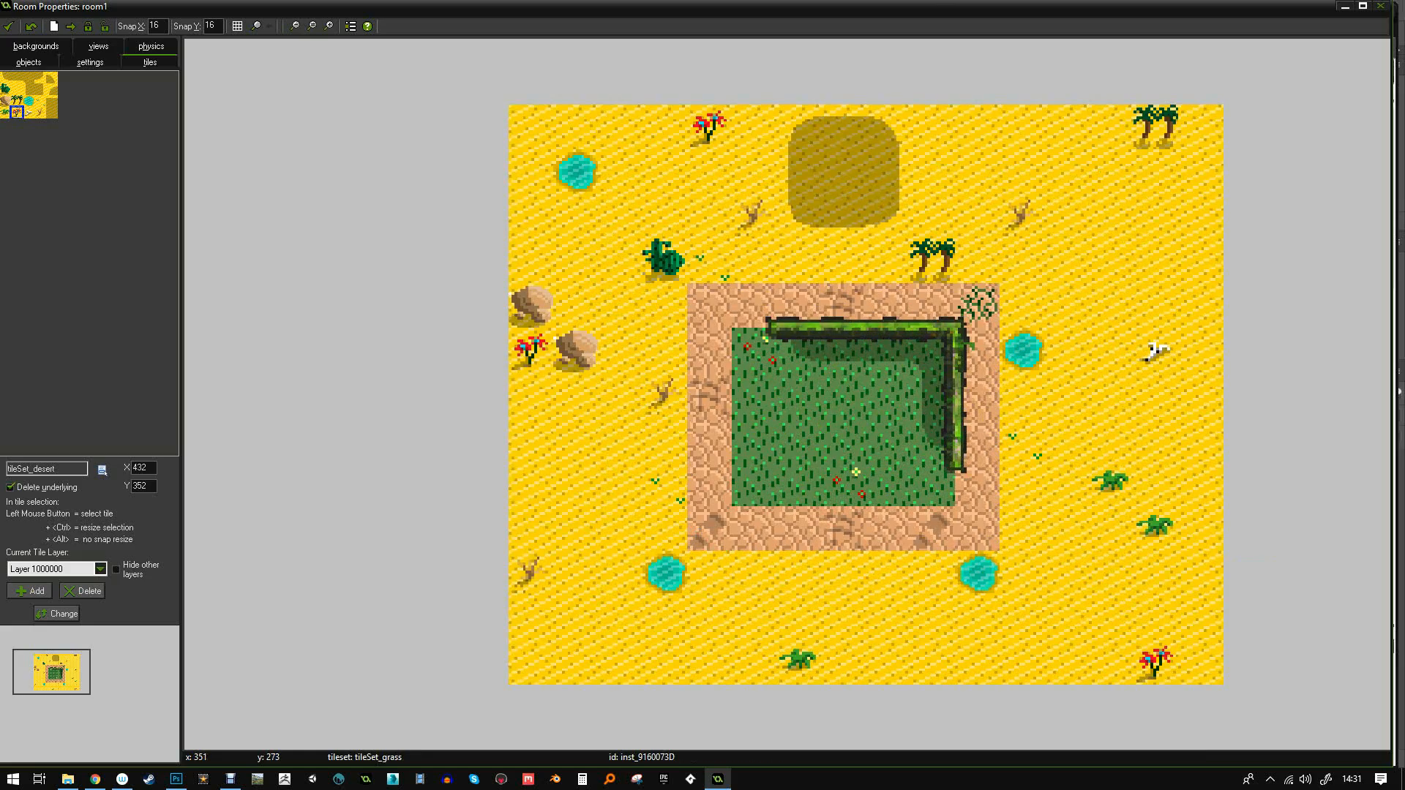
{"action": "scroll", "coordinate": [907, 407], "scroll_direction": "down", "scroll_amount": 1, "text": "ctrl"}
{"action": "scroll", "coordinate": [946, 413], "scroll_direction": "up", "scroll_amount": 1, "text": "ctrl"}
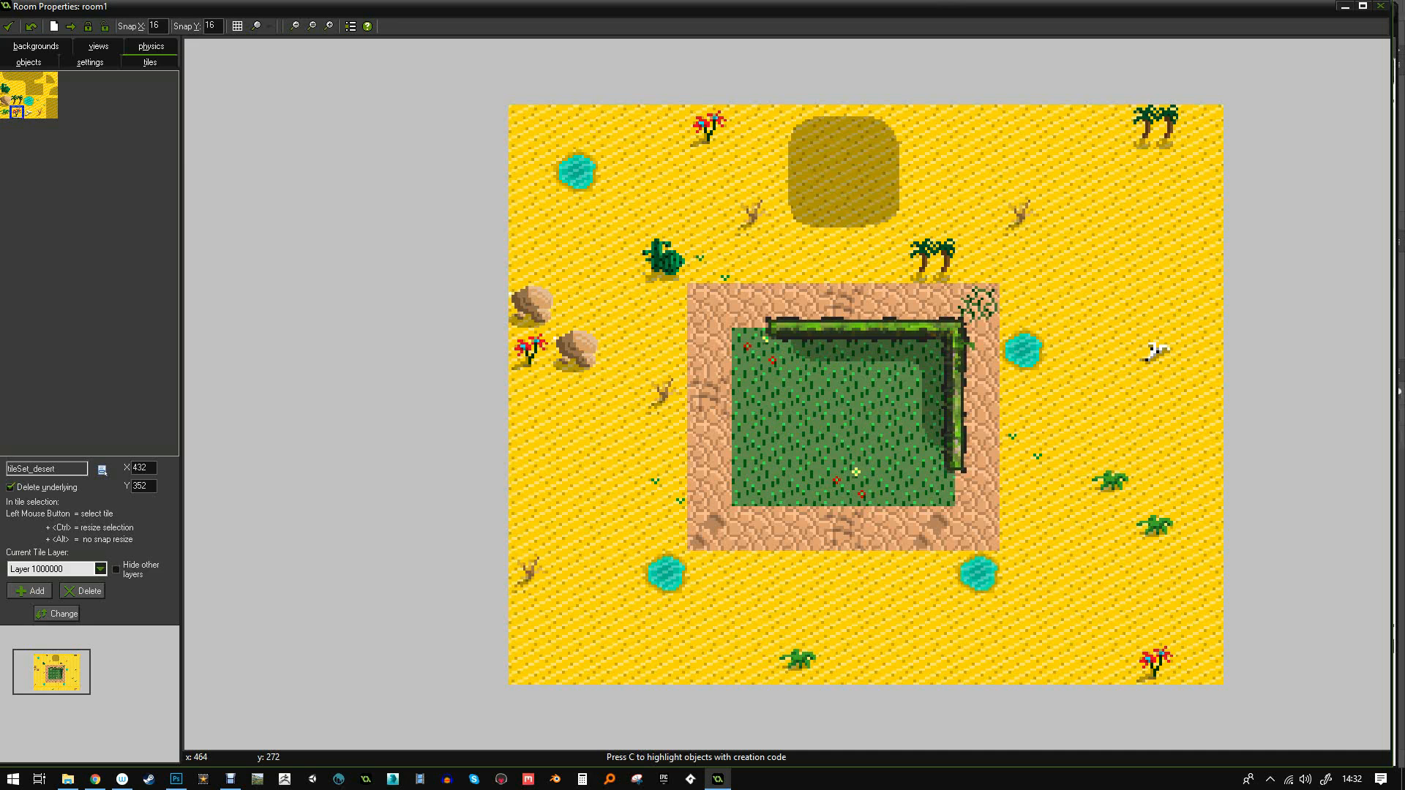
{"action": "middle_click_drag", "start_coordinate": [1183, 492], "coordinate": [1163, 489]}
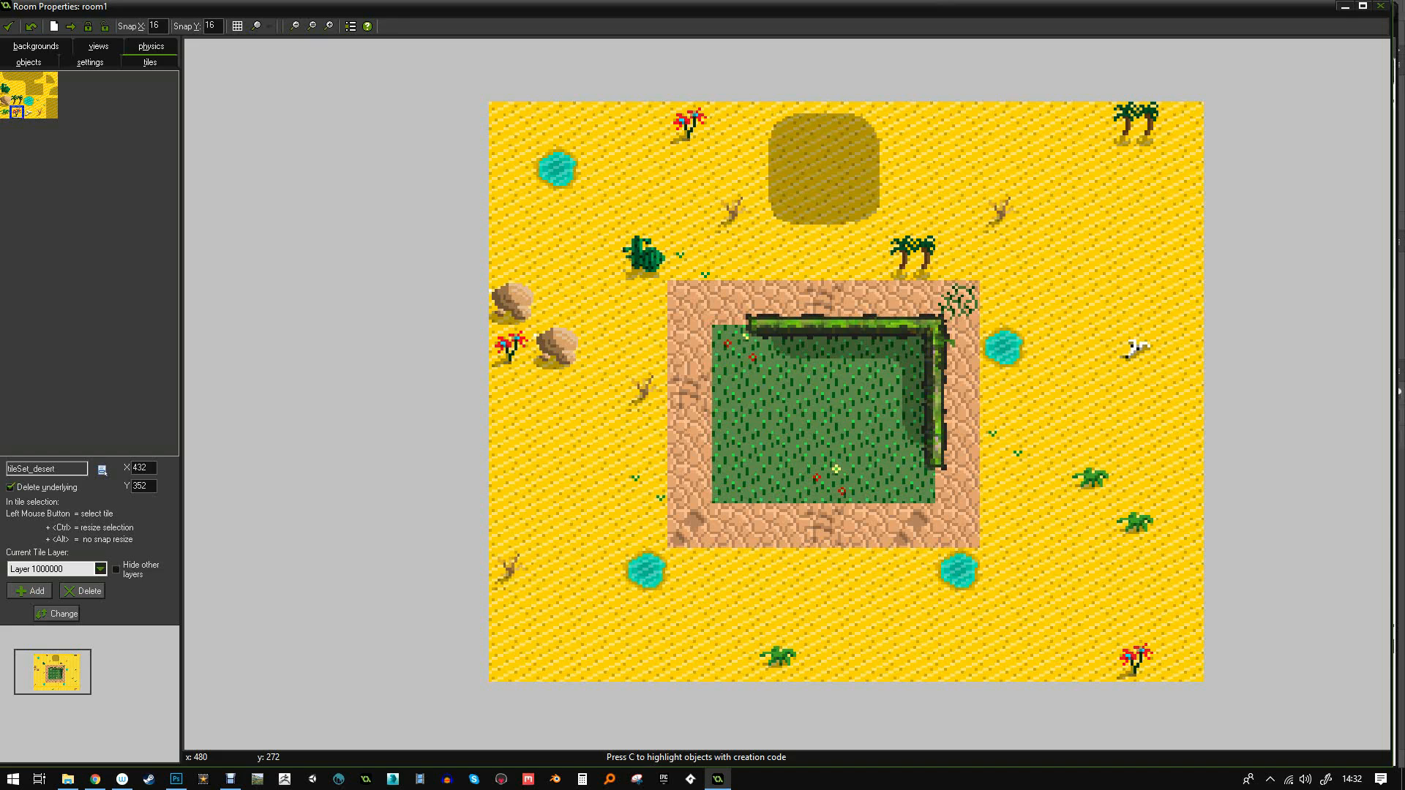
{"action": "scroll", "coordinate": [1025, 404], "scroll_direction": "up", "scroll_amount": 1, "text": "ctrl"}
{"action": "scroll", "coordinate": [739, 316], "scroll_direction": "down", "scroll_amount": 1, "text": "ctrl"}
{"action": "left_click", "coordinate": [9, 25]}
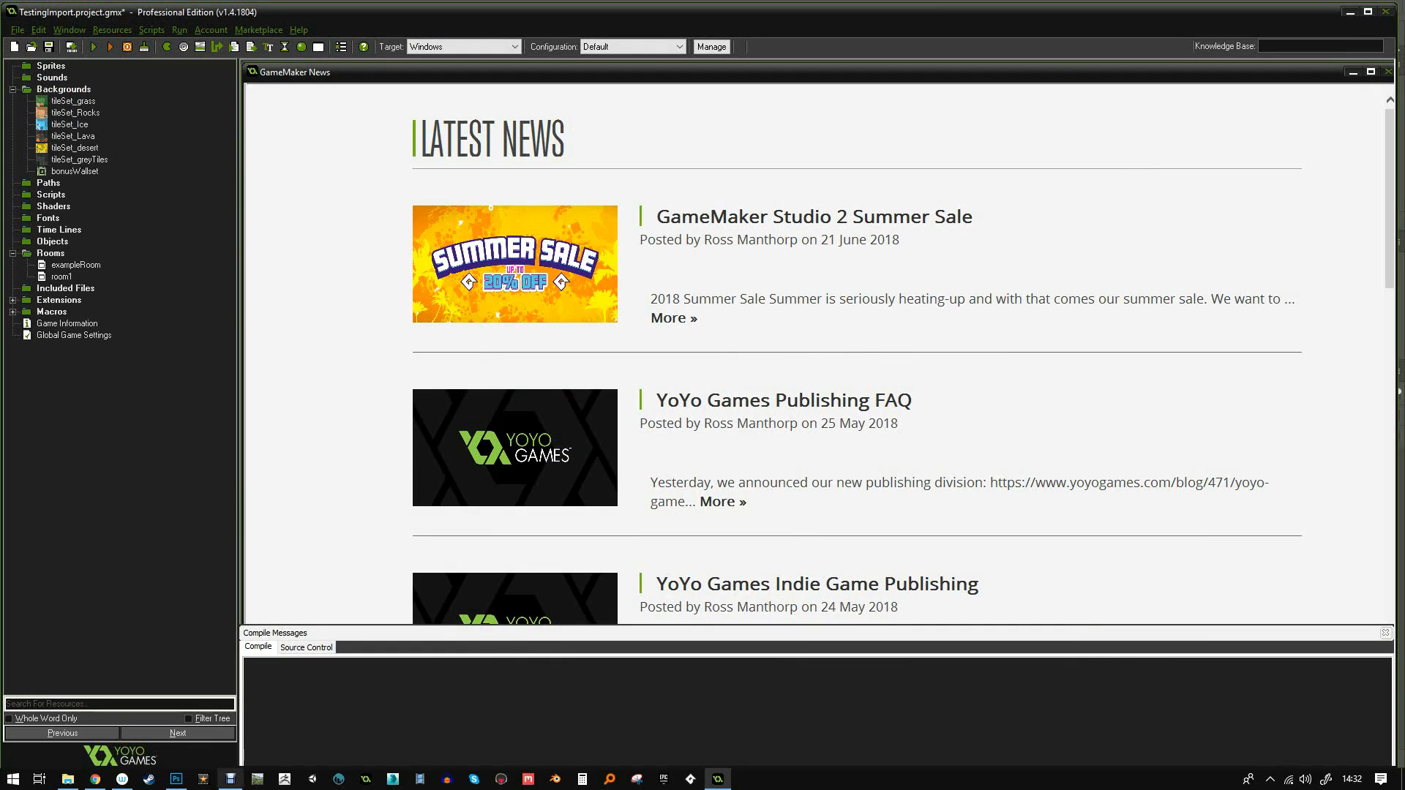
- Go from the TileSet page to the publisher's asset list and find Starter Environment Pack V0.1
{"action": "left_click", "coordinate": [96, 779]}
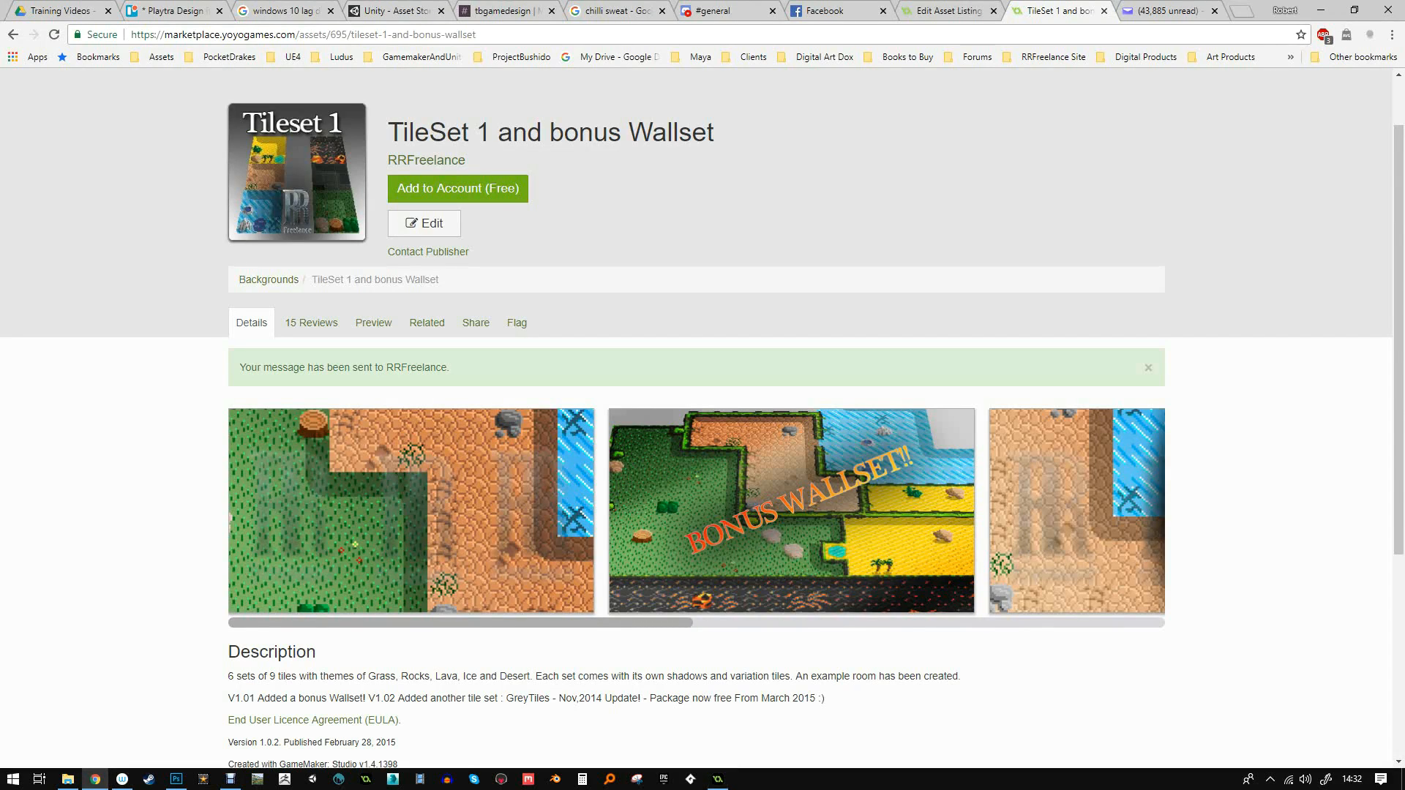
{"action": "left_click", "coordinate": [426, 159]}
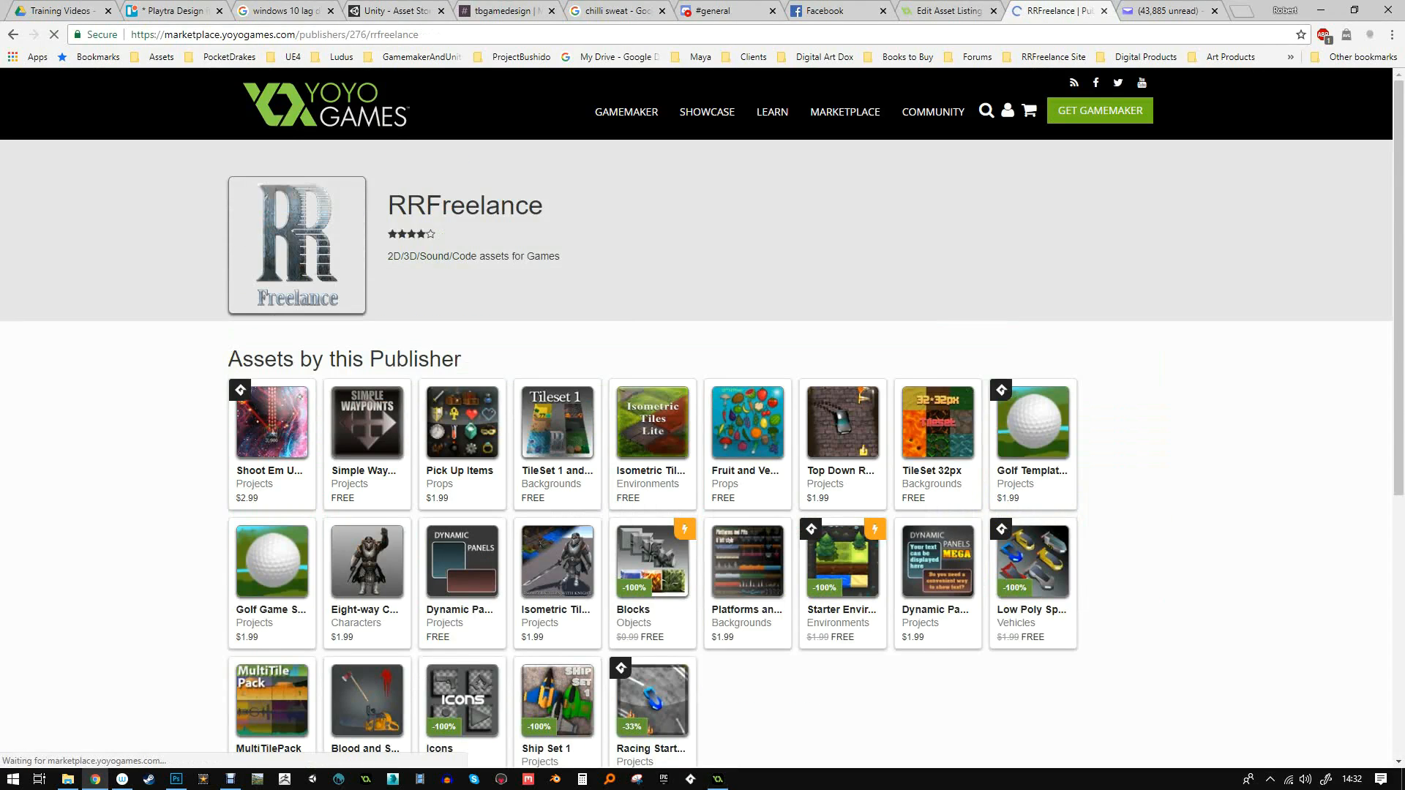
{"action": "scroll", "coordinate": [703, 417], "scroll_direction": "down", "scroll_amount": 1}
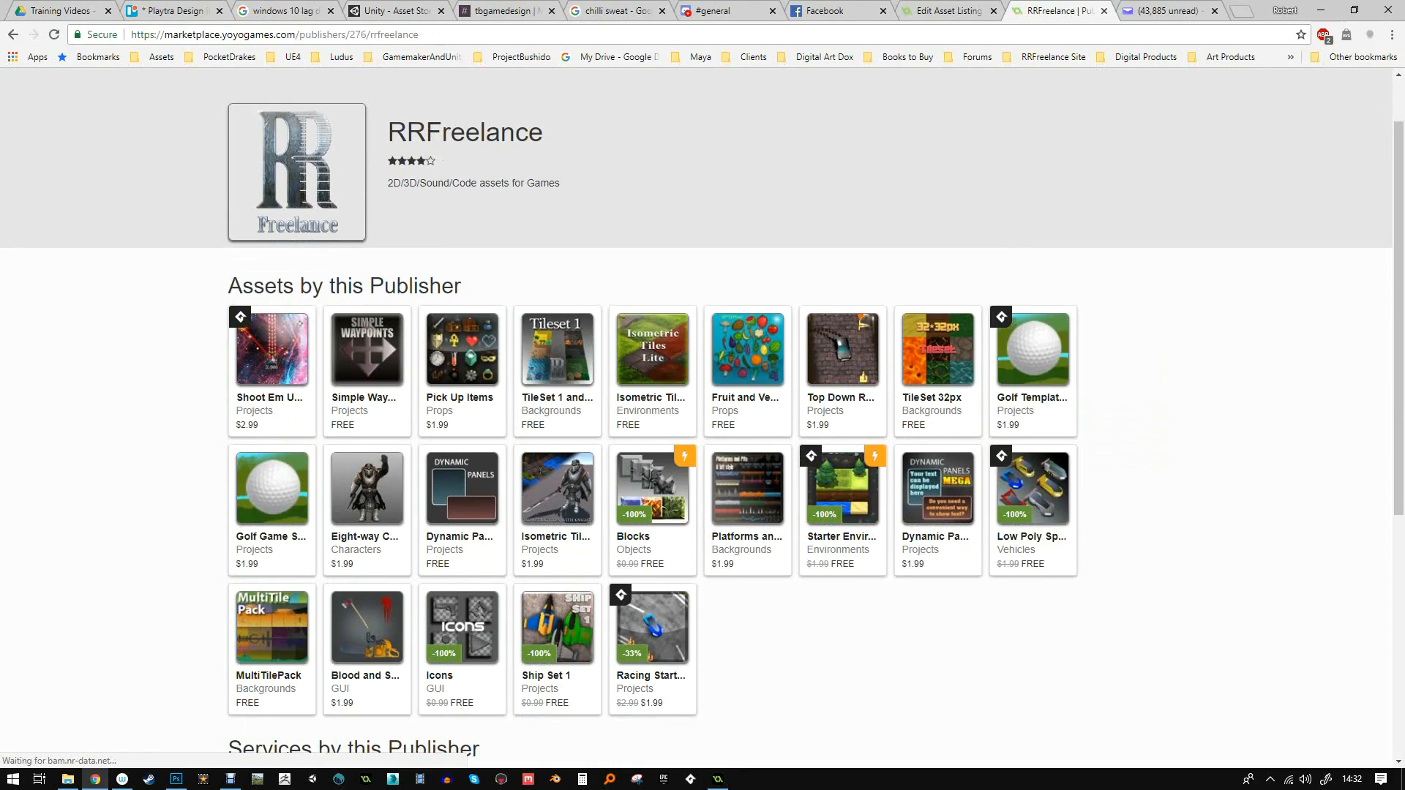
{"action": "scroll", "coordinate": [703, 417], "scroll_direction": "down", "scroll_amount": 2}
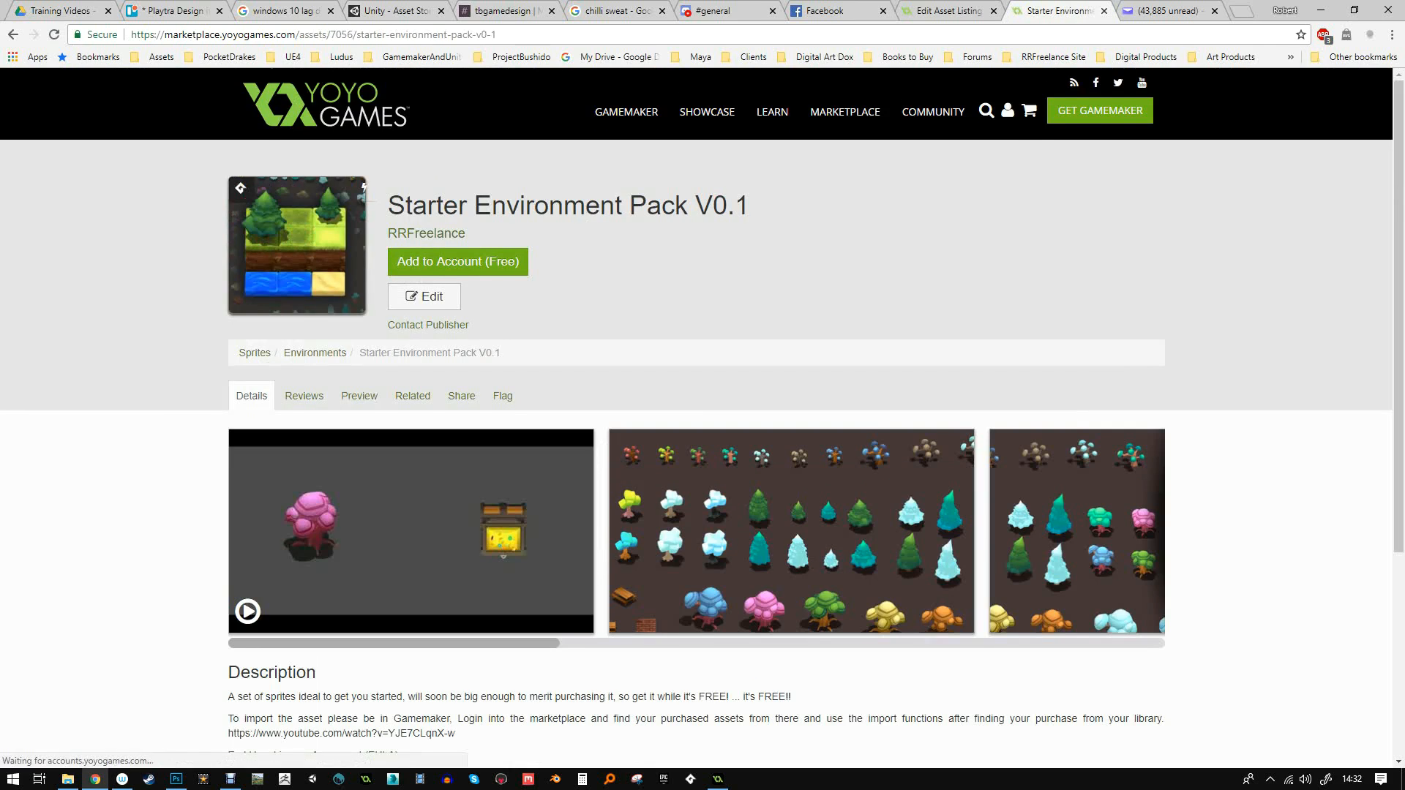
{"action": "scroll", "coordinate": [703, 417], "scroll_direction": "down", "scroll_amount": 2}
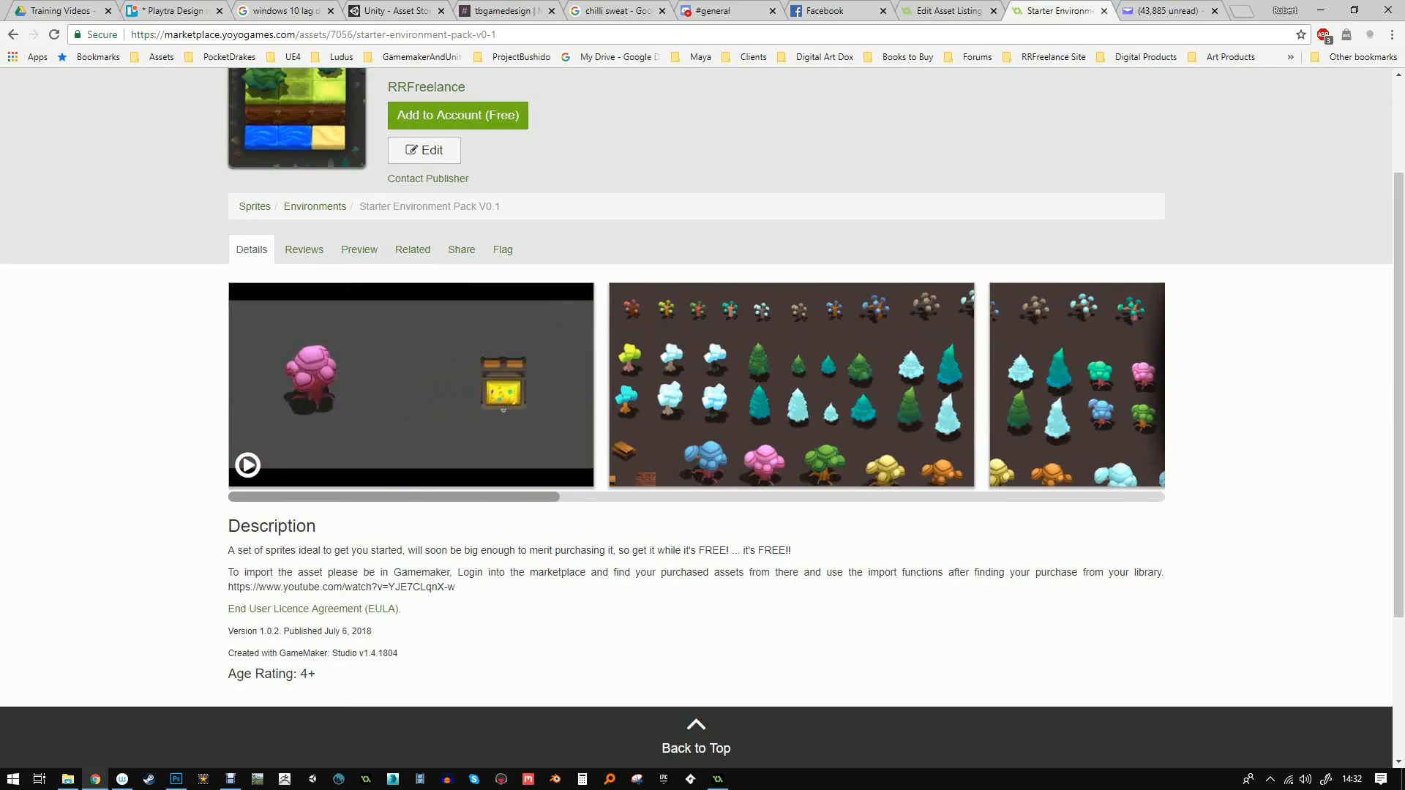
{"action": "scroll", "coordinate": [703, 417], "scroll_direction": "up", "scroll_amount": 2}
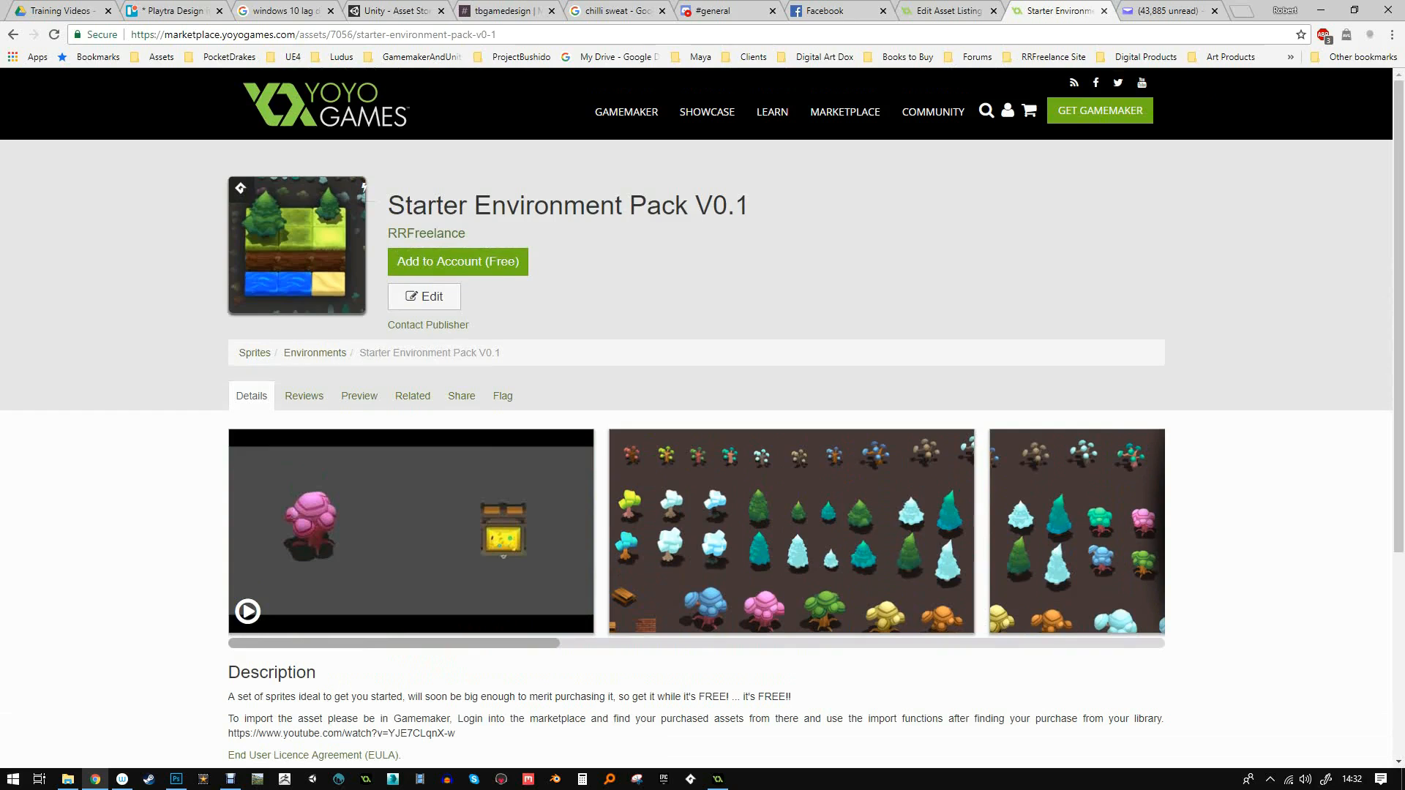